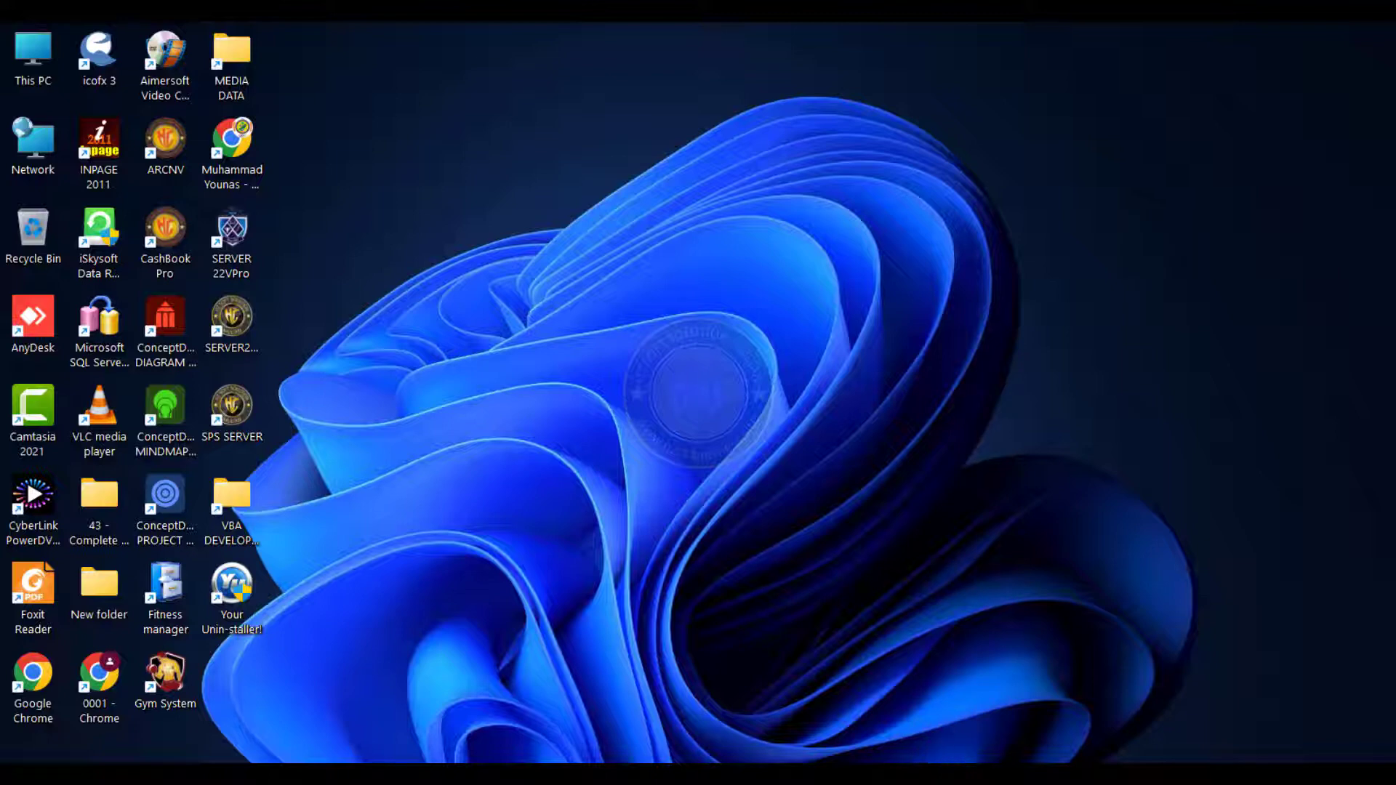
Open the Enrollment database in Access and open the form frmStd_EnrollmentInfo in Design View
left_click(807, 774)
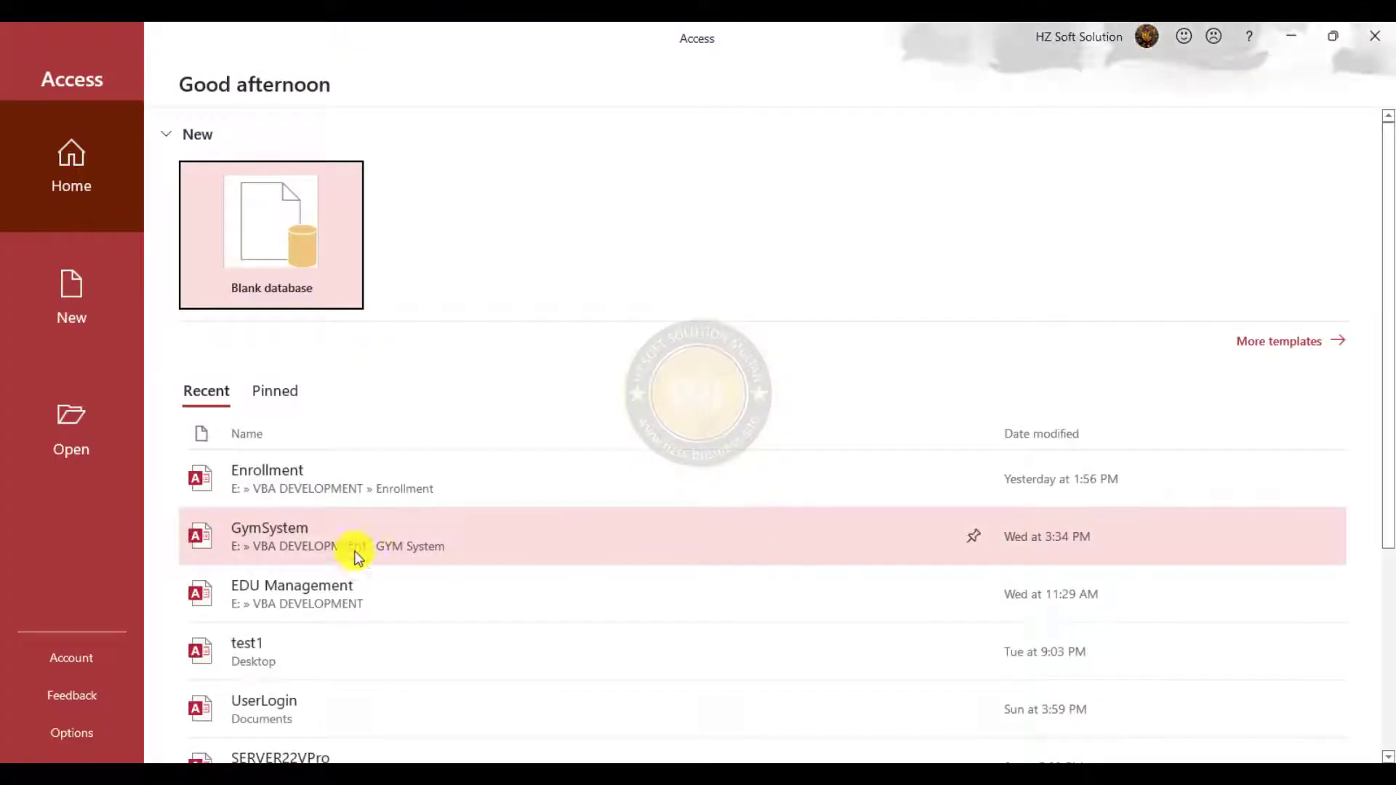
left_click(294, 481)
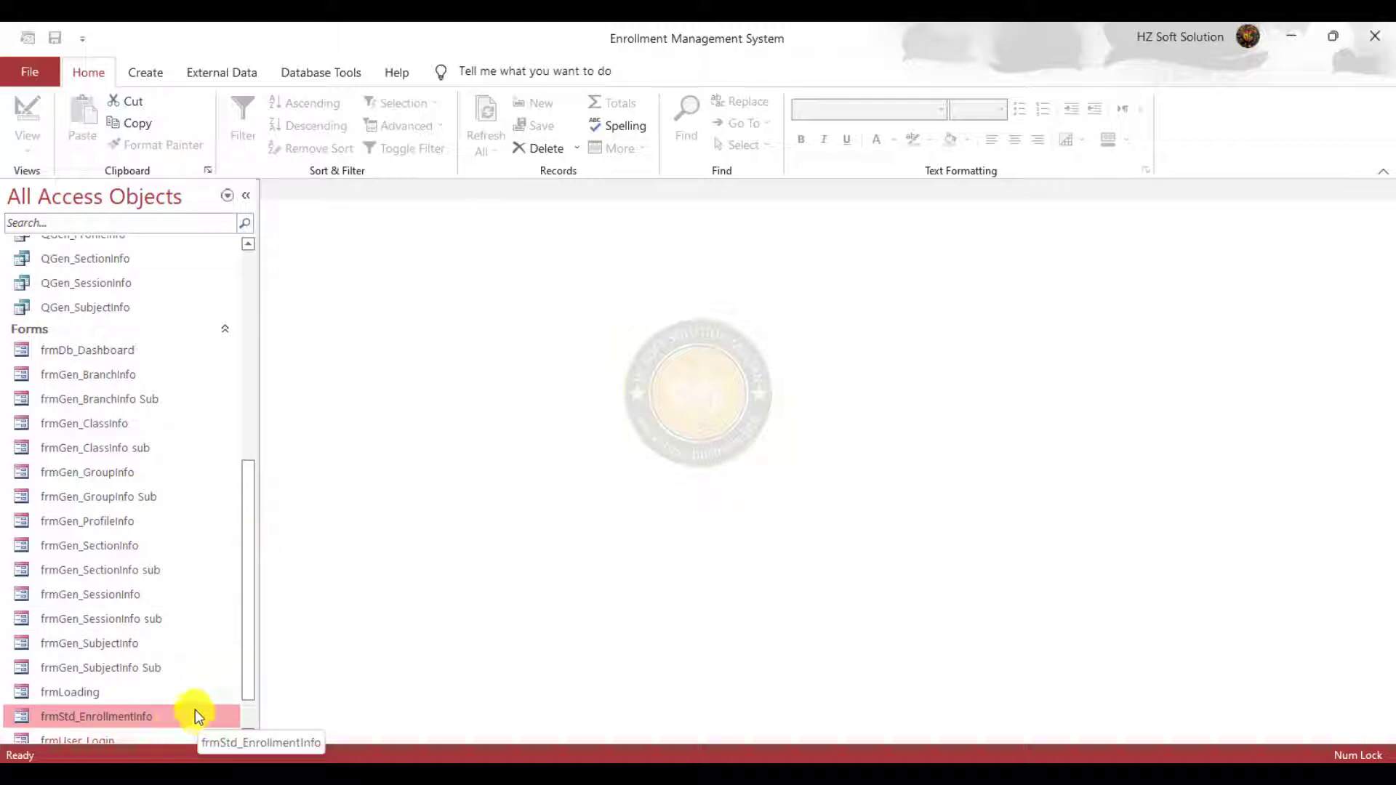
double_click(134, 714)
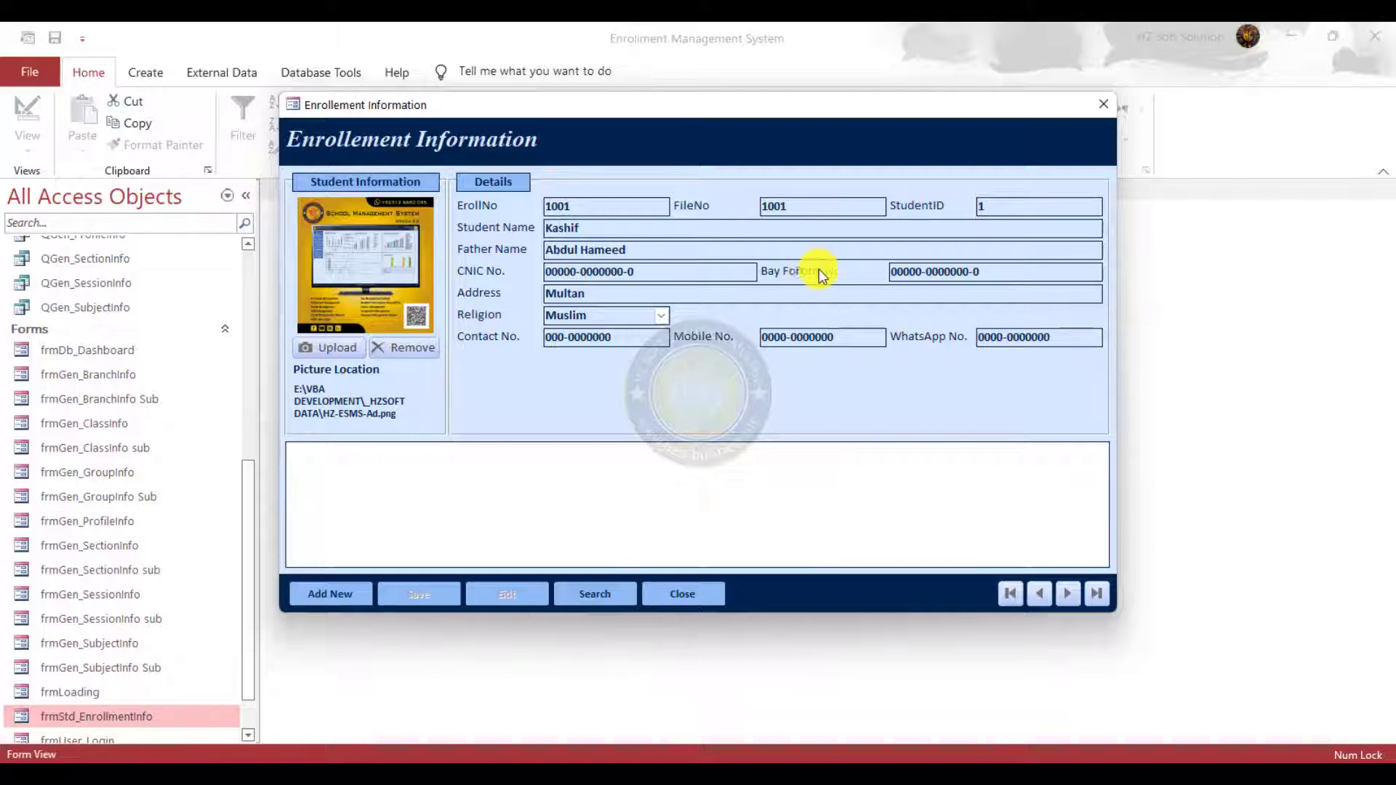
right_click(705, 136)
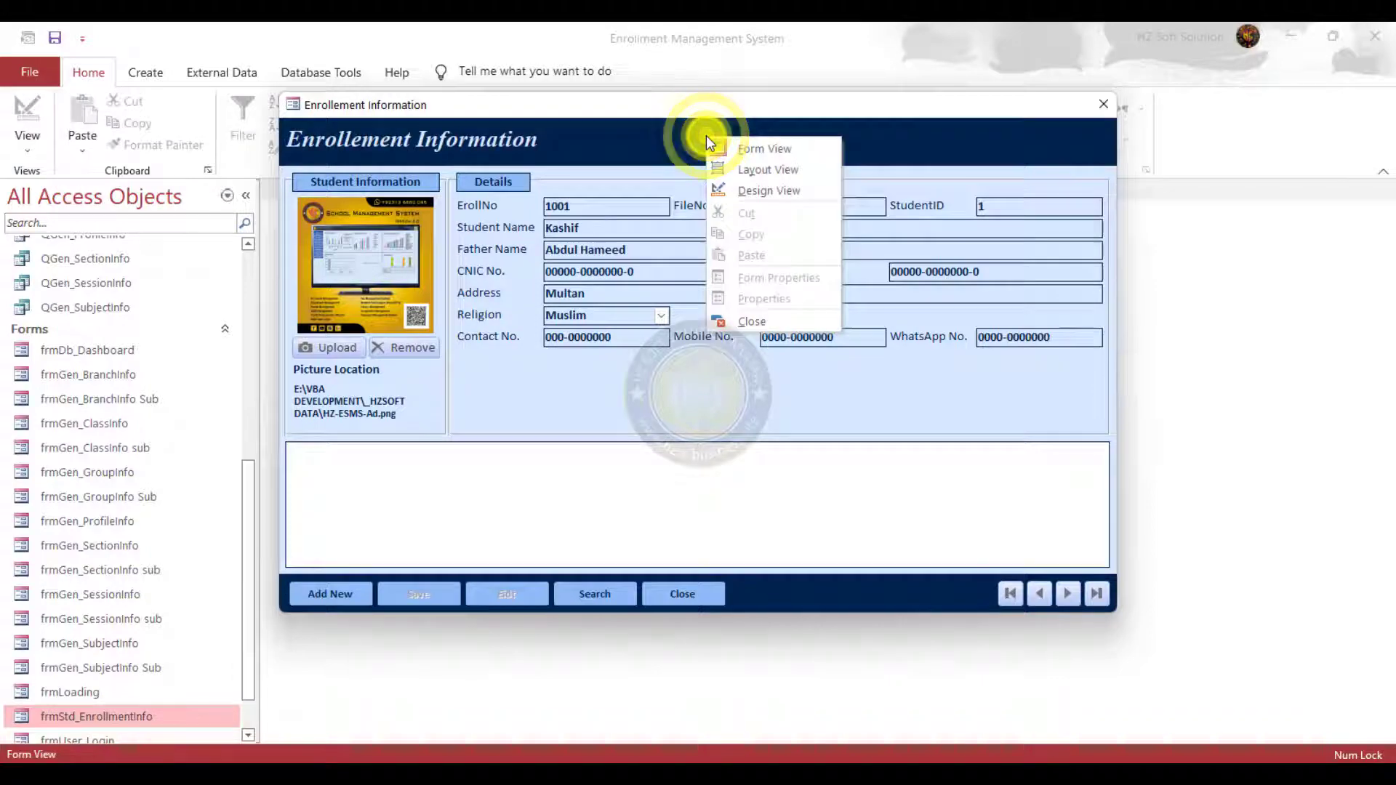
left_click(784, 188)
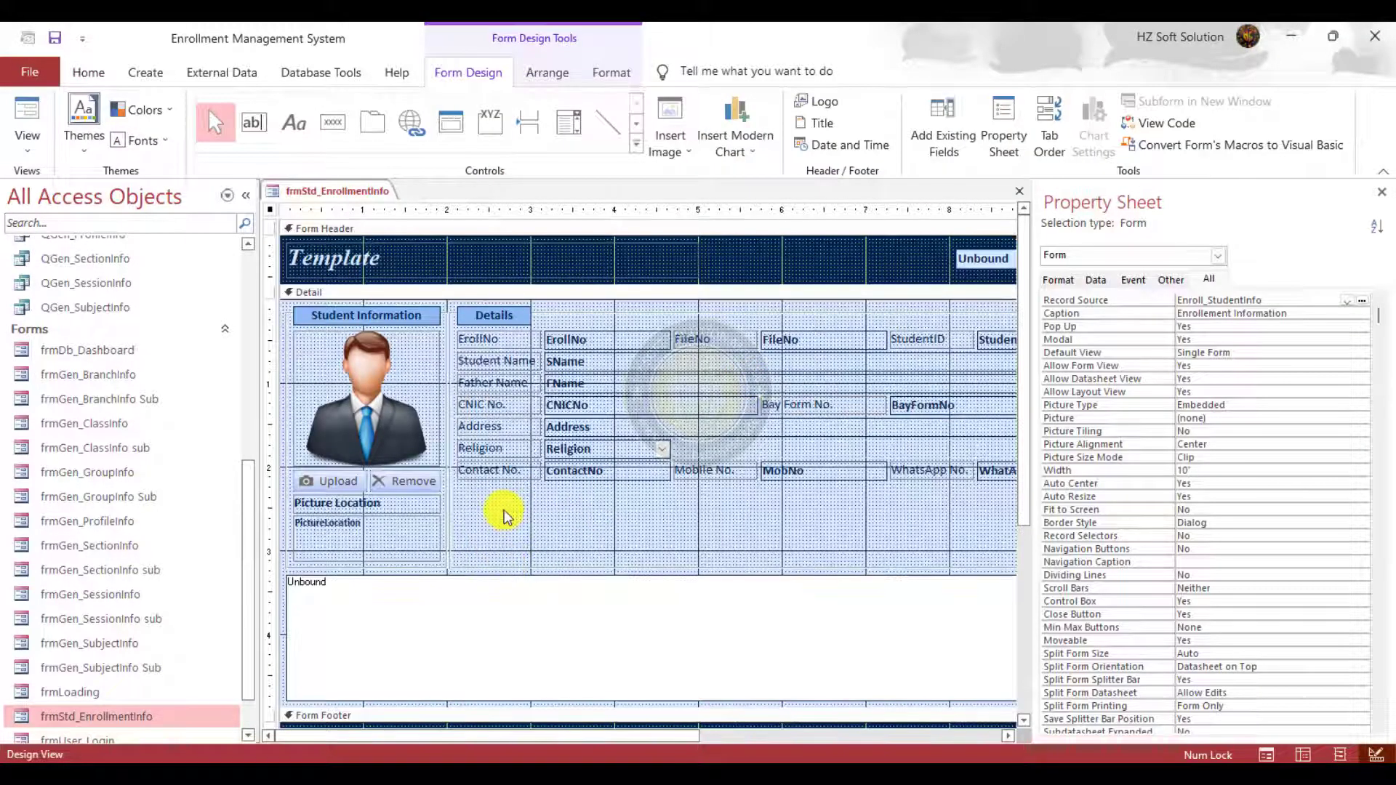
Move the whole block of student fields and labels down to free space below the Details heading, and save the form
left_click_drag(498, 501, 904, 399)
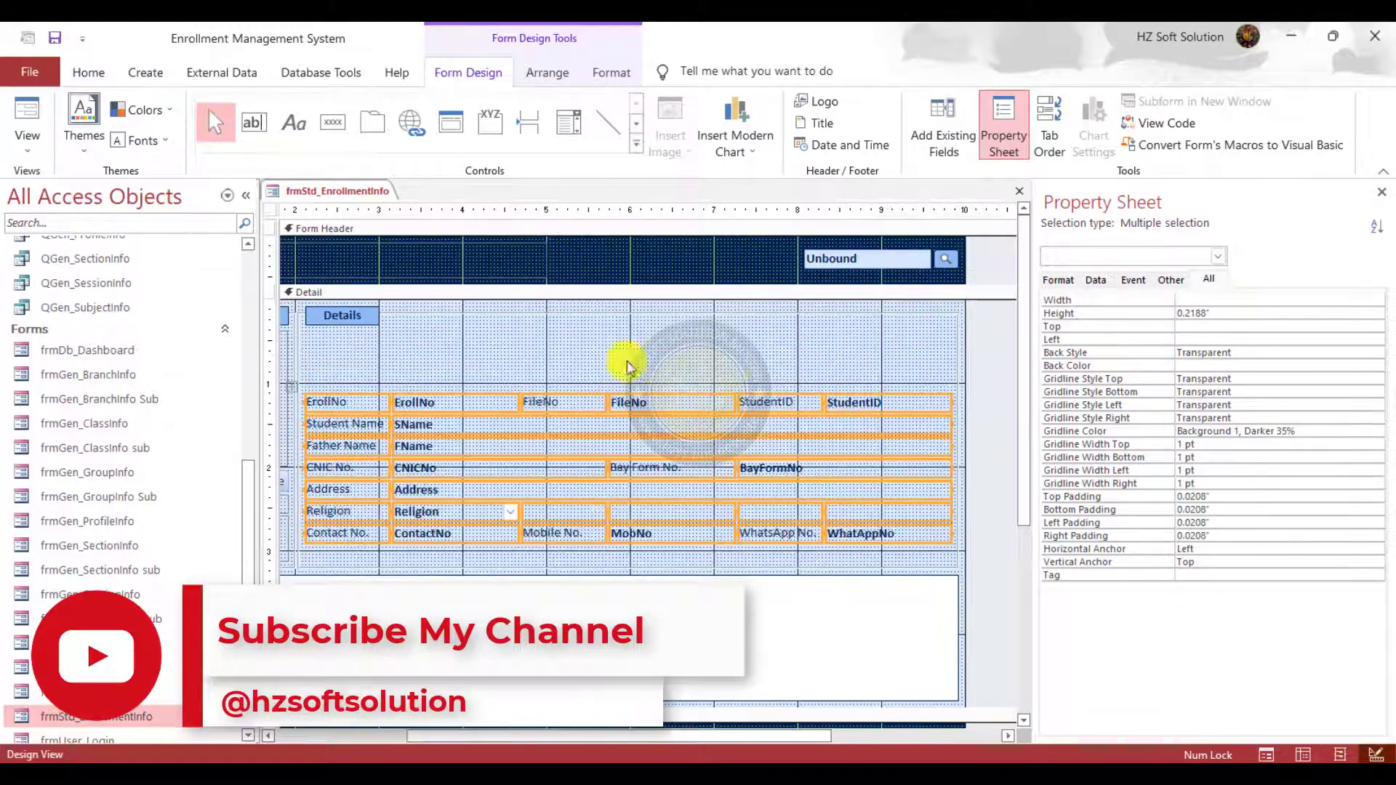
scroll(539, 736, "left", 5)
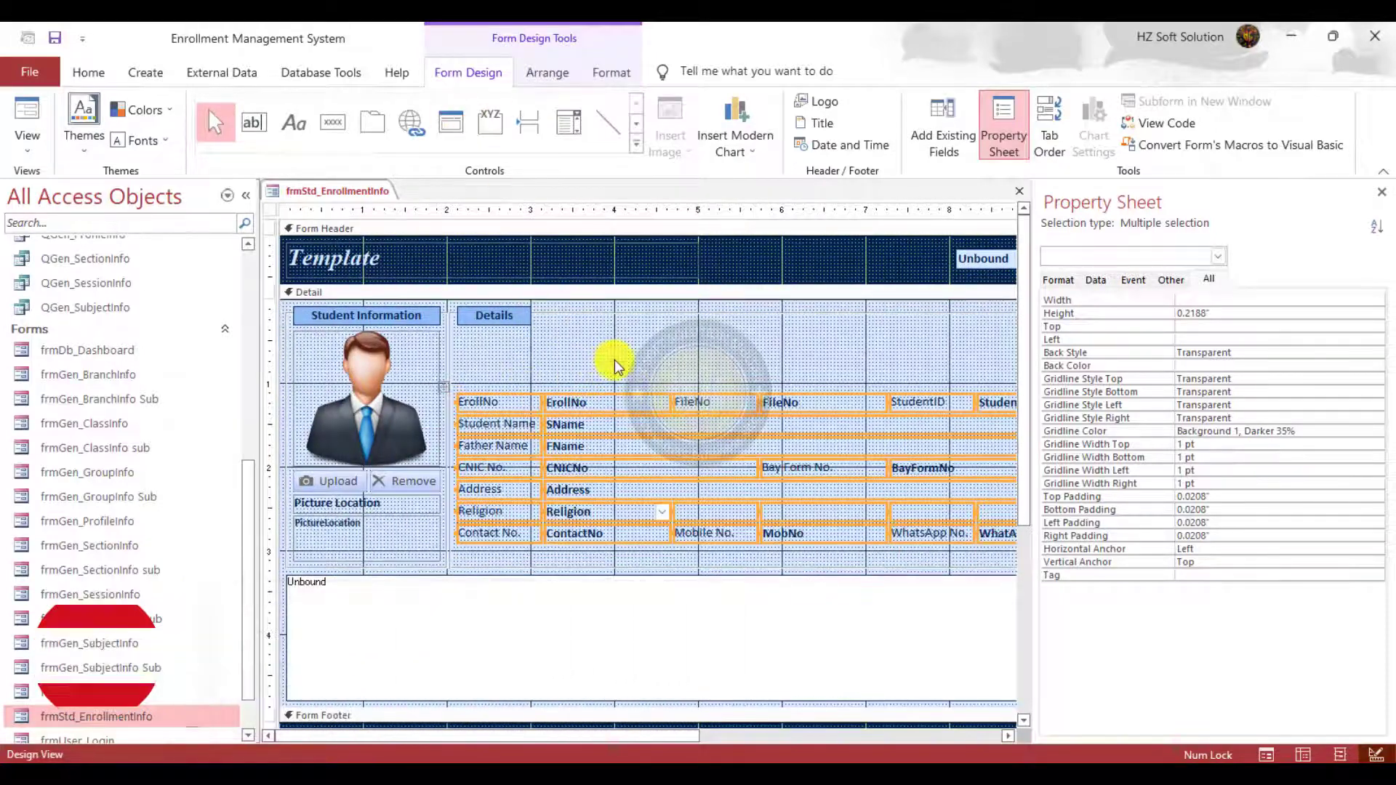
left_click(54, 39)
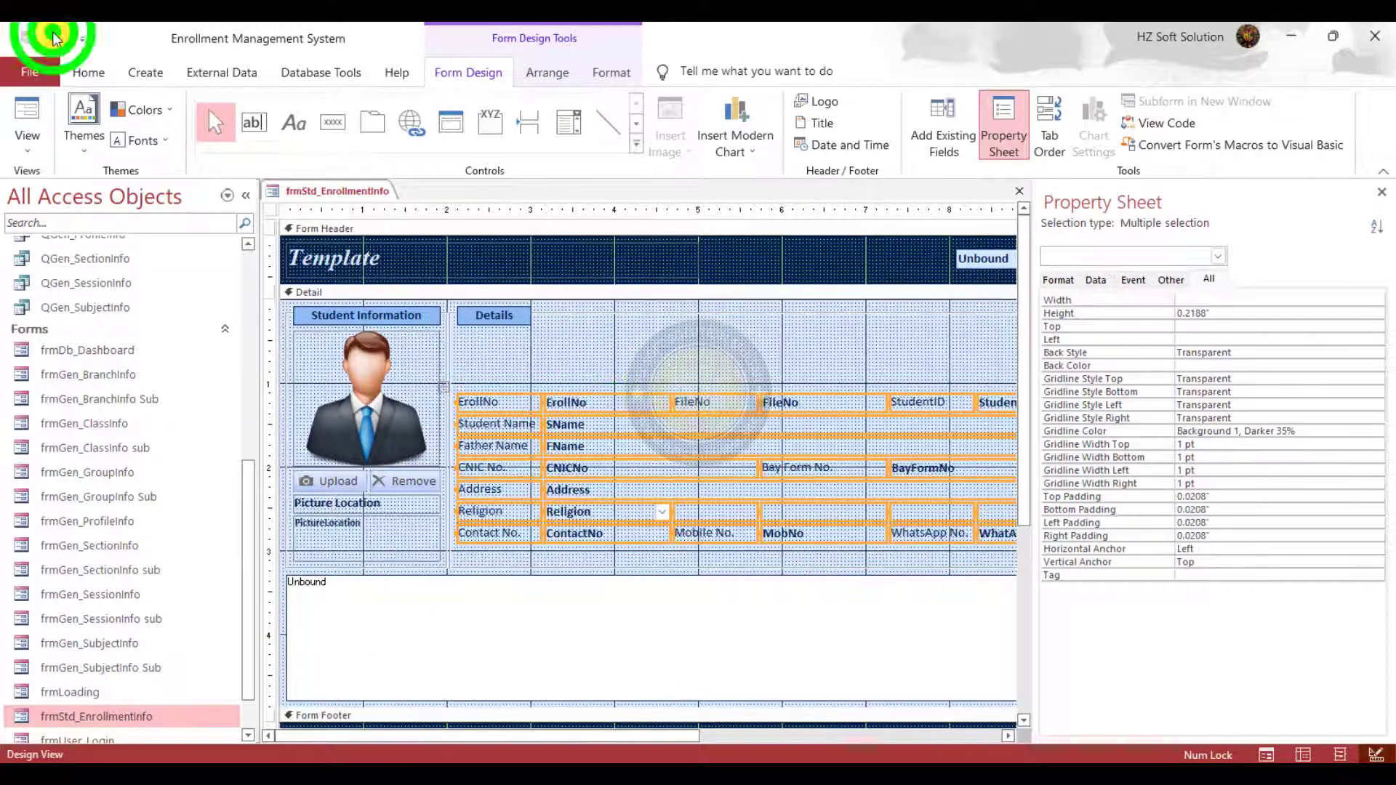
left_click(559, 352)
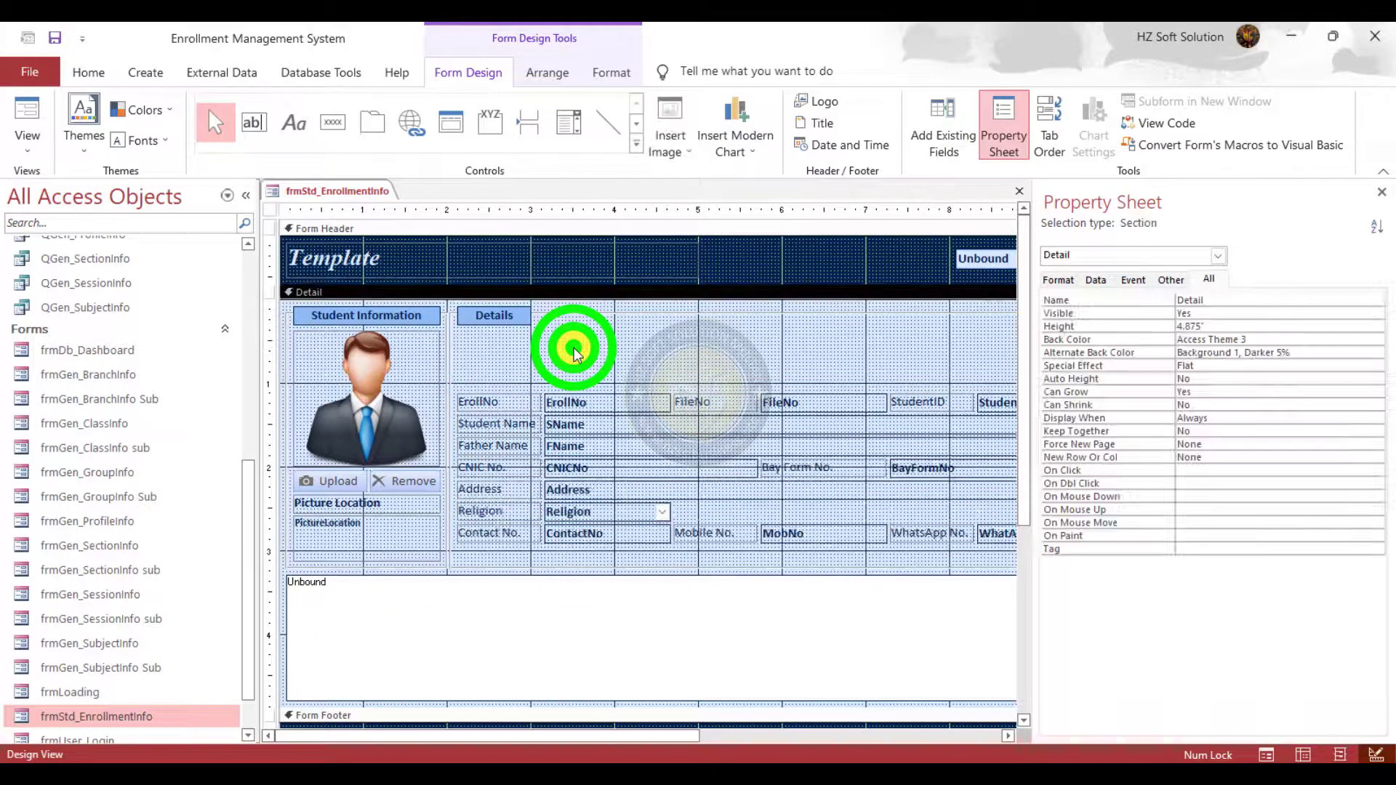
Add a combo box above the student fields that takes its values from the BranchTitle field of table Gen_BranchInfo
left_click(571, 120)
left_click(709, 328)
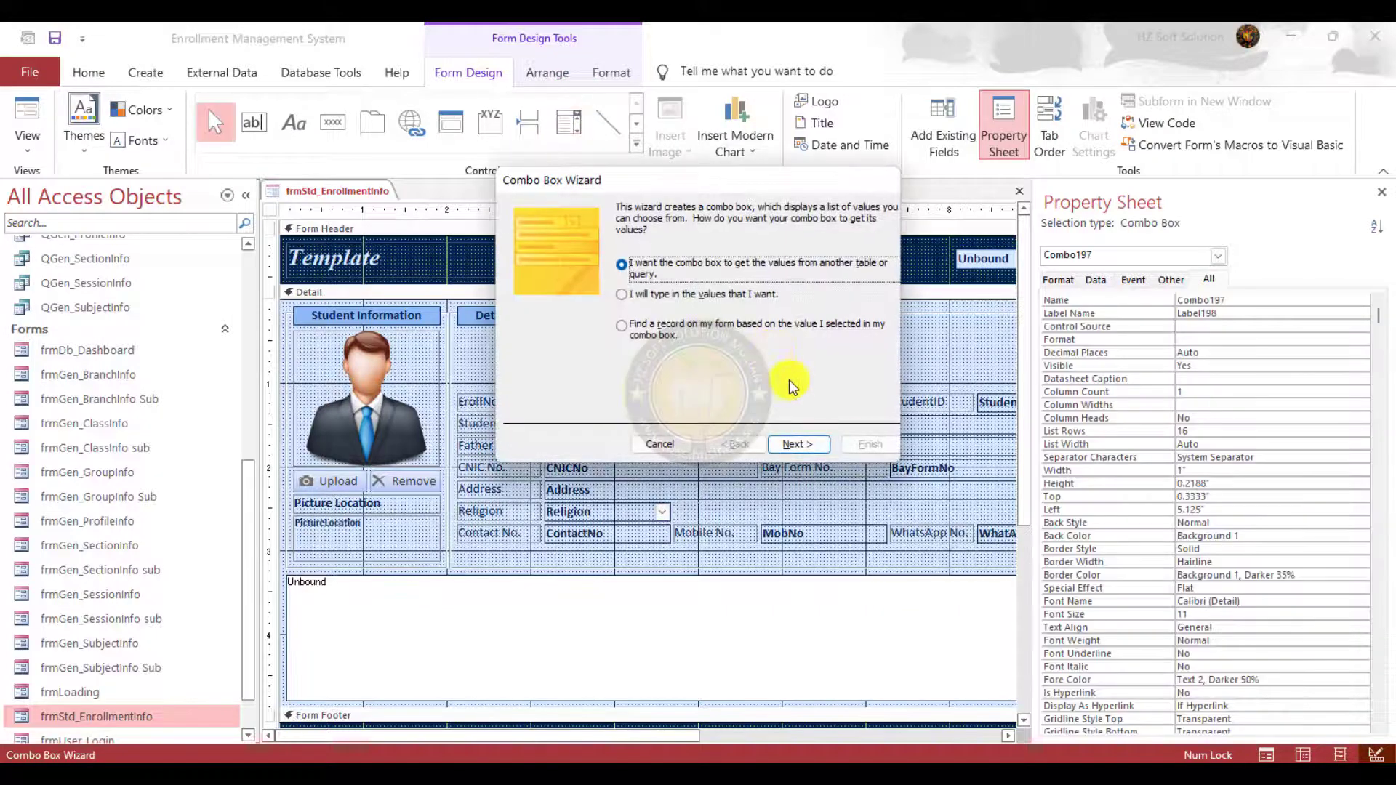
left_click(798, 445)
left_click(704, 267)
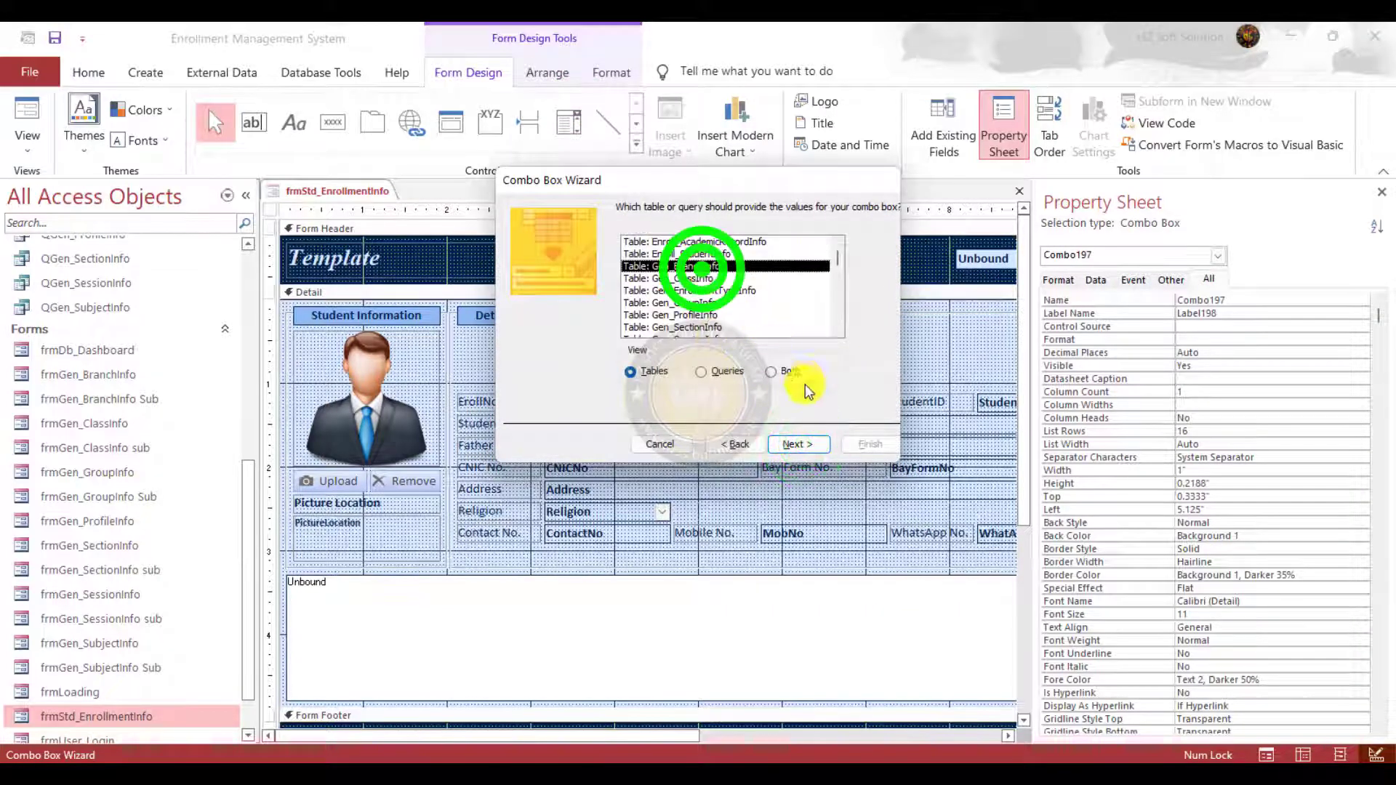
left_click(800, 444)
left_click(534, 336)
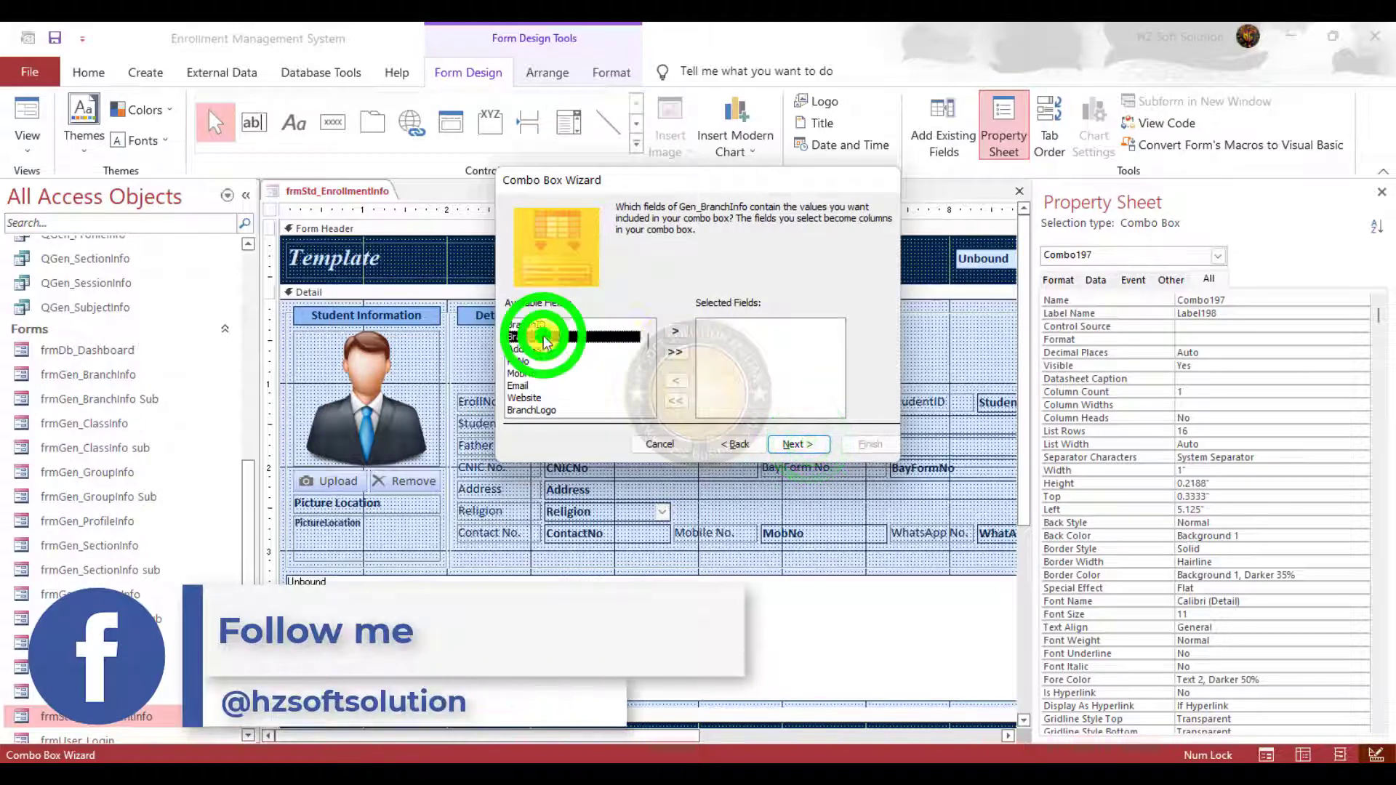
left_click(671, 333)
left_click(800, 444)
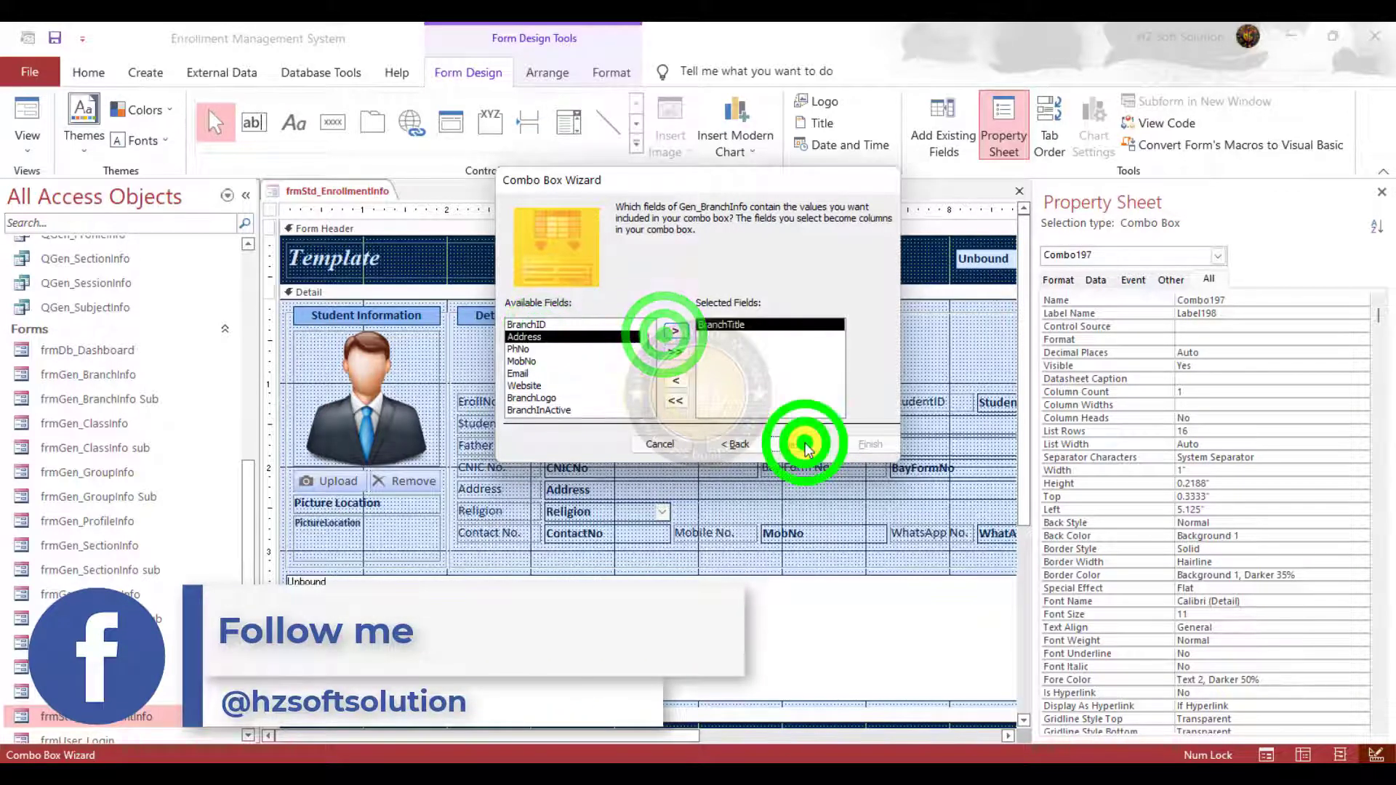
Sort the combo box items by BranchID and by BranchTitle, both ascending
left_click(649, 265)
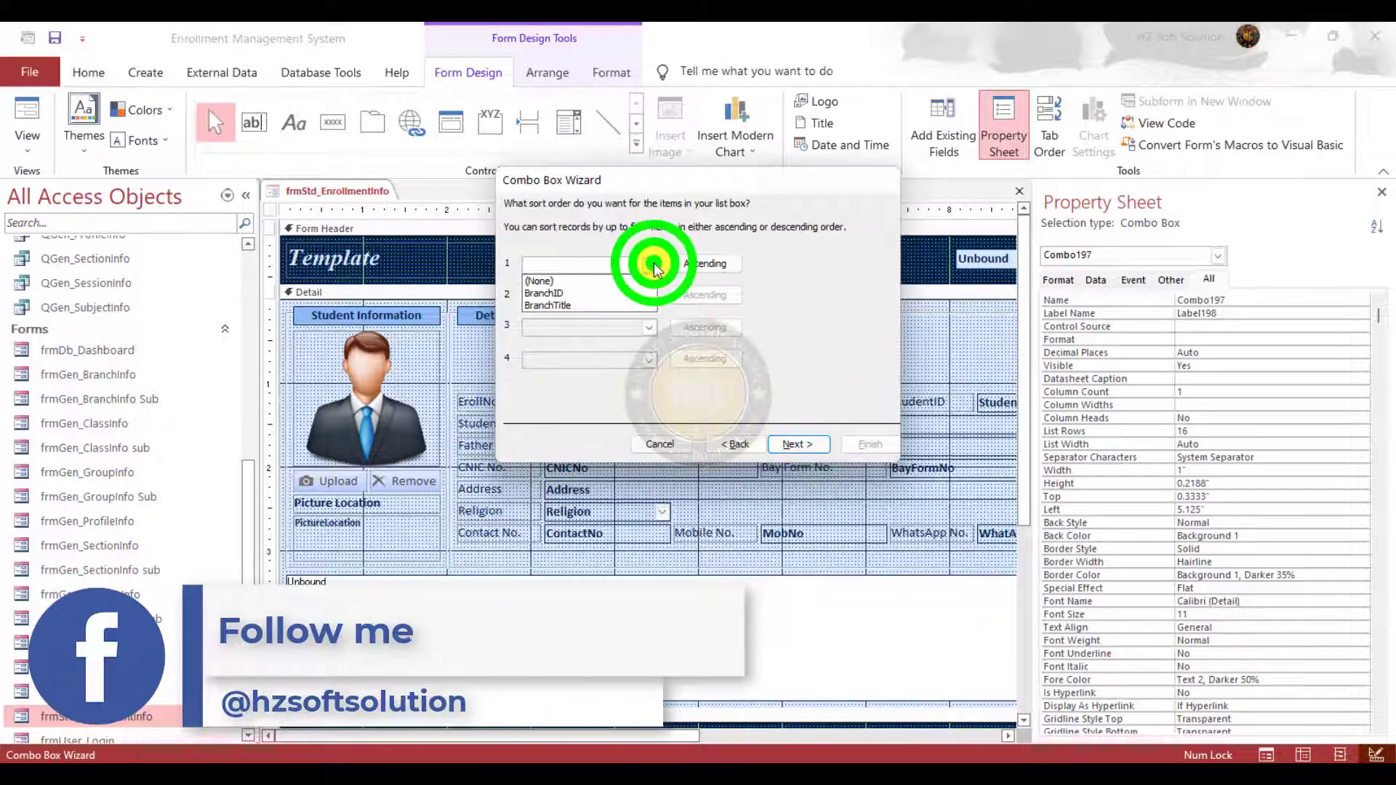
left_click(574, 293)
left_click(648, 296)
left_click(600, 337)
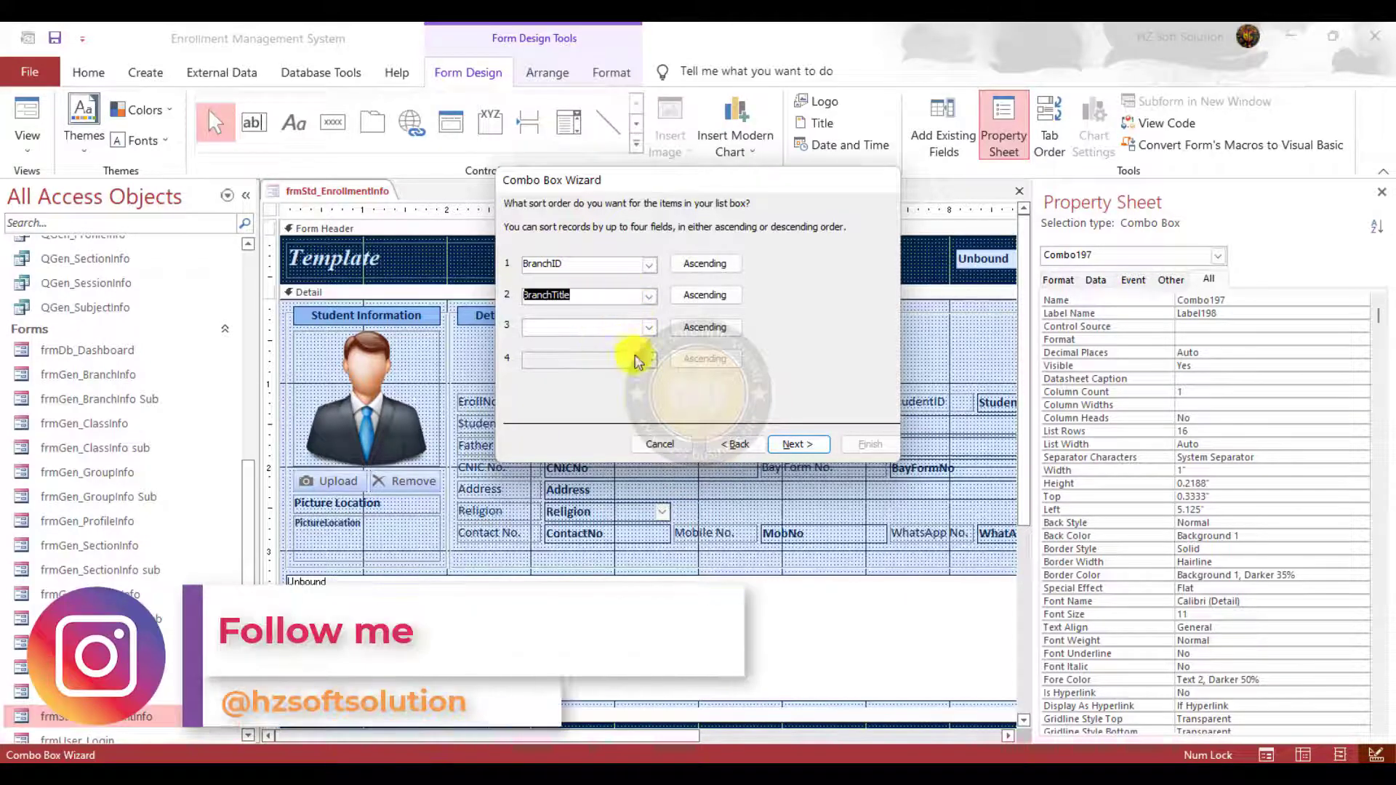
left_click(795, 444)
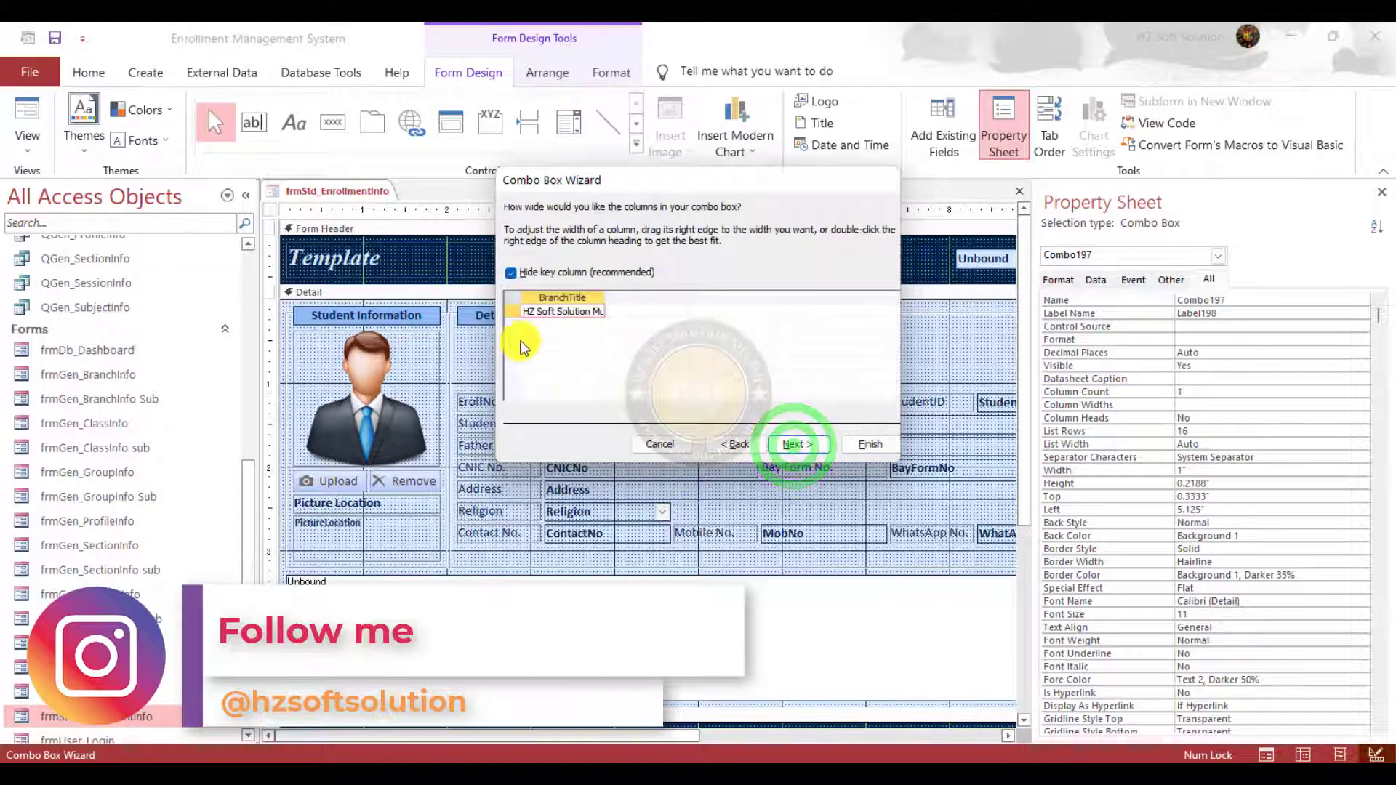
Keep the key column hidden and fit the BranchTitle column width to its contents
left_click(510, 274)
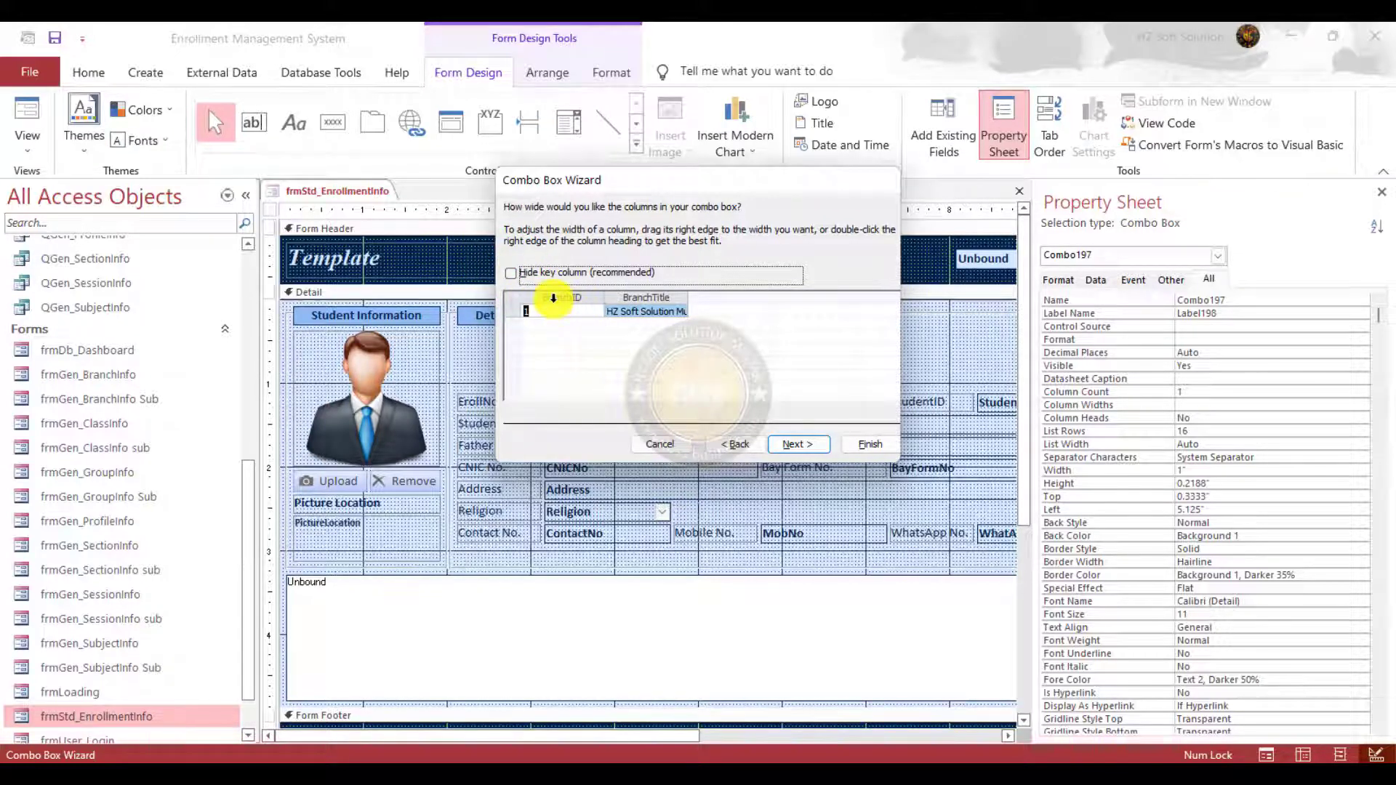
left_click(510, 274)
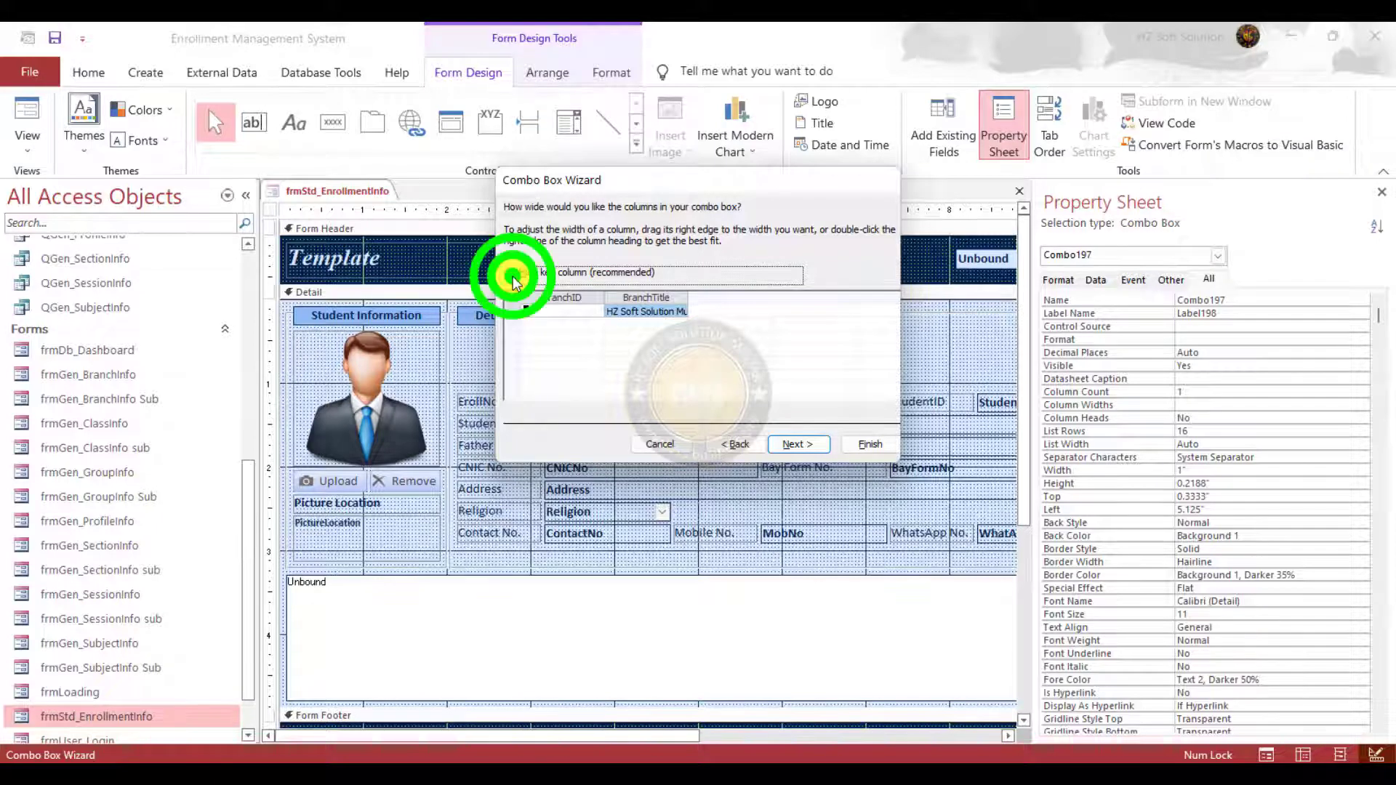
double_click(607, 297)
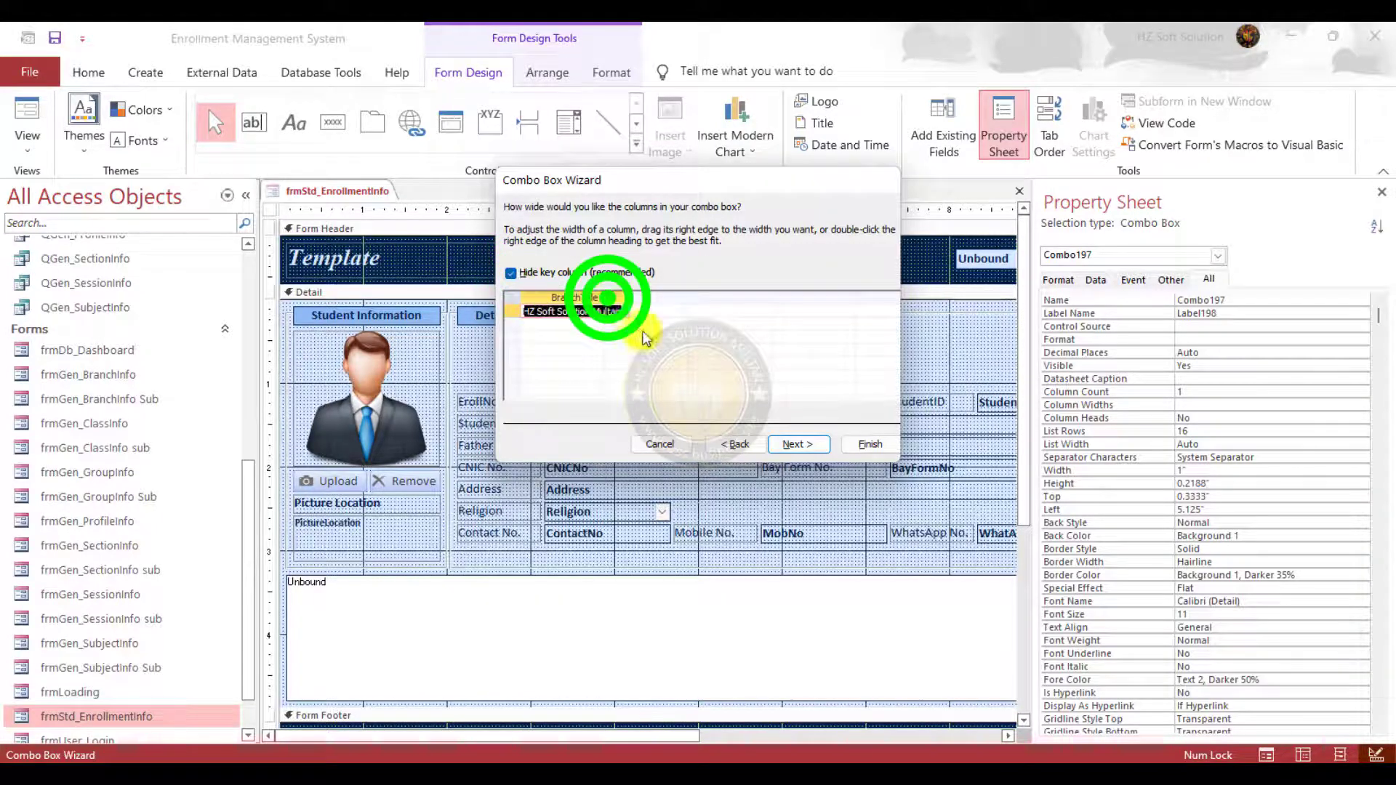
left_click(799, 445)
Store the combo box value in the Branch_ID field and finish the wizard with the label Branch Title
left_click(894, 288)
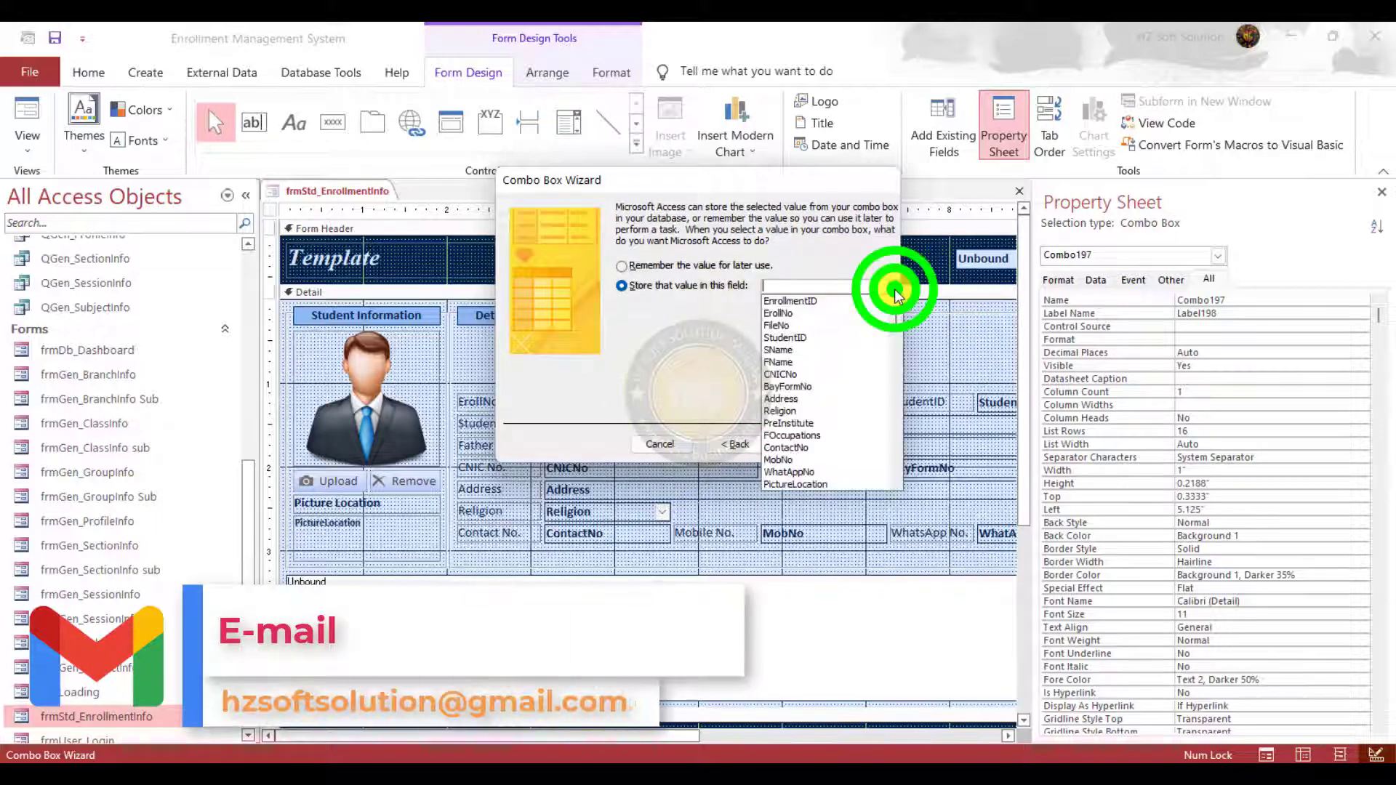
scroll(840, 393, "down", 2)
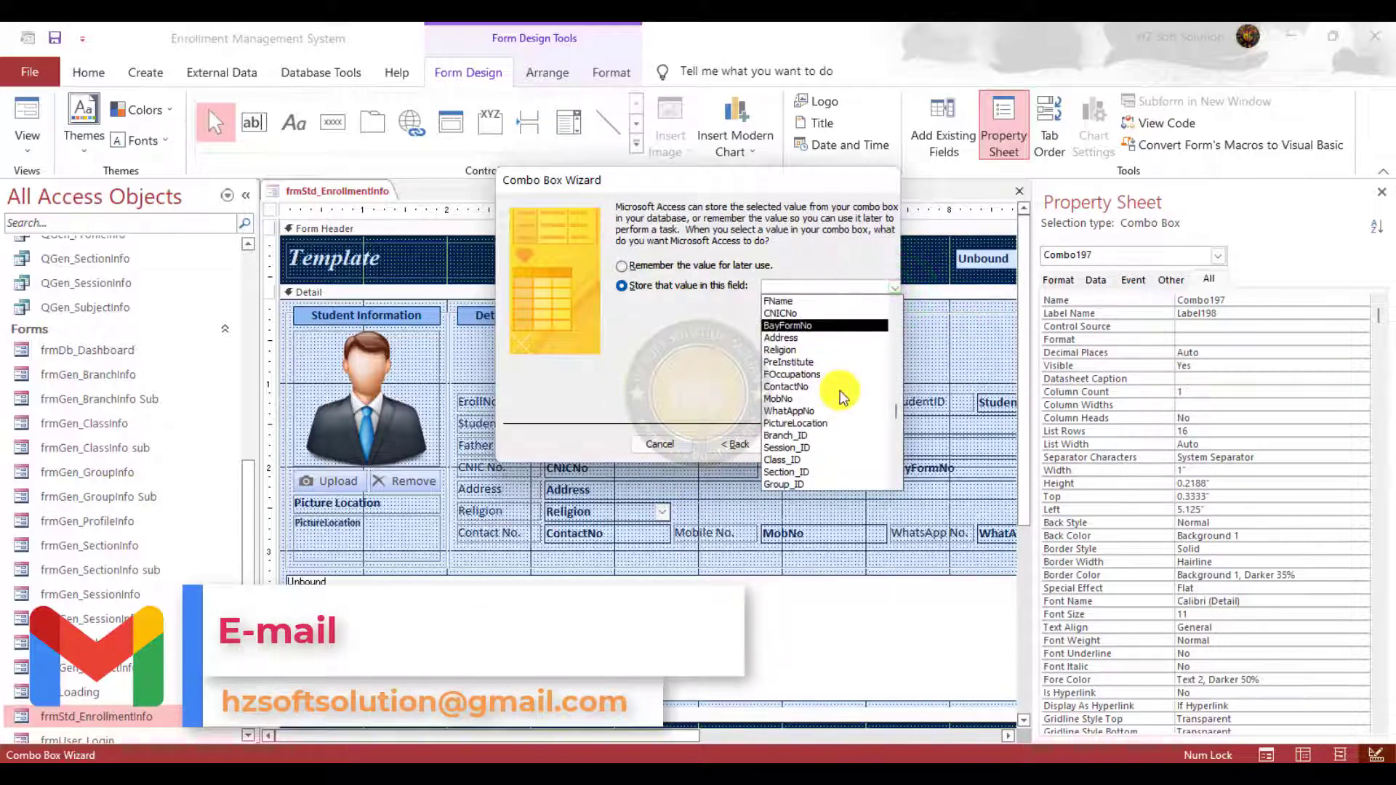
left_click(810, 434)
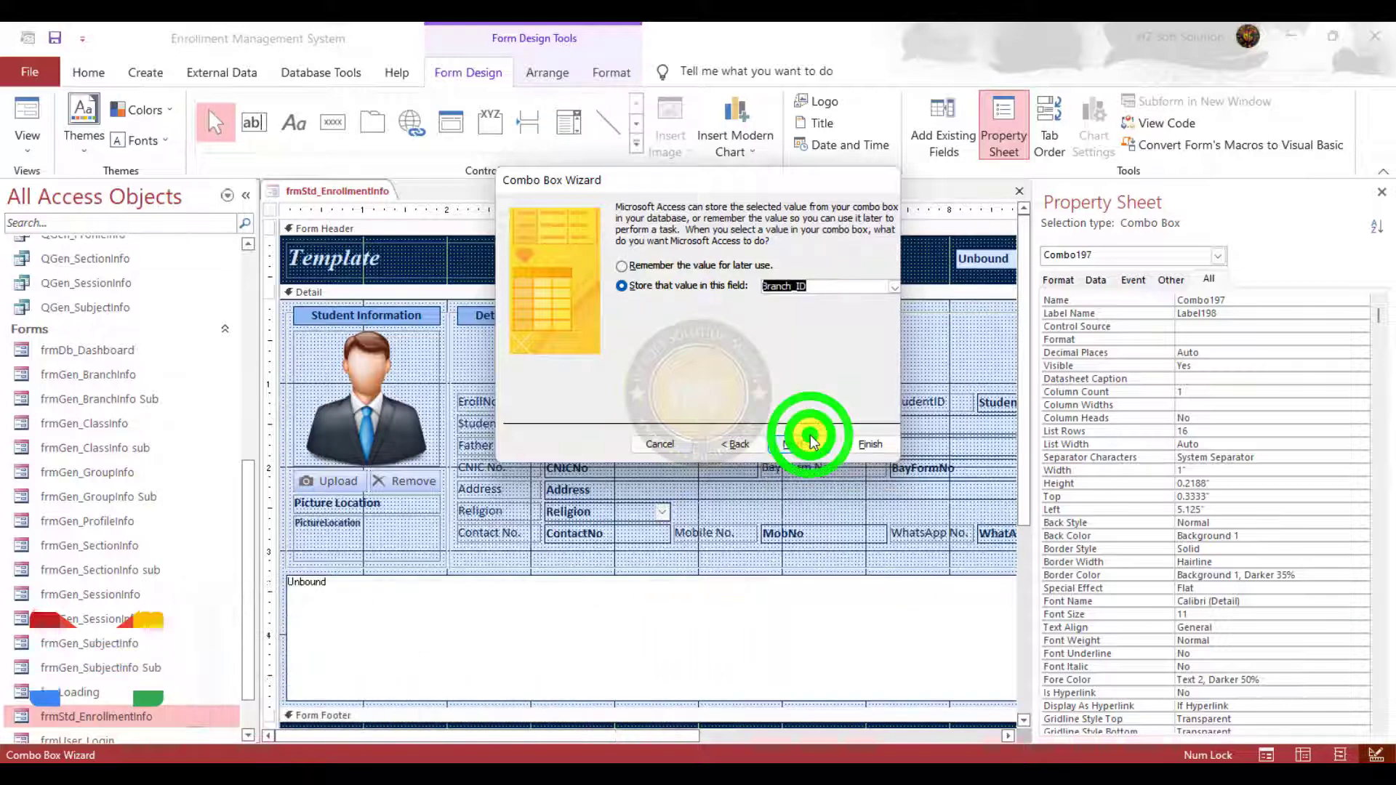
left_click(811, 434)
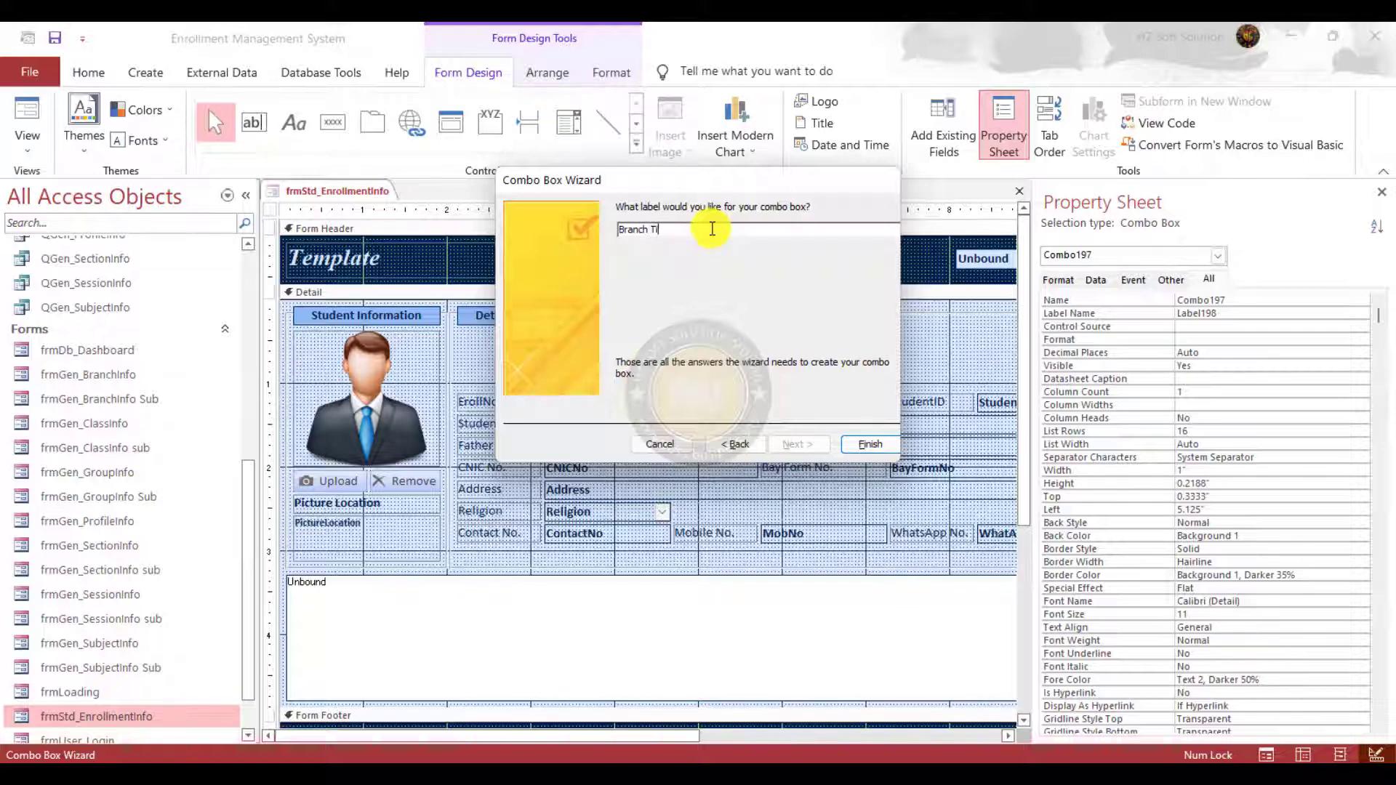
key("BackSpace")
key("BackSpace")
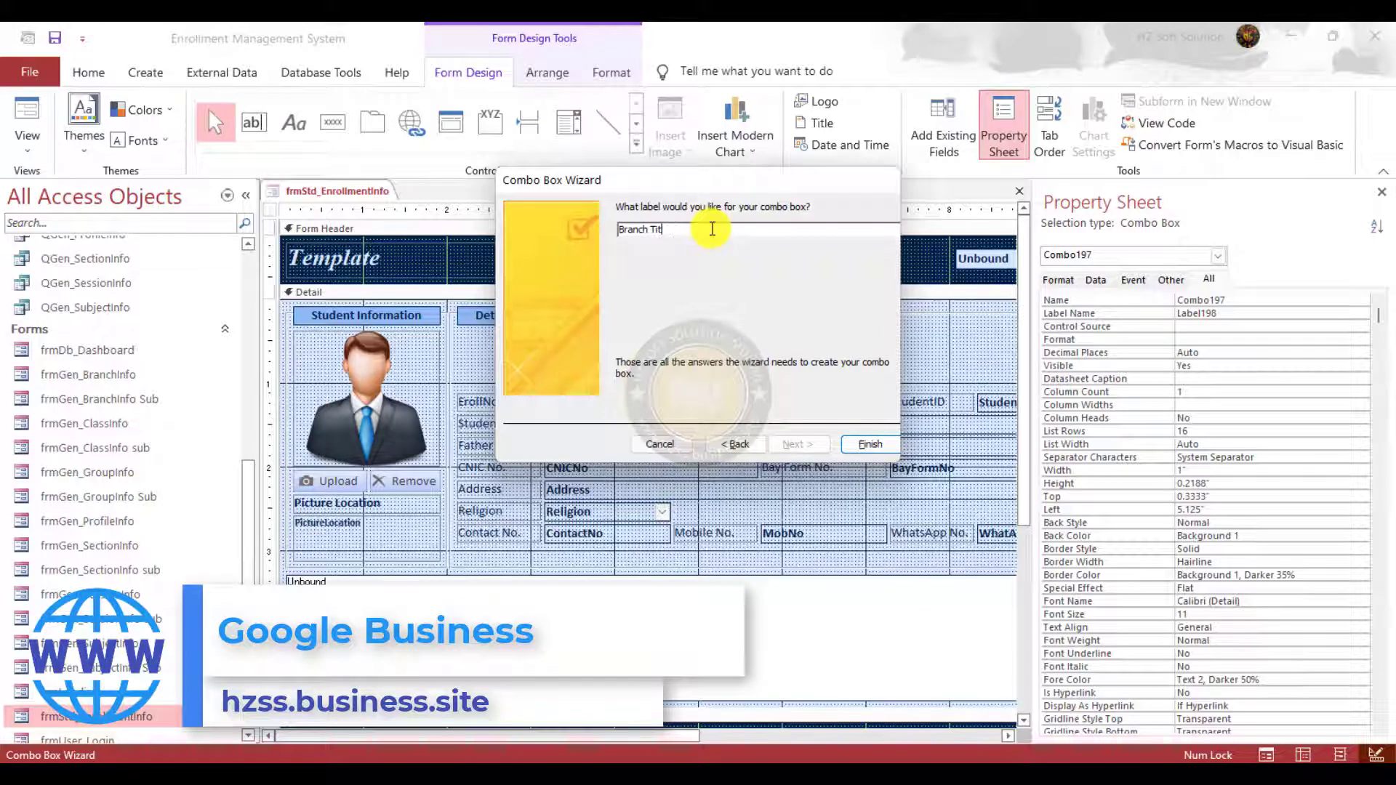
key("Return")
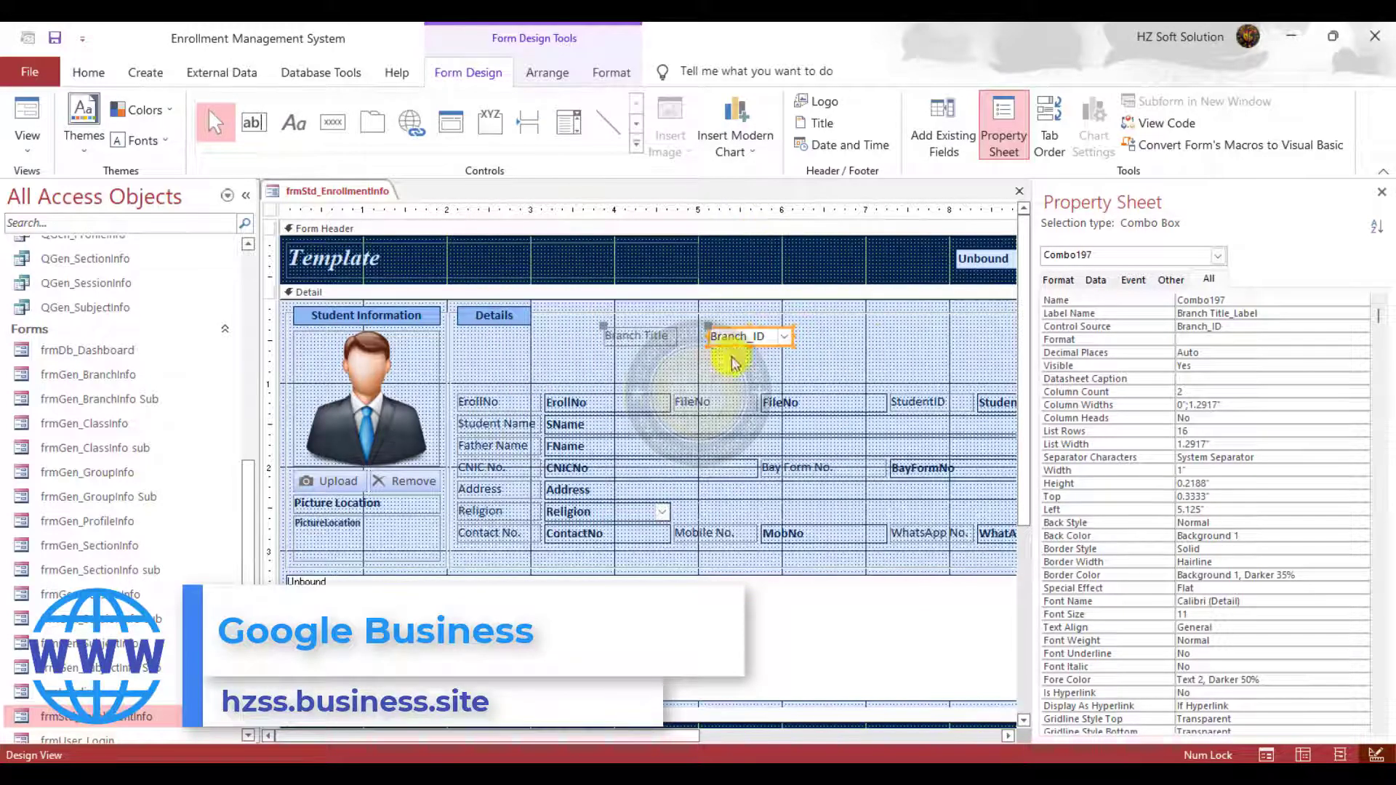
Name the new Branch_ID combo box cboBranchTitle and save the form
left_click(843, 339)
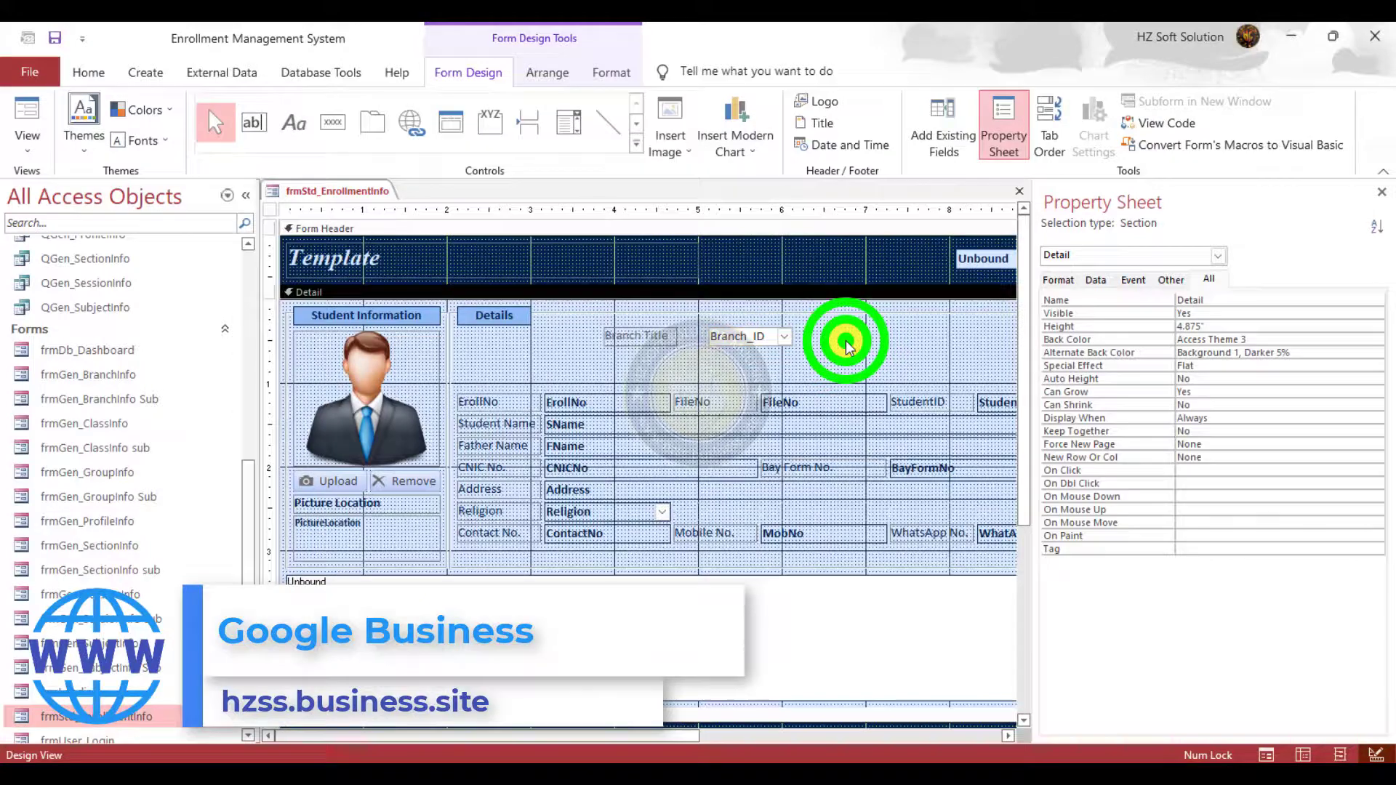
left_click(662, 335)
left_click(882, 335)
left_click_drag(859, 329, 762, 358)
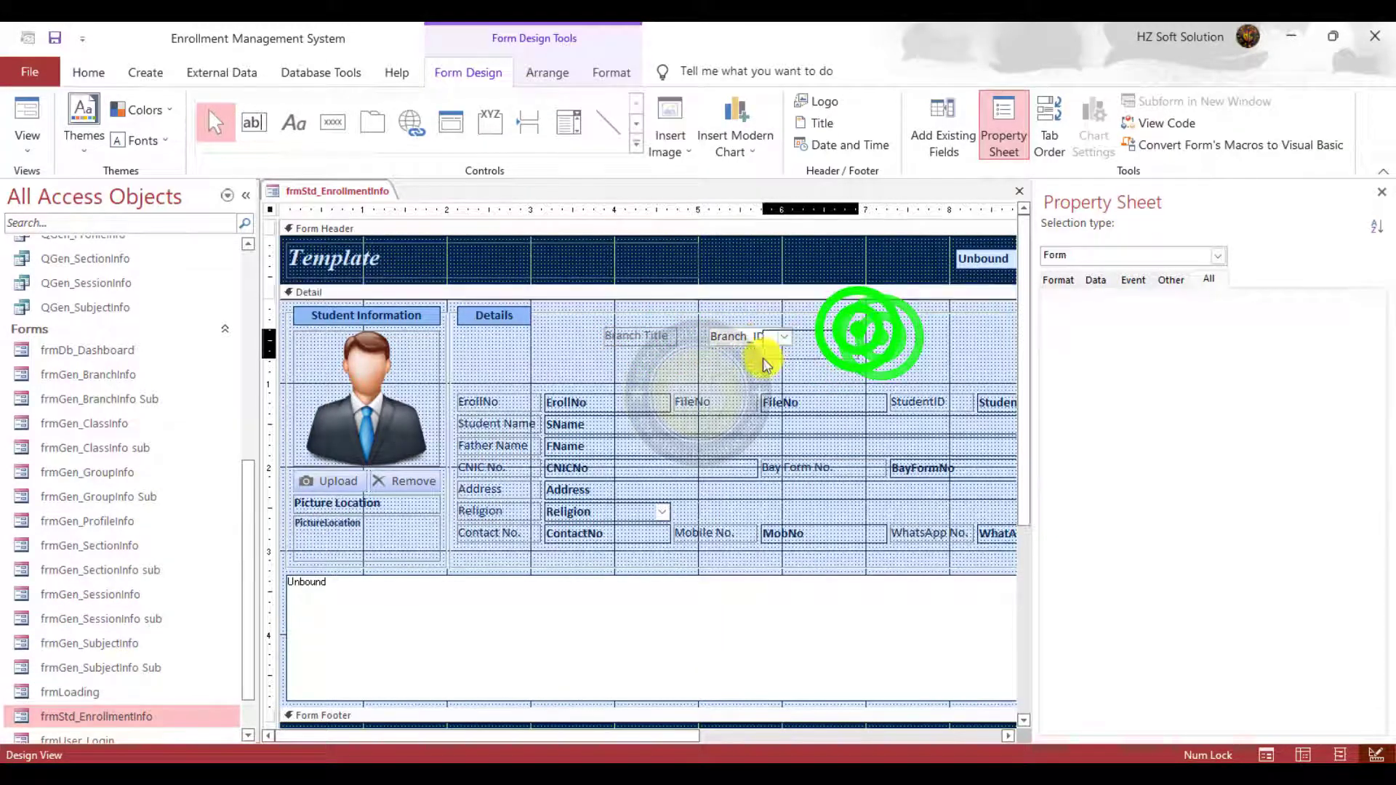
left_click(1237, 299)
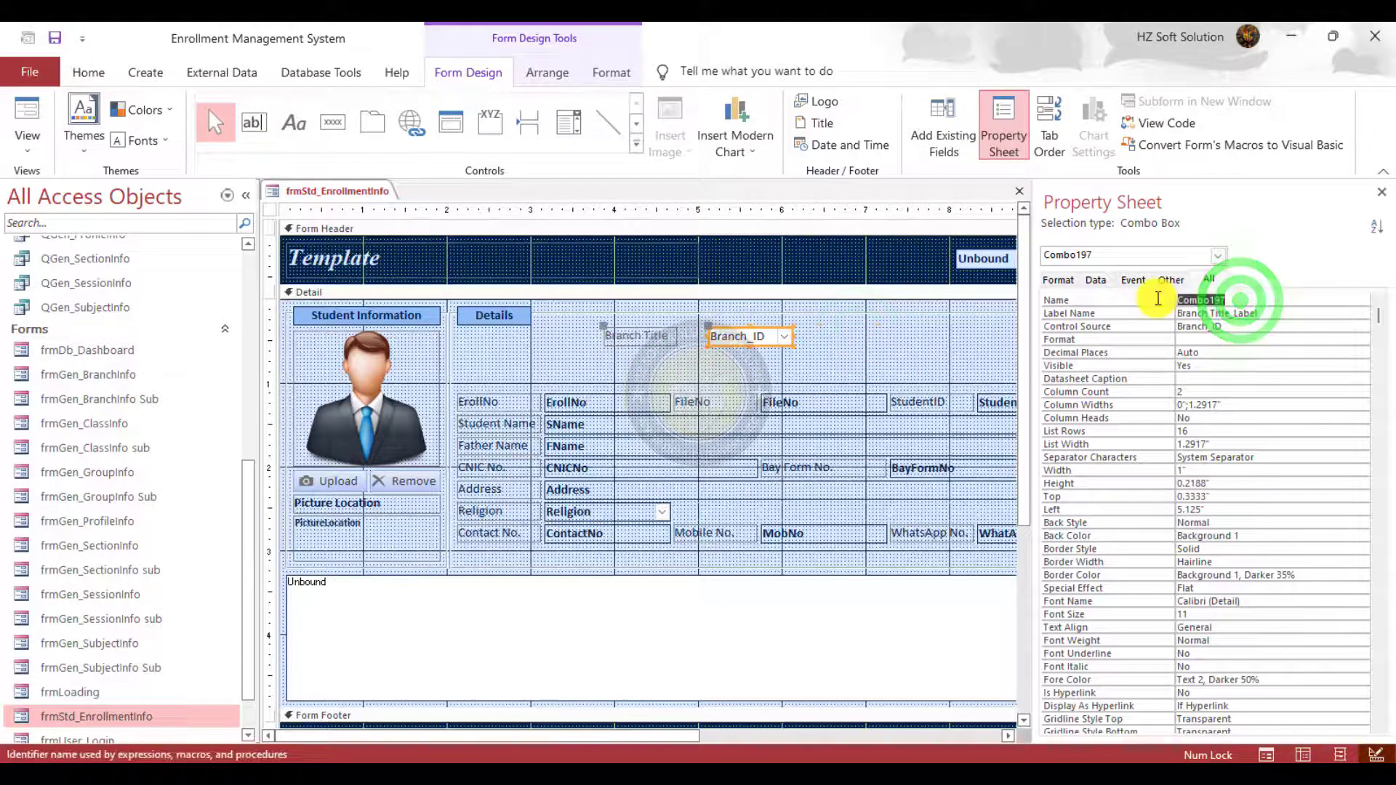
type("cboBra")
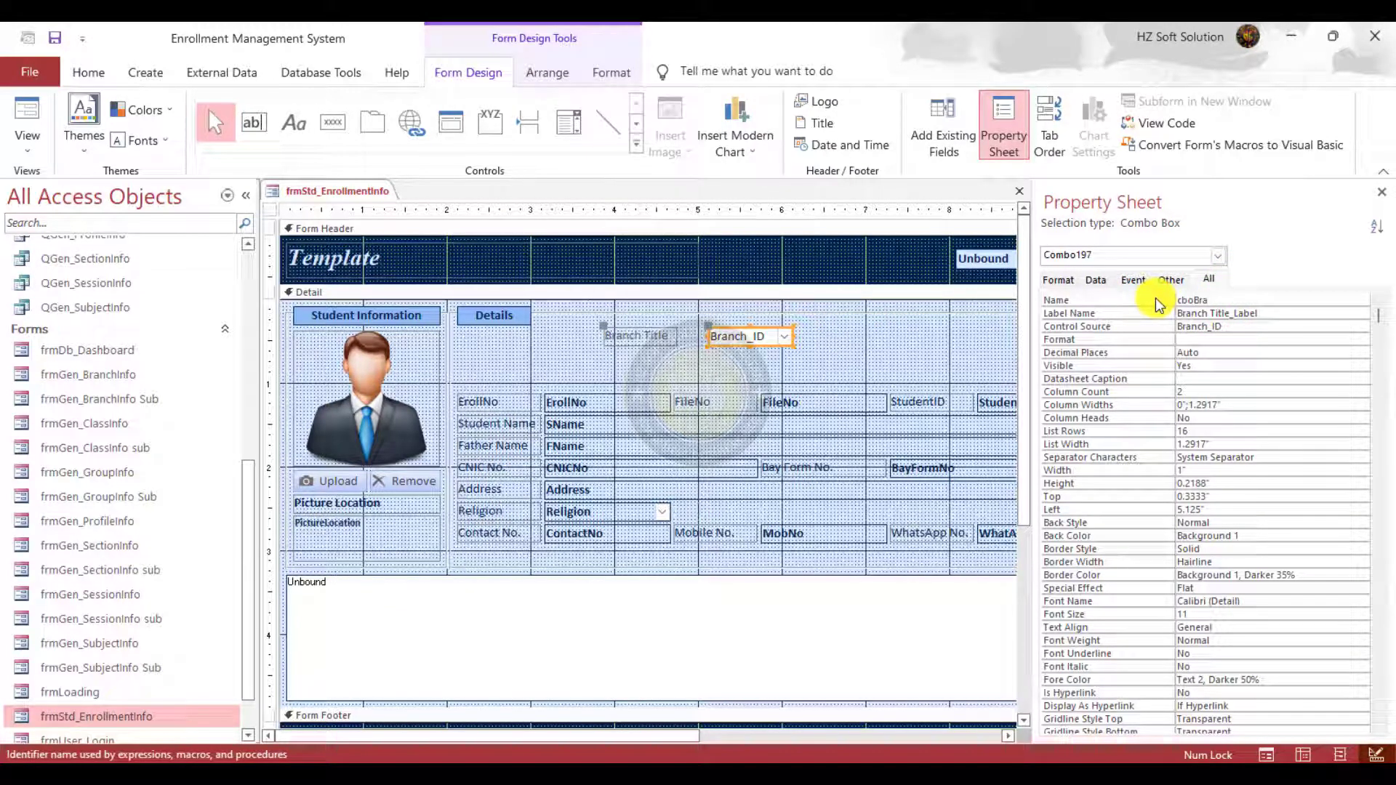
type("nchTitle")
key("Tab")
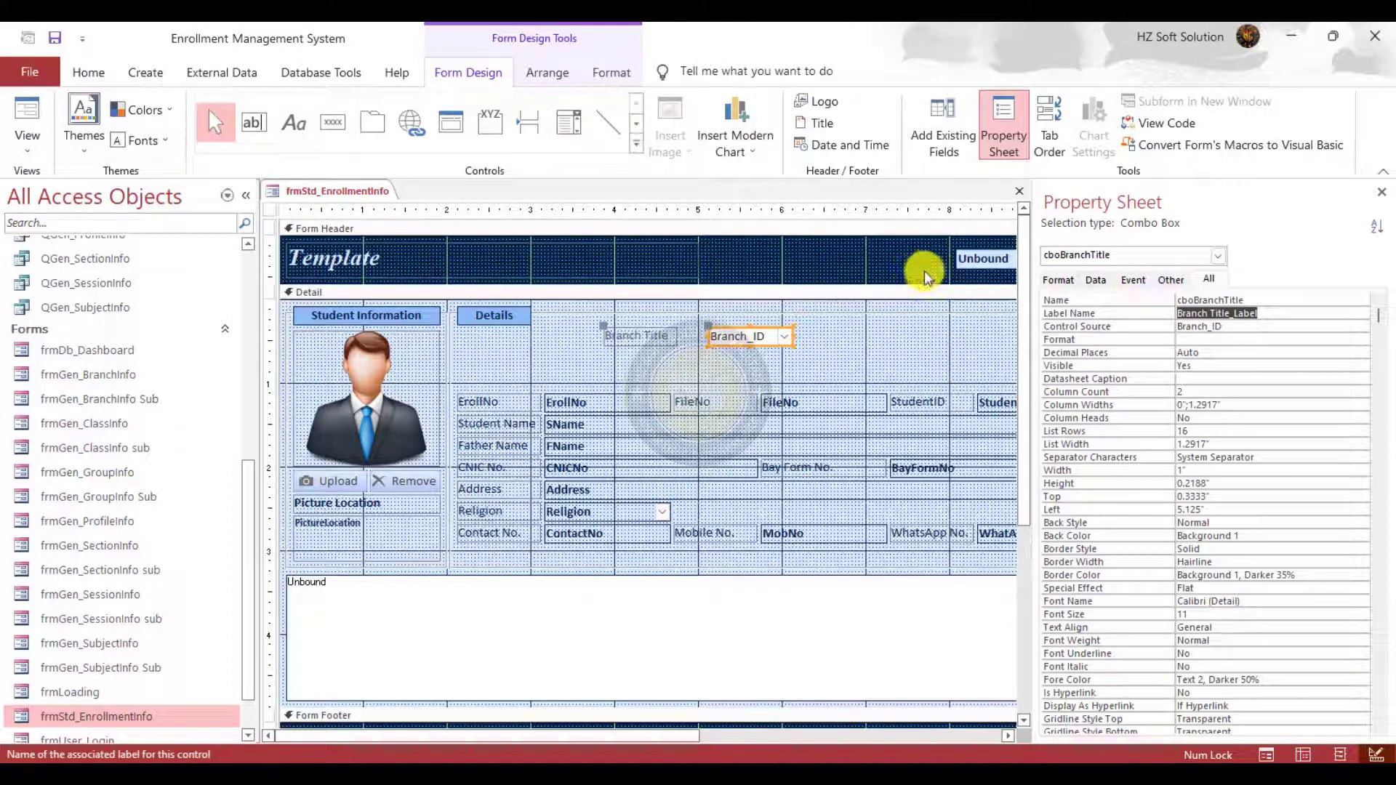
left_click(57, 37)
Move the Branch Title label and combo box beneath the Details heading and widen the combo box to 3.75"
left_click(679, 356)
left_click_drag(655, 337, 508, 340)
left_click(578, 359)
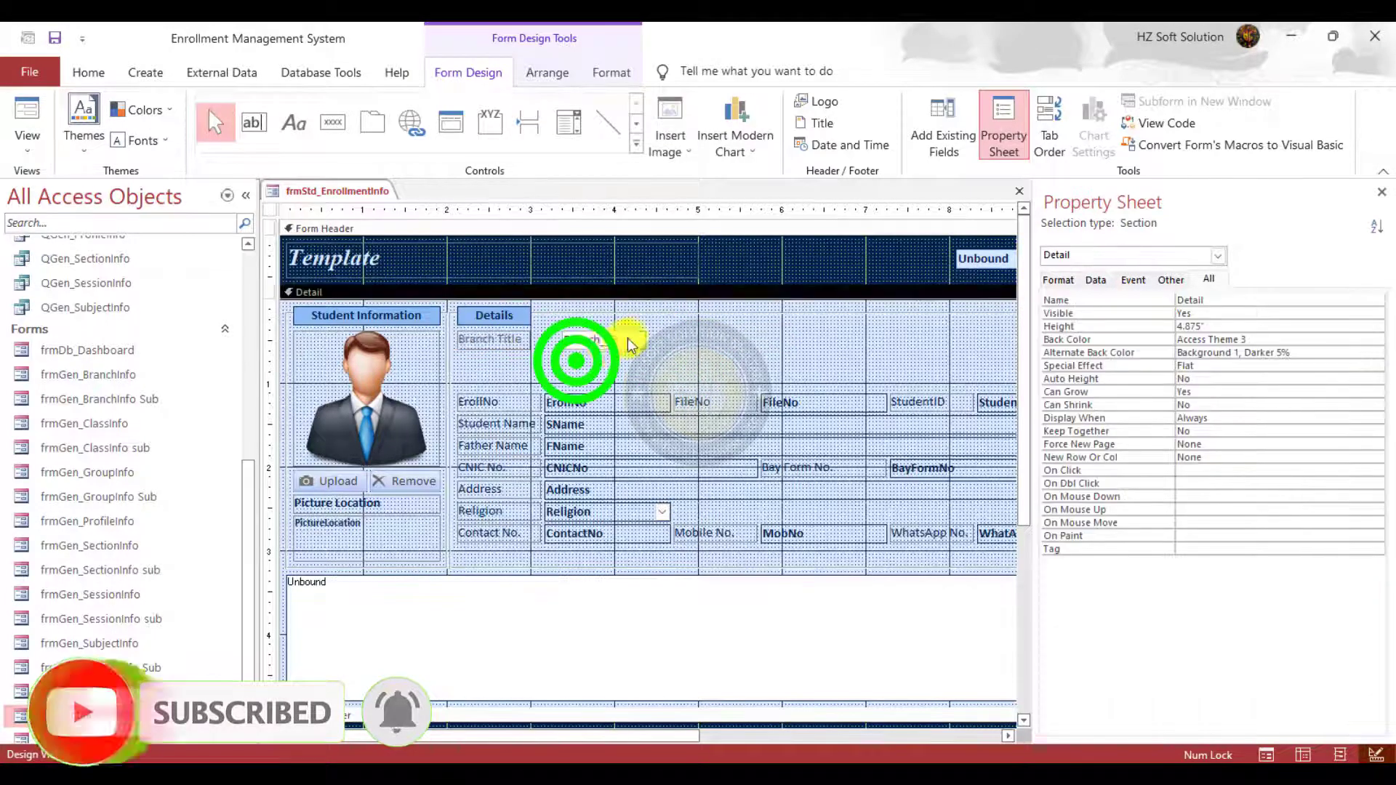
left_click(632, 337)
left_click_drag(646, 340, 876, 339)
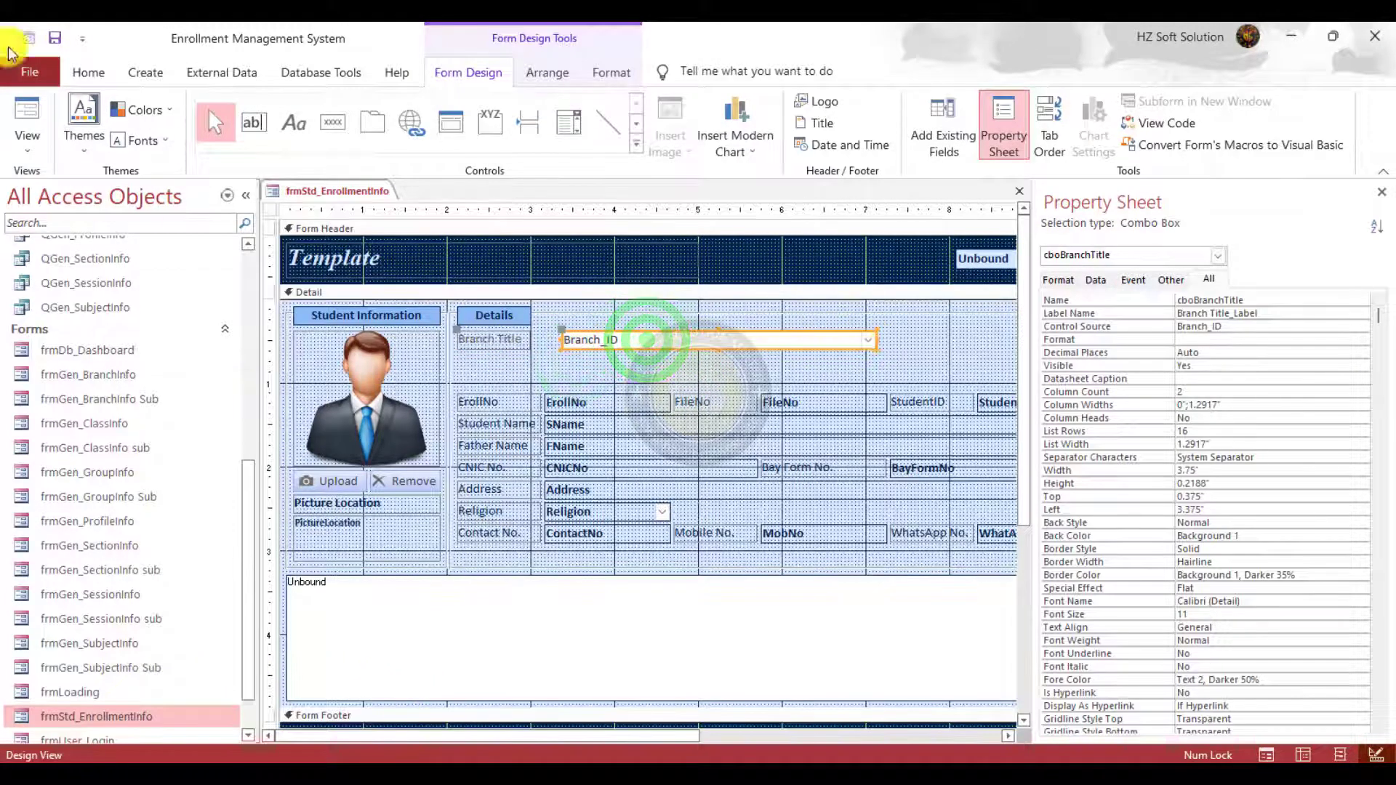
Preview the enrollment form in Form View to check the Branch Title list, and return to Design View
left_click(29, 100)
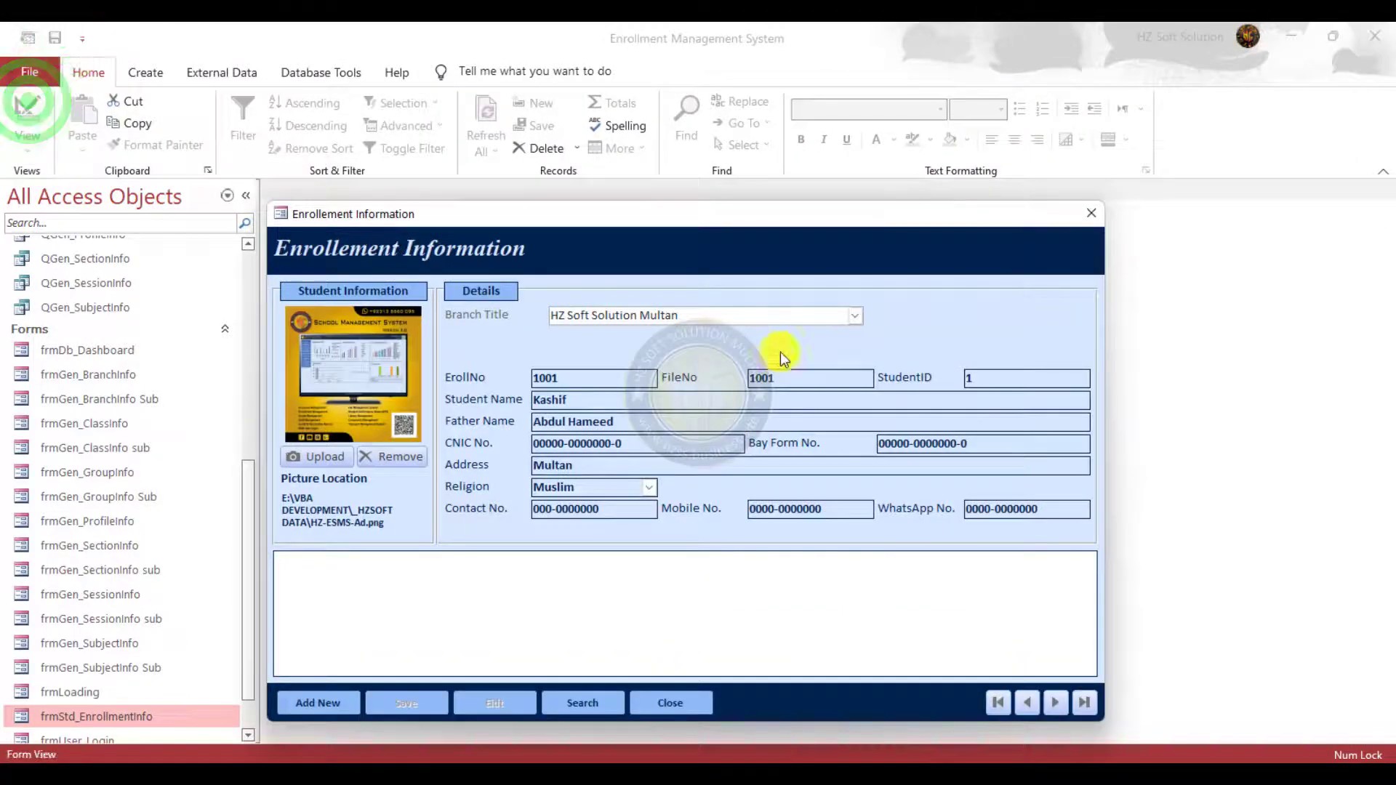
left_click(853, 311)
left_click(857, 315)
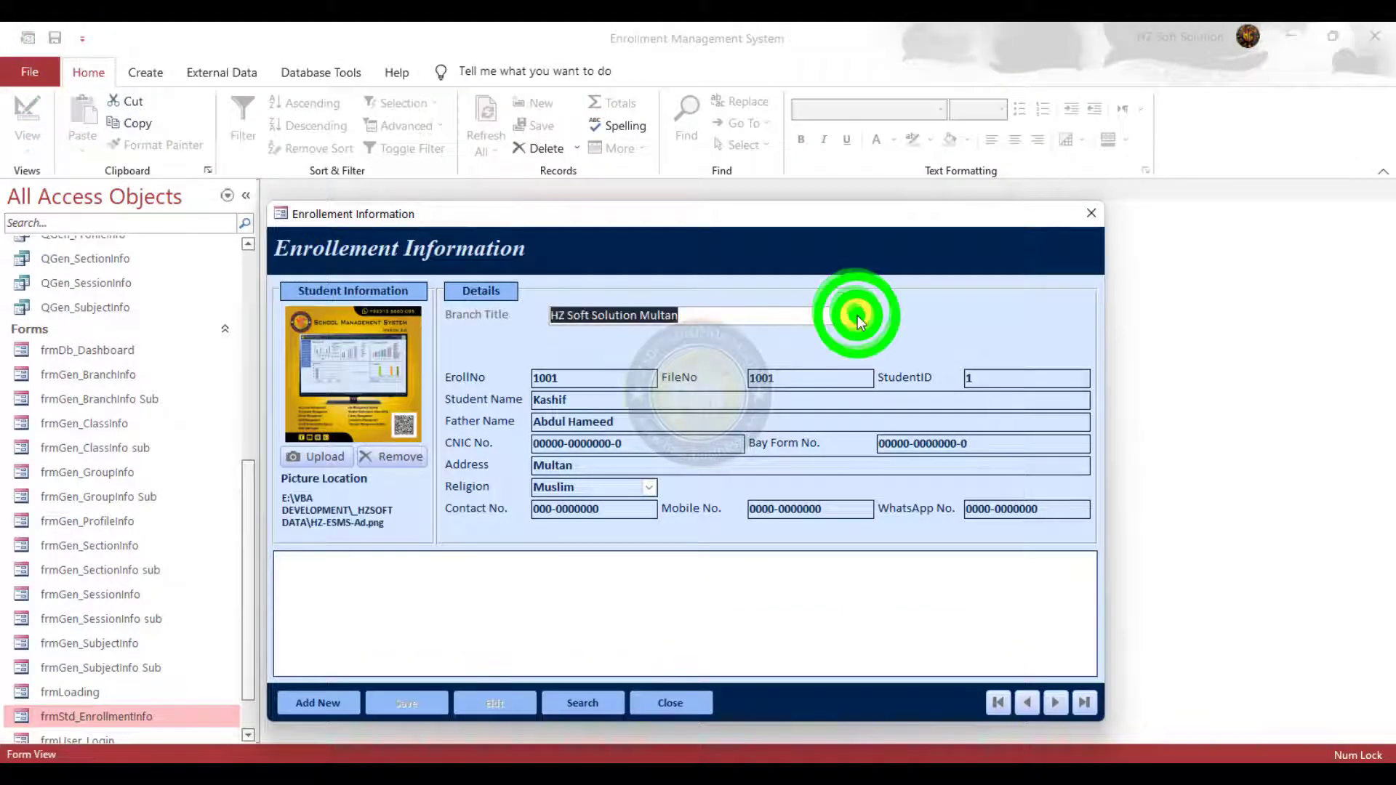
right_click(951, 246)
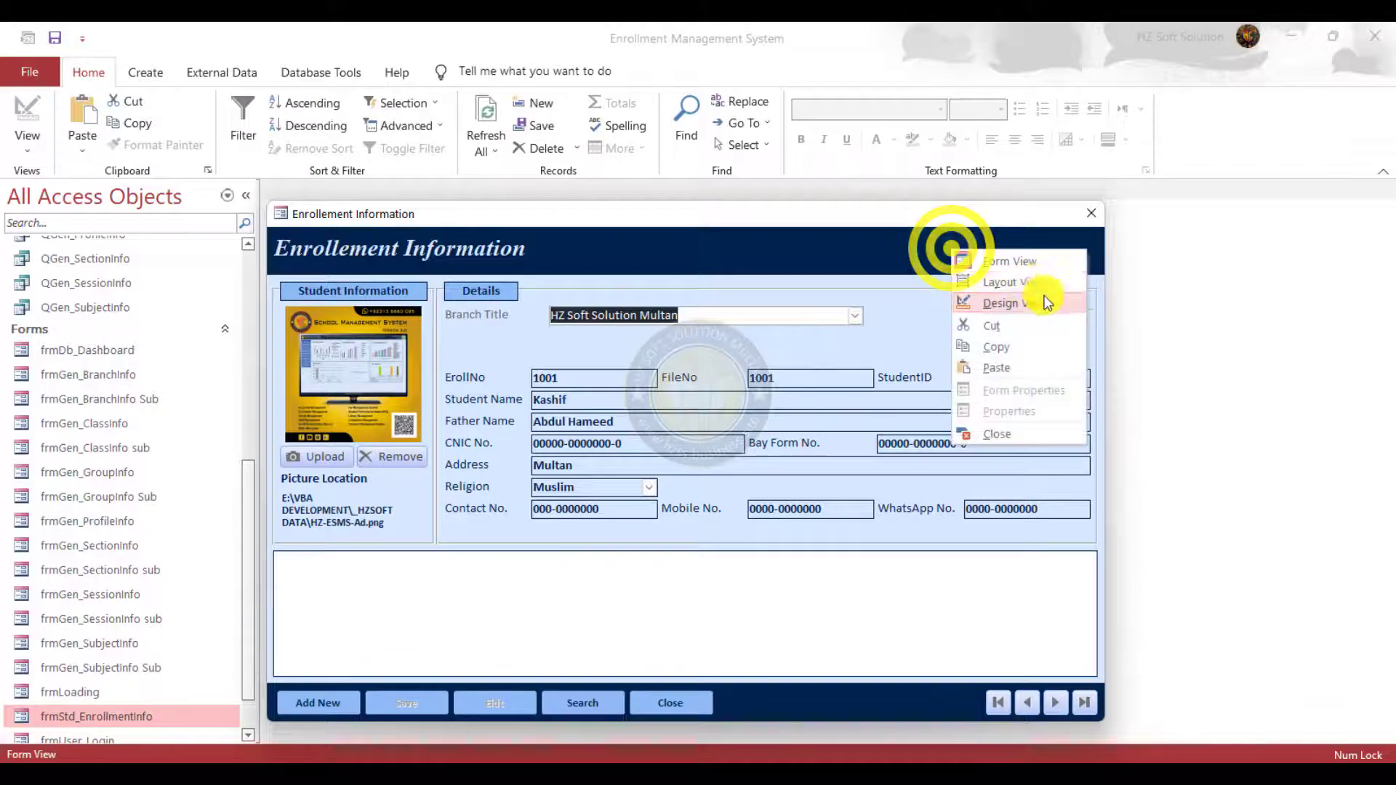
left_click(1044, 297)
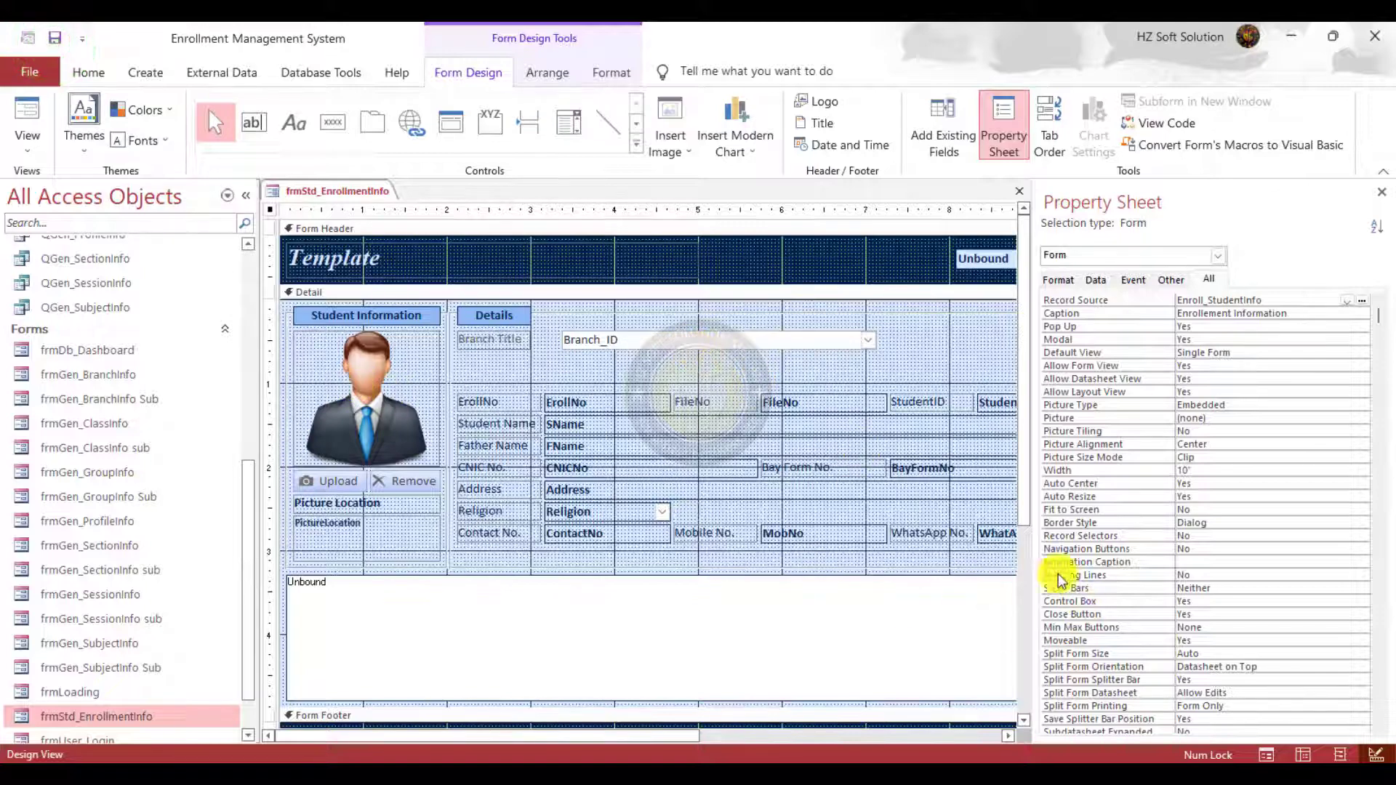
Move the Branch Title label and combo box into the field layout as a row directly above EnrollNo
left_click(1008, 737)
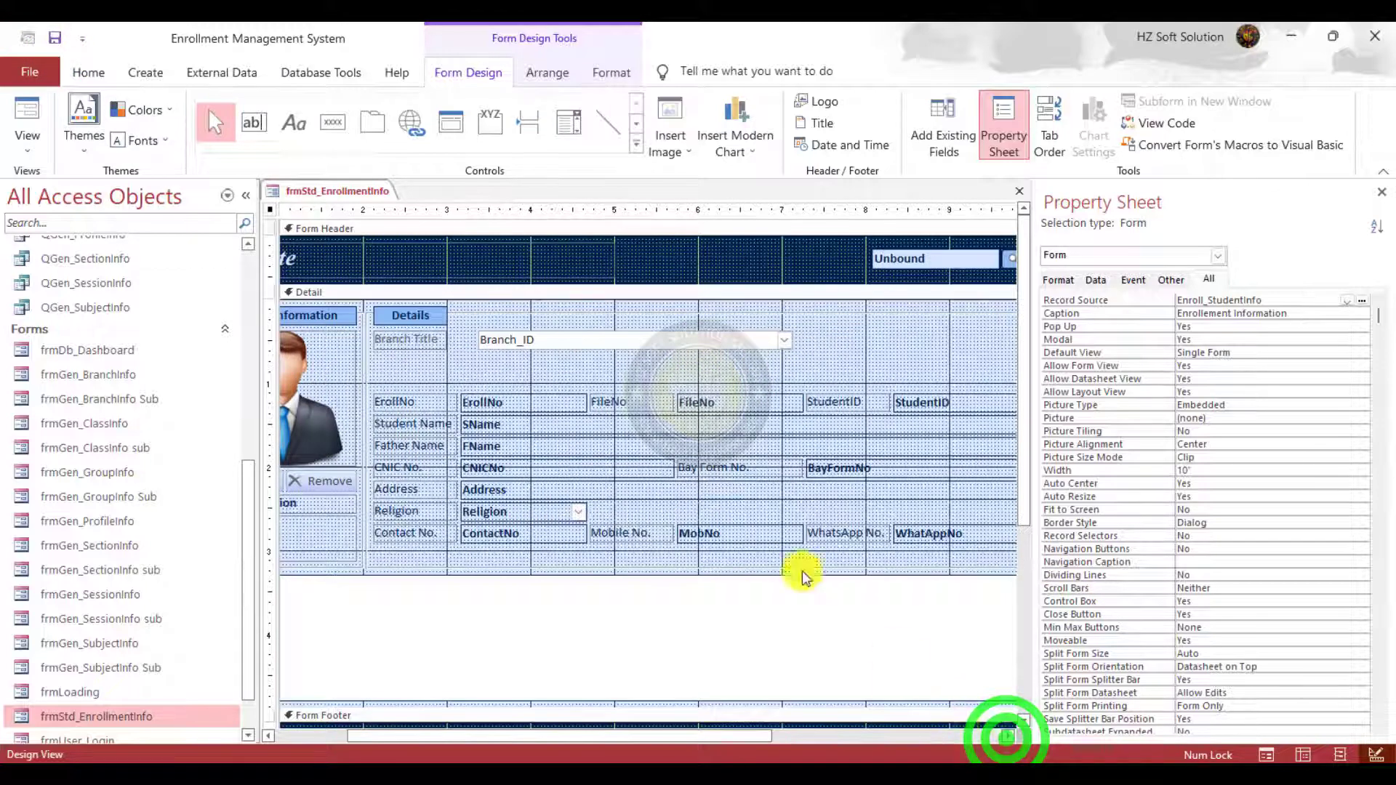
left_click(404, 399)
left_click_drag(359, 385, 429, 359)
left_click(458, 321)
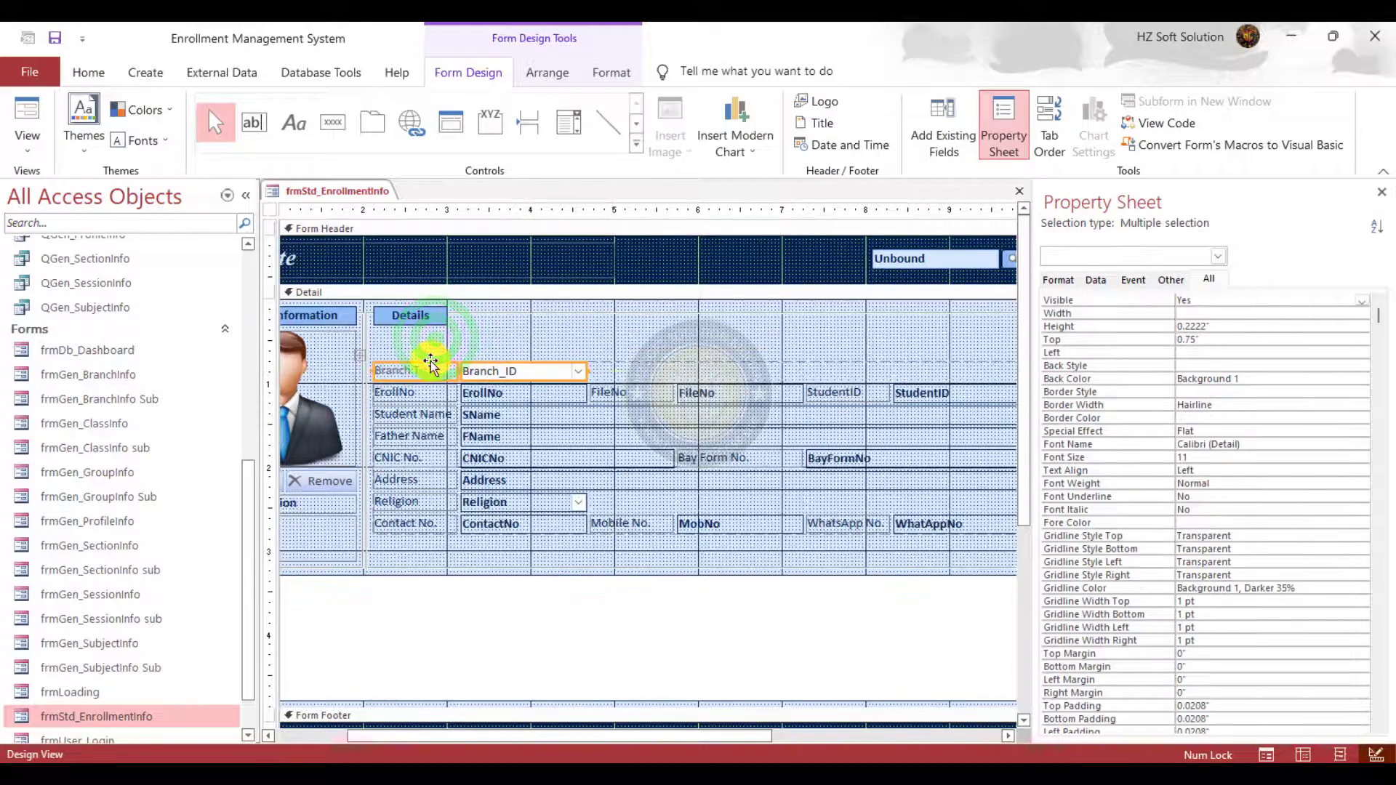
Merge the Branch_ID combo box cell with the two empty cells beside it and save the form
left_click(757, 374)
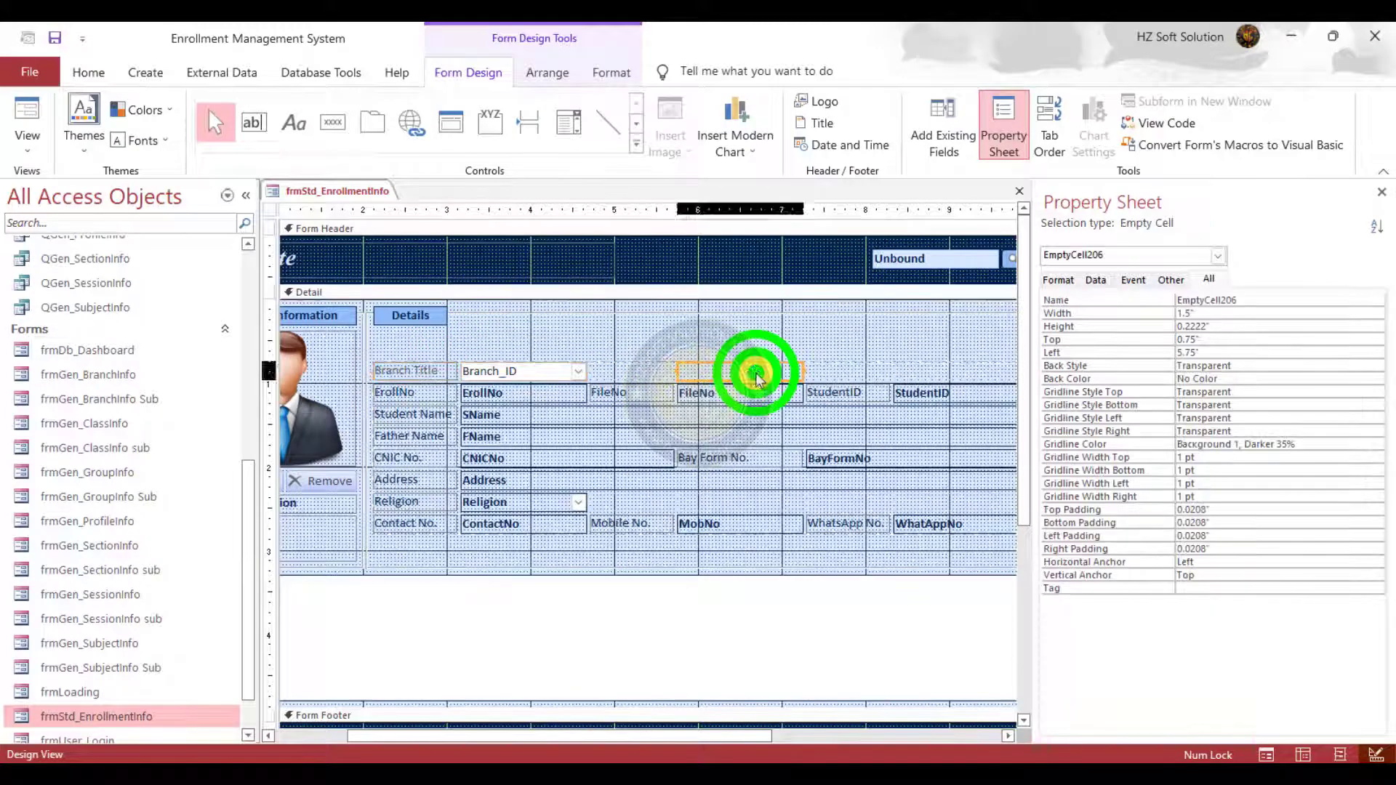
left_click(646, 372, "shift")
left_click(553, 373, "shift")
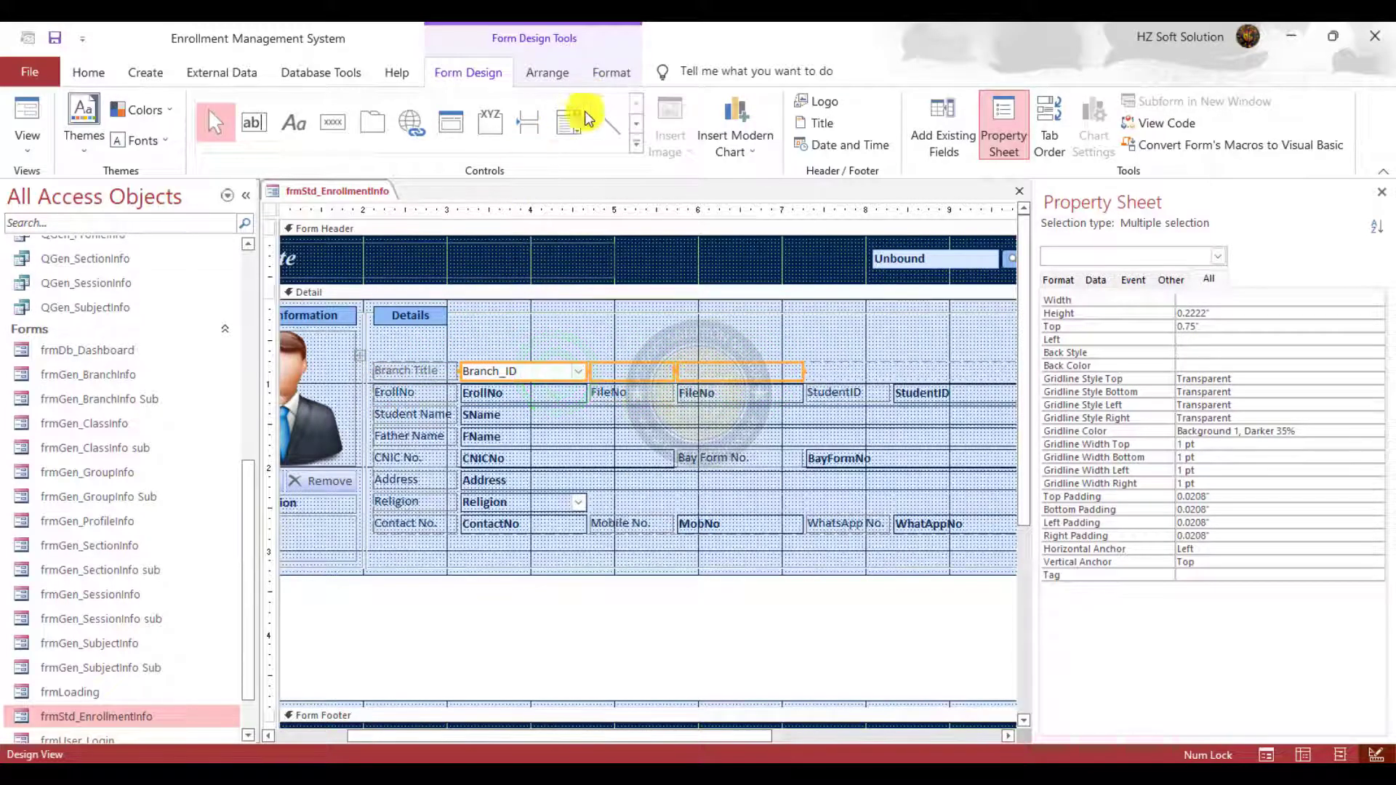
left_click(544, 70)
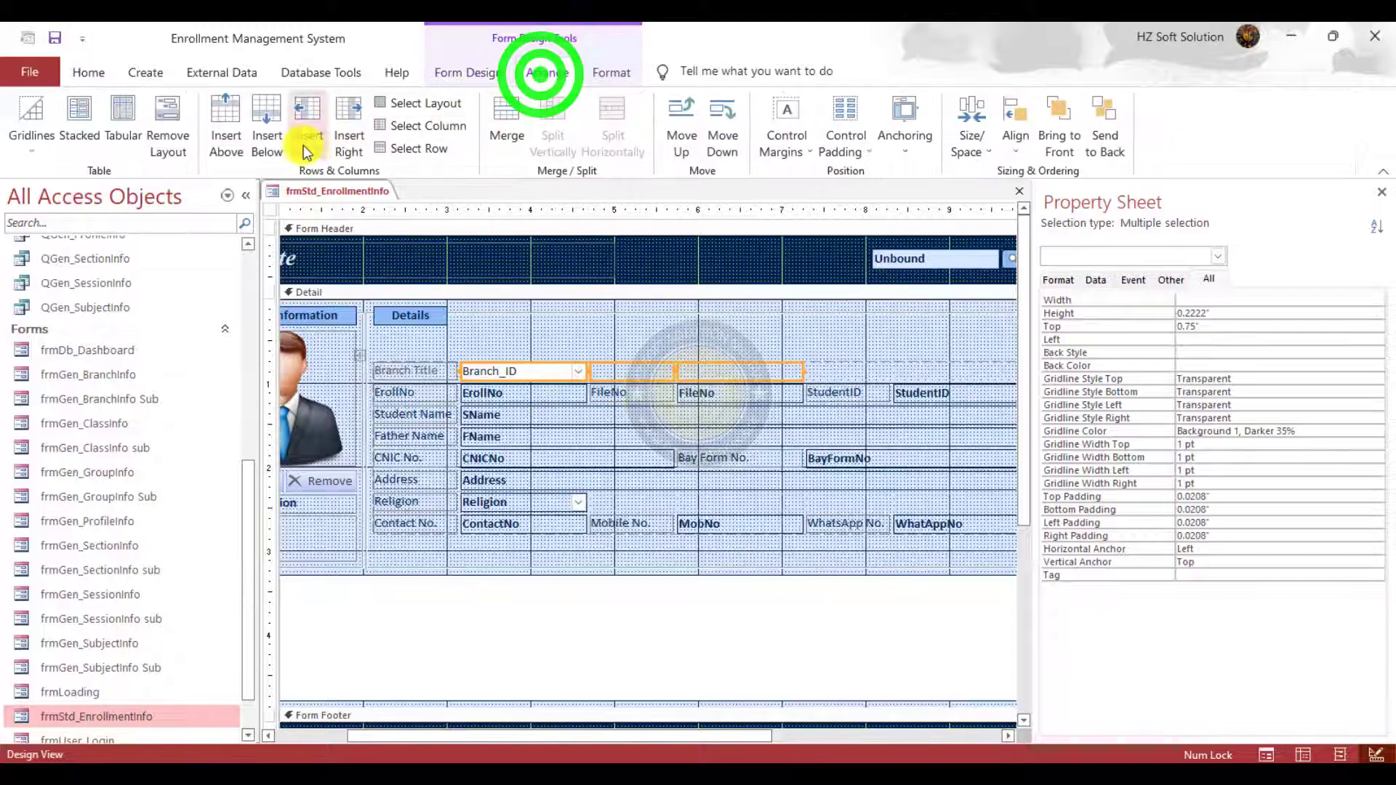
left_click(510, 110)
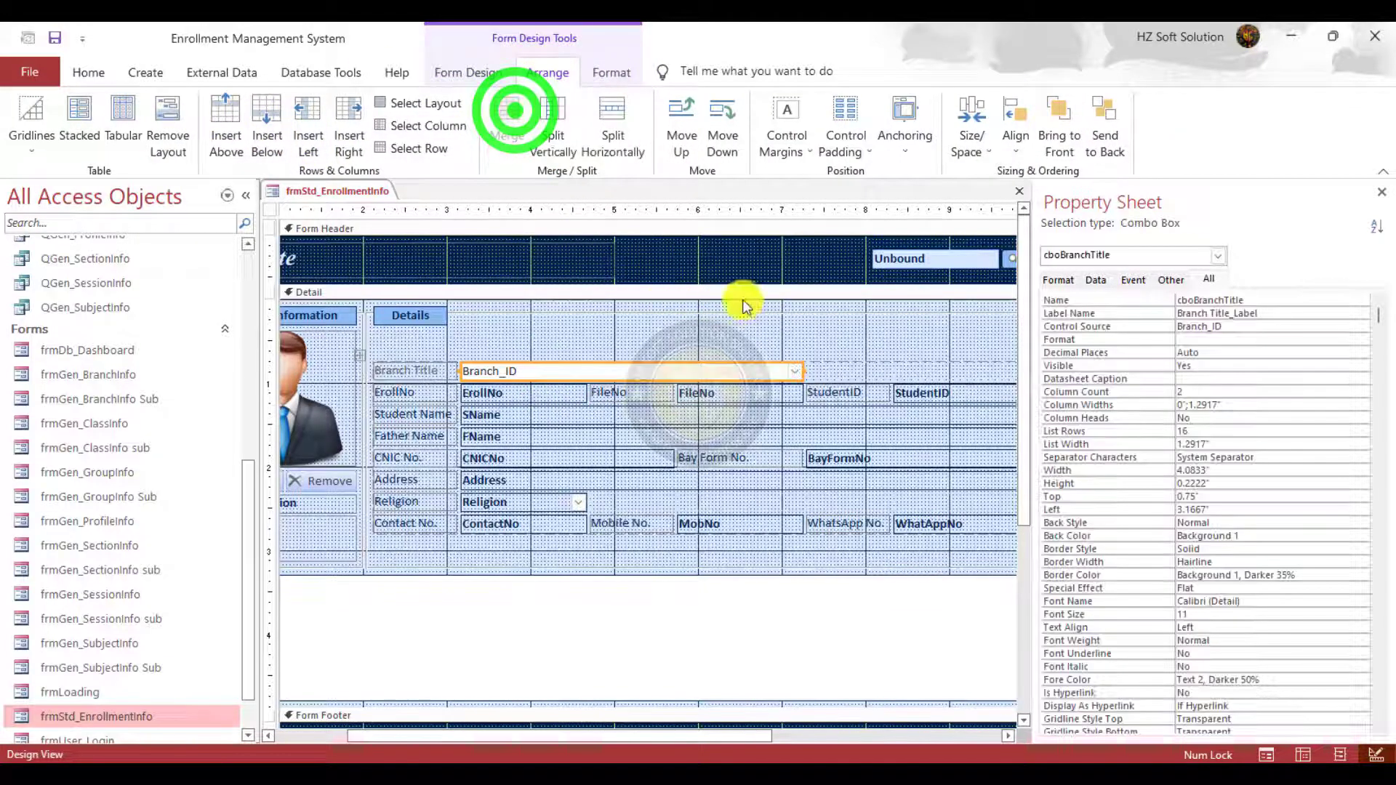
left_click(767, 323)
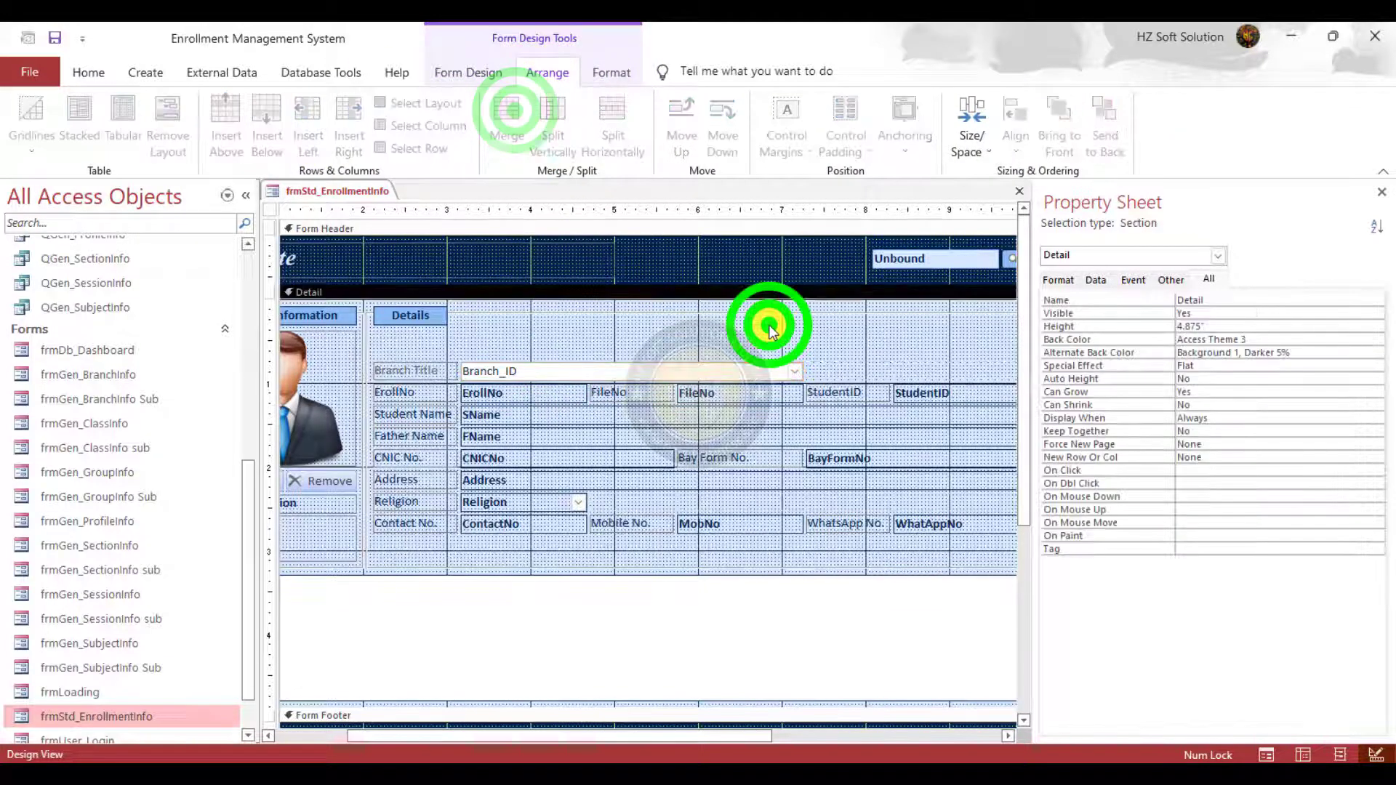
left_click(611, 65)
left_click(55, 38)
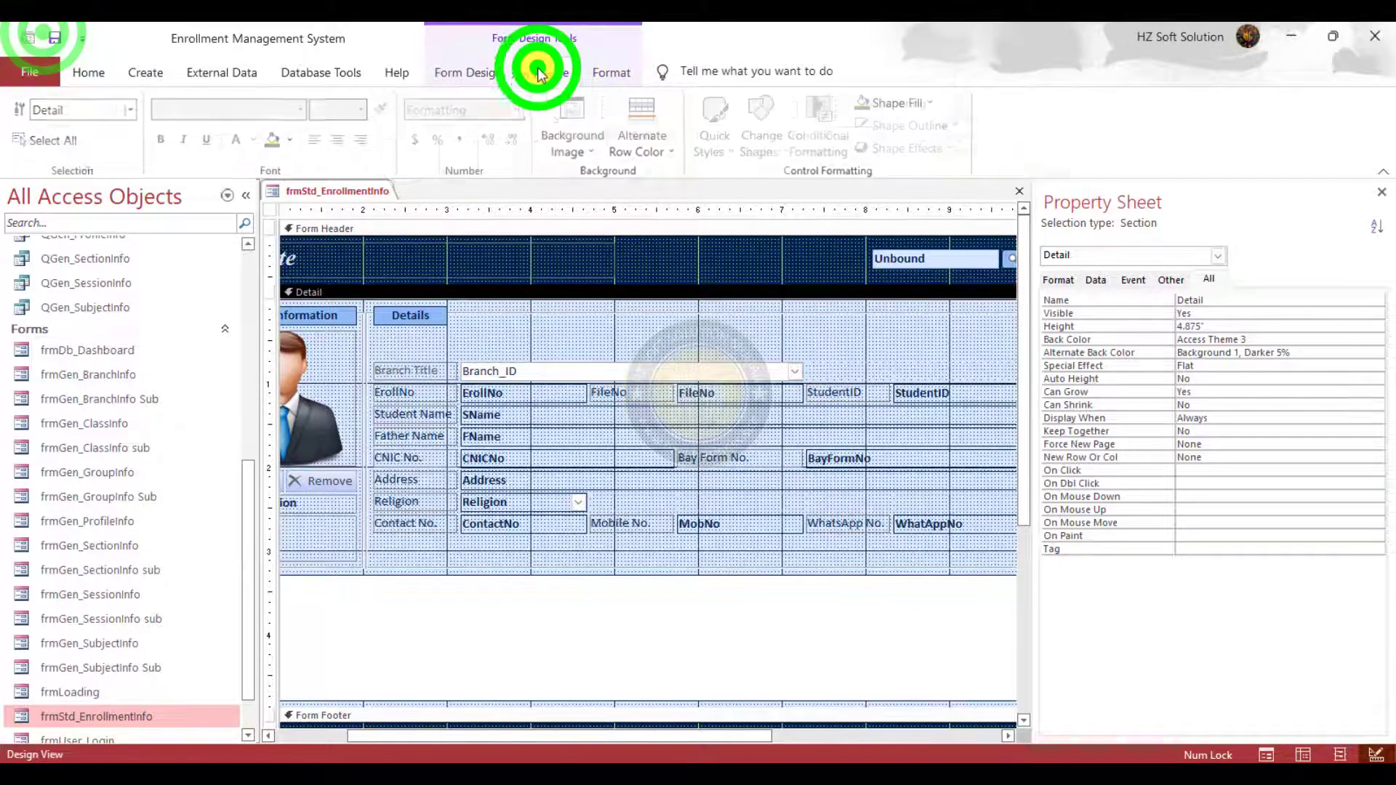
Add a combo box above the Branch Title row that looks up SessionTitle from the Gen_SessionInfo table
left_click(468, 69)
left_click(578, 125)
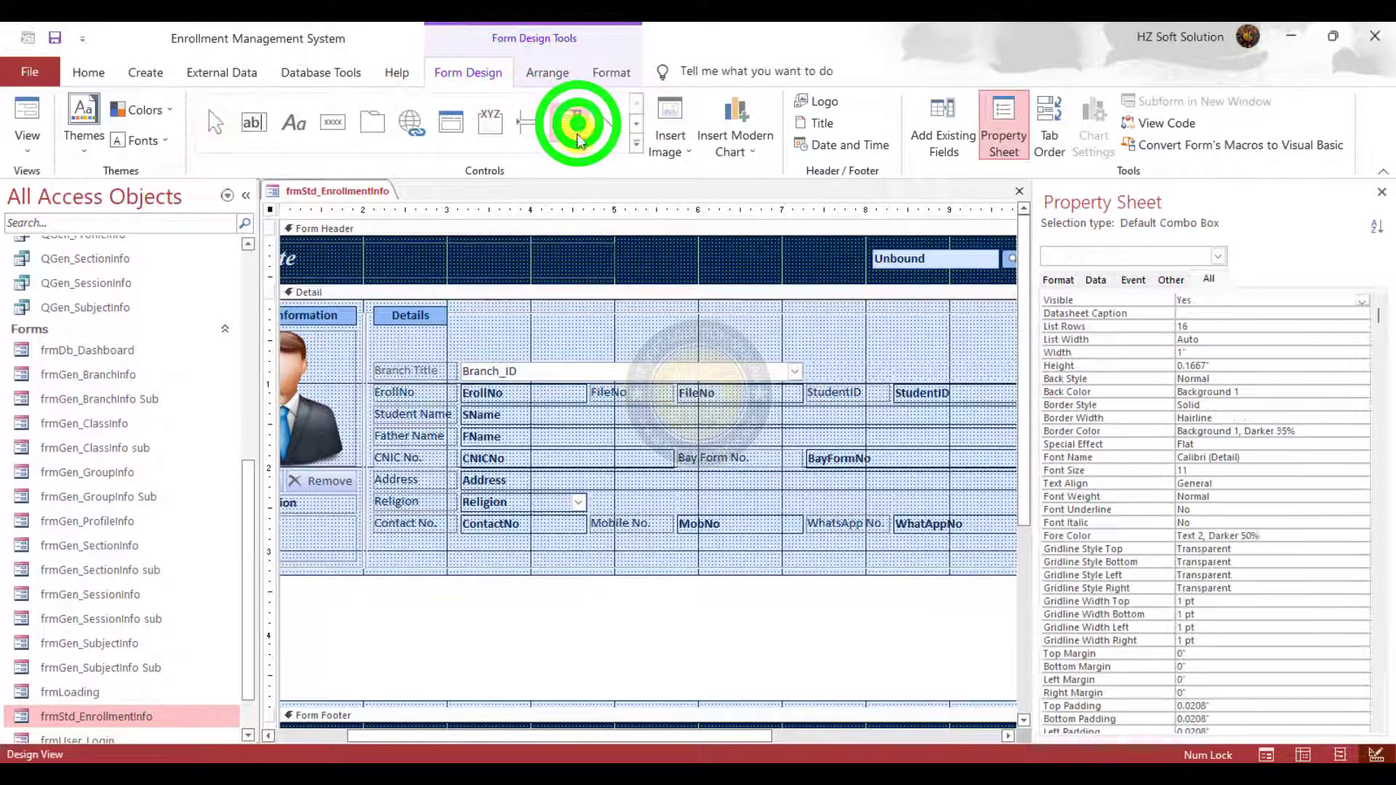
left_click(593, 325)
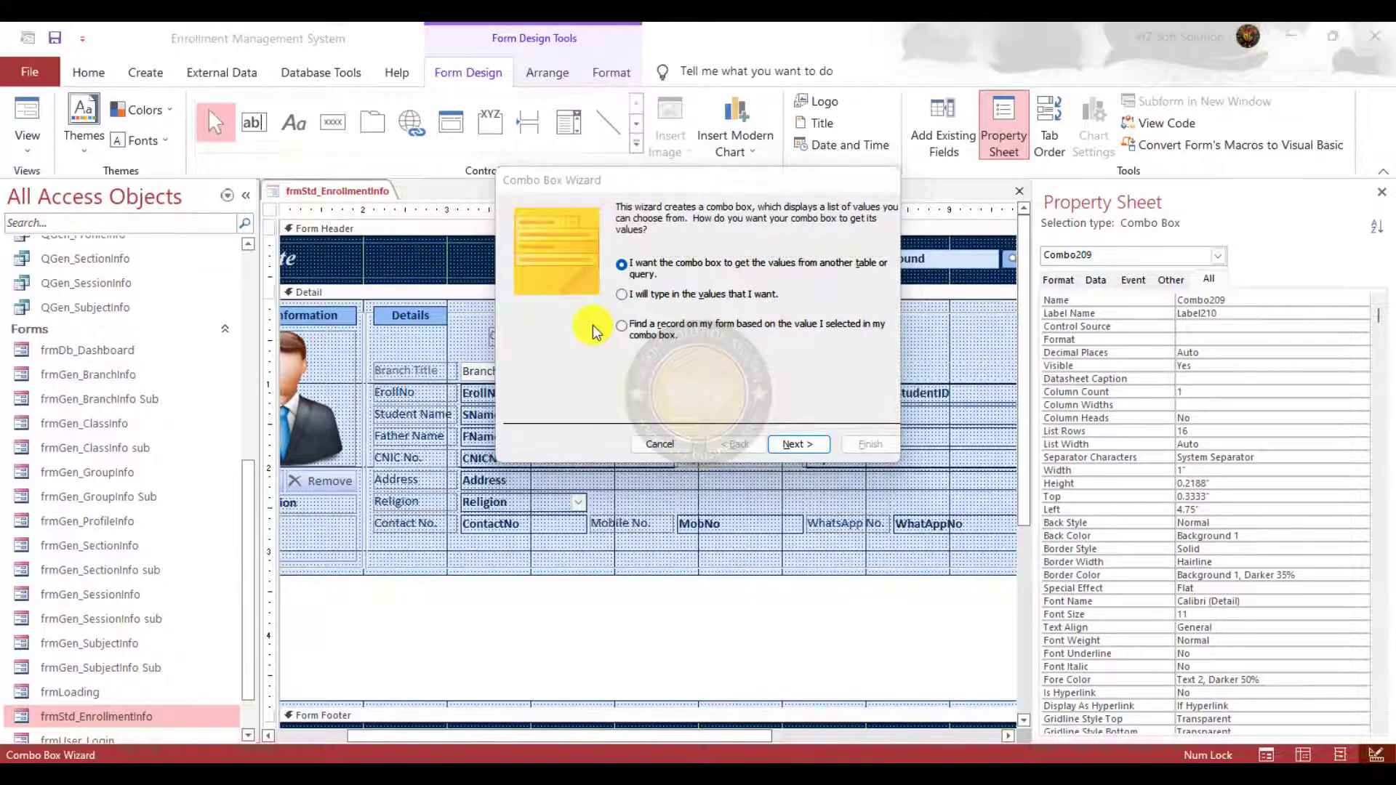
left_click(810, 442)
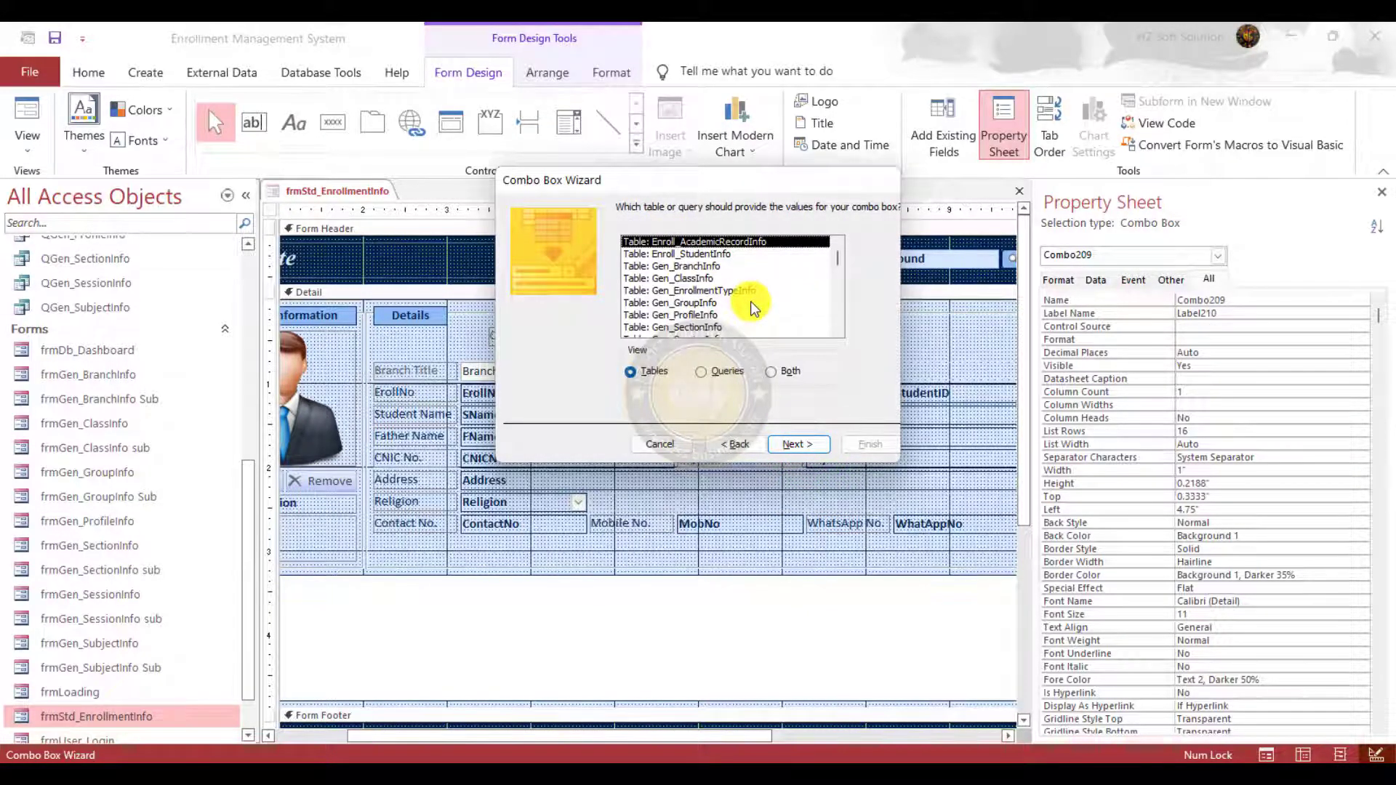
scroll(751, 301, "down", 2)
double_click(715, 315)
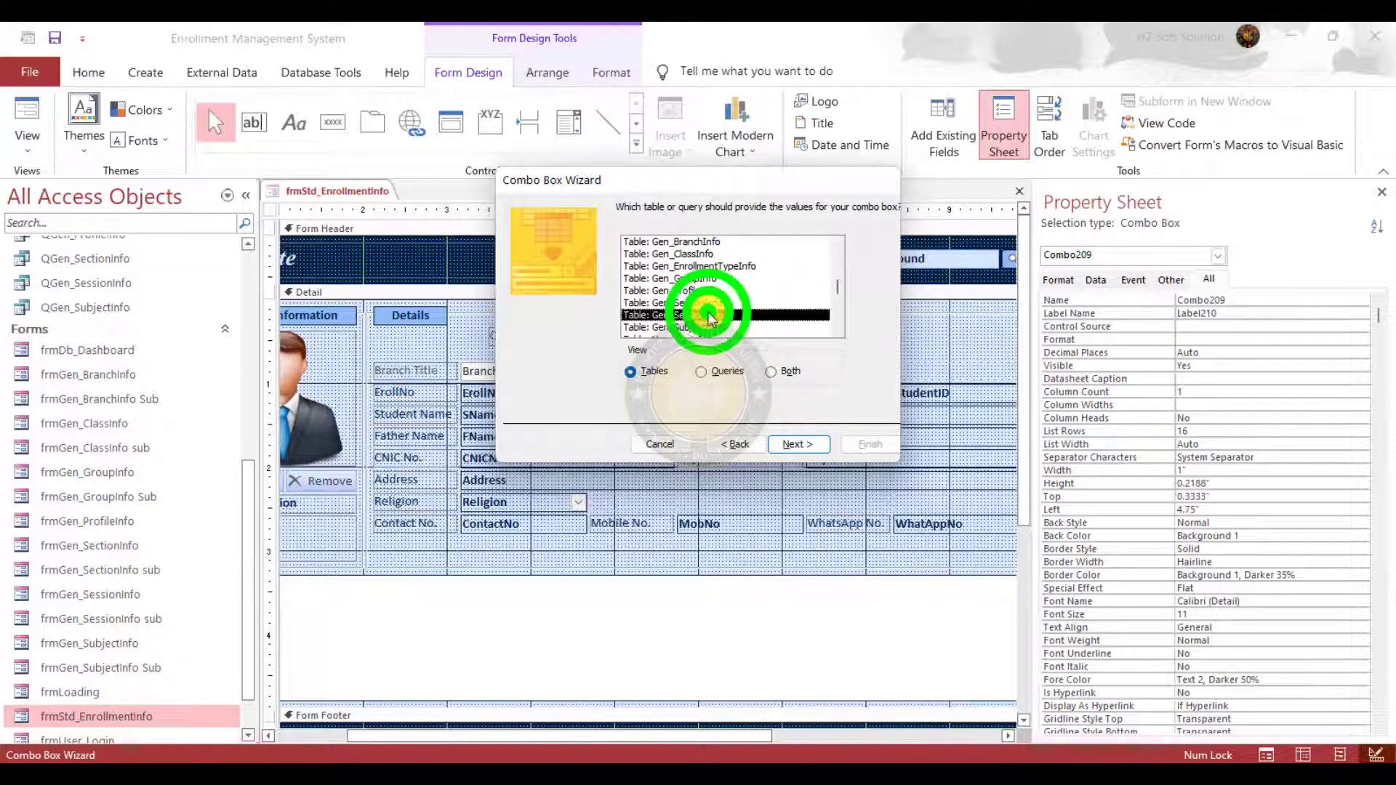
left_click(554, 336)
left_click(664, 335)
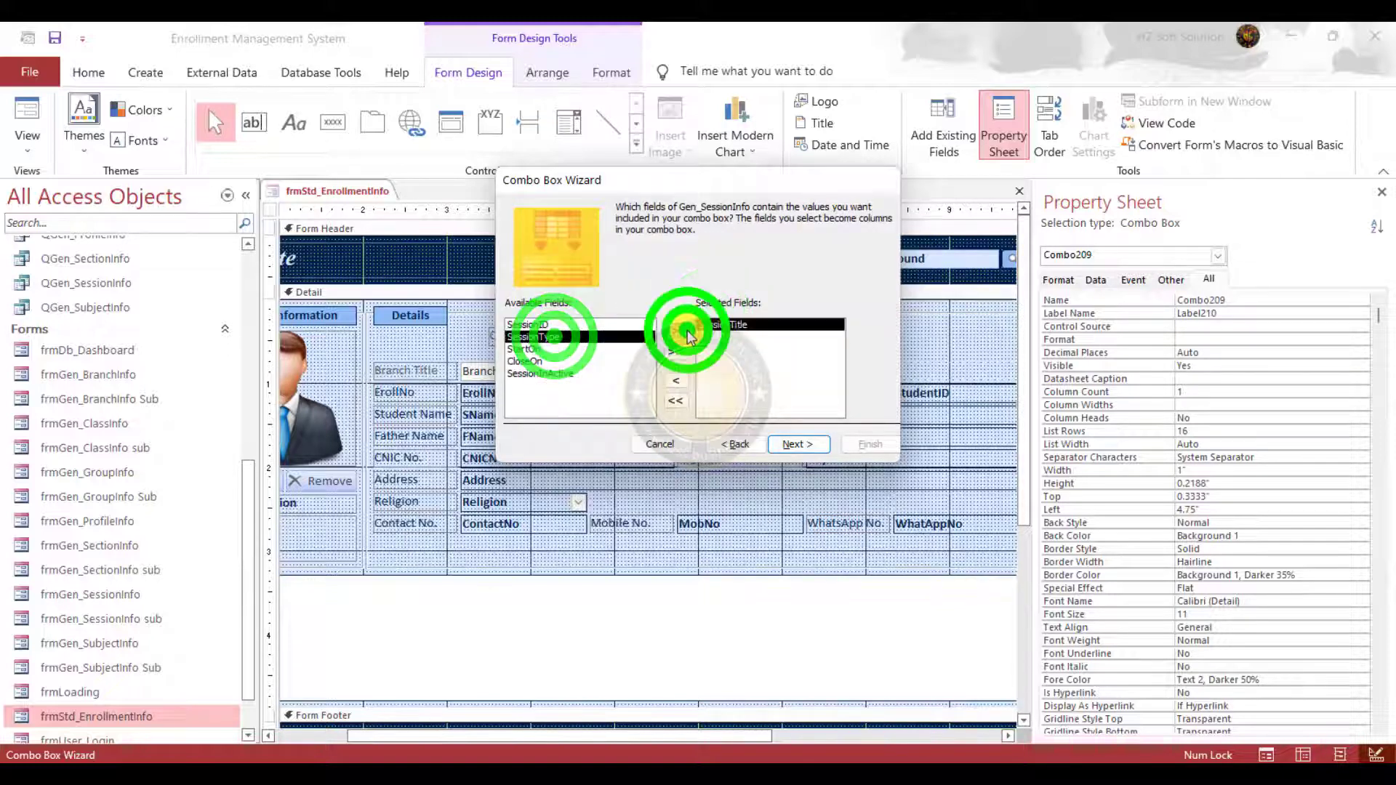
Sort the combo box list ascending by SessionID and then SessionTitle, and keep the key column hidden
left_click(807, 445)
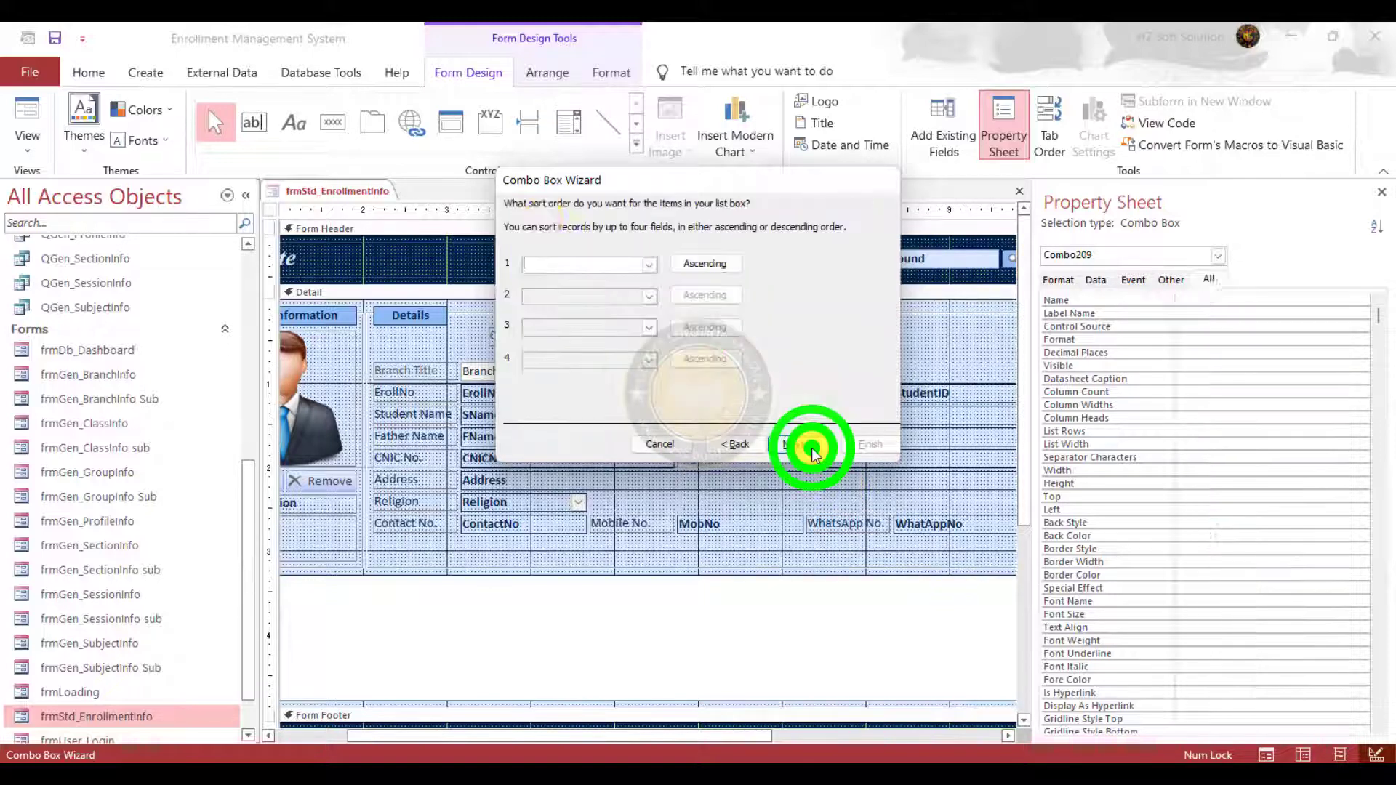
left_click(648, 264)
left_click(599, 295)
left_click(648, 296)
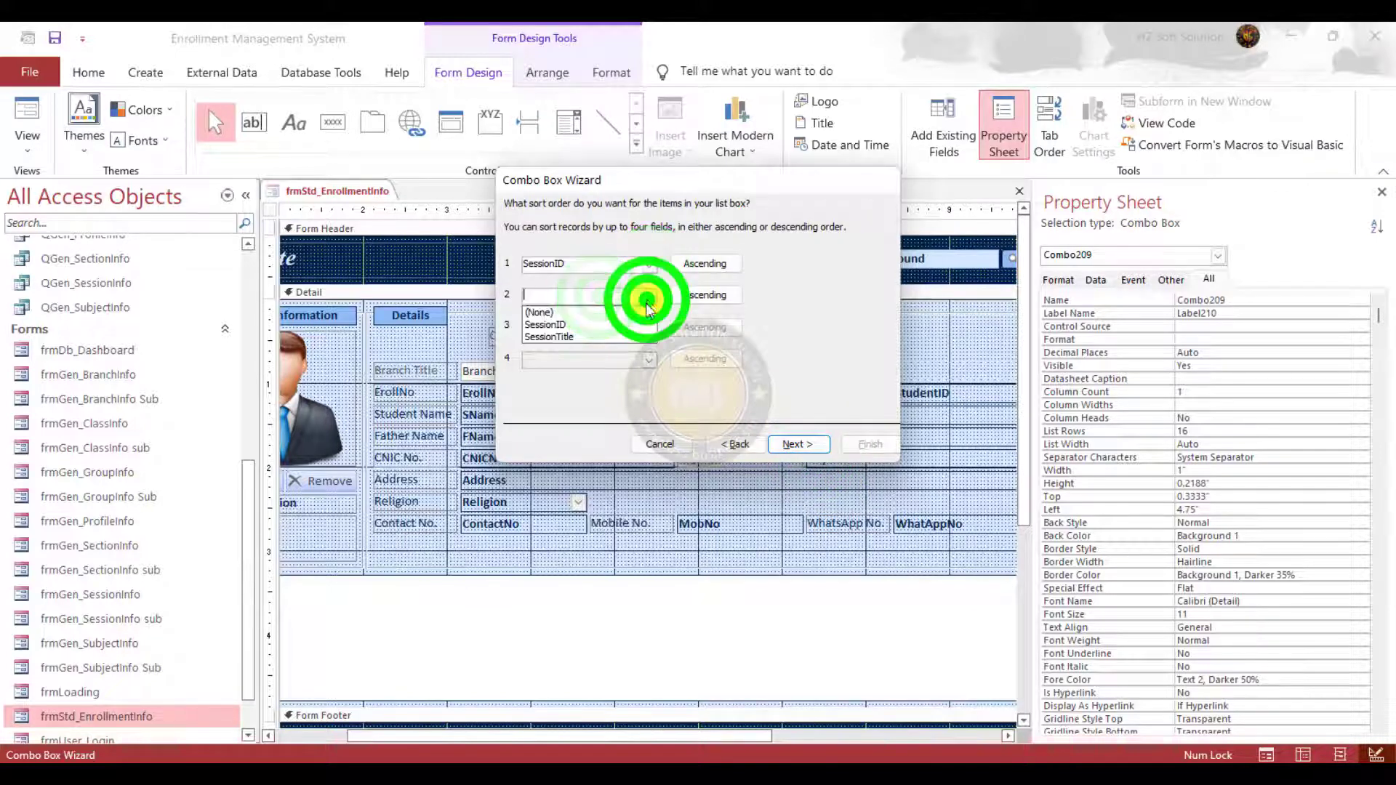
left_click(605, 334)
left_click(800, 445)
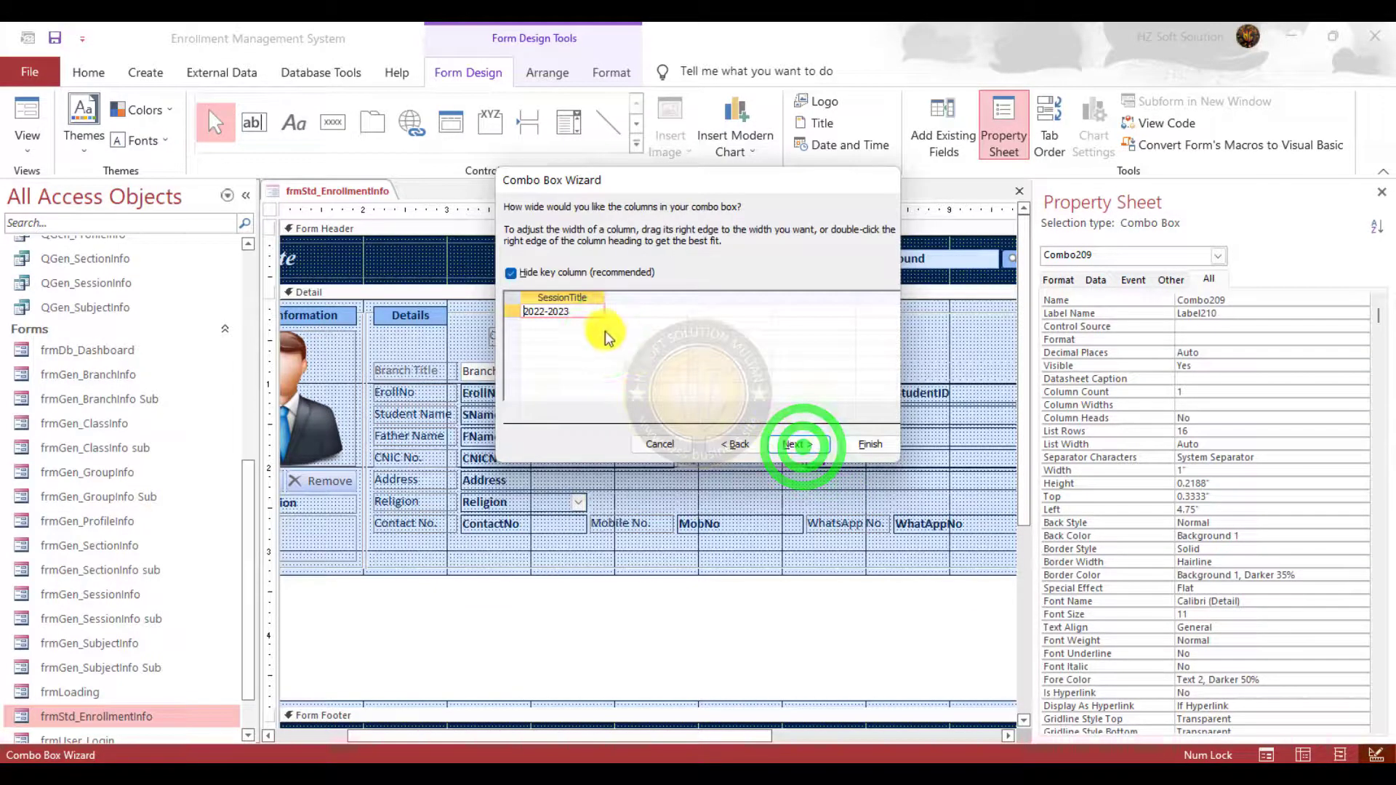
left_click(804, 445)
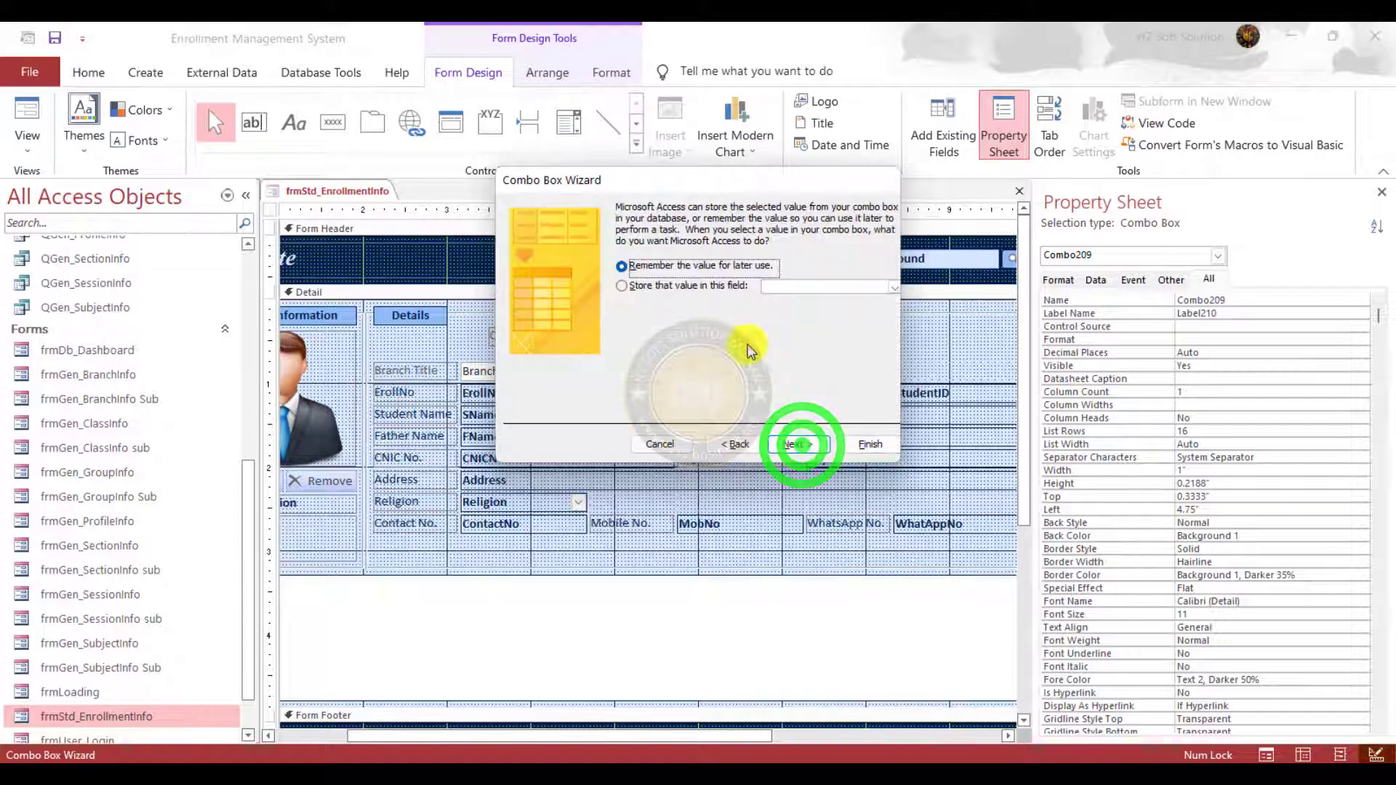
Store the combo box value in the Session_ID field and finish the wizard with the label Session Title
left_click(704, 284)
left_click(898, 288)
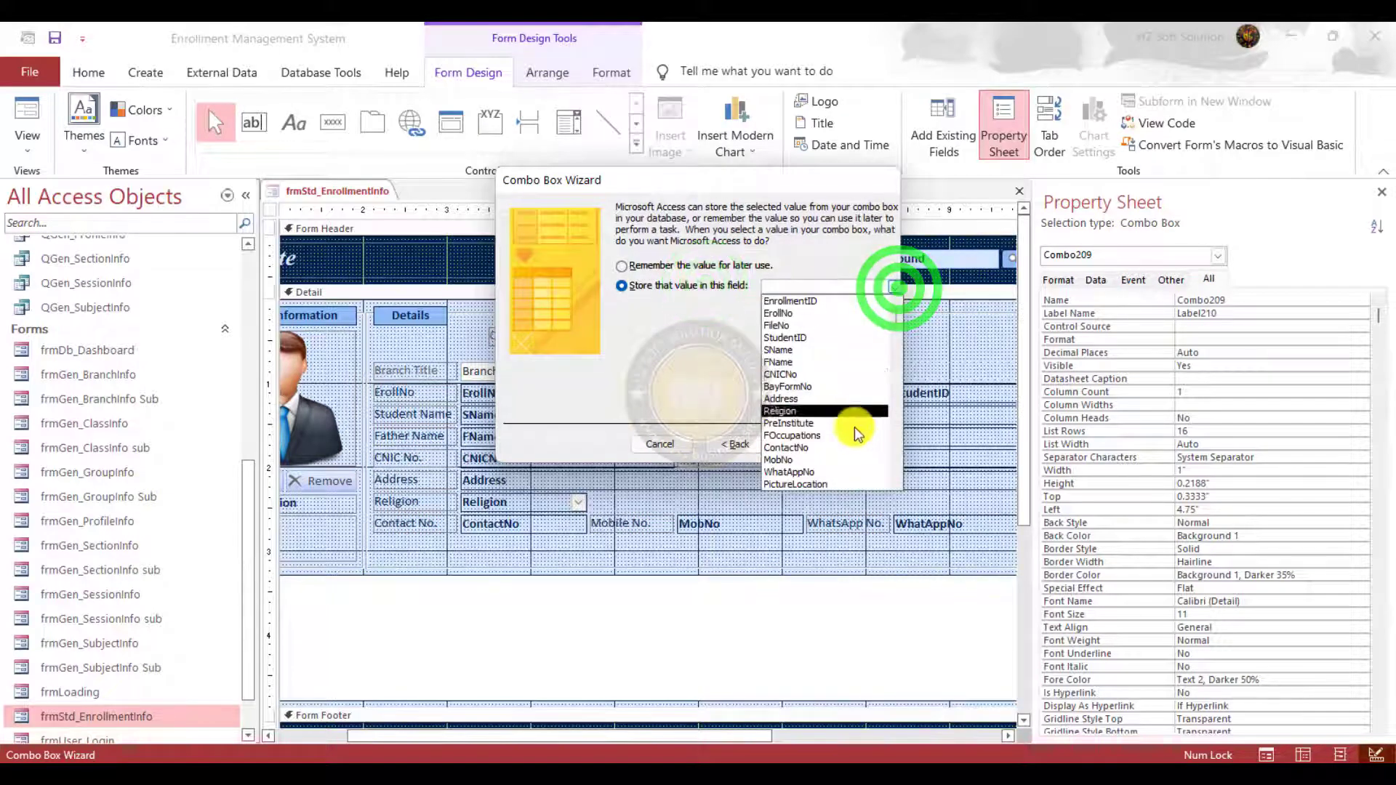
scroll(853, 427, "down", 5)
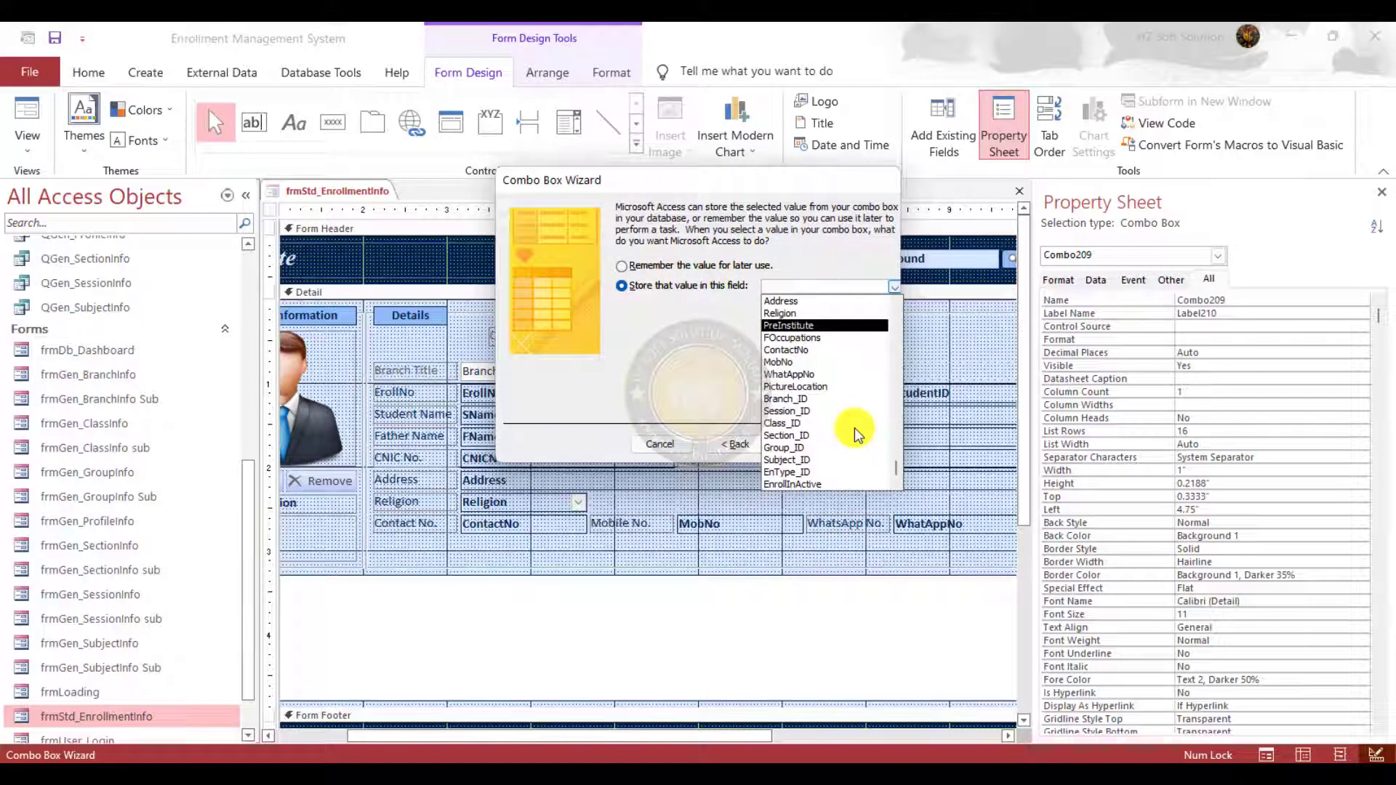
left_click(821, 411)
left_click(800, 444)
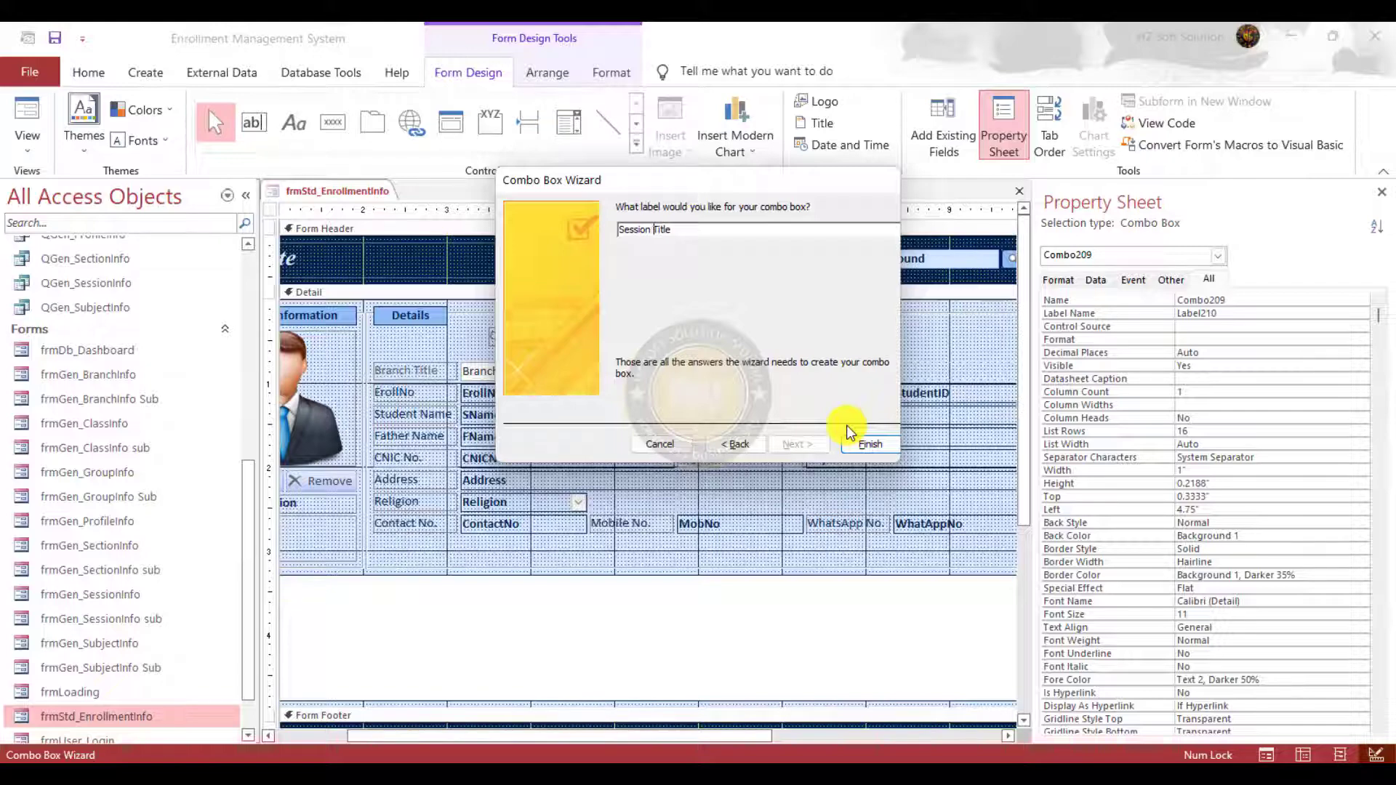
left_click(865, 443)
Name the new Session_ID combo box cboSession
left_click(720, 337)
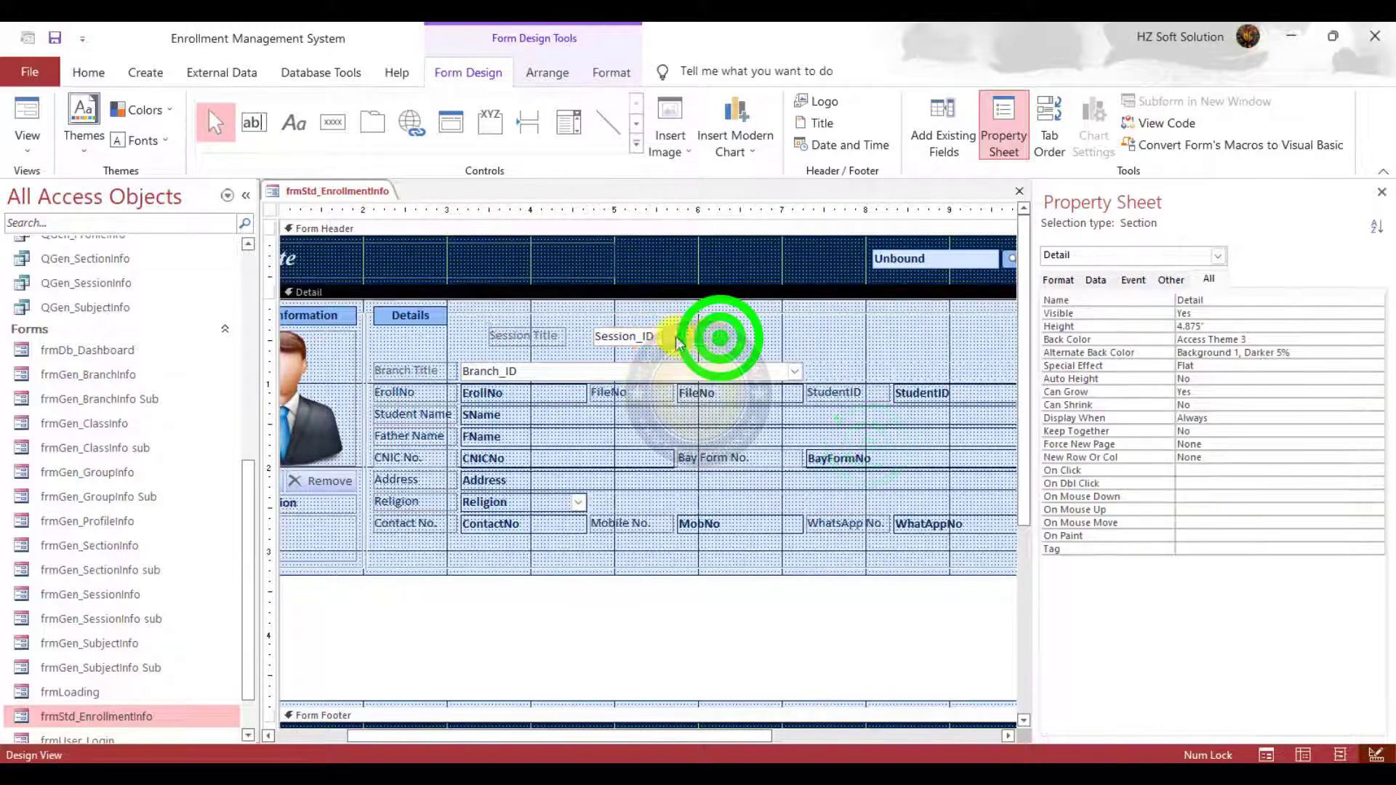
left_click(666, 340)
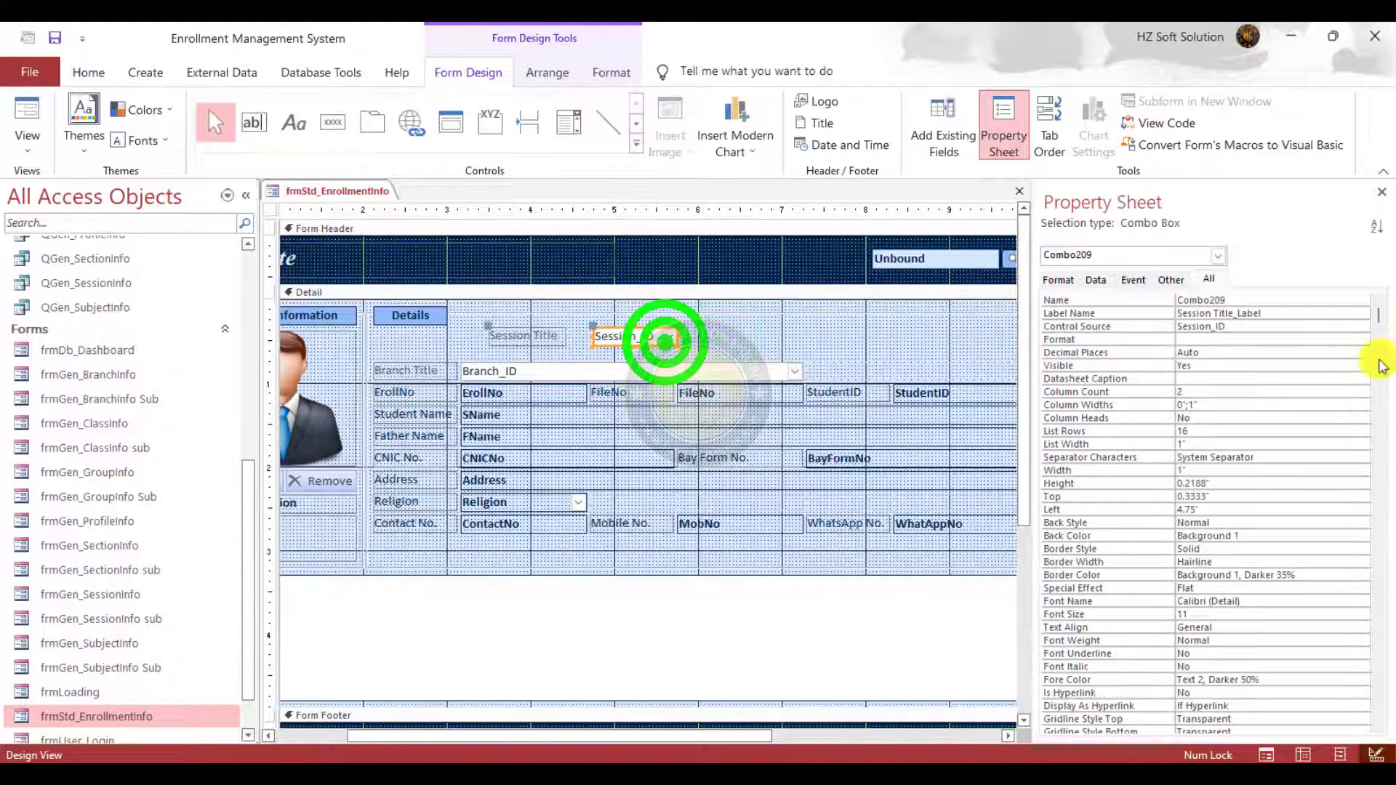
double_click(1240, 299)
type("cboSession")
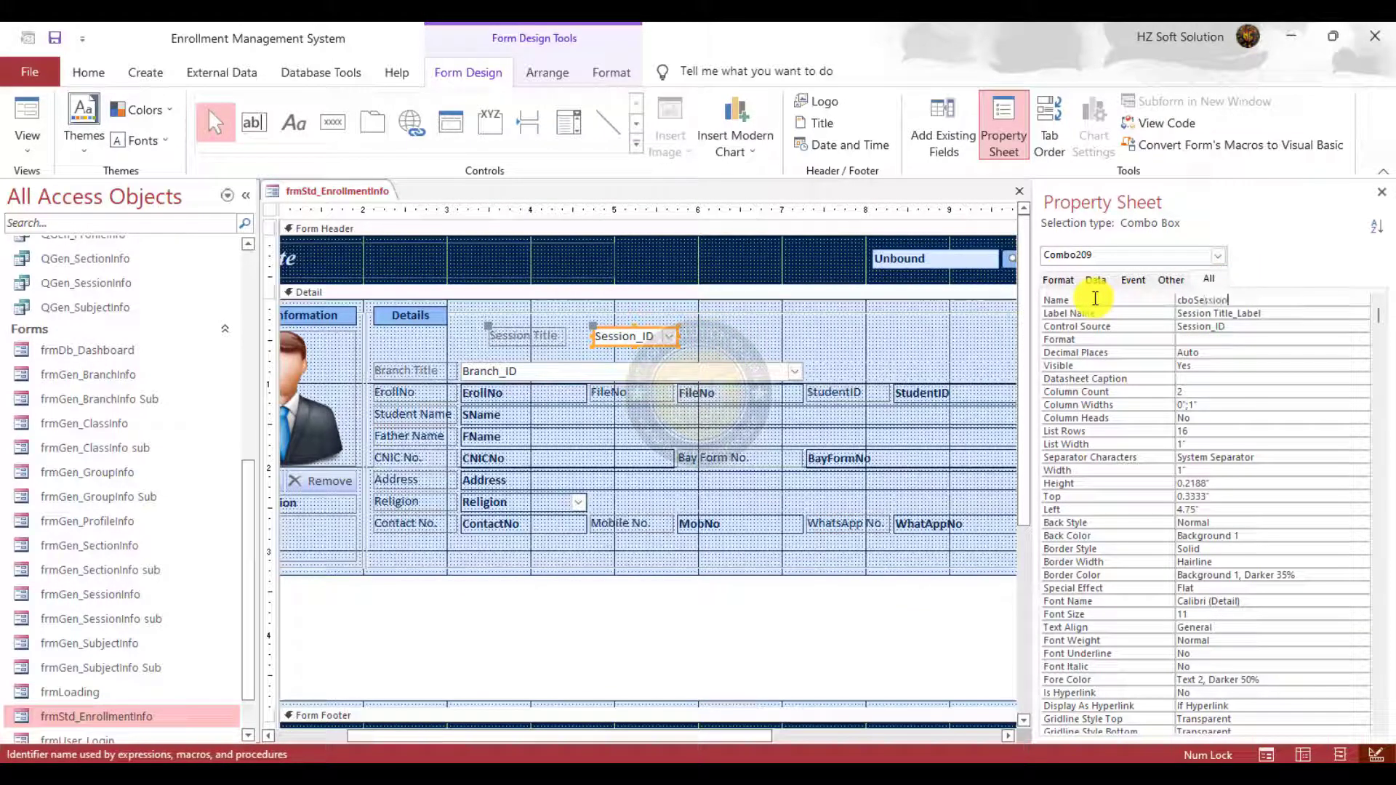
key("Return")
left_click(765, 331)
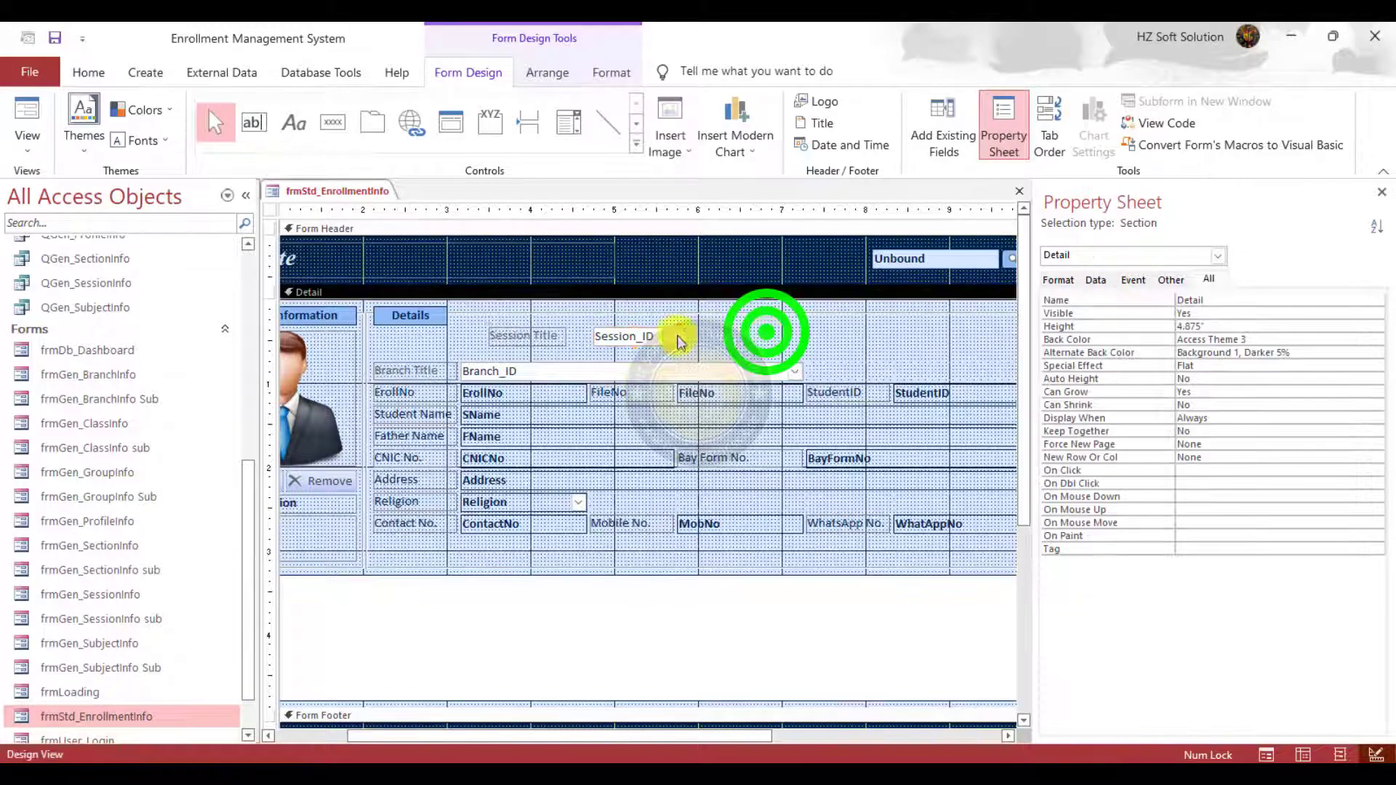
Place the Session Title label and combo box beside Branch Title in the layout, and move the whole layout up beneath the Details heading
left_click_drag(547, 333, 865, 368)
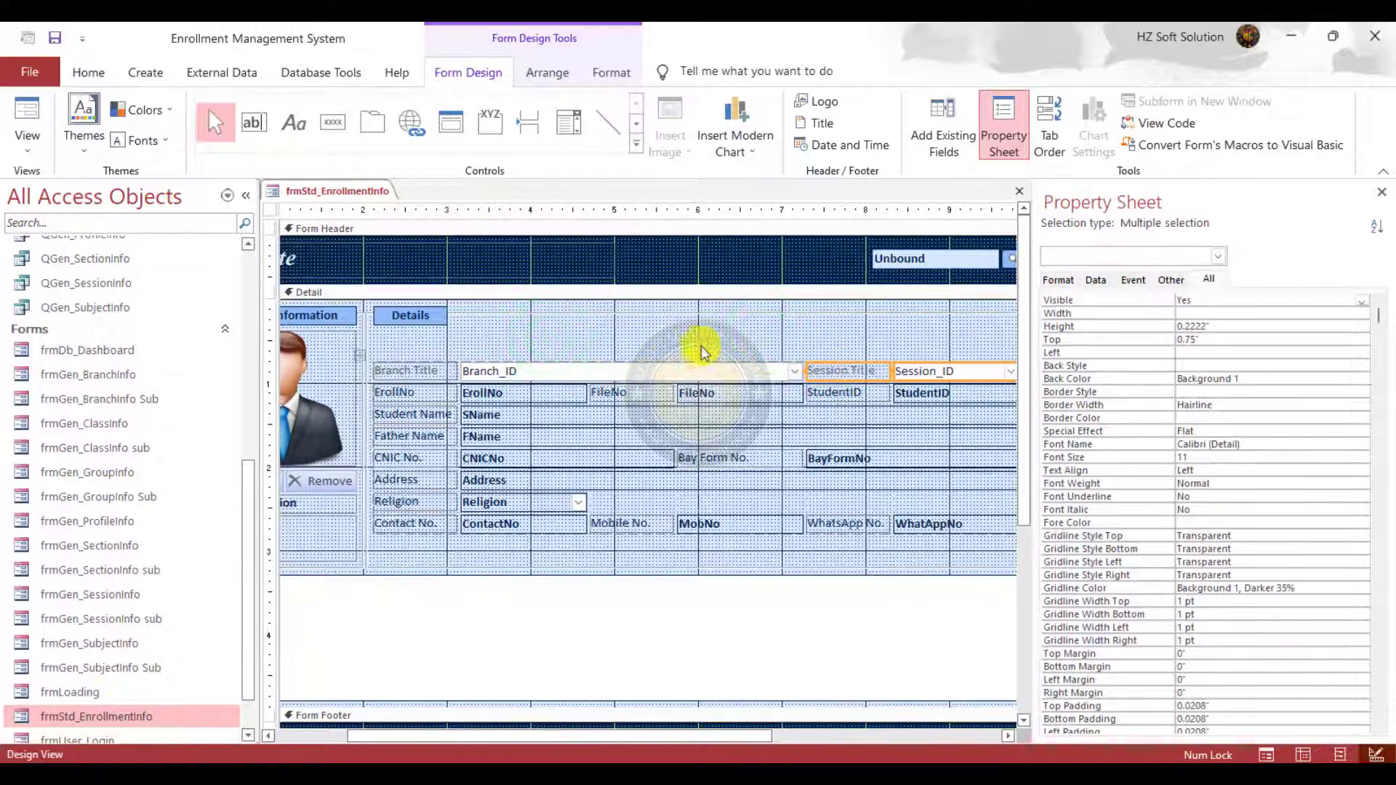
left_click(360, 353)
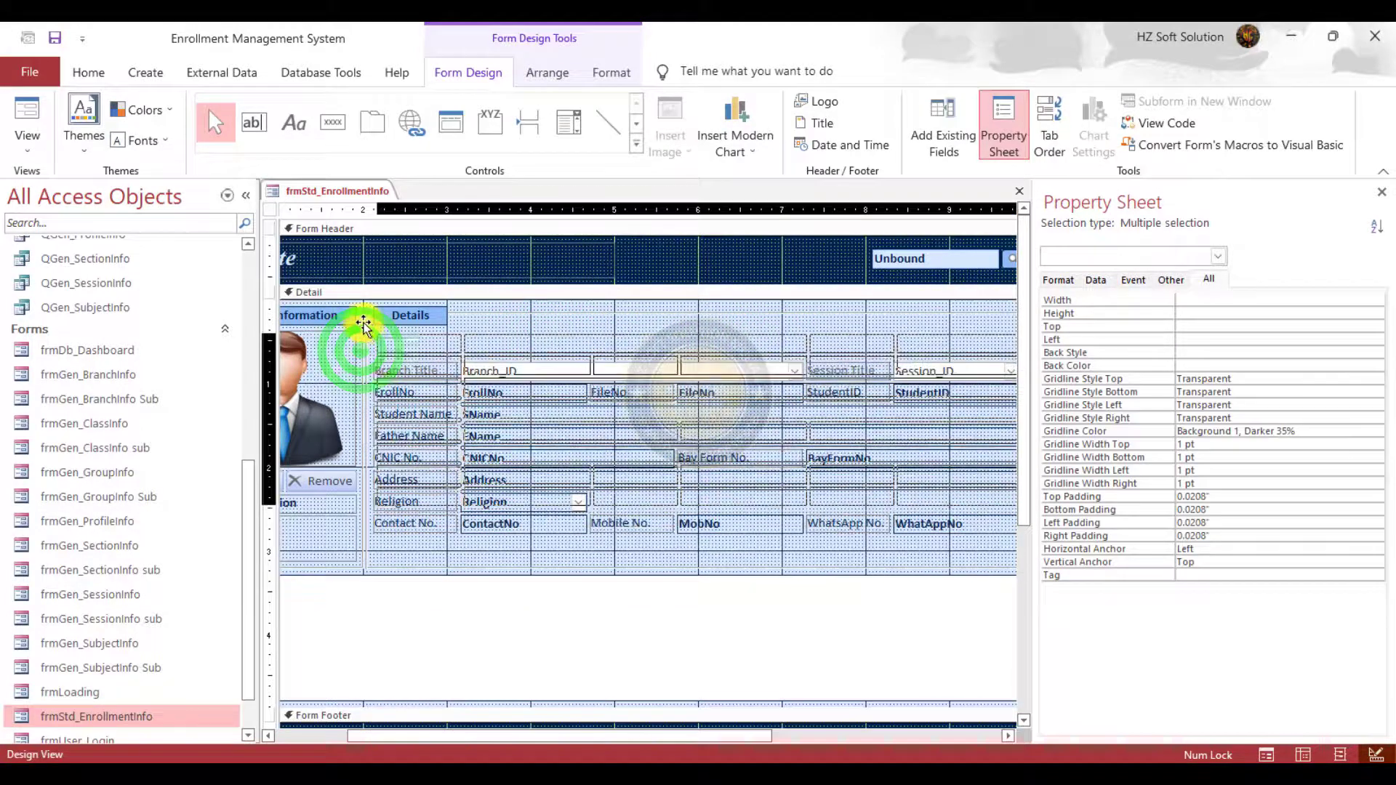
left_click_drag(361, 320, 389, 325)
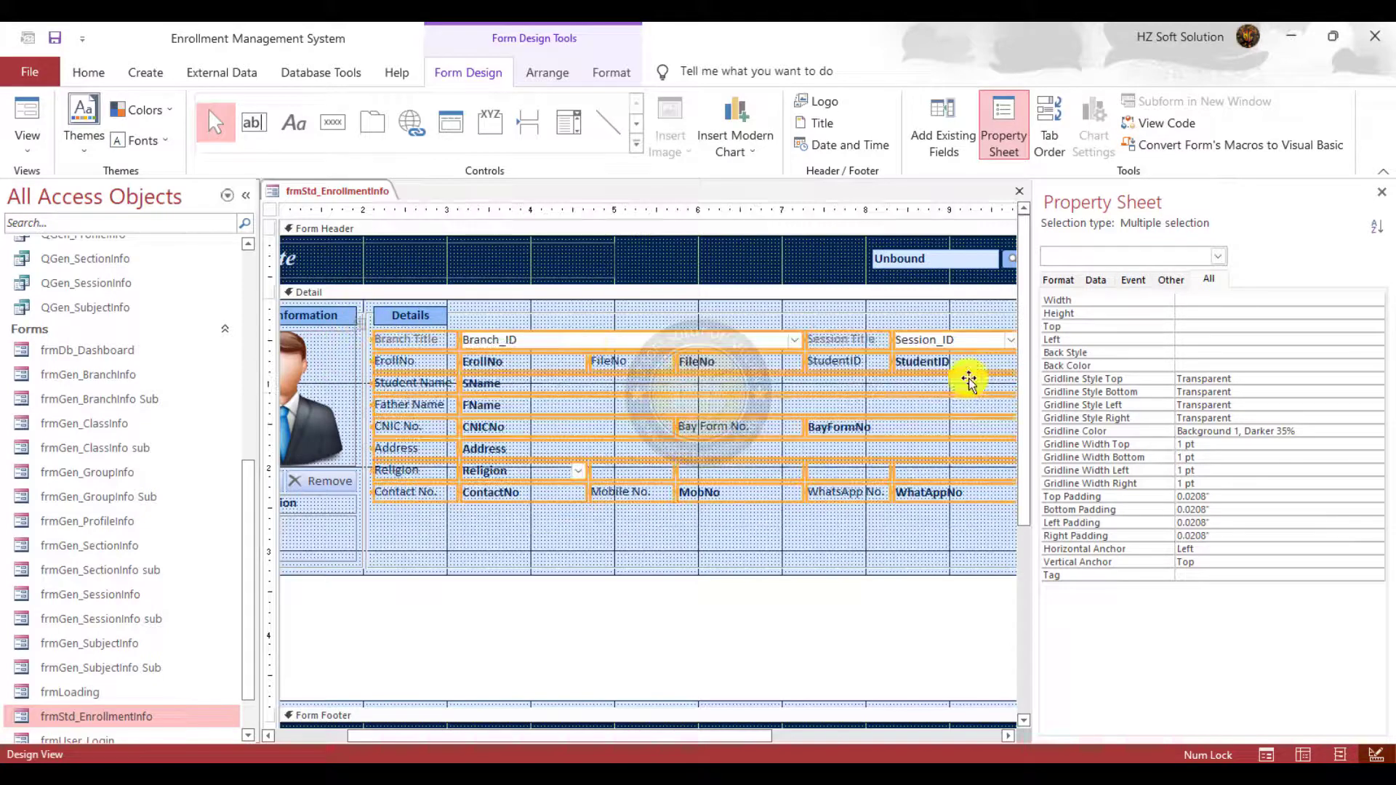
left_click(903, 539)
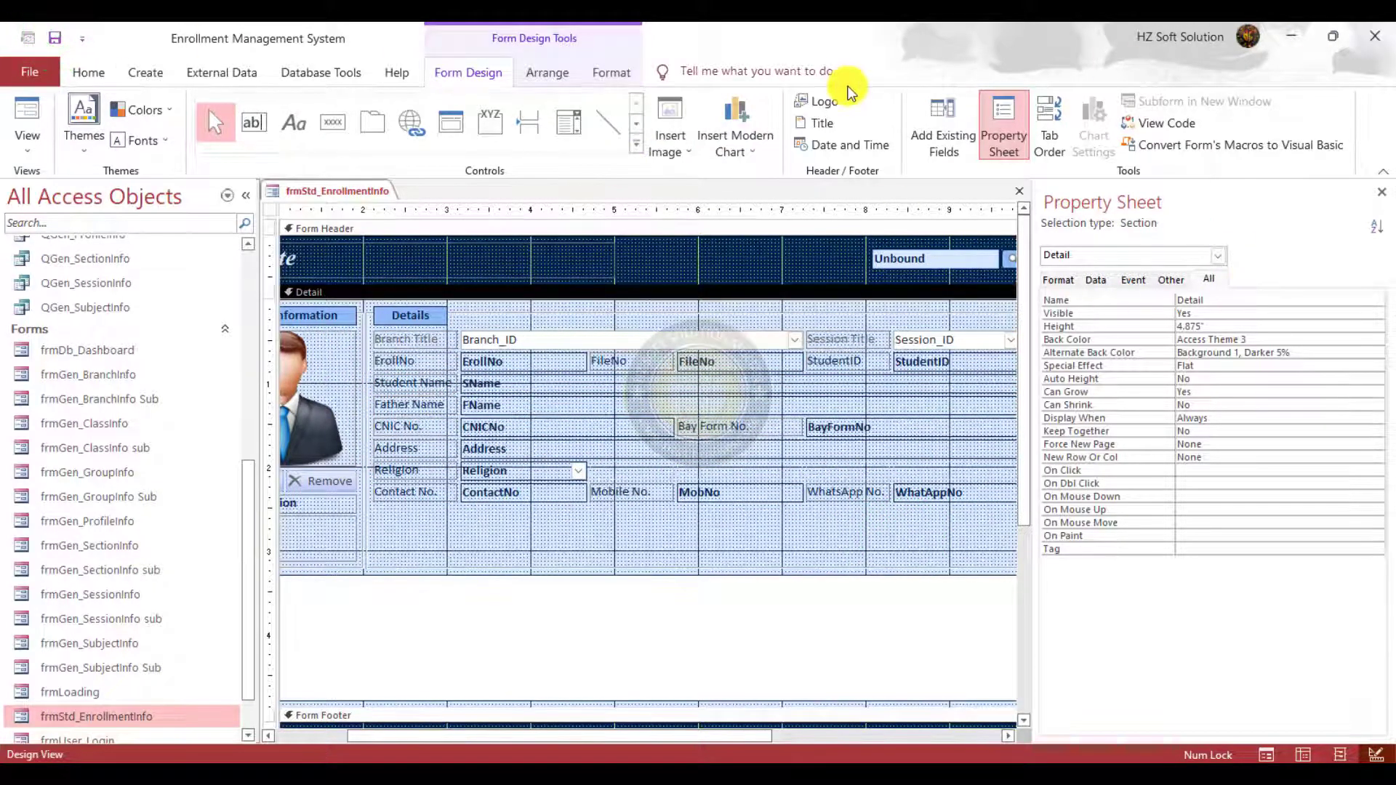
Add a combo box below the contact number fields that looks up ClassID and ClassTitle from the Gen_ClassInfo table
left_click(563, 120)
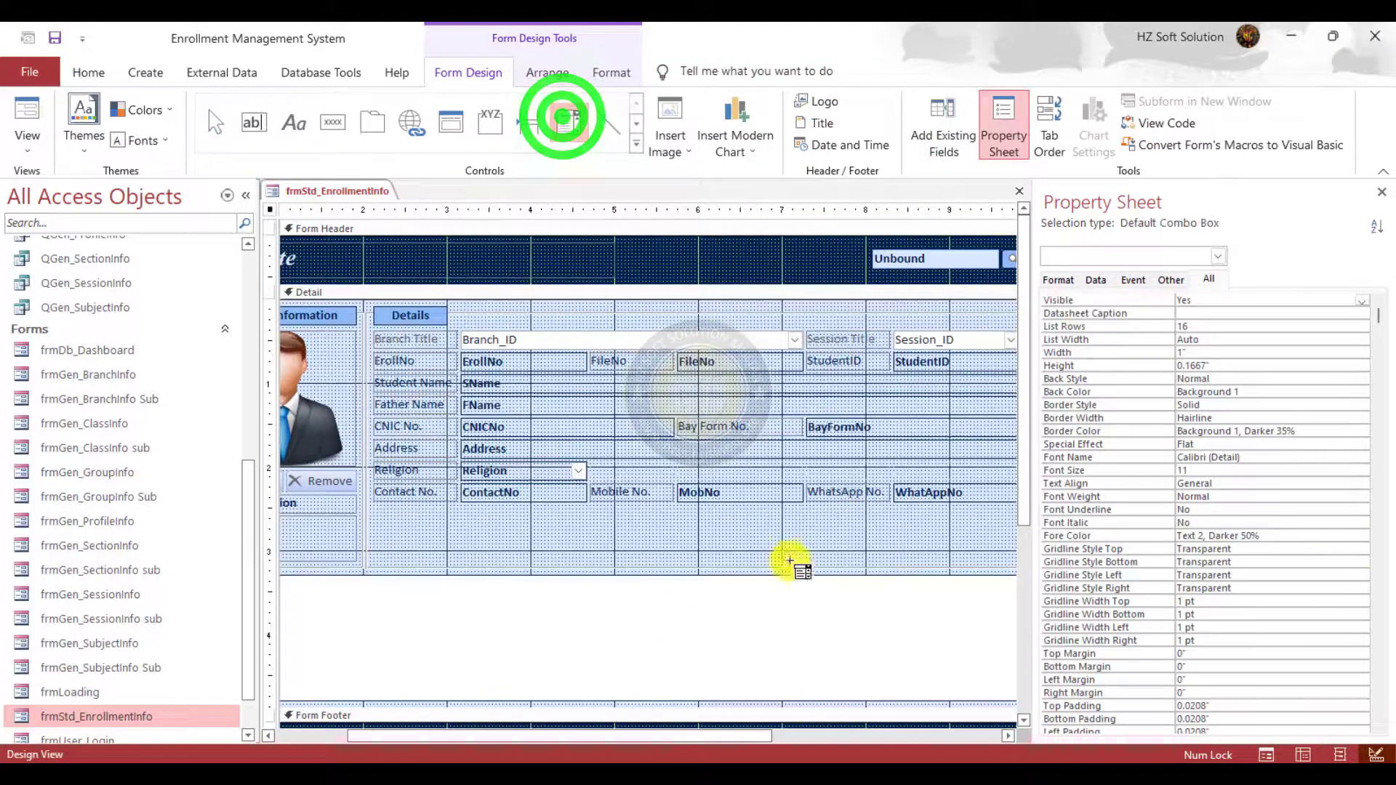
left_click(671, 522)
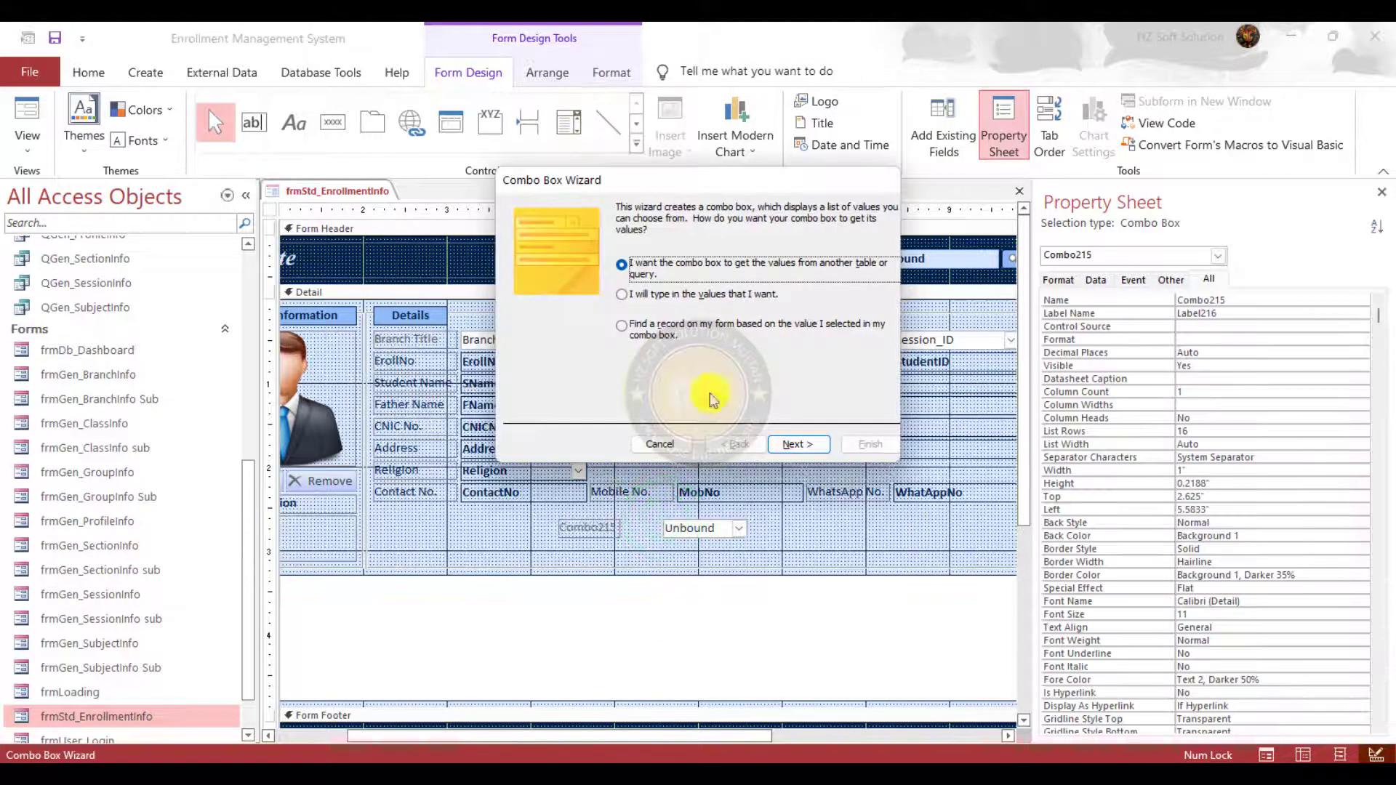
left_click(800, 443)
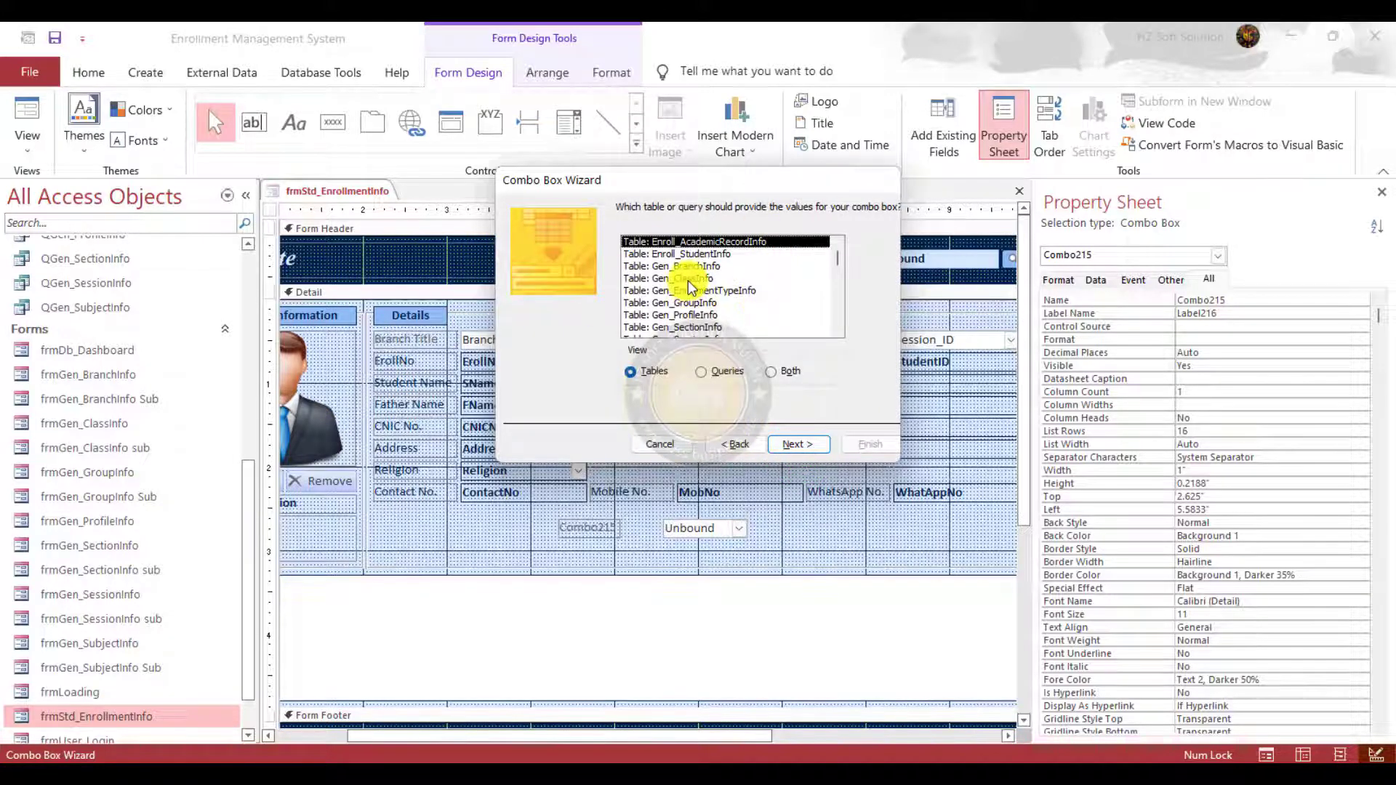
left_click(687, 278)
left_click(796, 444)
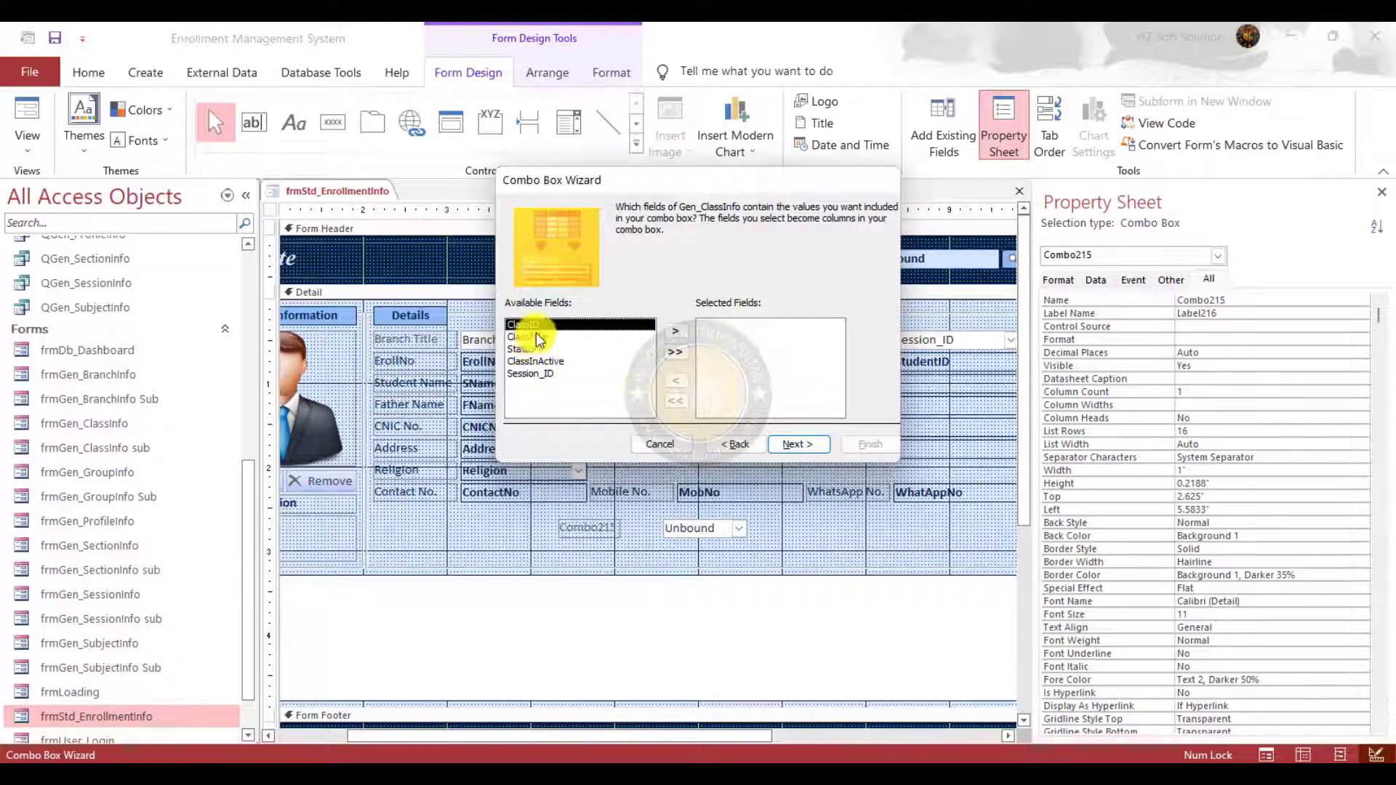
left_click(675, 331)
left_click(800, 445)
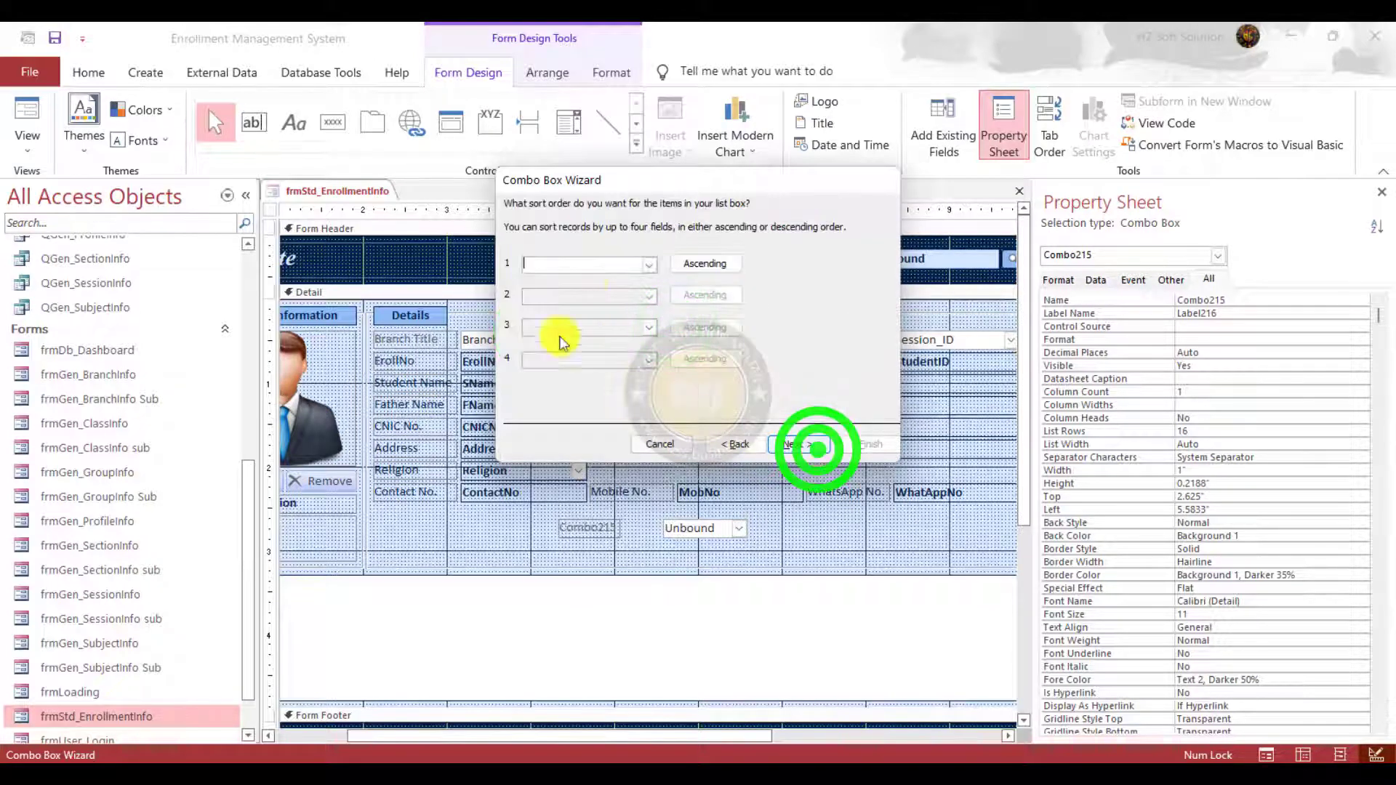
Sort the combo box list ascending by ClassID and then ClassTitle, and keep the key column hidden
left_click(649, 267)
left_click(574, 294)
left_click(649, 296)
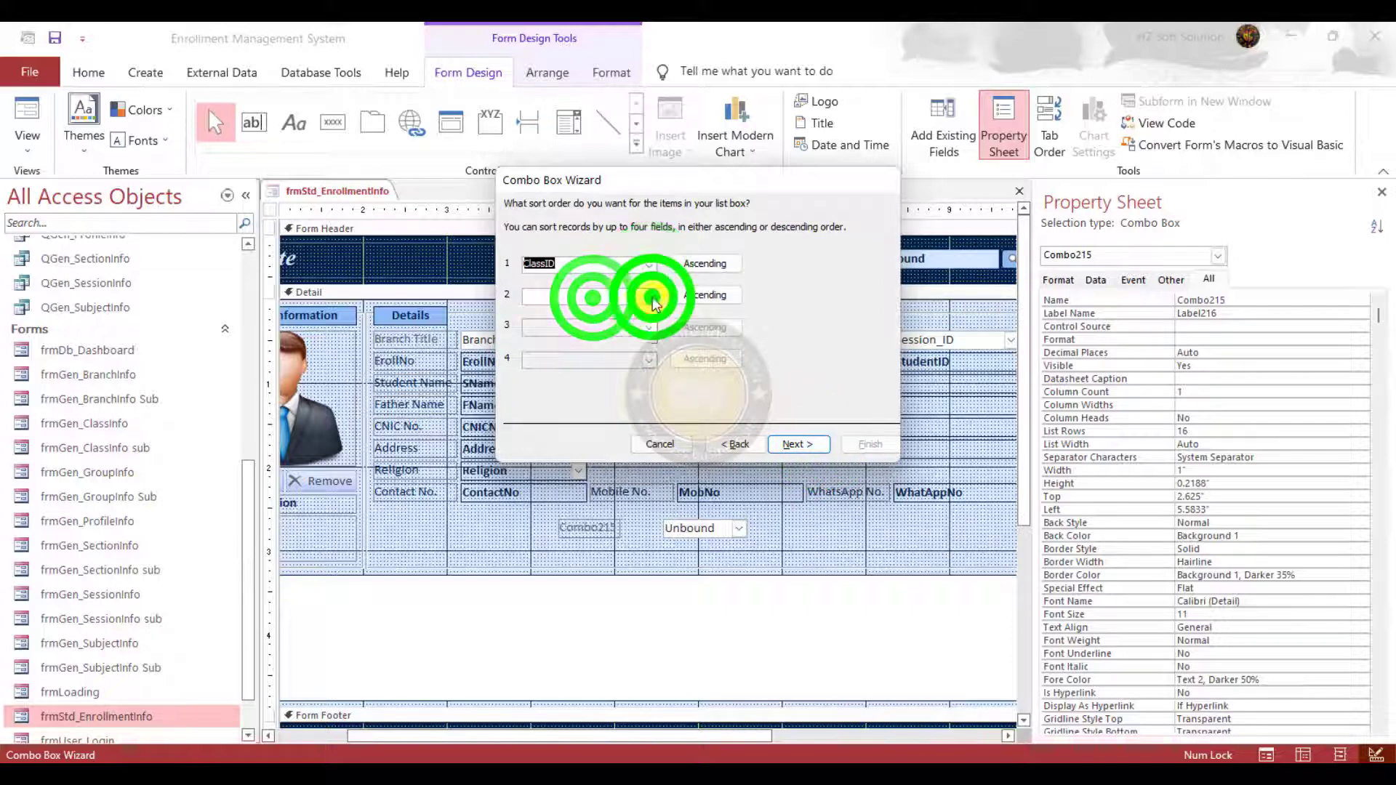
left_click(611, 337)
left_click(798, 444)
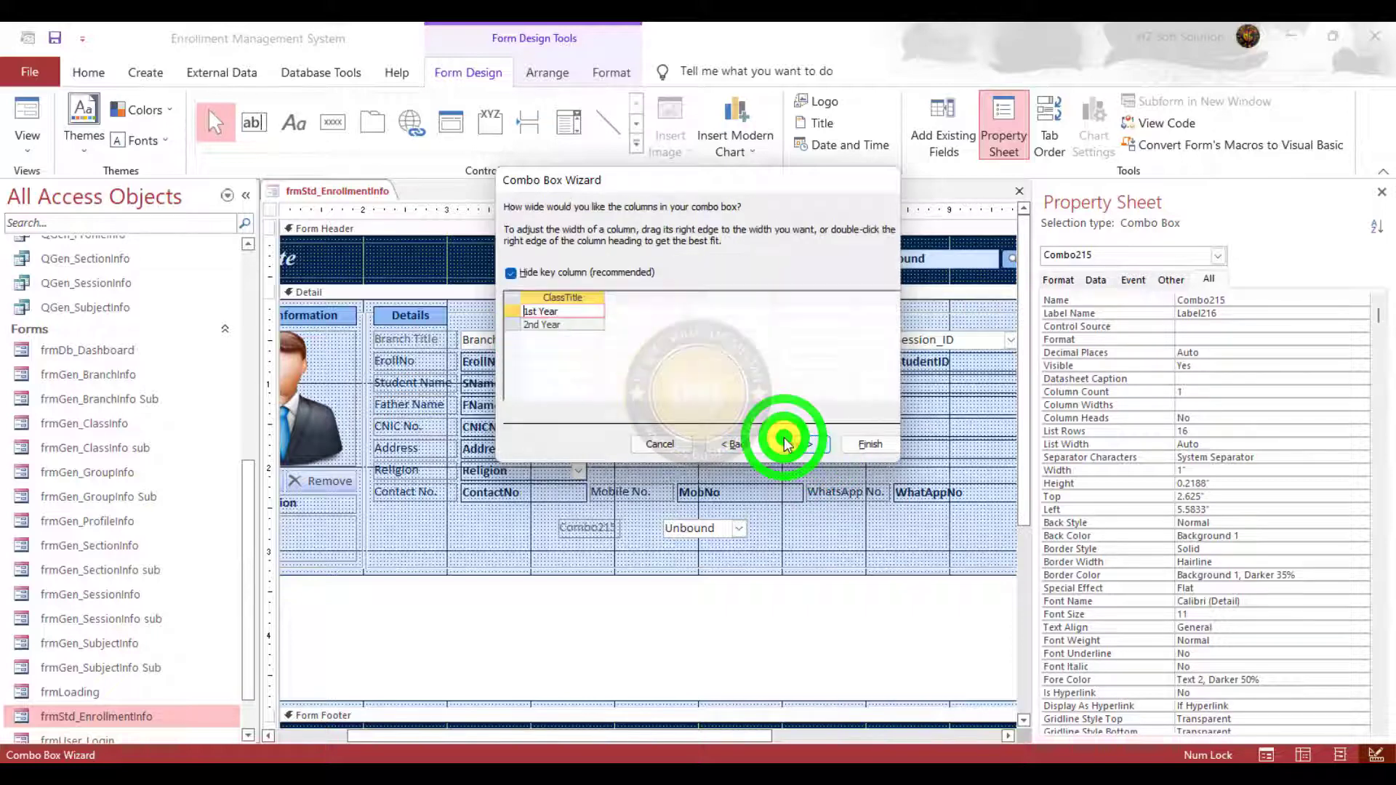
left_click(800, 444)
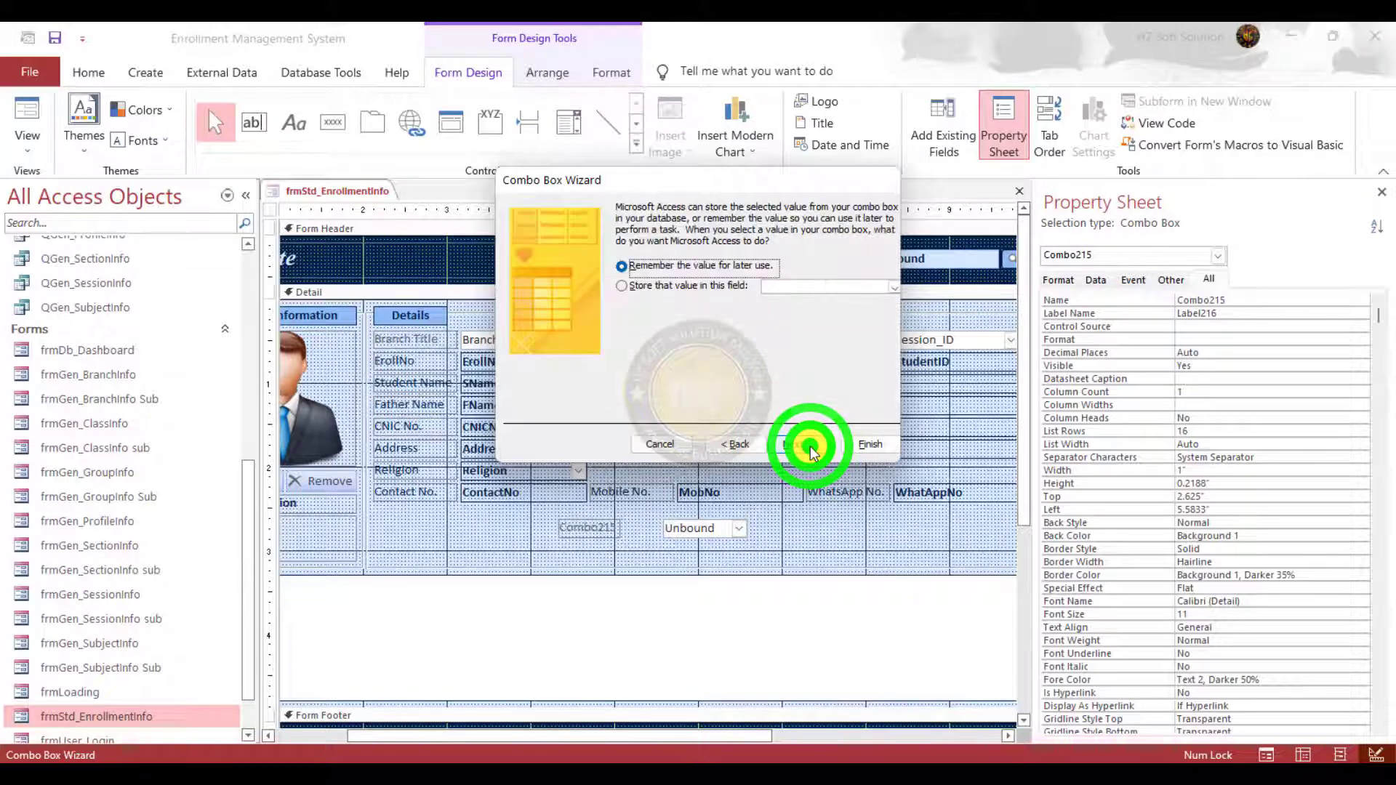
Store the combo box value in the Class_ID field and finish the wizard with the label Class Title
left_click(890, 288)
scroll(845, 448, "down", 2)
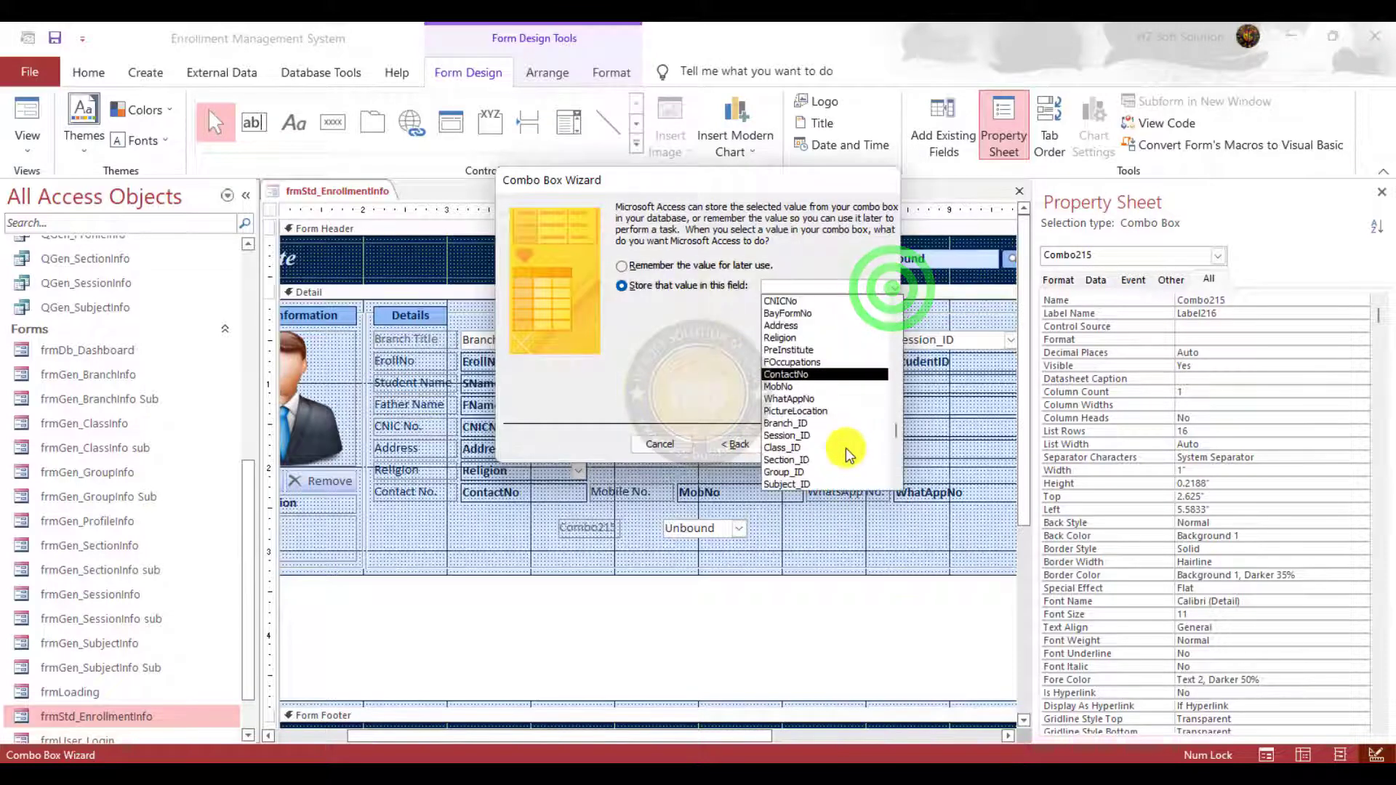
left_click(823, 445)
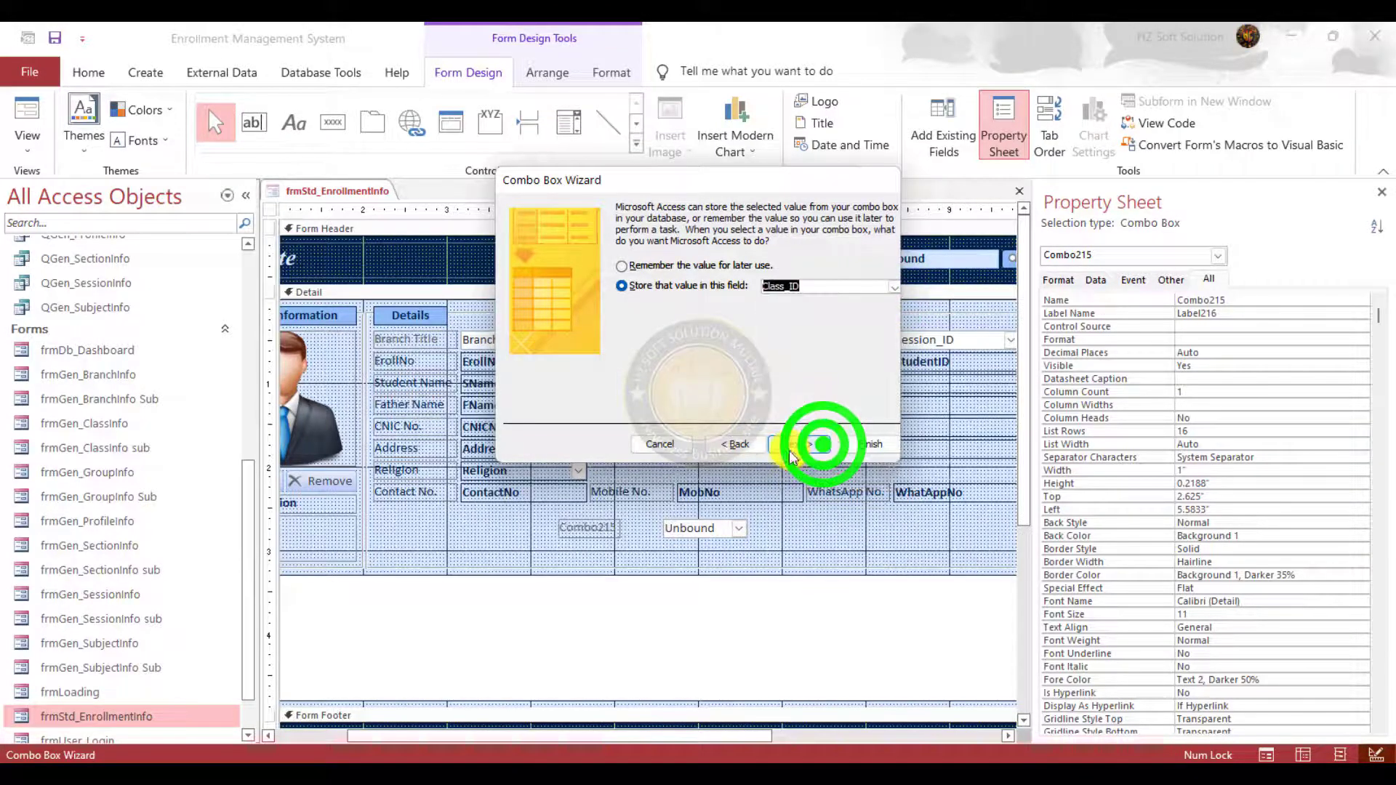
left_click(789, 447)
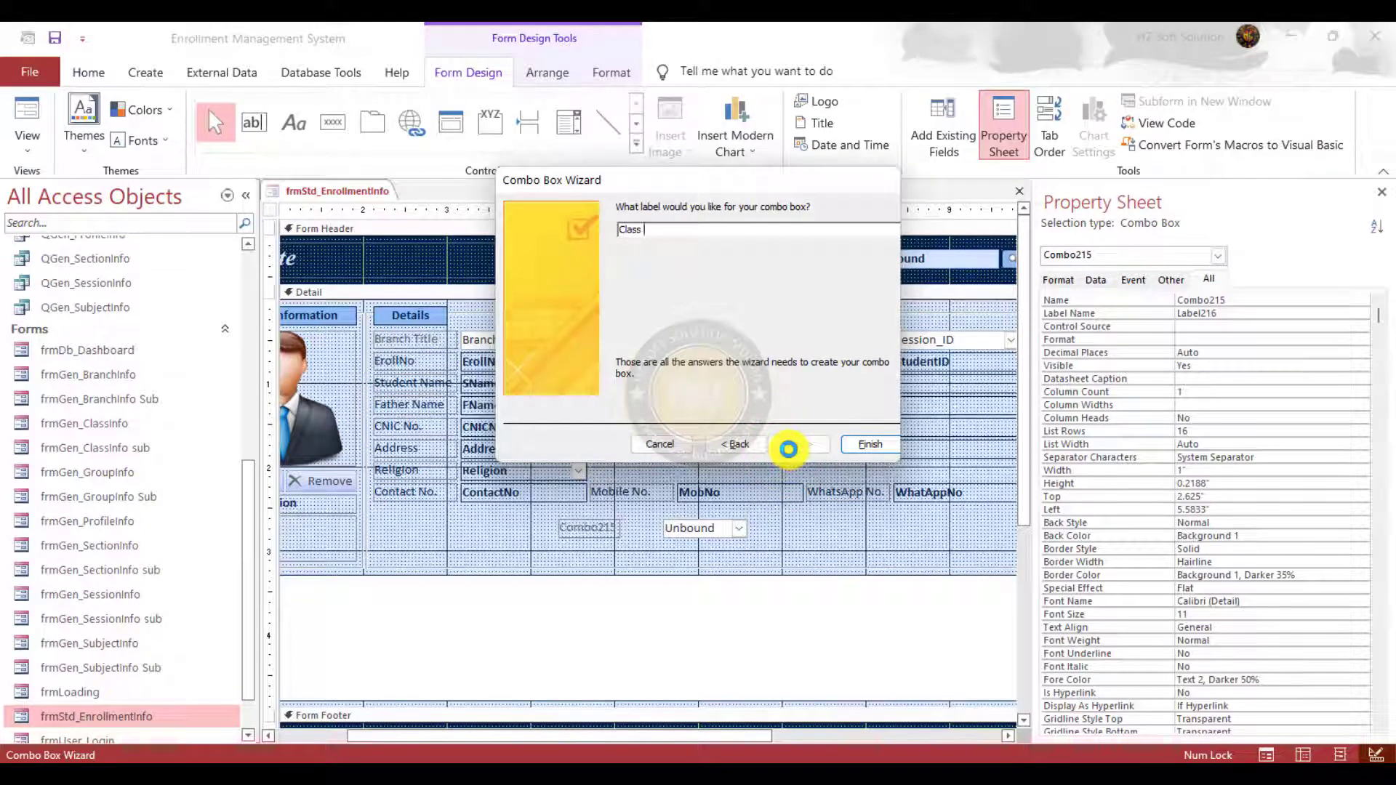
type("Class Title")
left_click(860, 444)
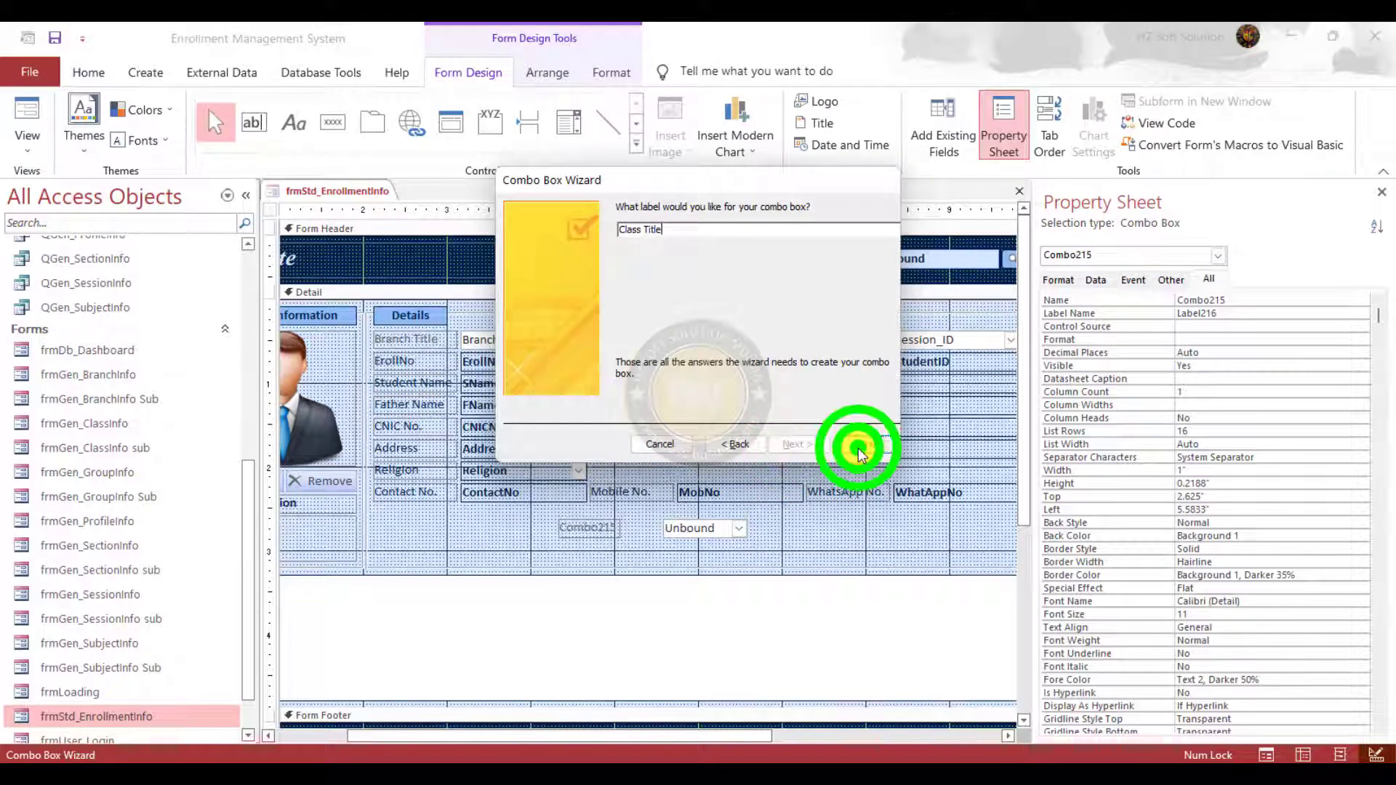
Name the Class_ID combo box cboClass and place it with its Class Title label in the layout, directly beneath the ErollNo row
left_click(785, 521)
left_click(720, 529)
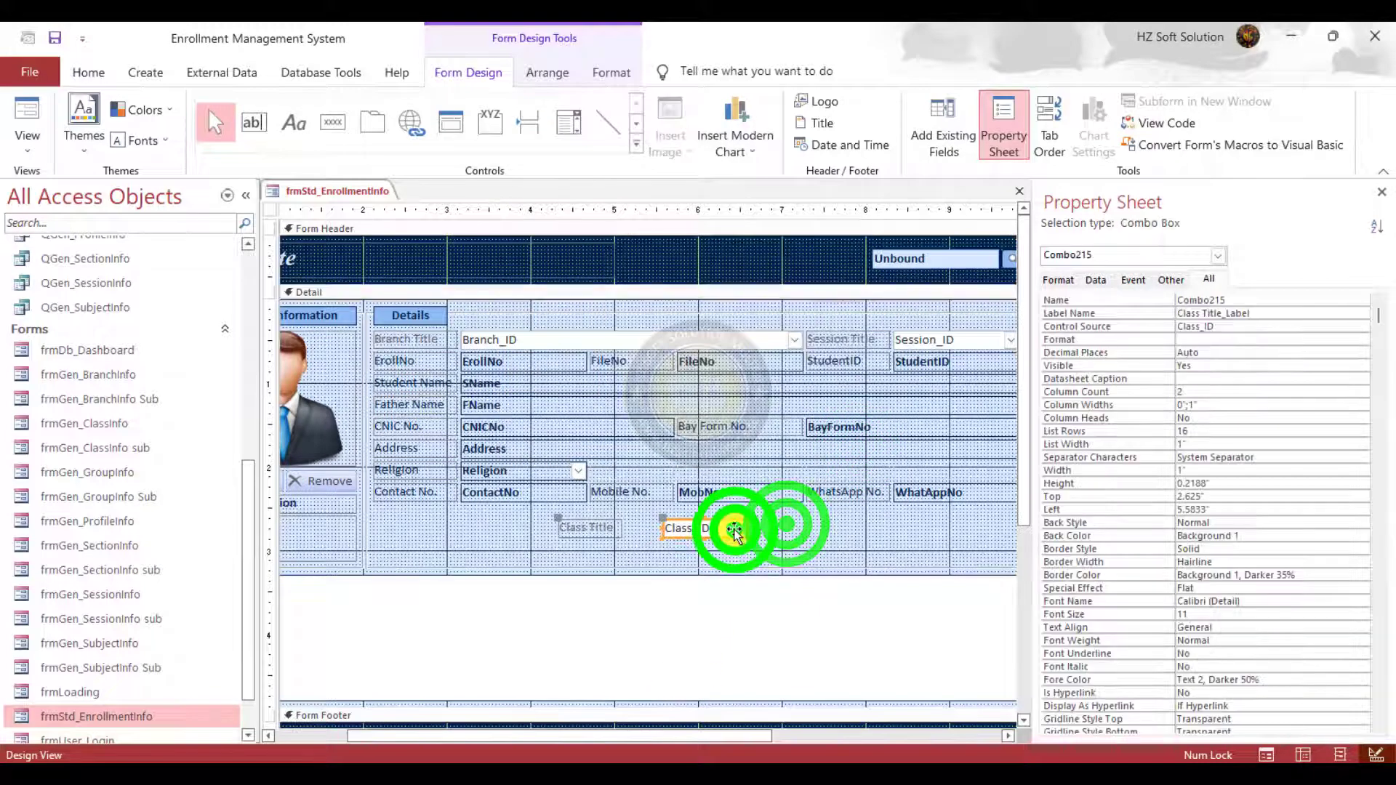
double_click(1237, 299)
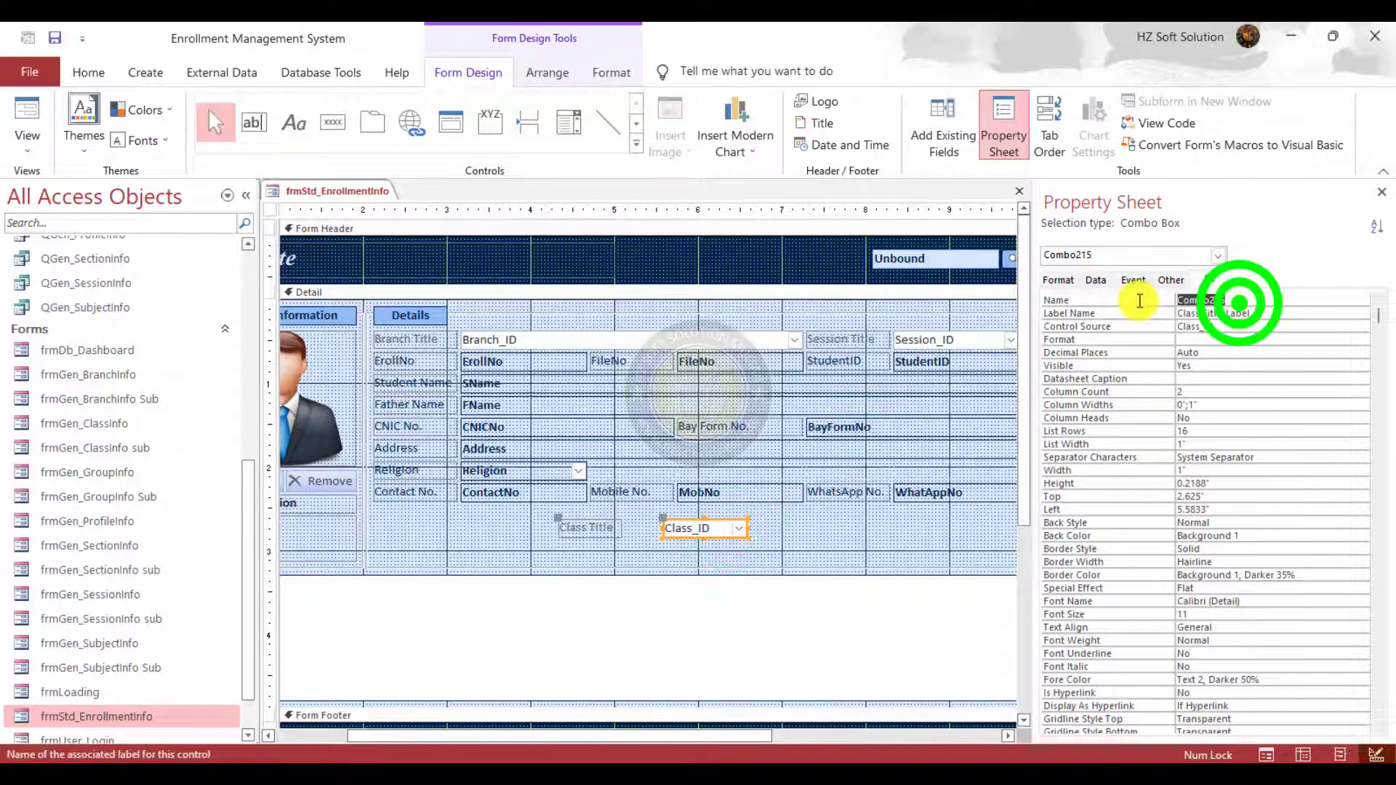
type("cboClass")
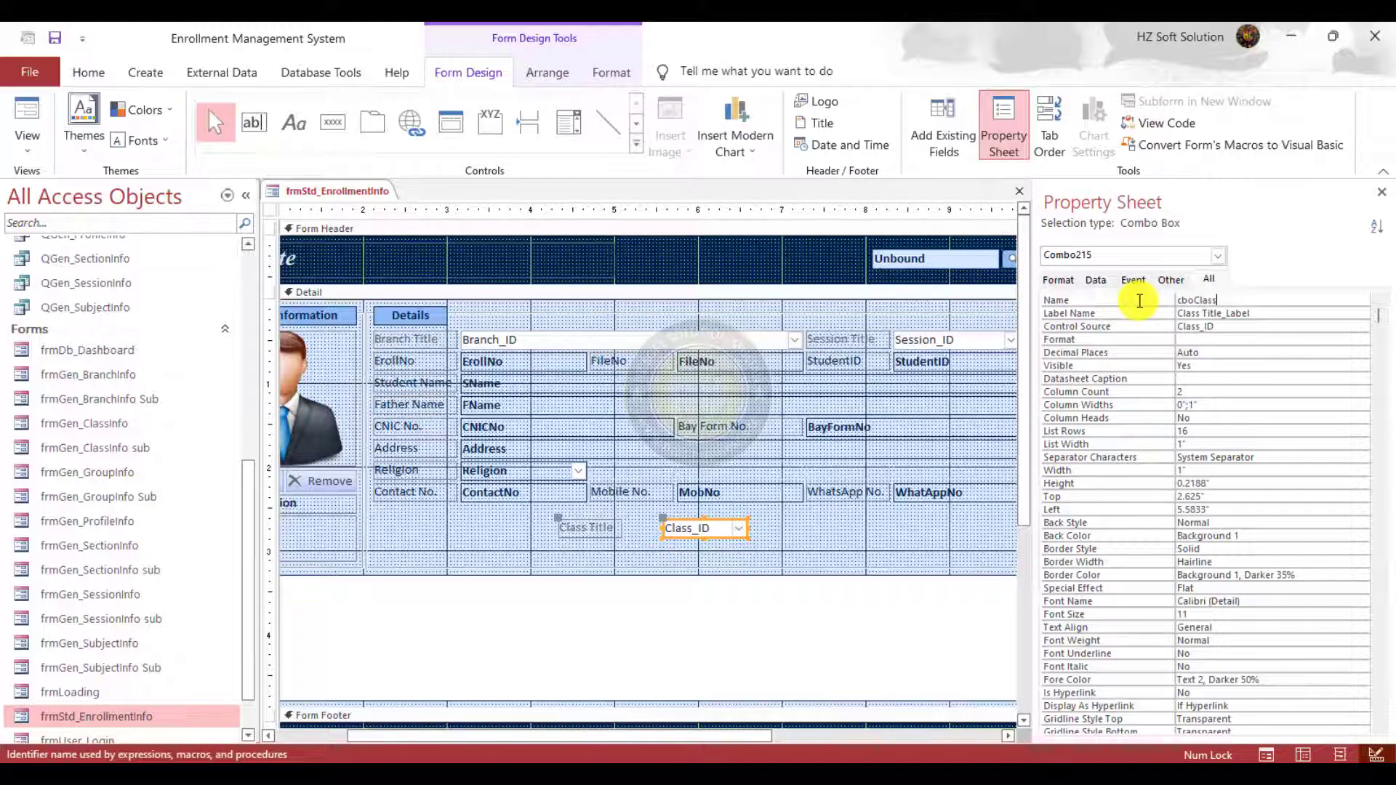
key("Return")
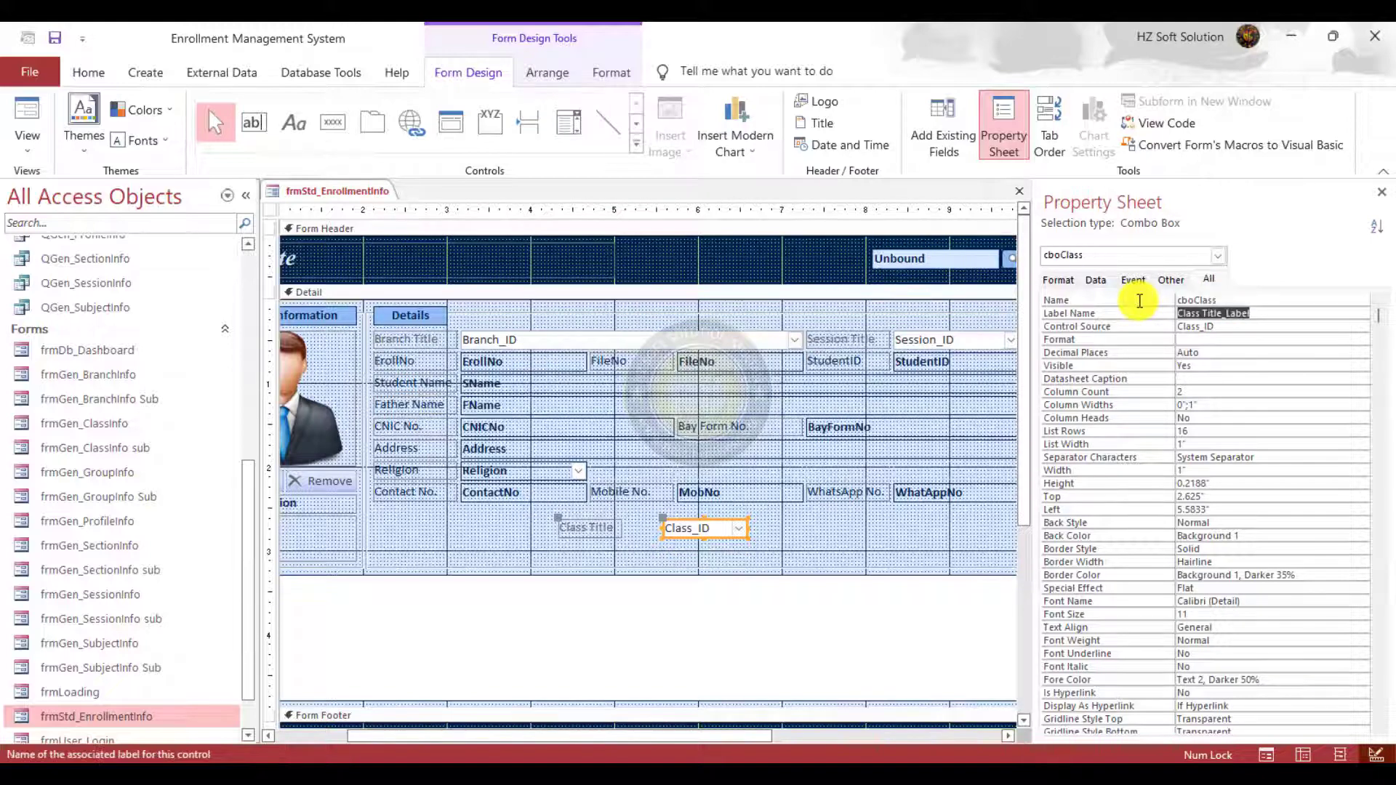
left_click(540, 561)
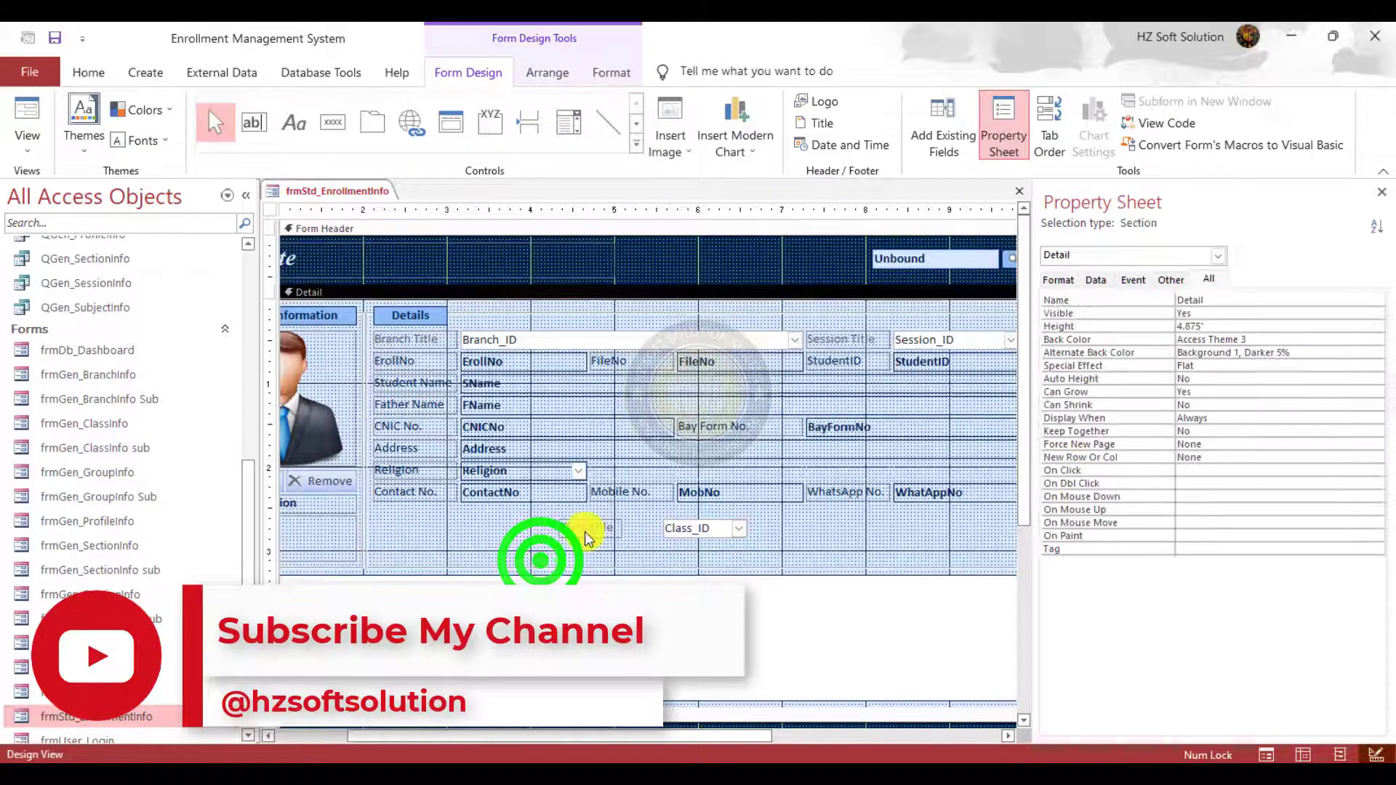
left_click_drag(574, 529, 405, 372)
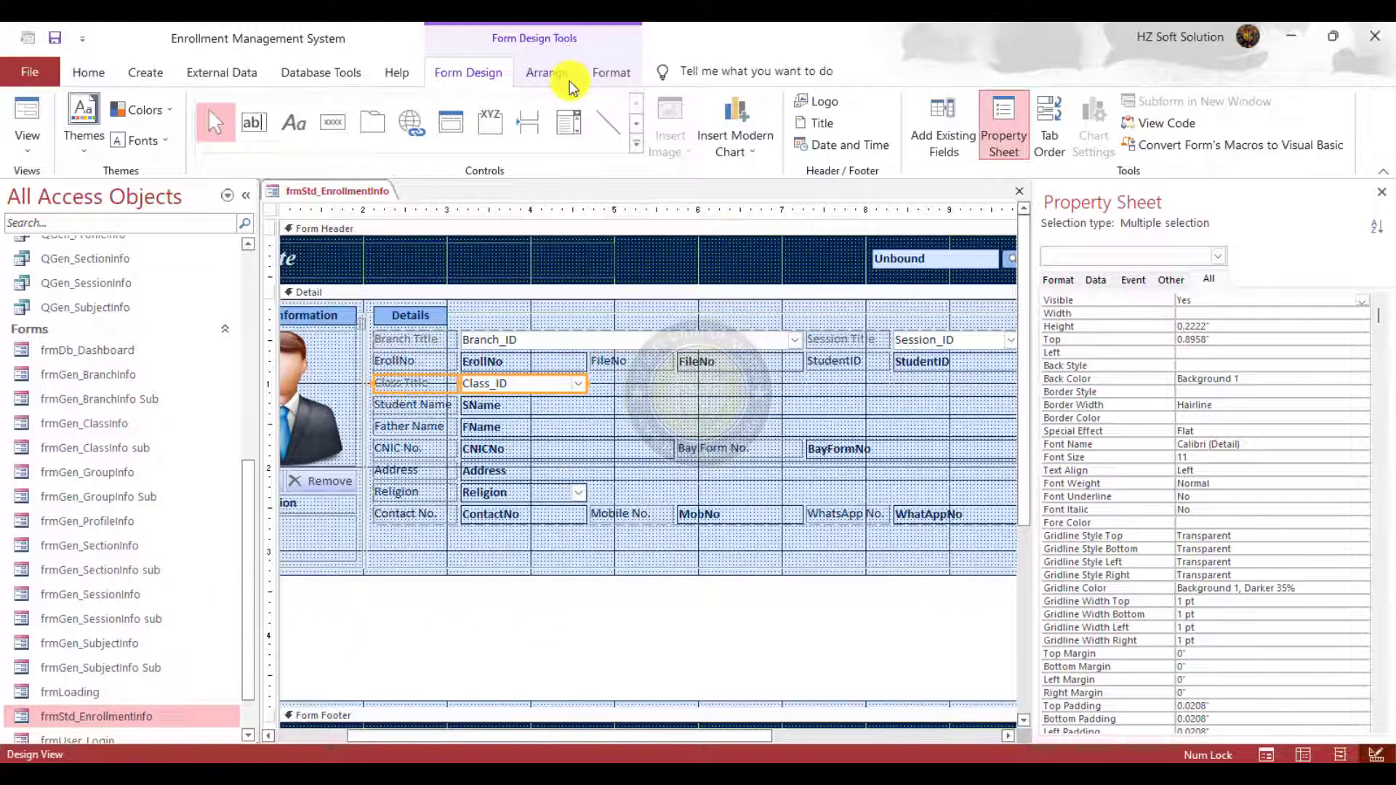
Add another combo box below the contact number fields that looks up SectionID and SectionTitle from the Gen_SectionInfo table
left_click(568, 117)
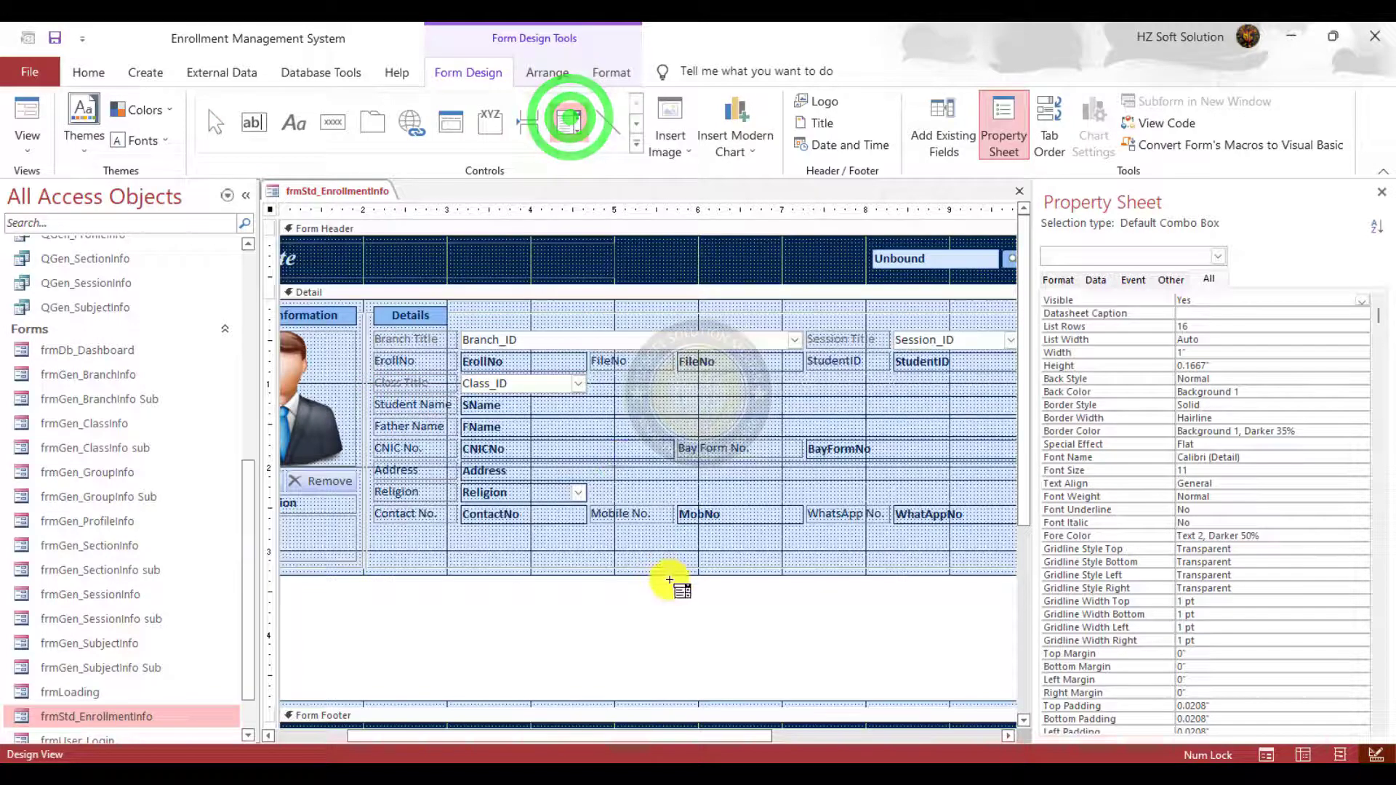
left_click(645, 529)
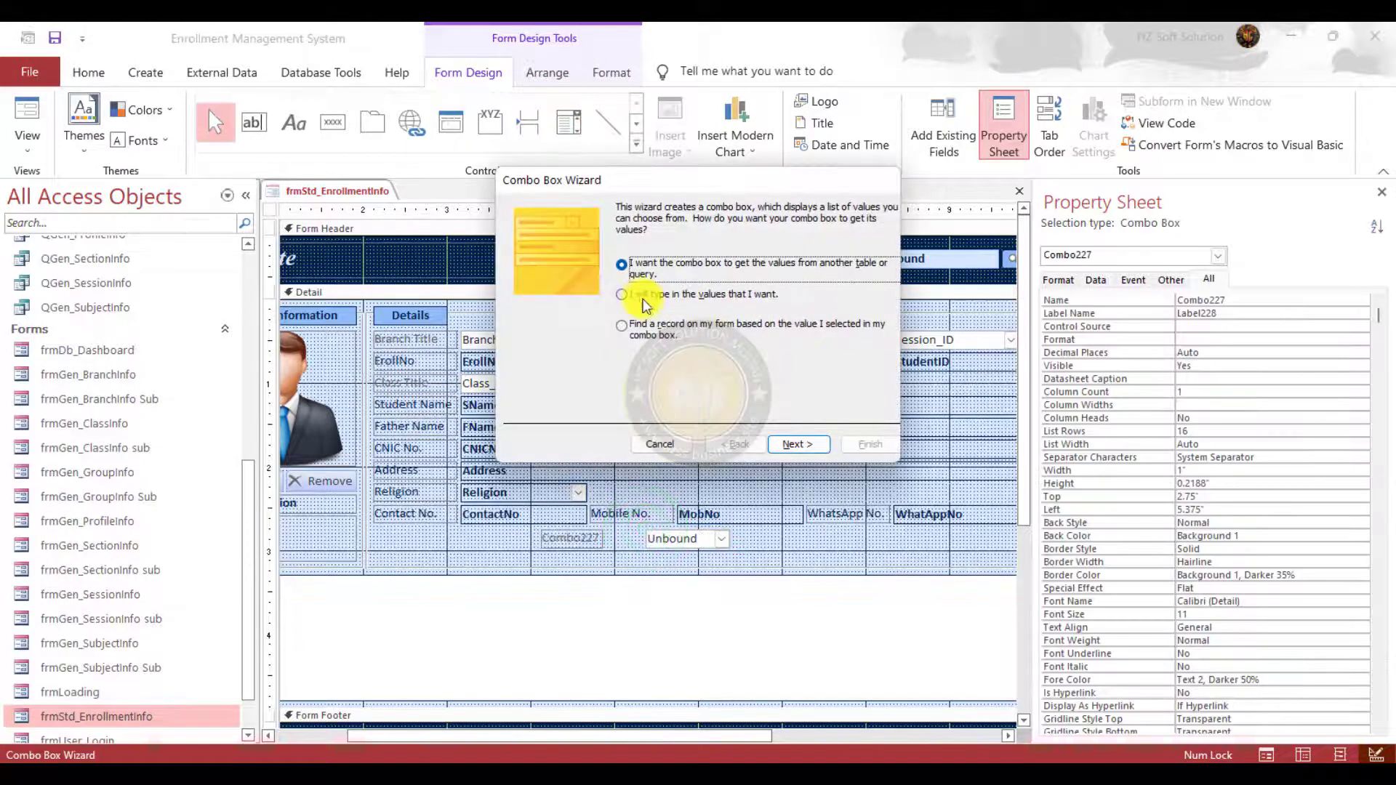
left_click(793, 444)
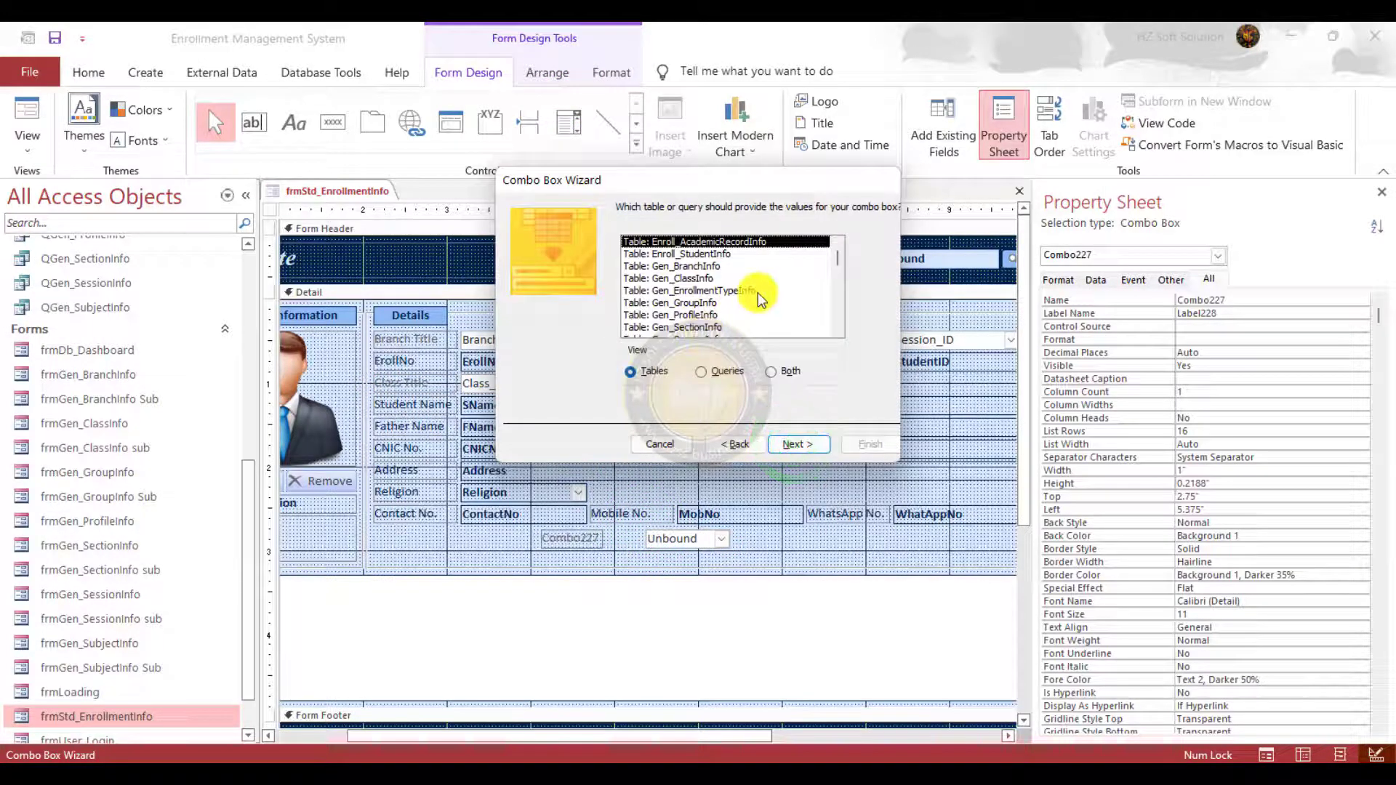
scroll(727, 302, "down", 1)
left_click(713, 314)
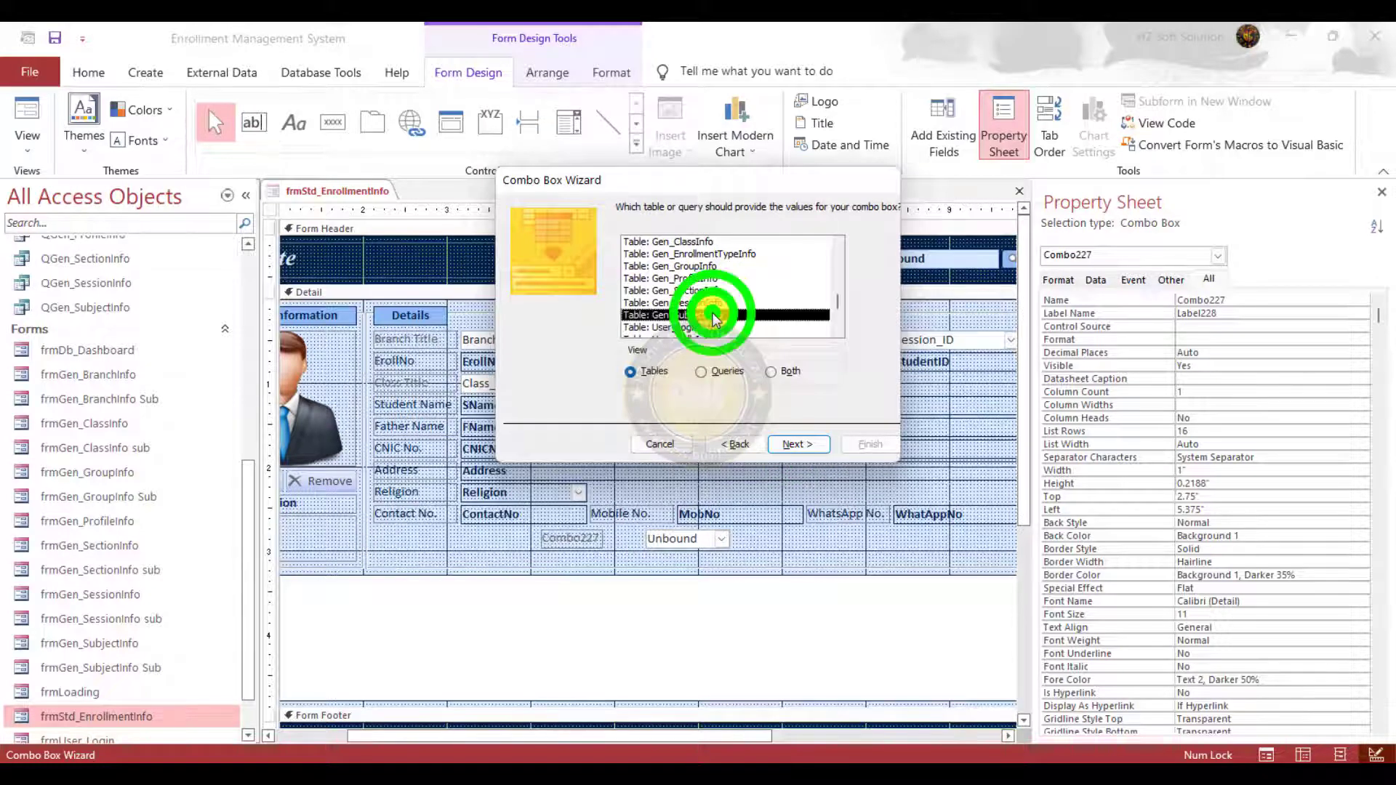
left_click(712, 291)
left_click(798, 444)
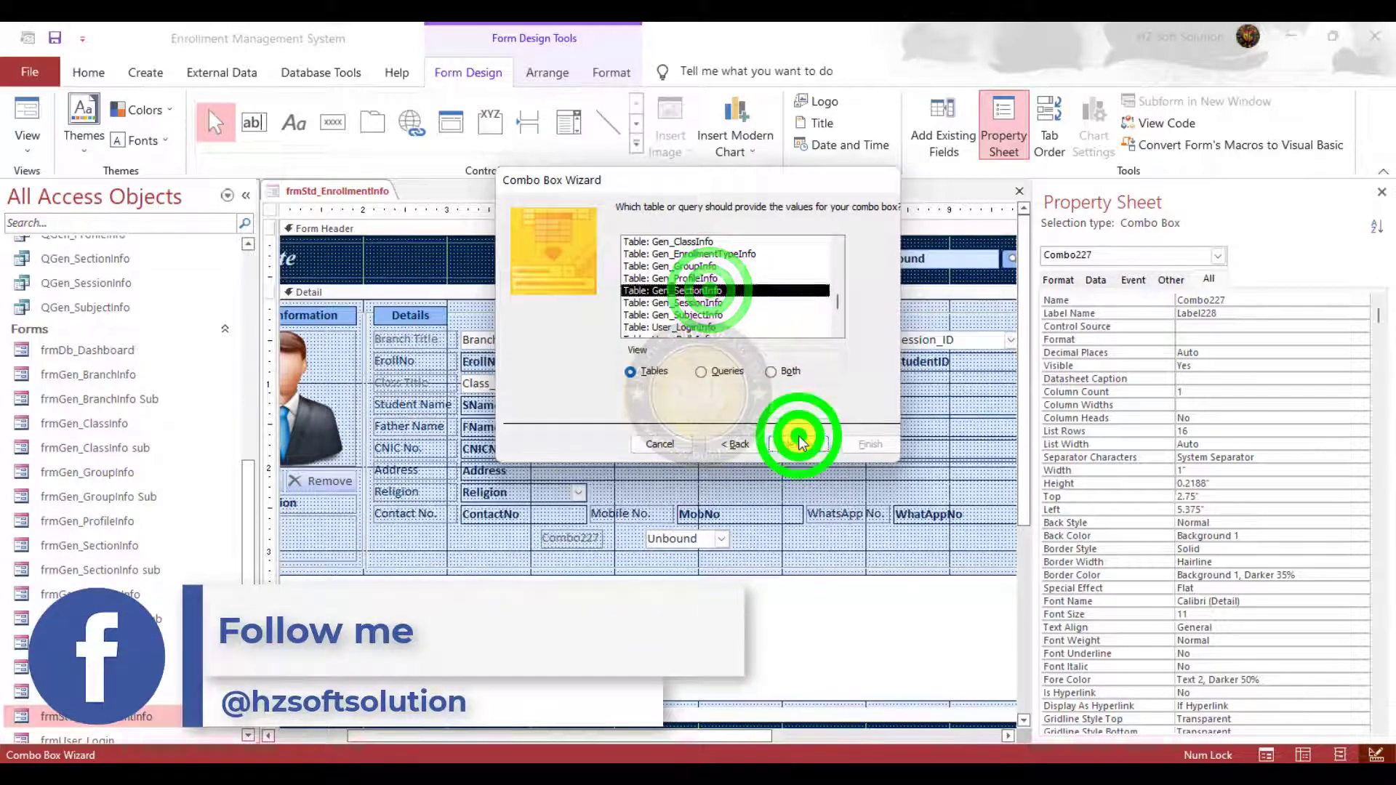
left_click(551, 337)
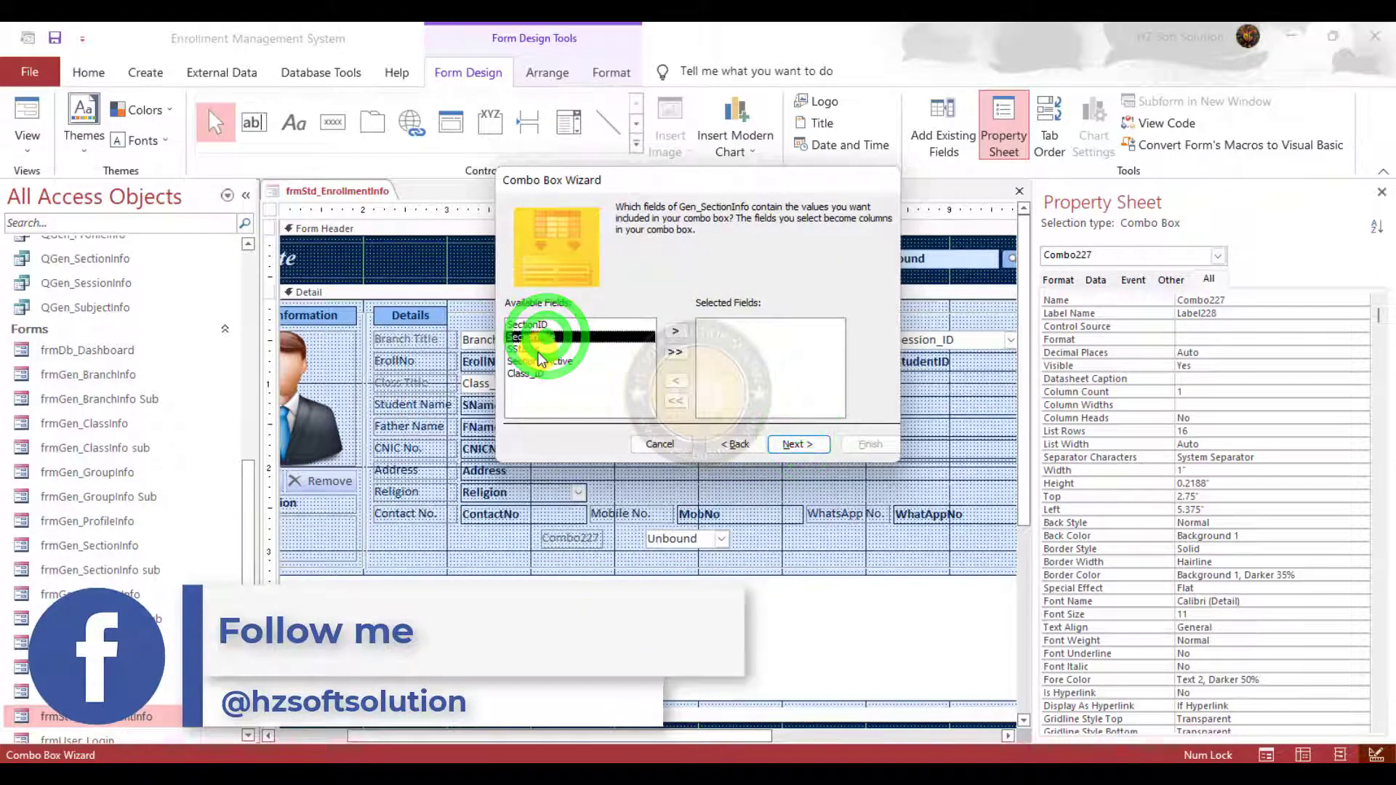
left_click(679, 354)
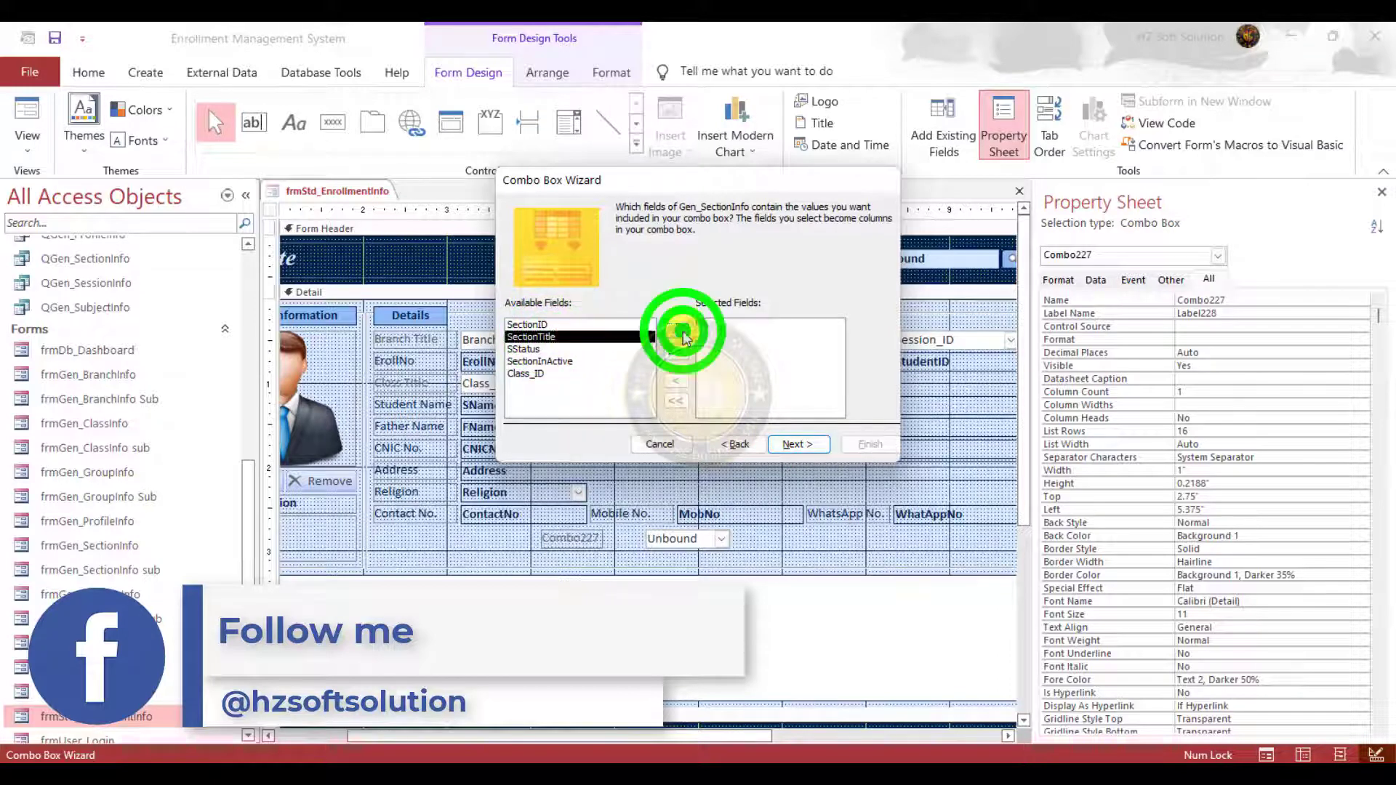
left_click(798, 443)
Sort the section list ascending by SectionID and then SectionTitle, keeping the key column hidden
left_click(649, 263)
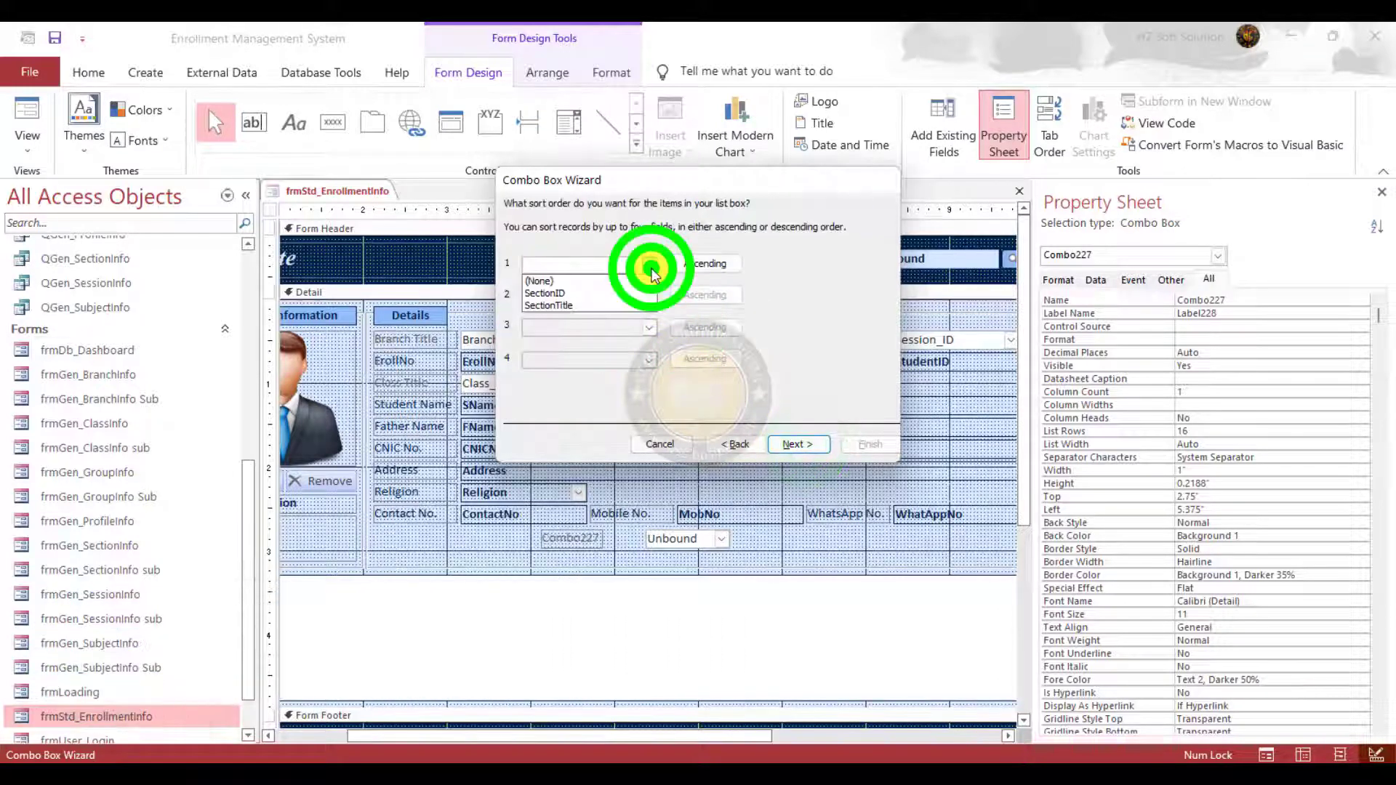
left_click(609, 293)
left_click(650, 296)
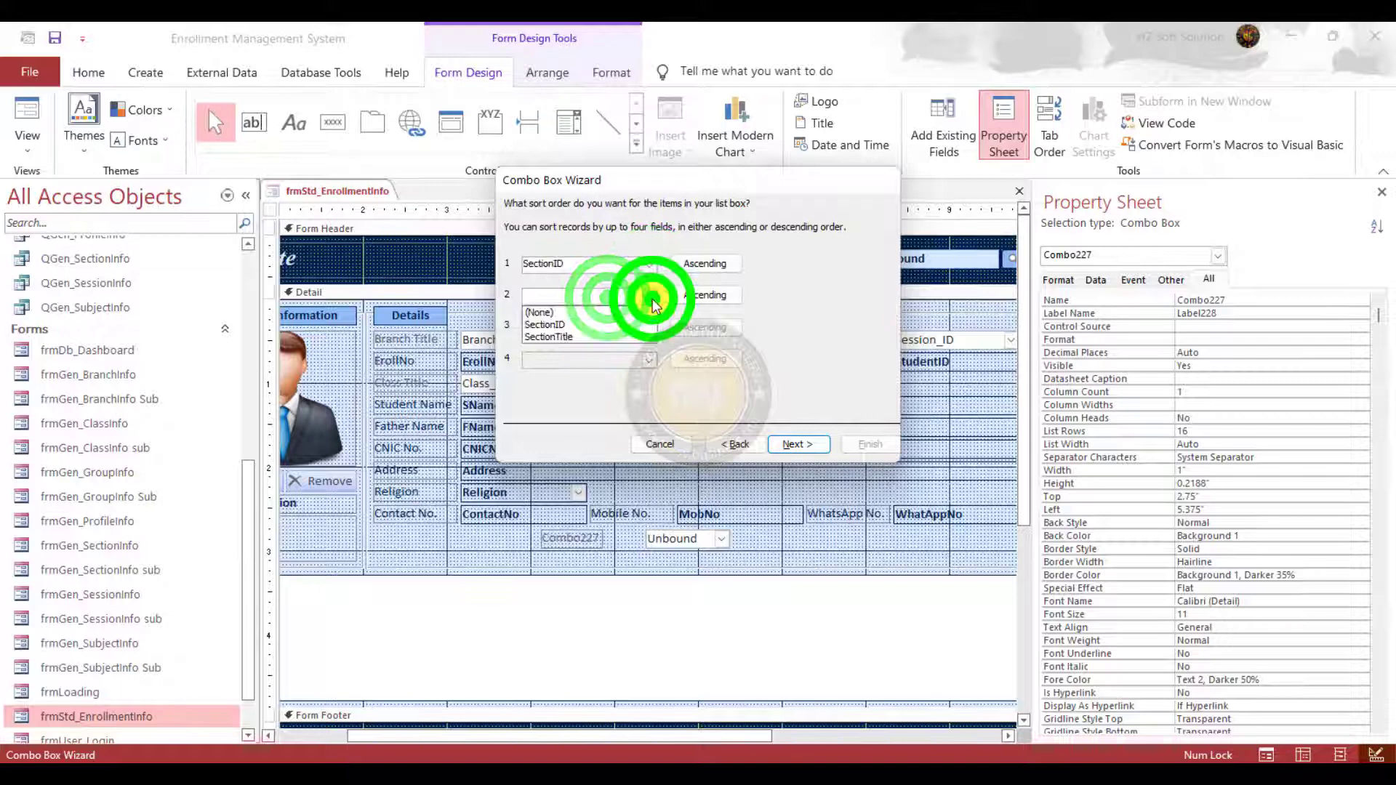
left_click(623, 326)
left_click(811, 447)
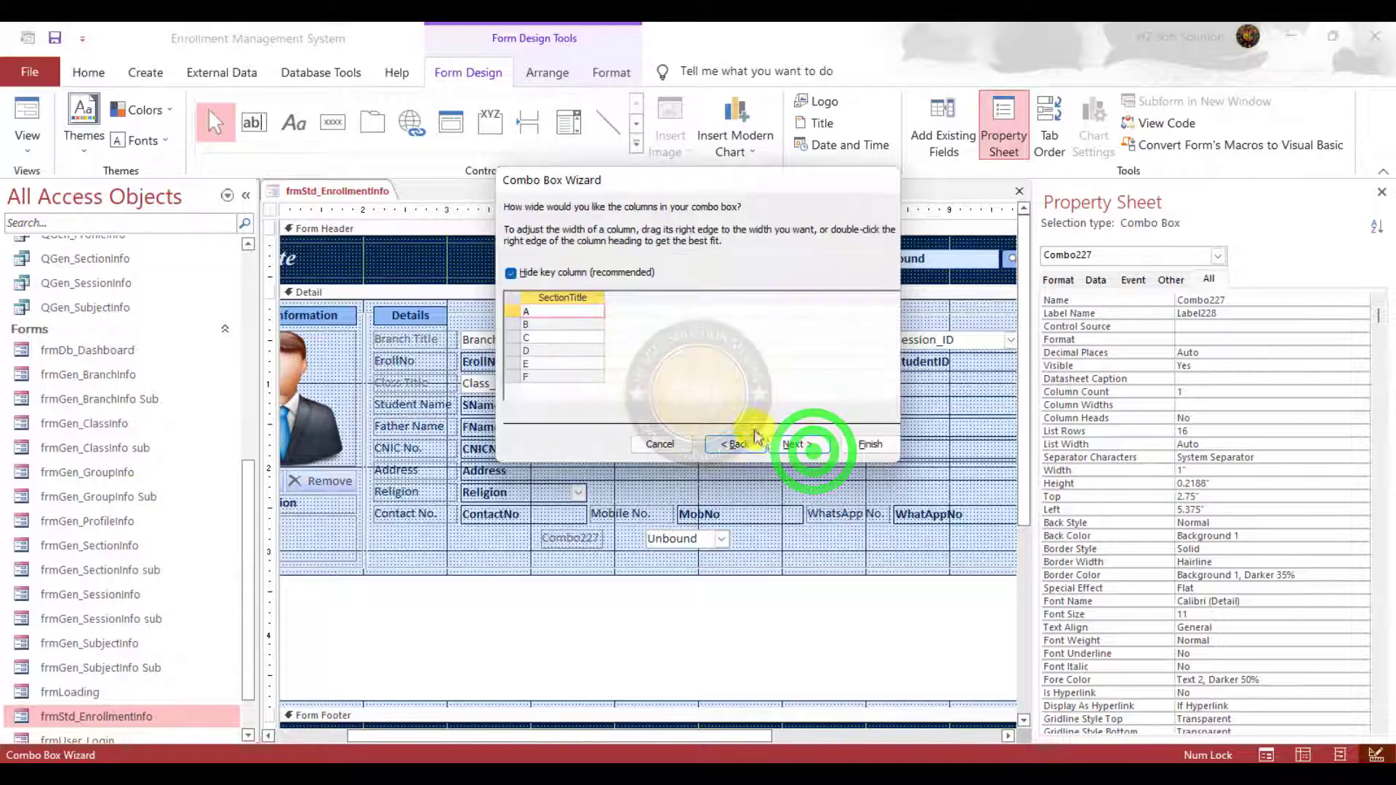
left_click(802, 443)
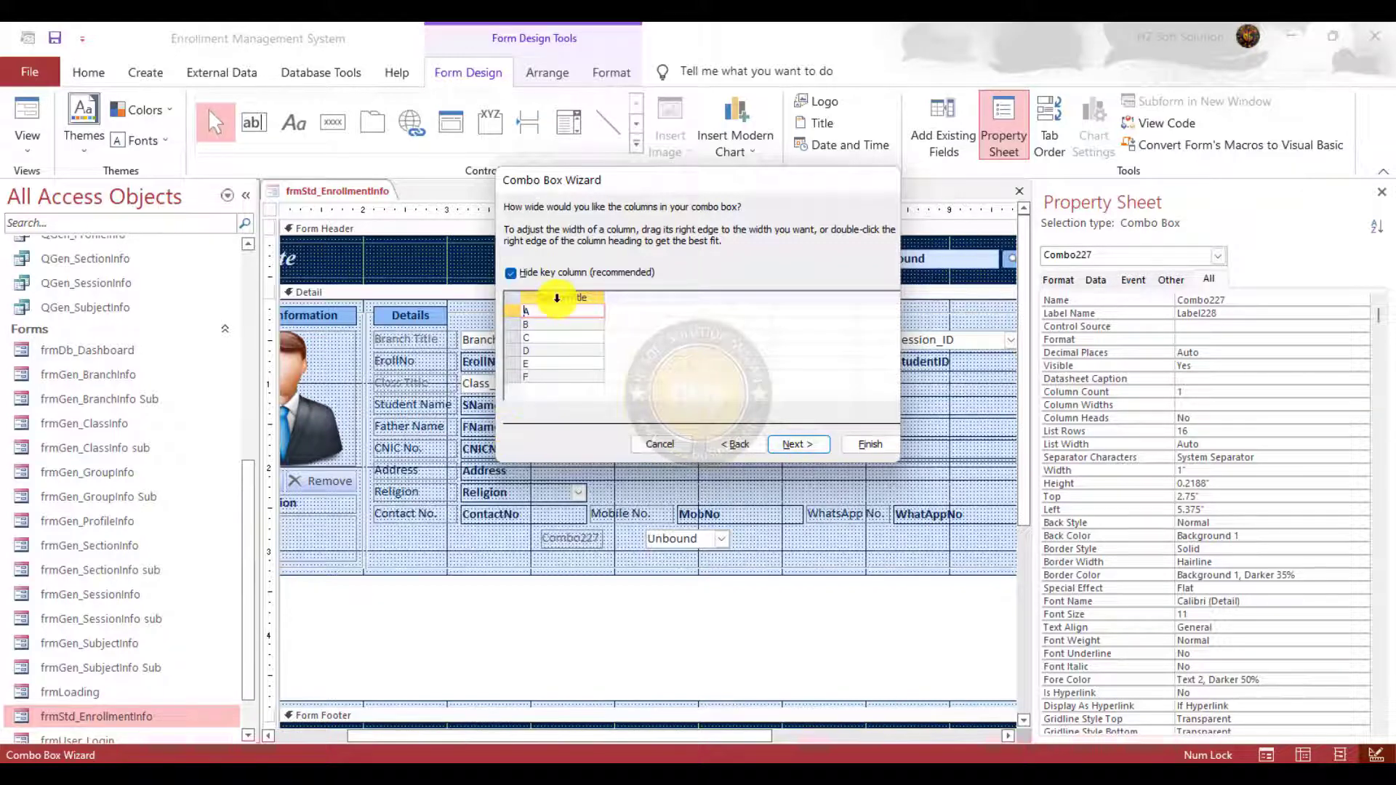
Return to the wizard's field selection and replace SectionTitle with SStatus among the combo box columns
left_click(738, 444)
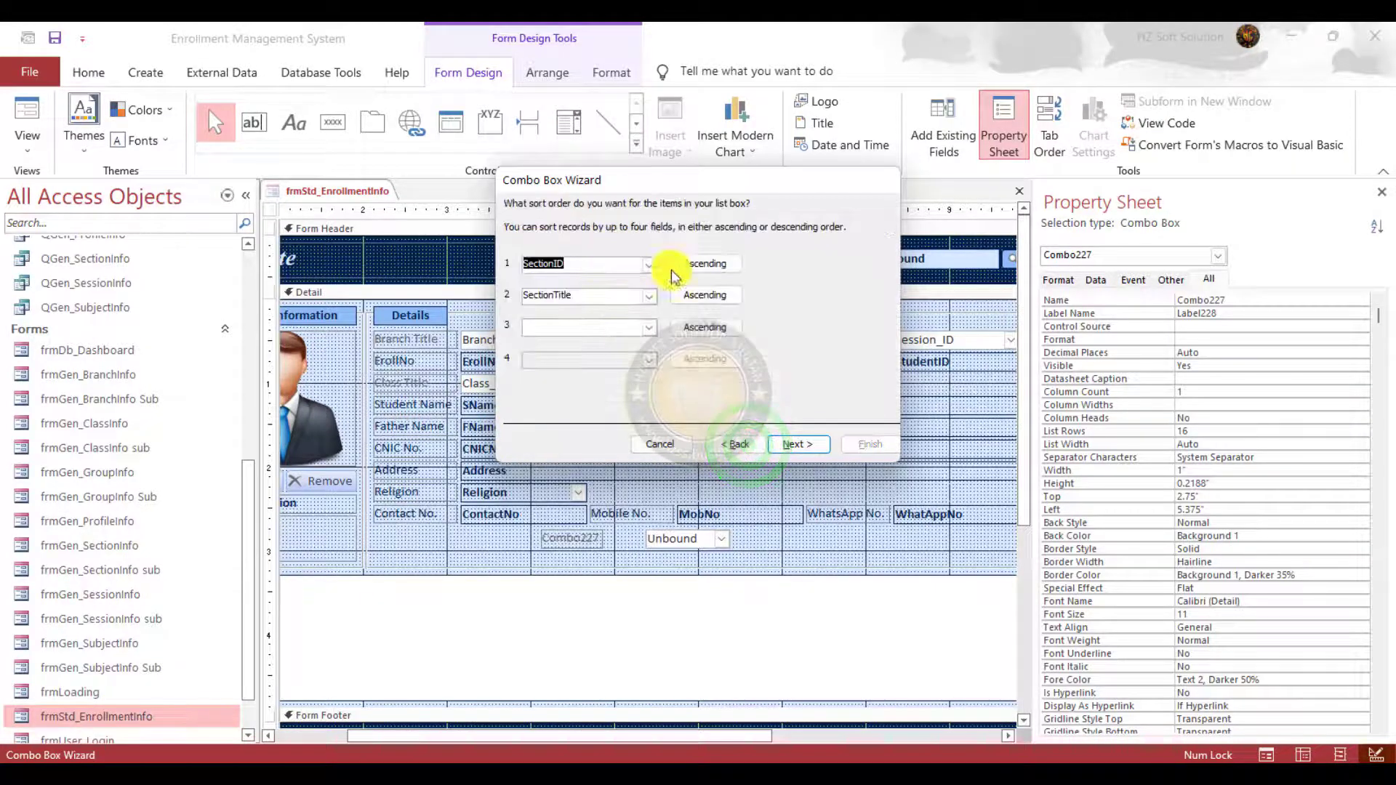
left_click(652, 299)
left_click(652, 299)
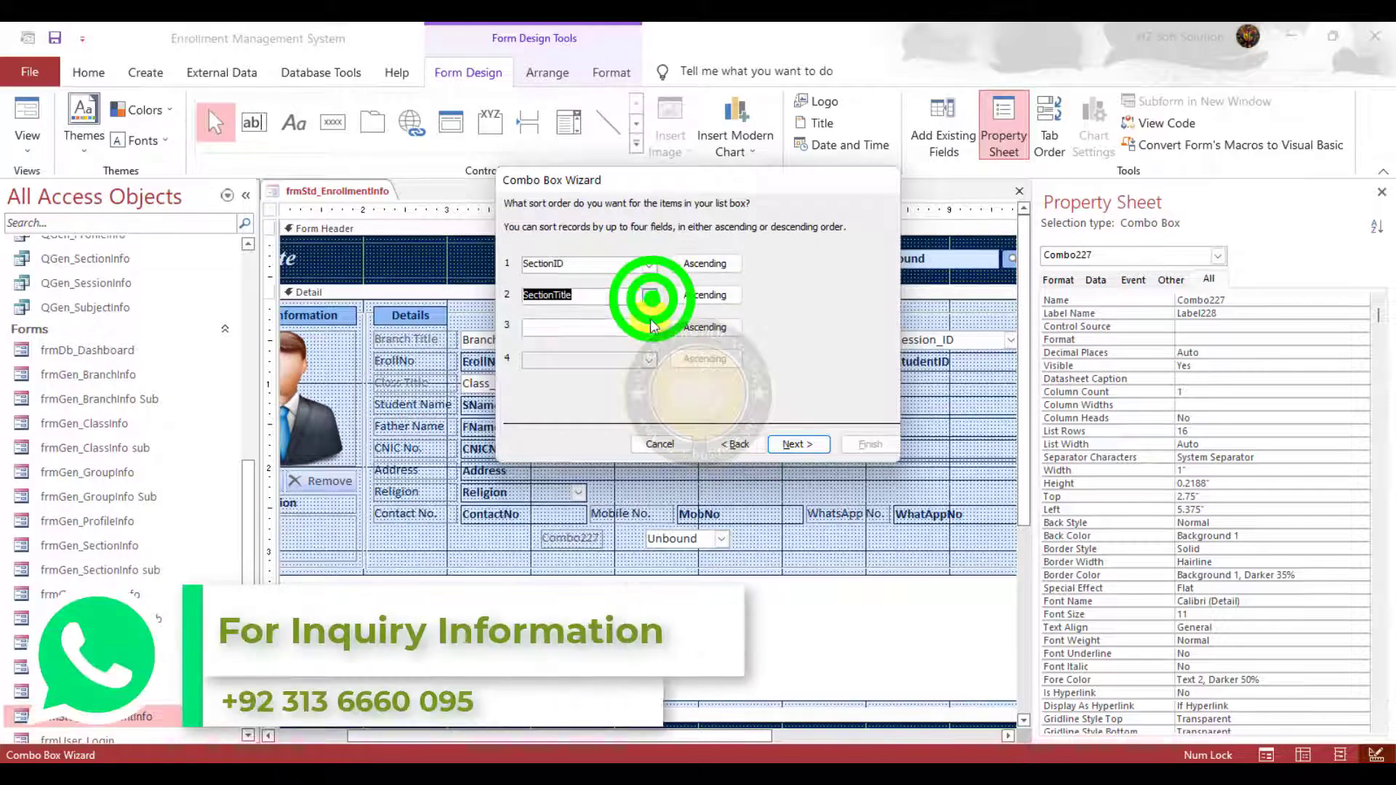
left_click(737, 445)
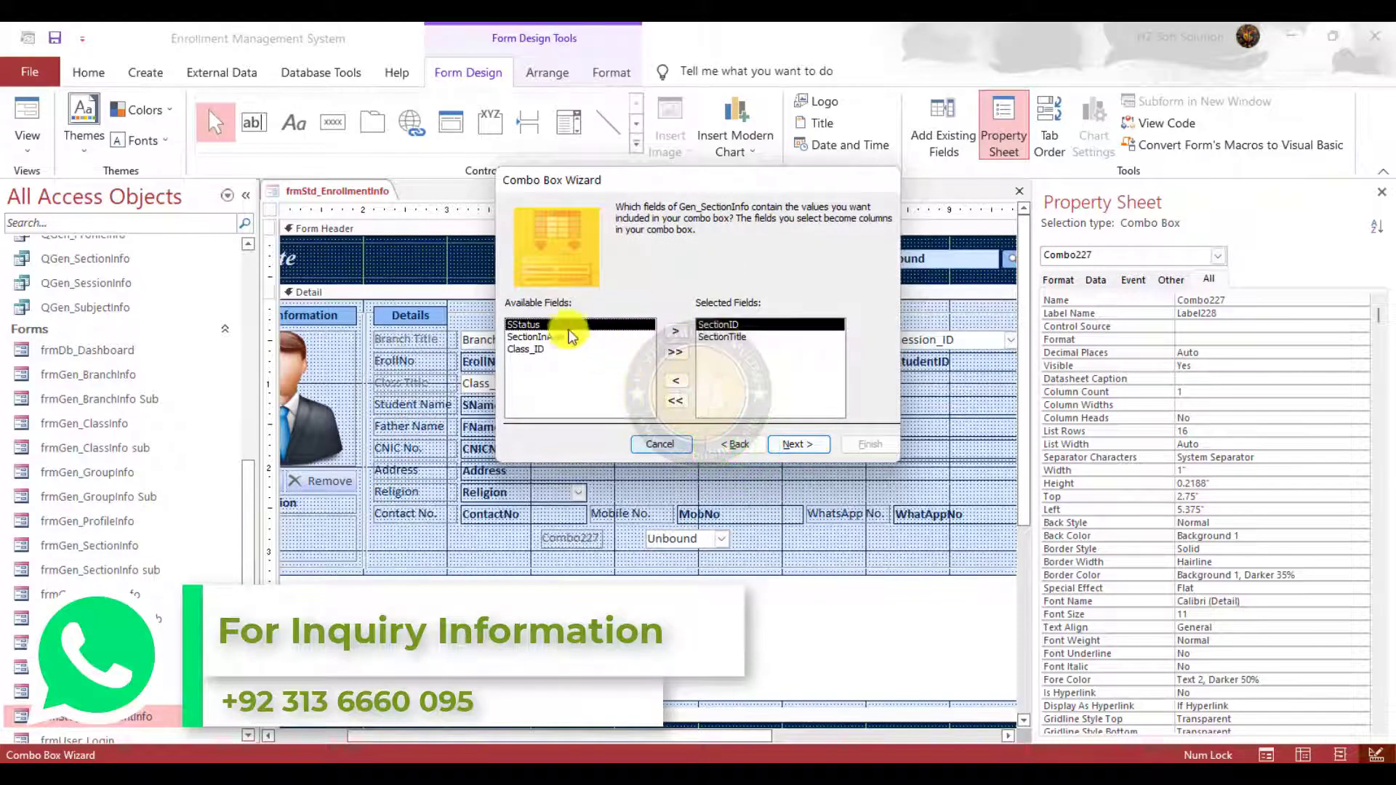
left_click(734, 336)
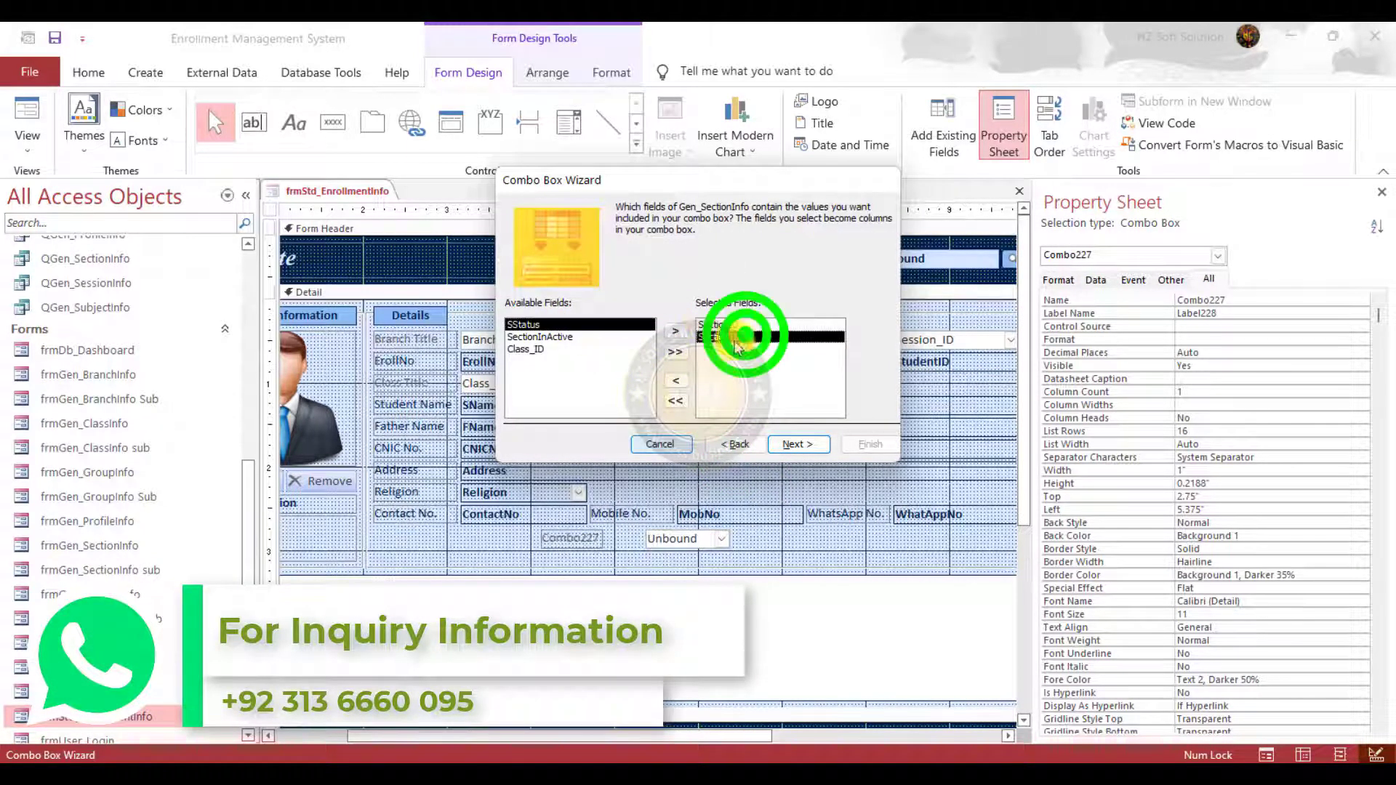
left_click(676, 381)
left_click(530, 338)
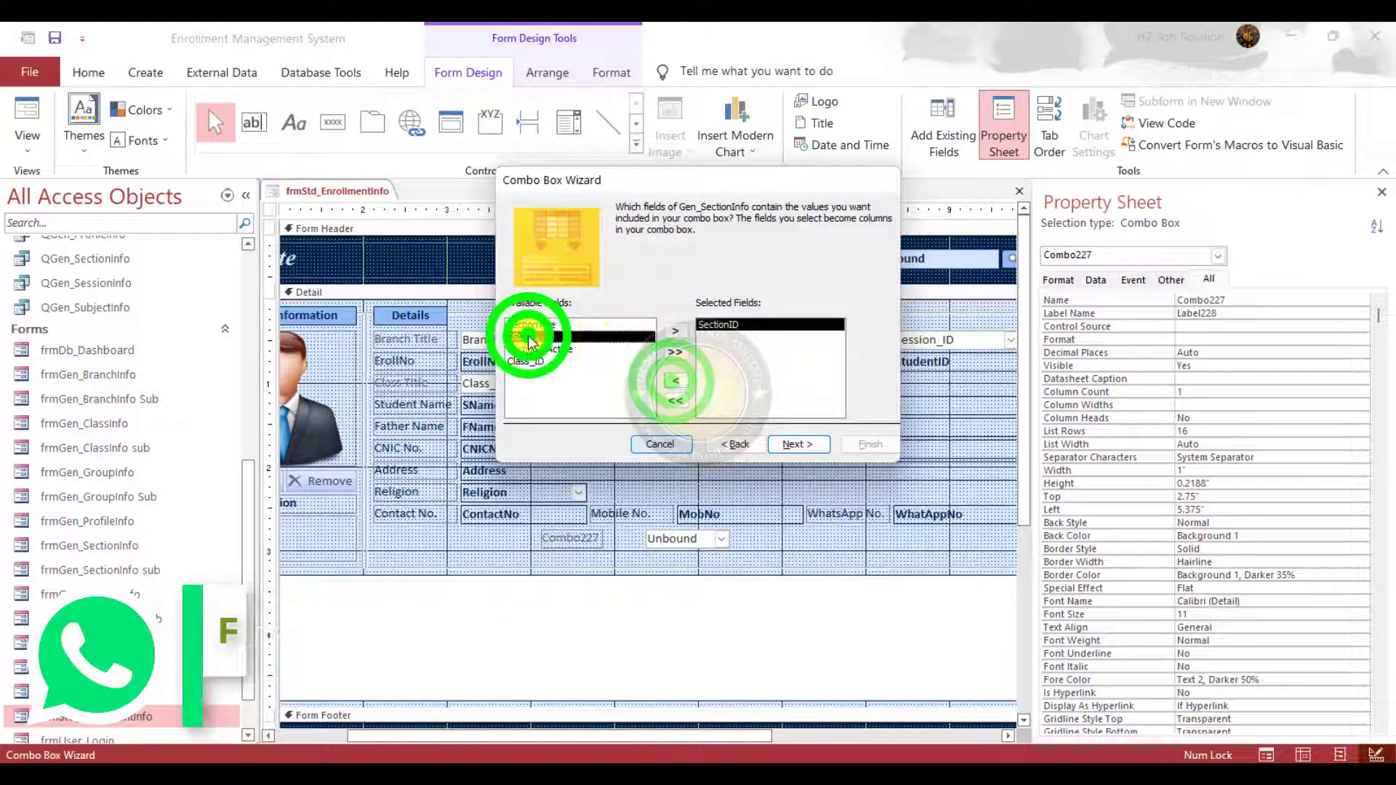
left_click(682, 323)
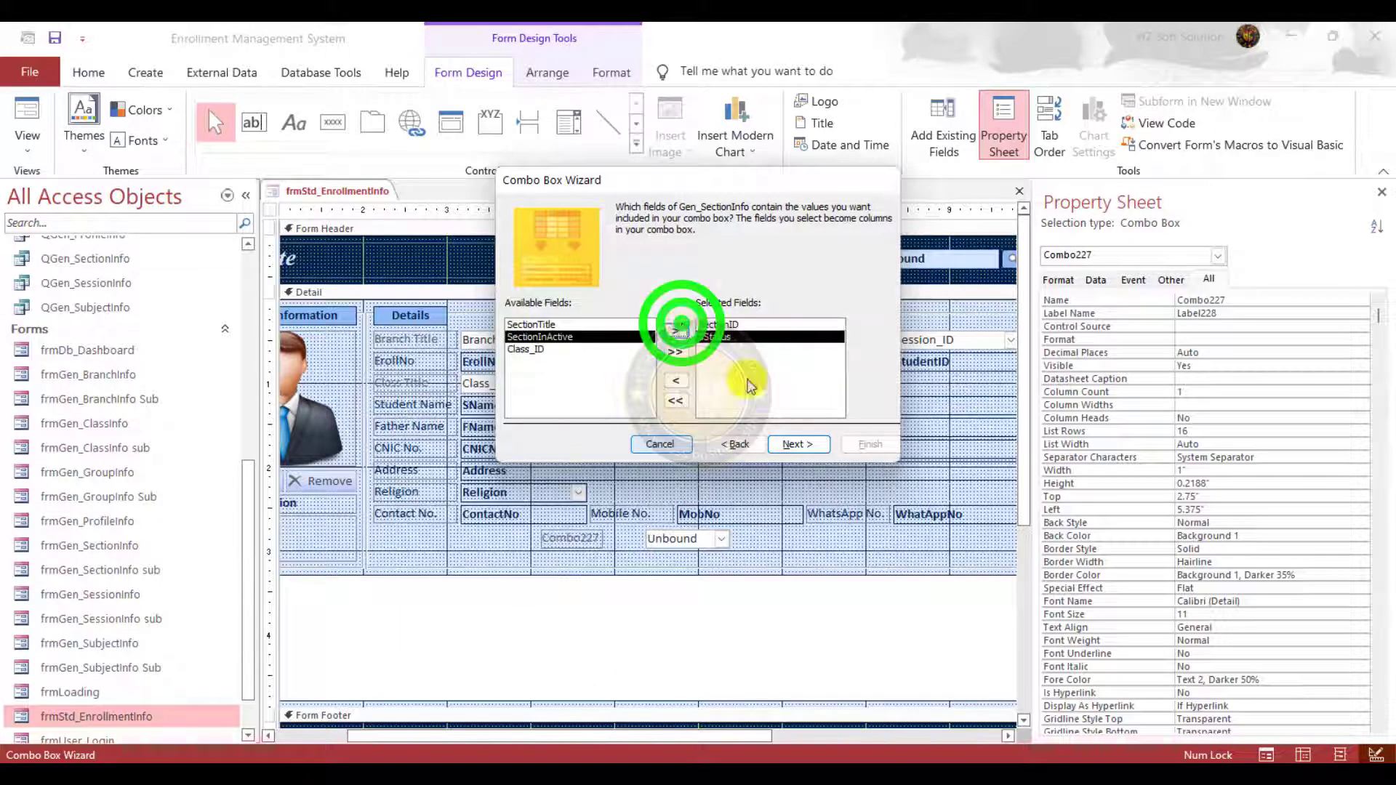
Sort the section list ascending by SectionID and then SStatus, keeping the key column hidden
left_click(782, 444)
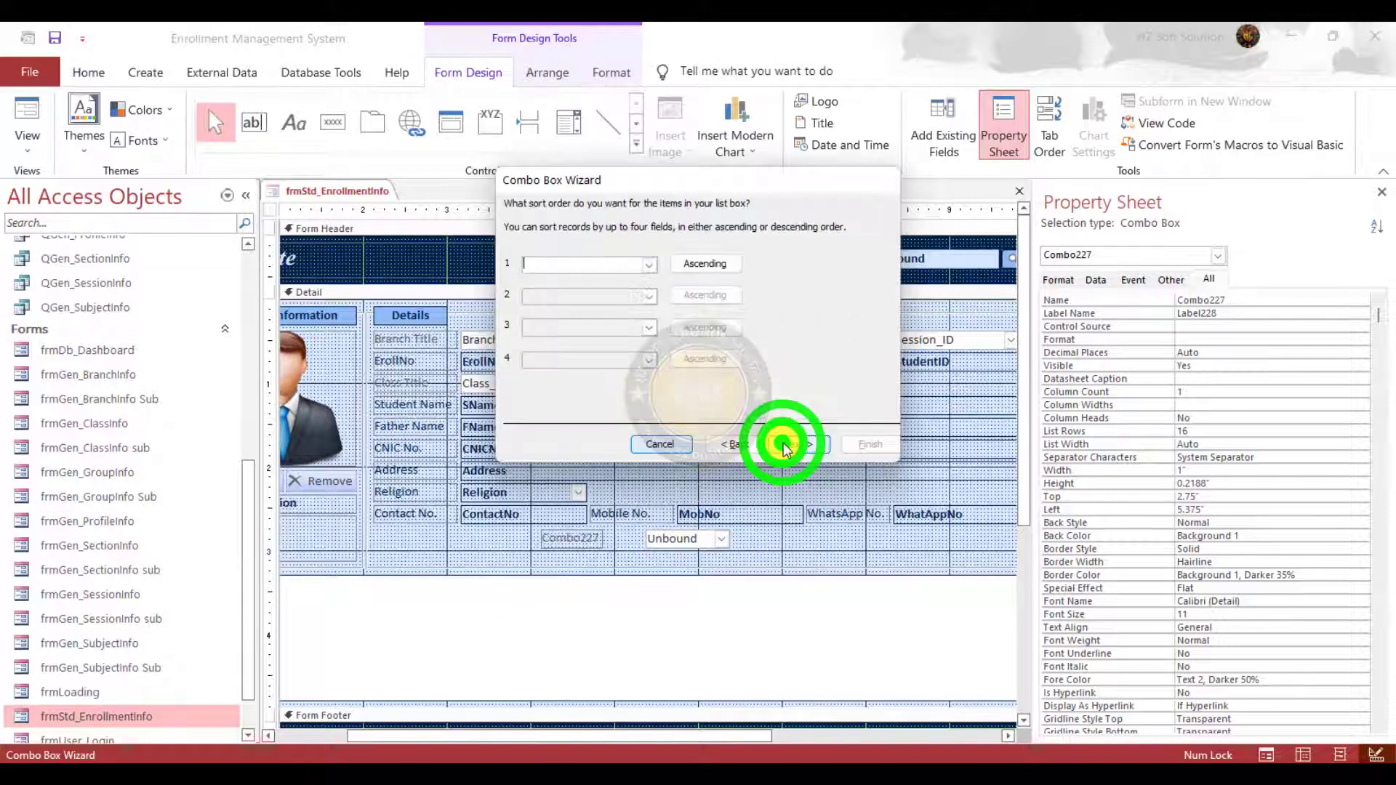
left_click(651, 265)
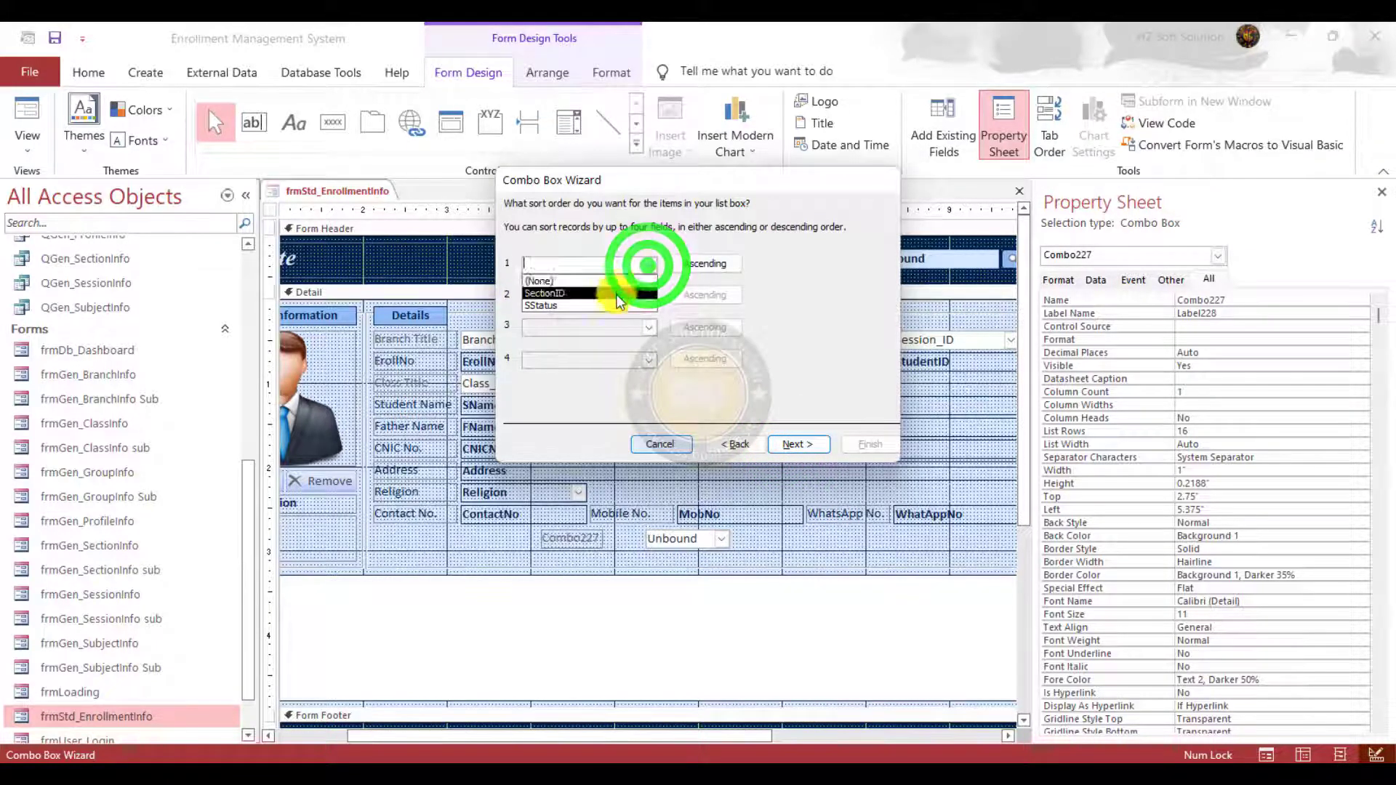
left_click(615, 295)
left_click(645, 299)
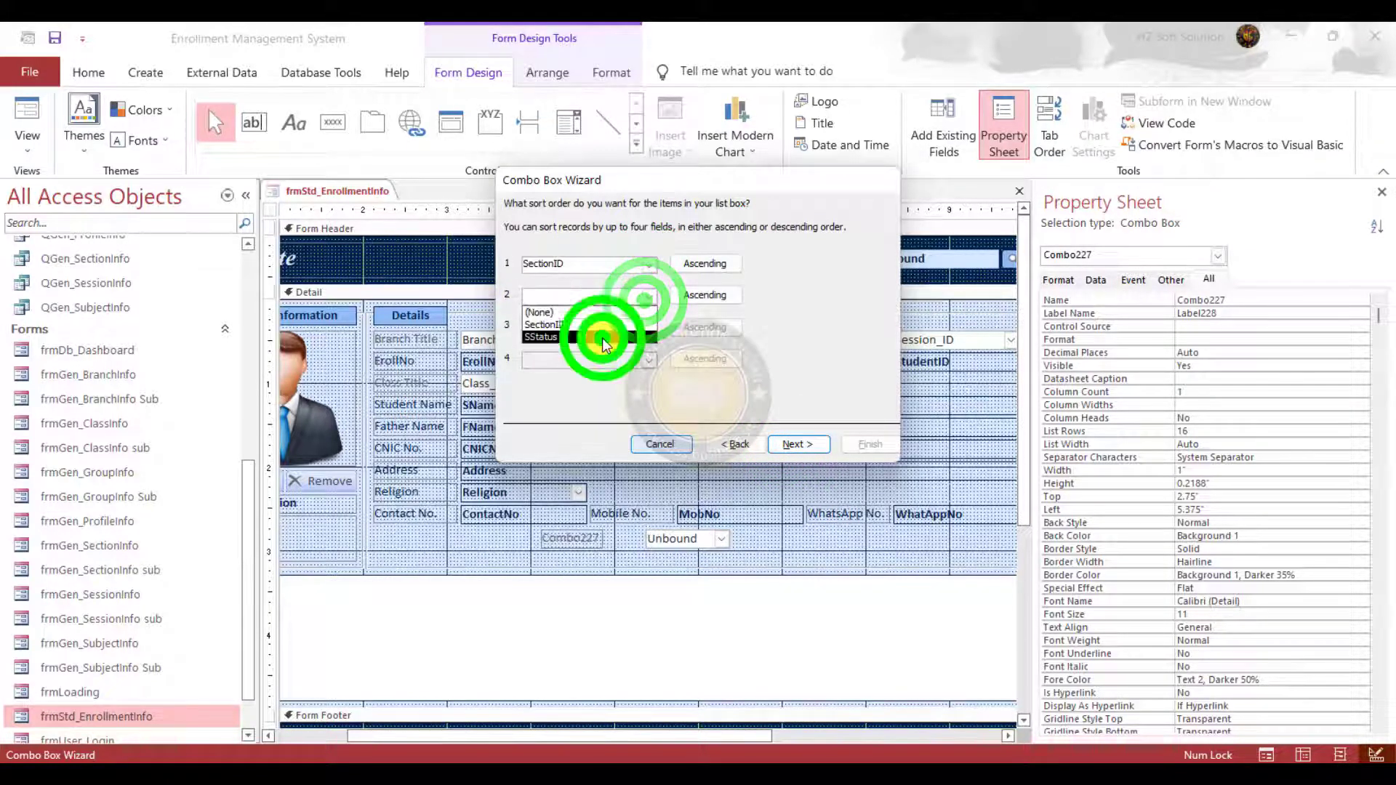
left_click(602, 337)
left_click(793, 445)
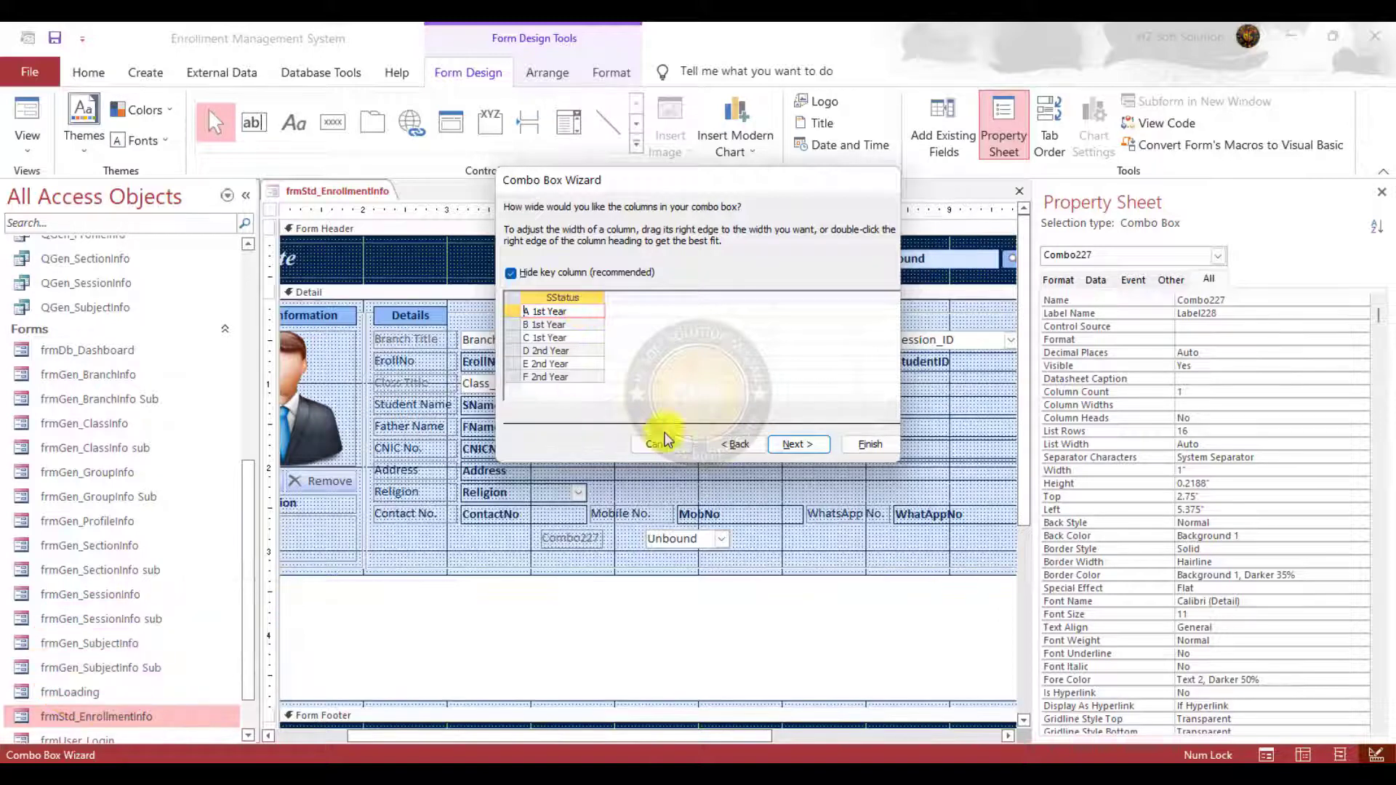
left_click(798, 444)
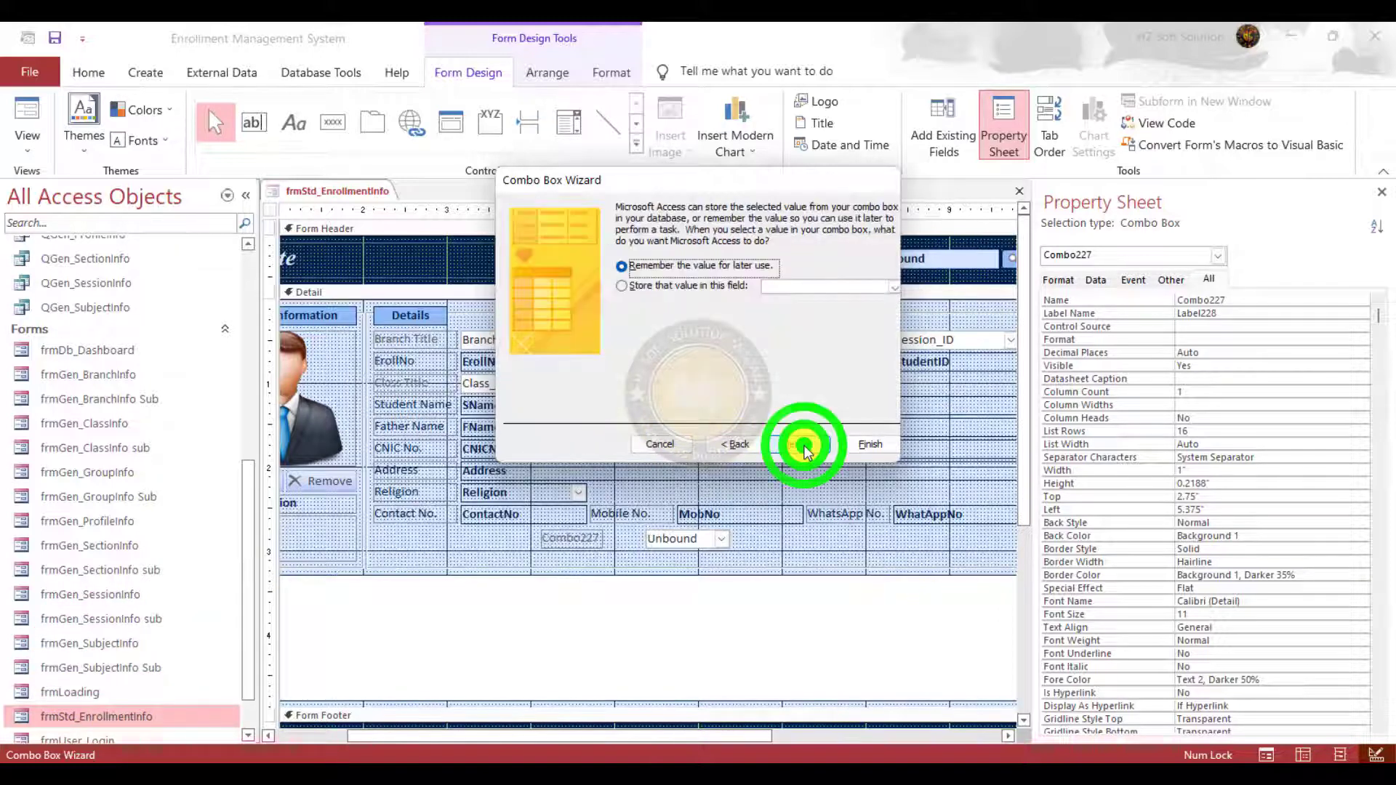
Store the combo box value in the Section_ID field and finish the wizard with the label Section Title
left_click(678, 287)
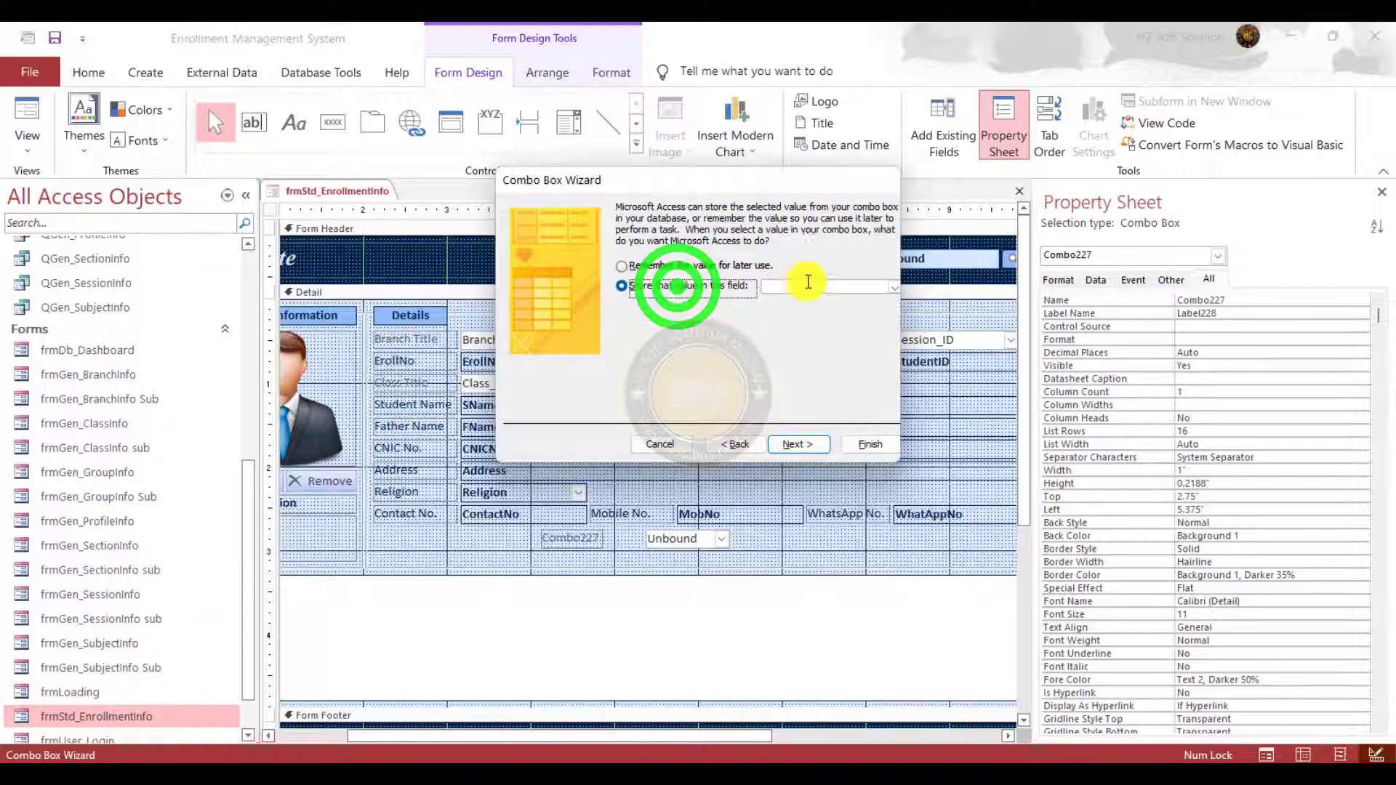
left_click(894, 287)
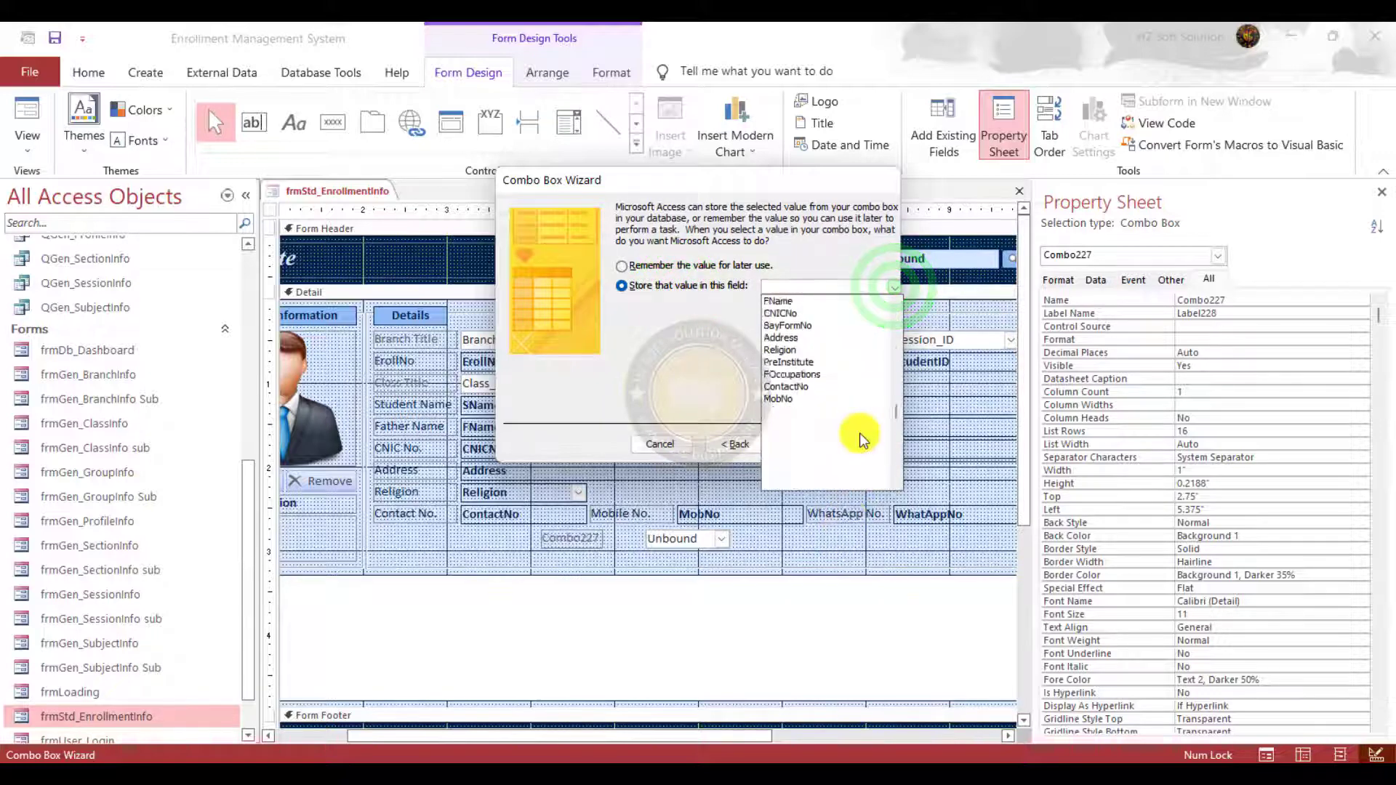
scroll(860, 434, "down", 3)
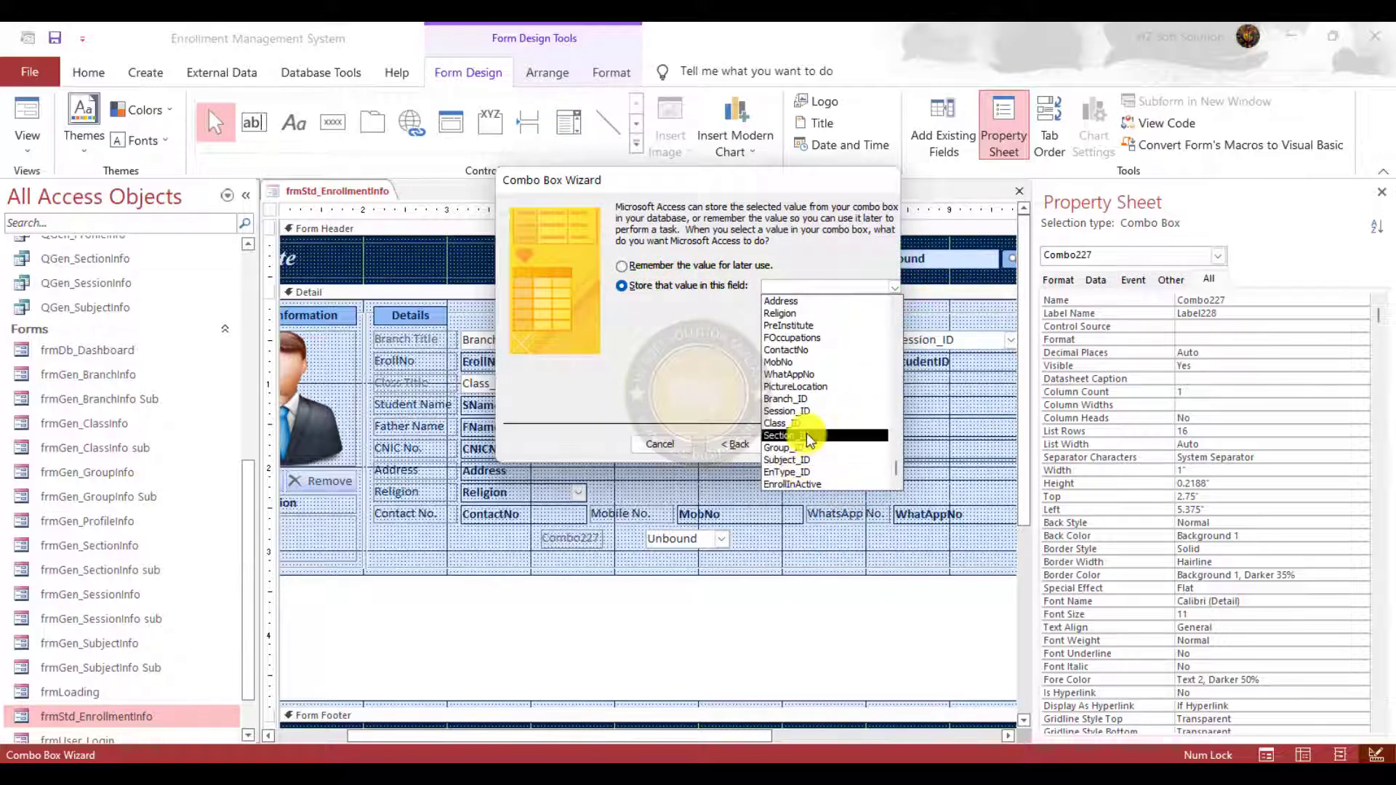
left_click(804, 435)
left_click(800, 447)
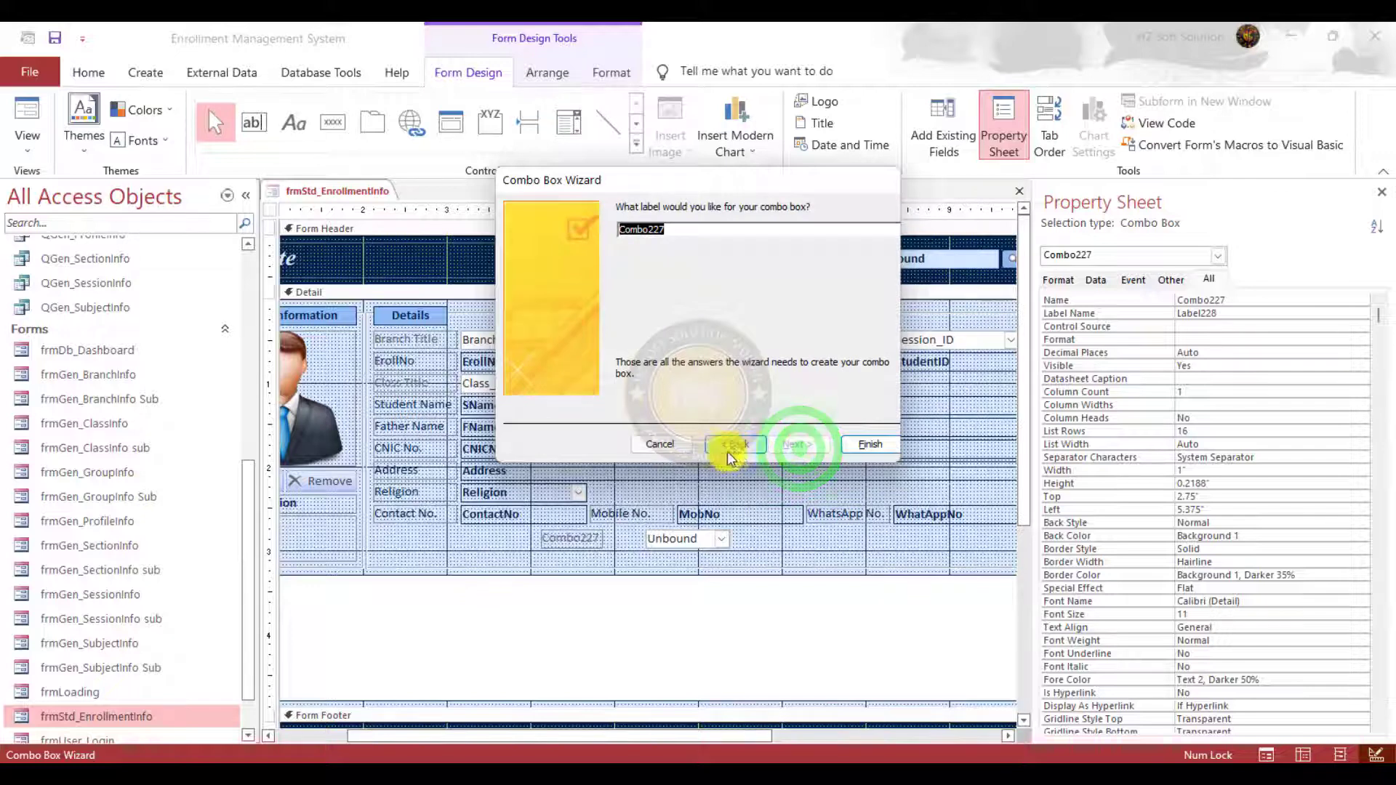
type("cbo")
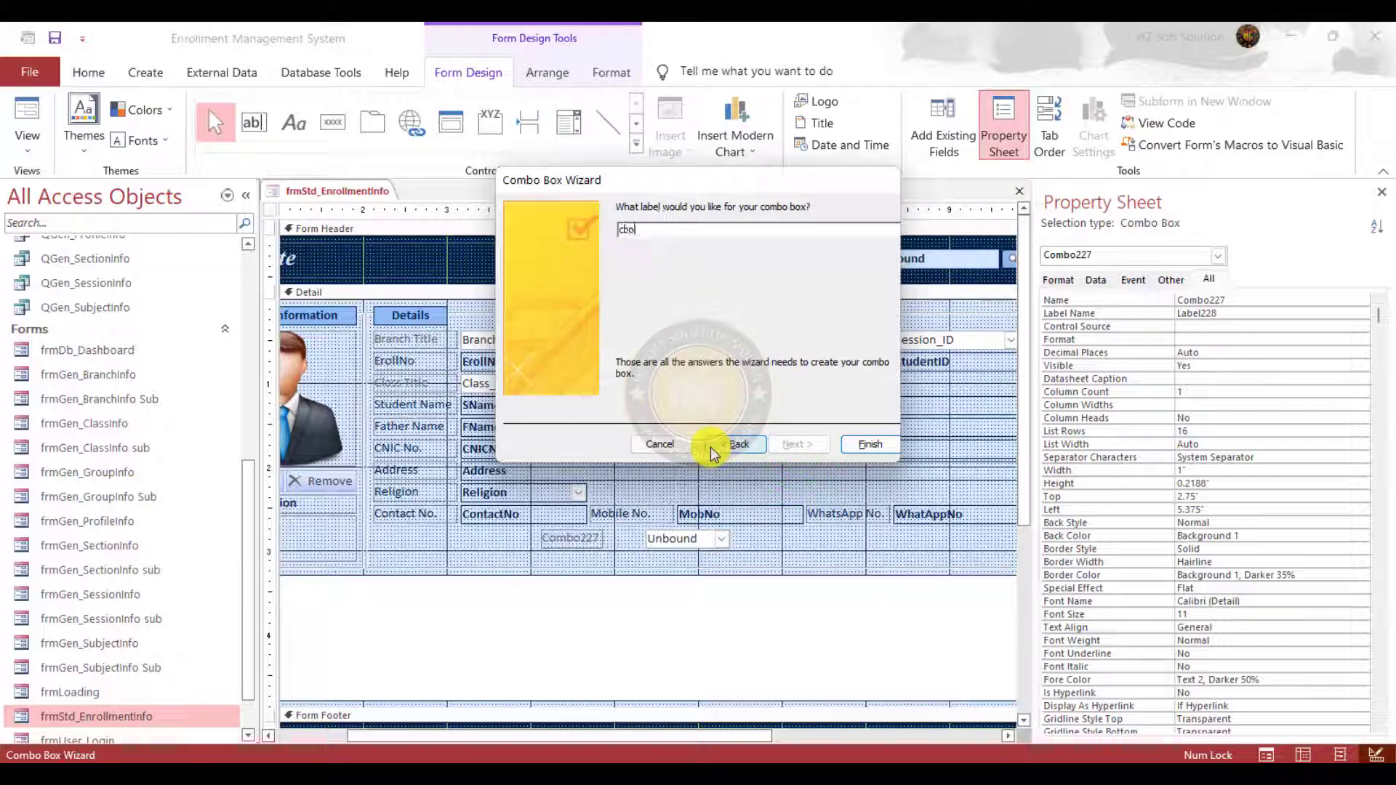
type("S")
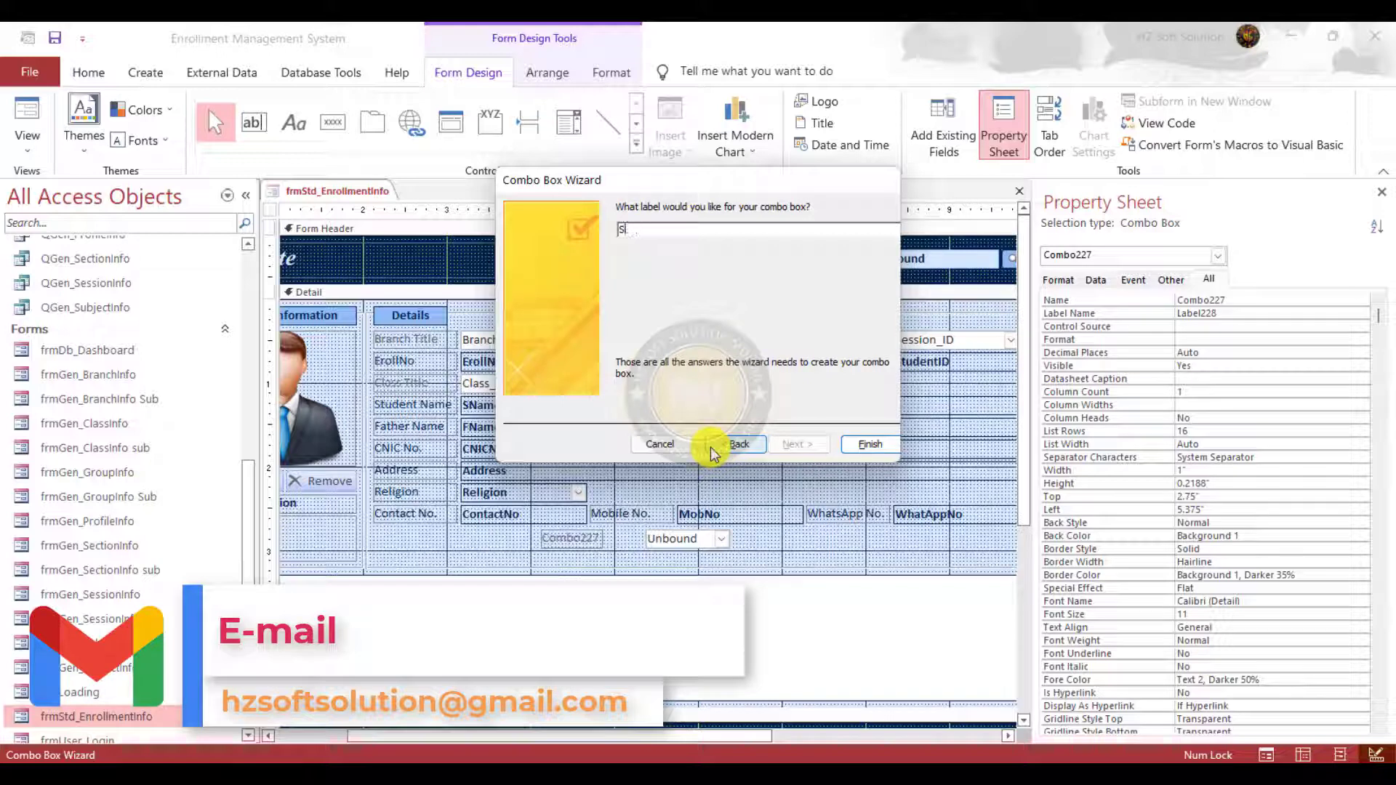
type("ection Title")
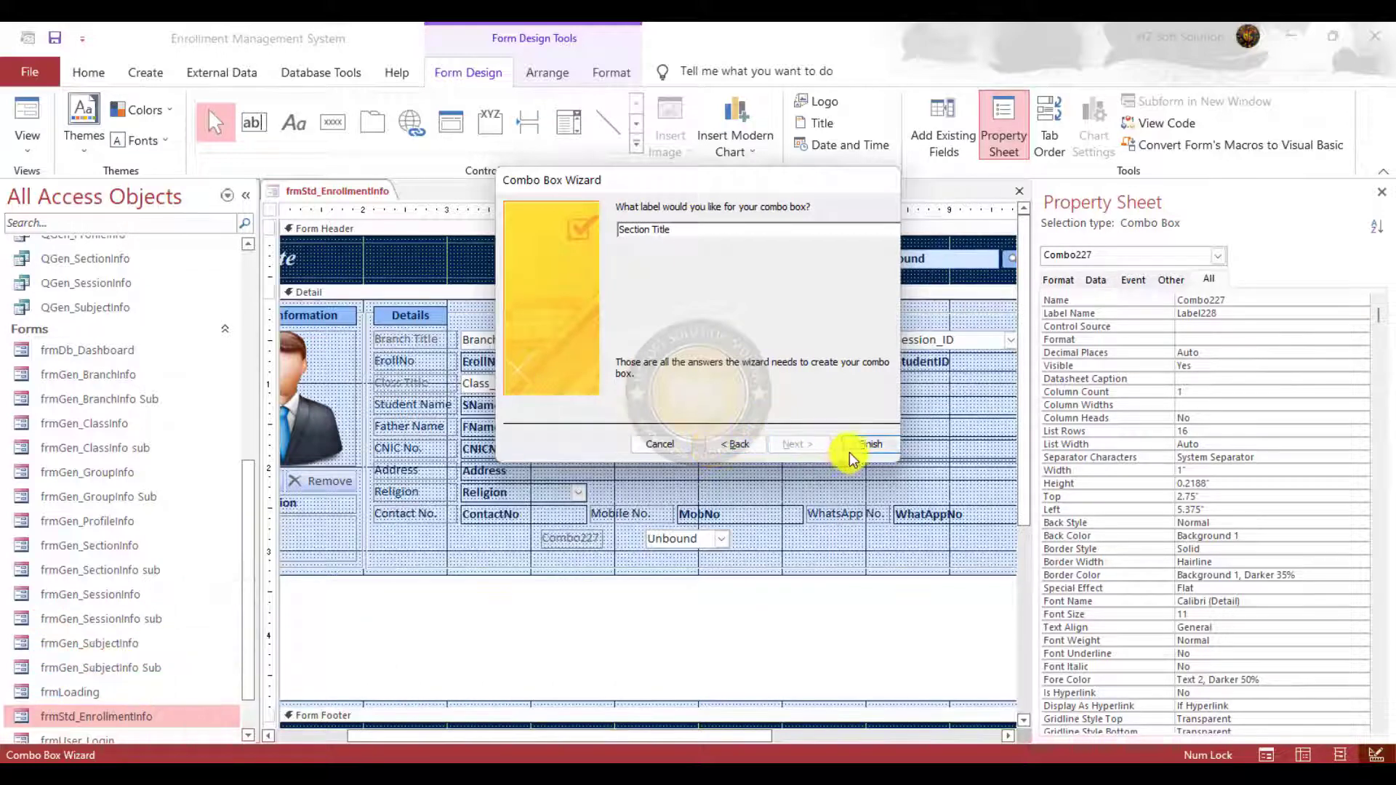
left_click(875, 441)
Name the Section_ID combo box cboSection
left_click(711, 553)
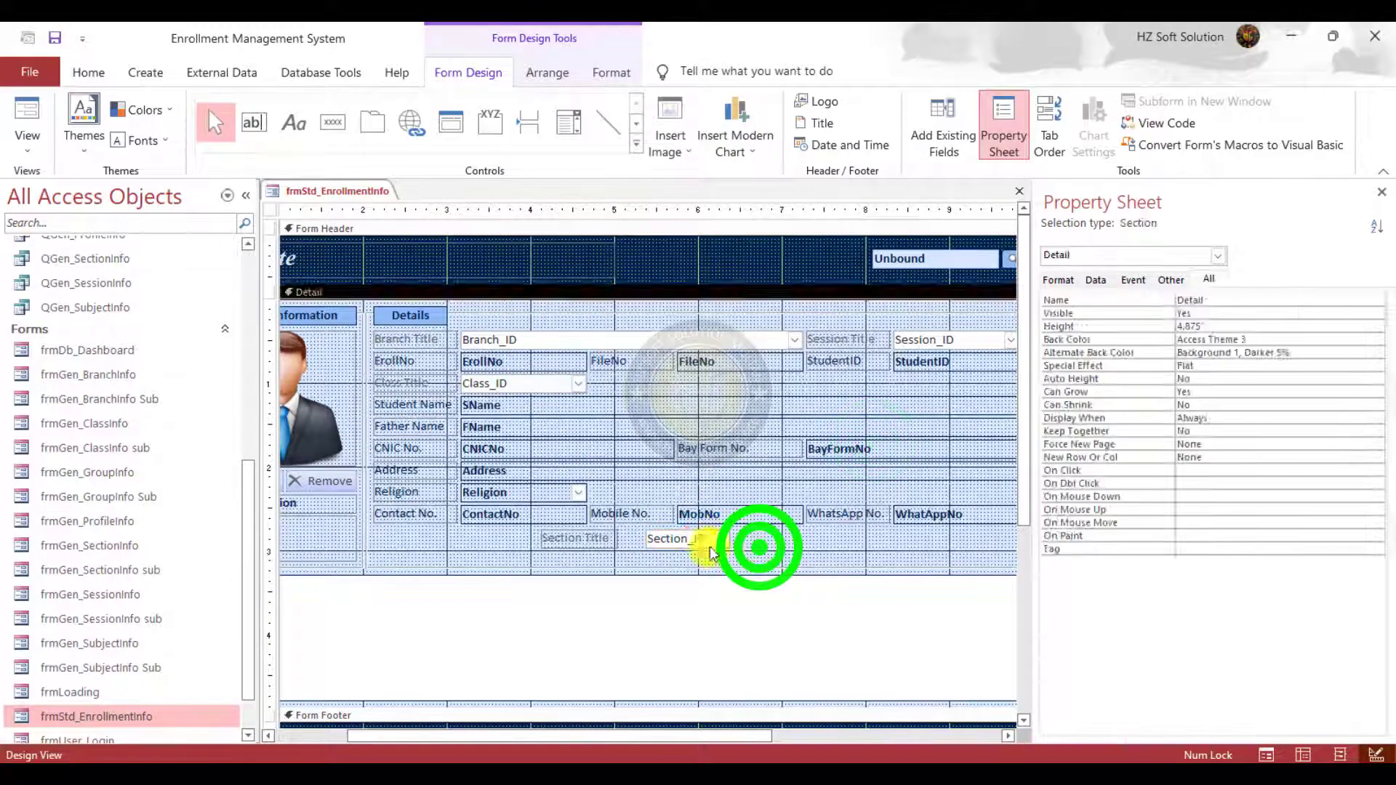
left_click(714, 542)
left_click(1248, 299)
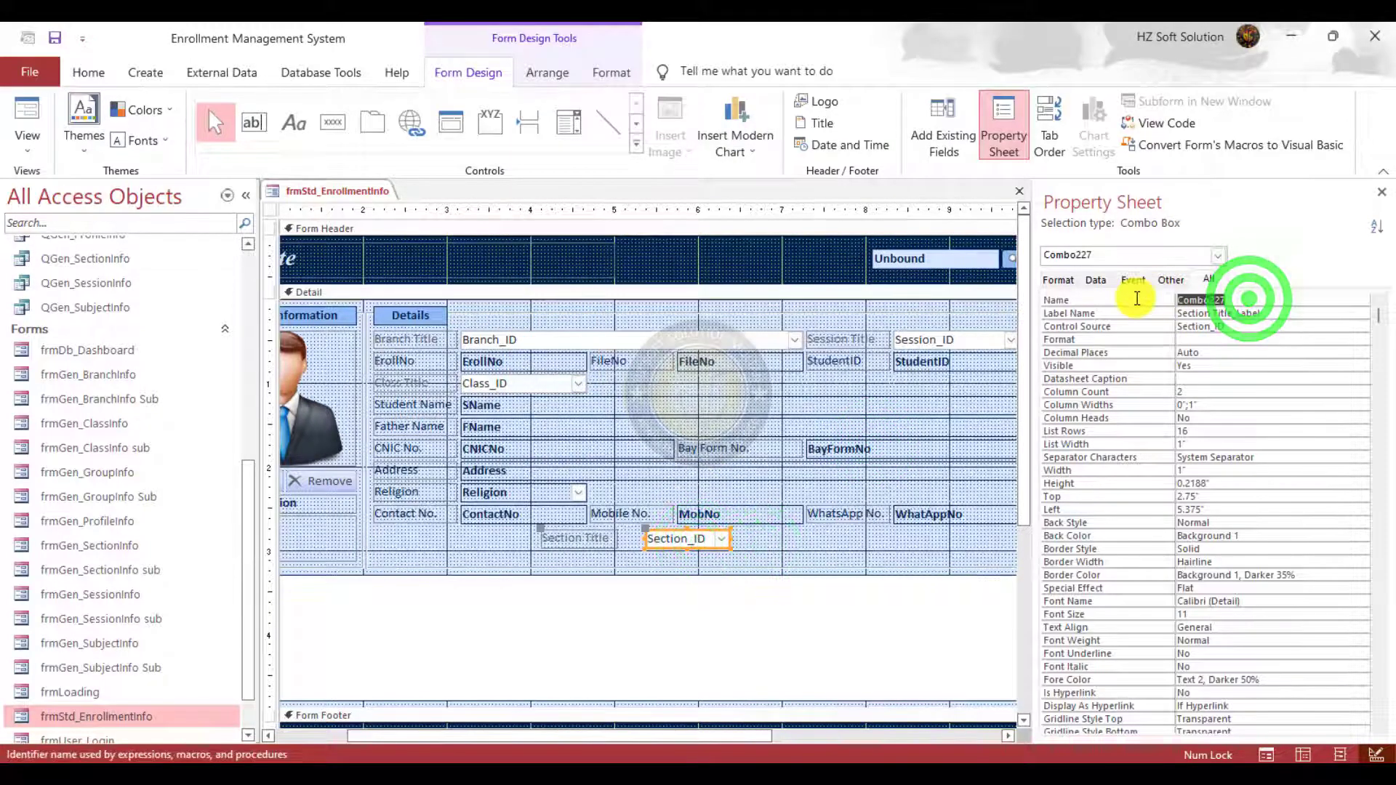
type("cboS")
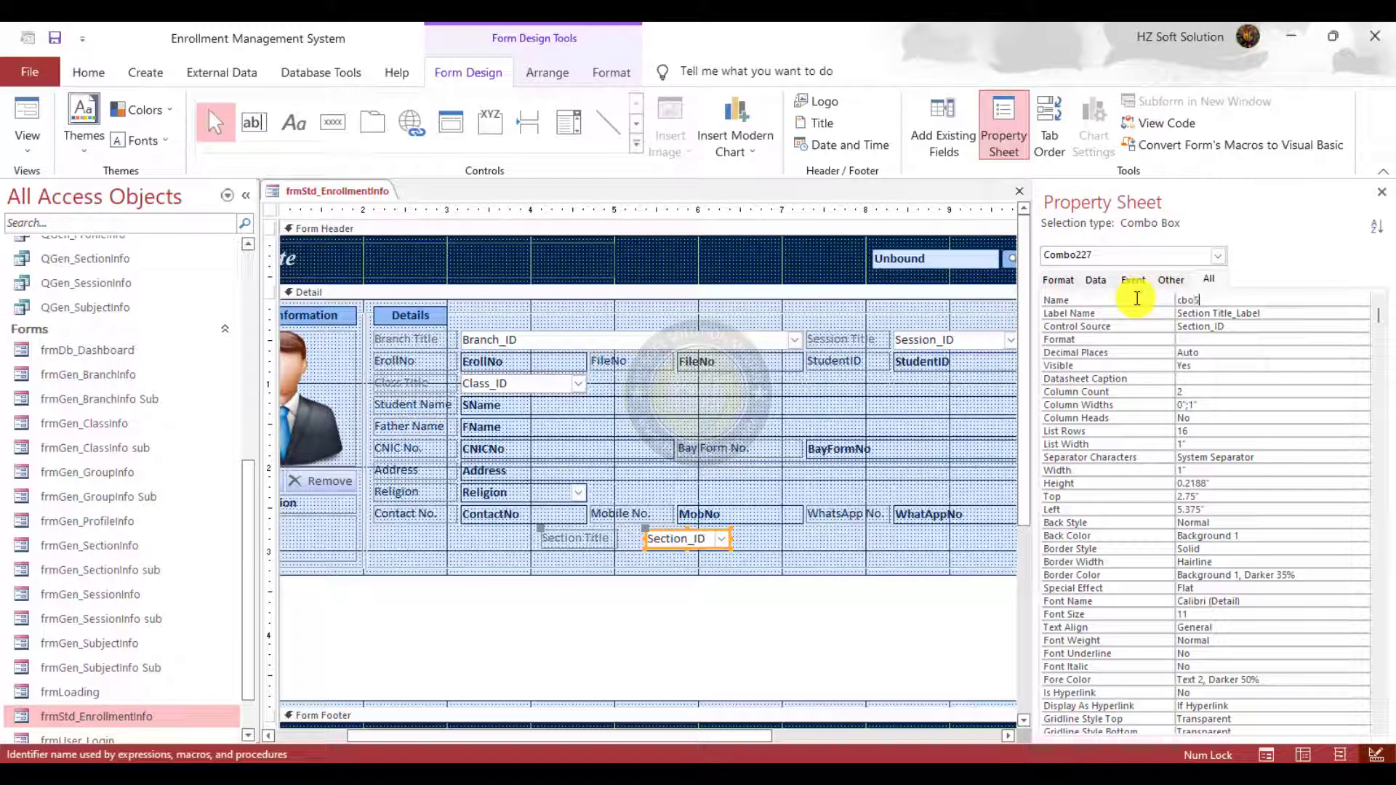
type("ection")
key("Return")
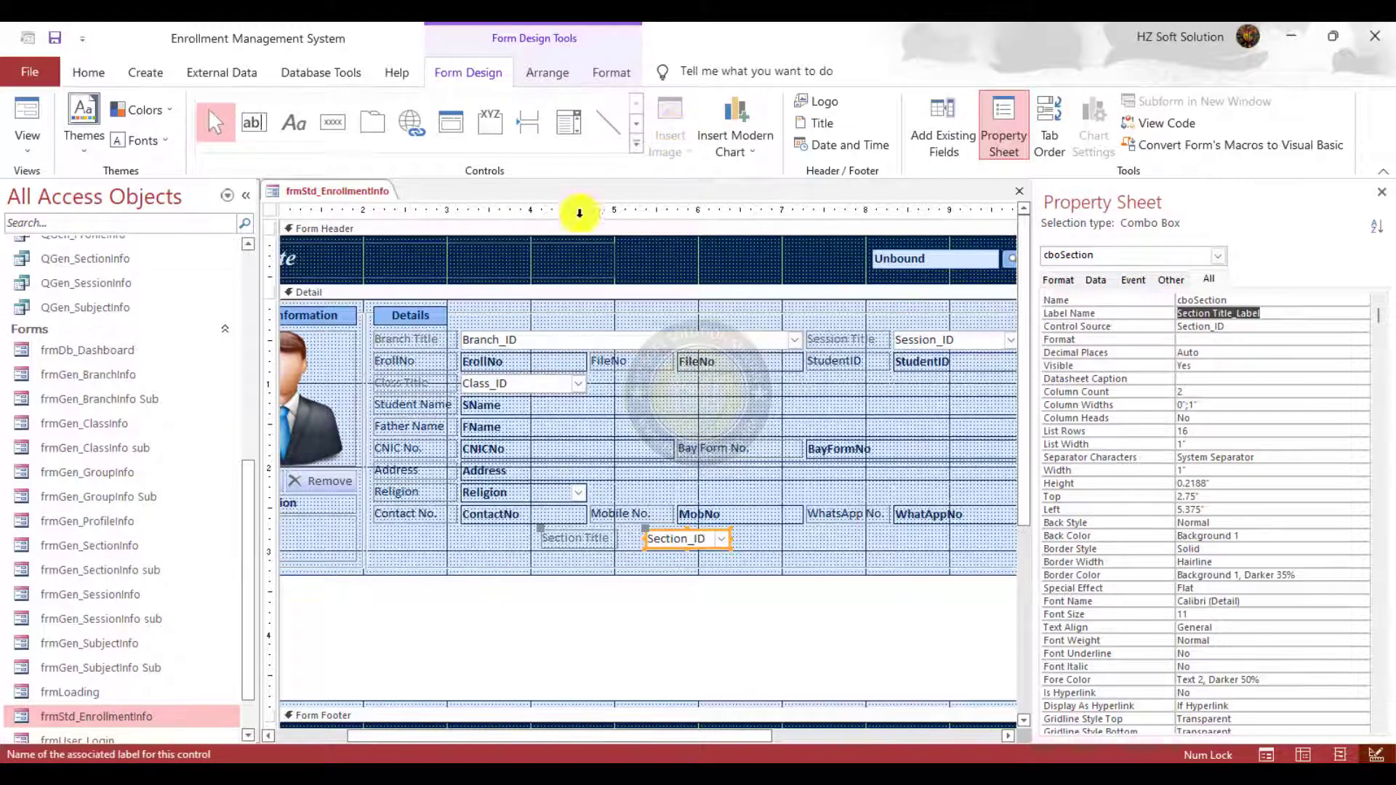
Place the Section_ID combo box and its Section Title label in the layout beside Class_ID, beneath FileNo, and save the form
left_click(509, 539)
left_click_drag(585, 540, 599, 385)
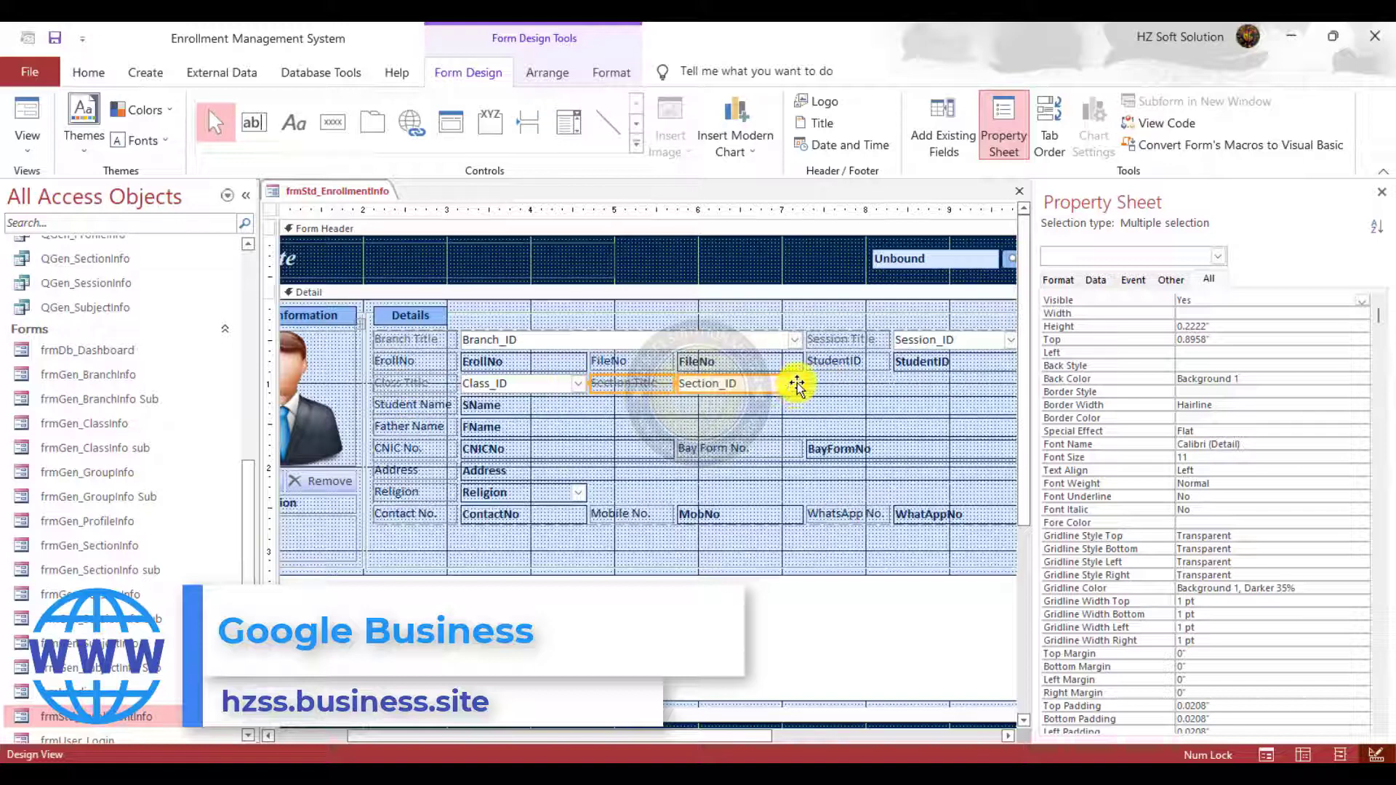
left_click(61, 42)
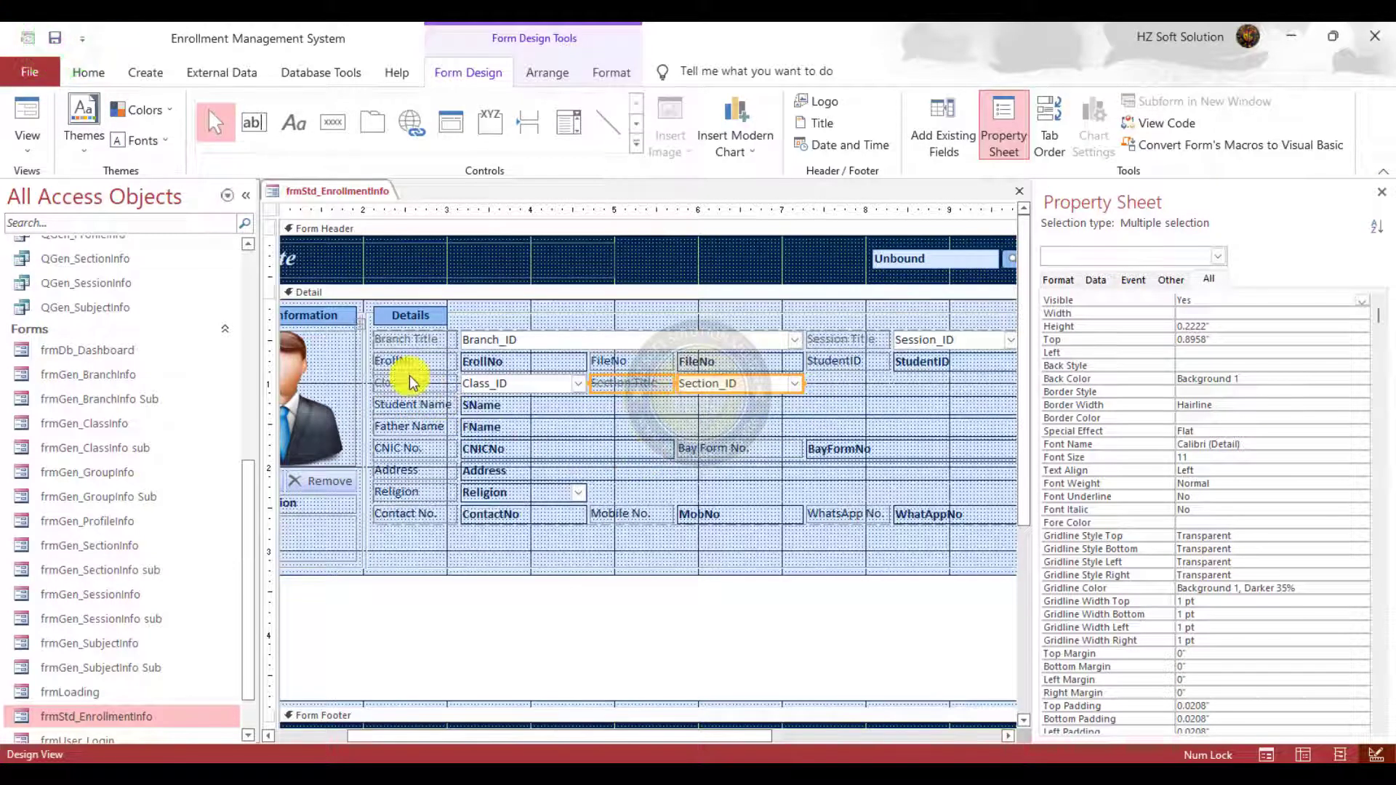
Open the row source query of the cboClass combo box and replace its displayed ClassTitle column with Status
left_click(432, 382)
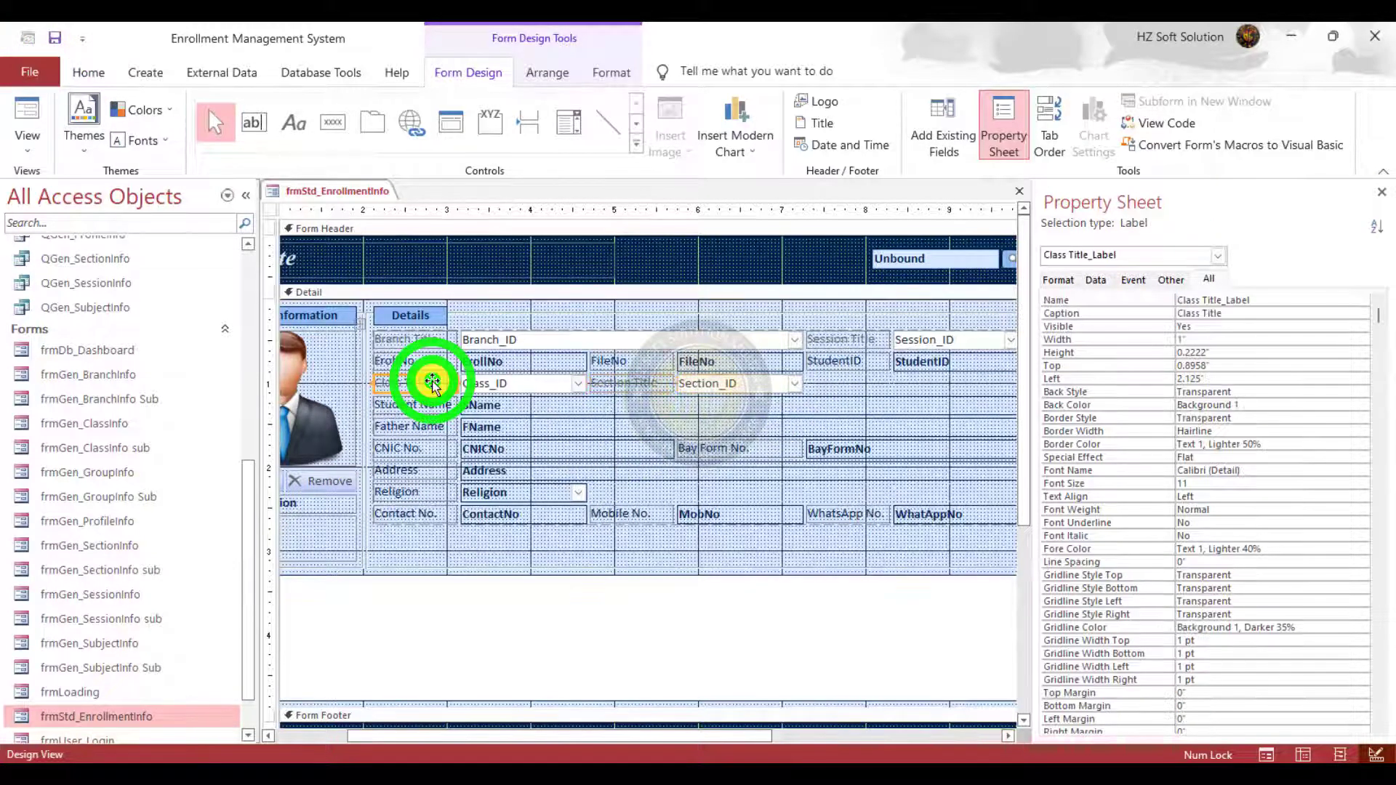
left_click(552, 387)
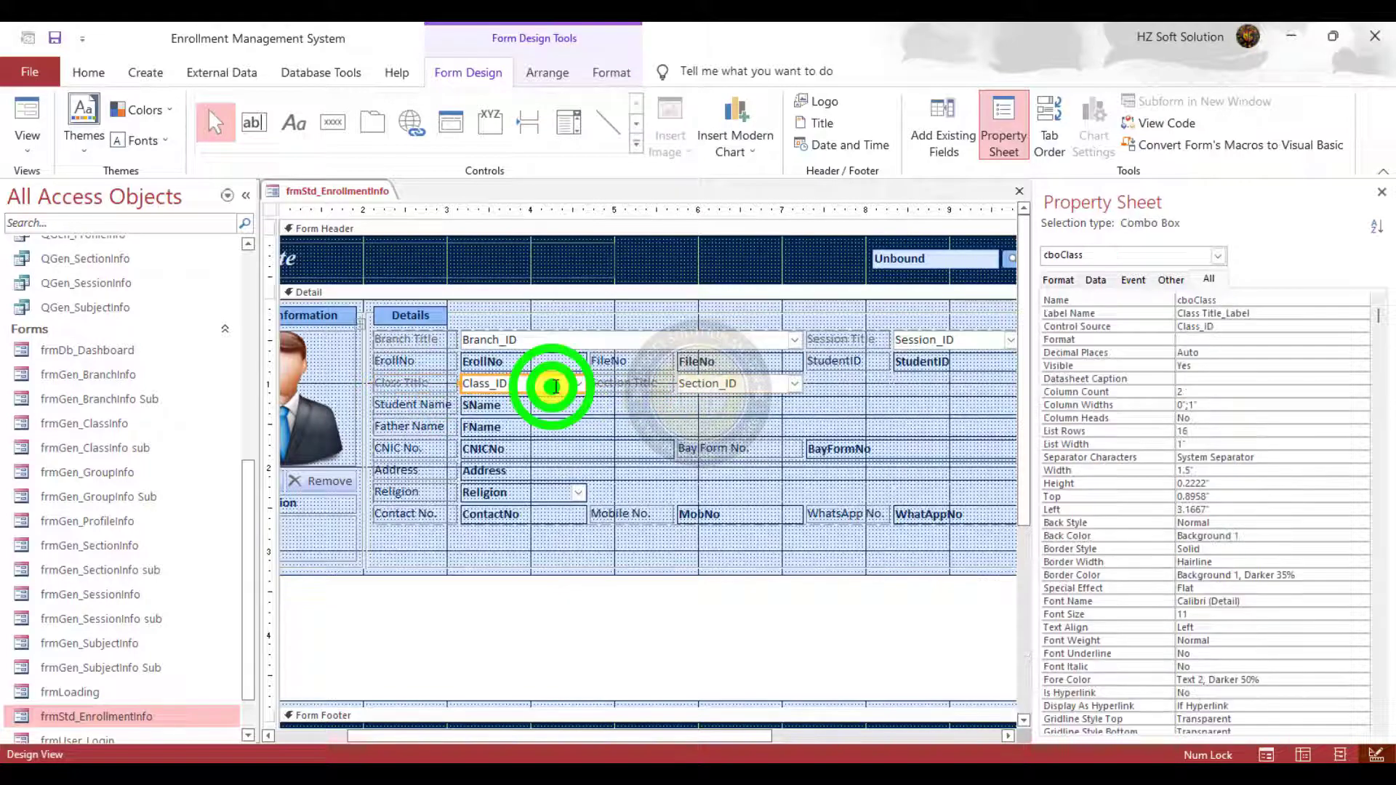
left_click(1096, 280)
left_click(1307, 313)
left_click(1383, 315)
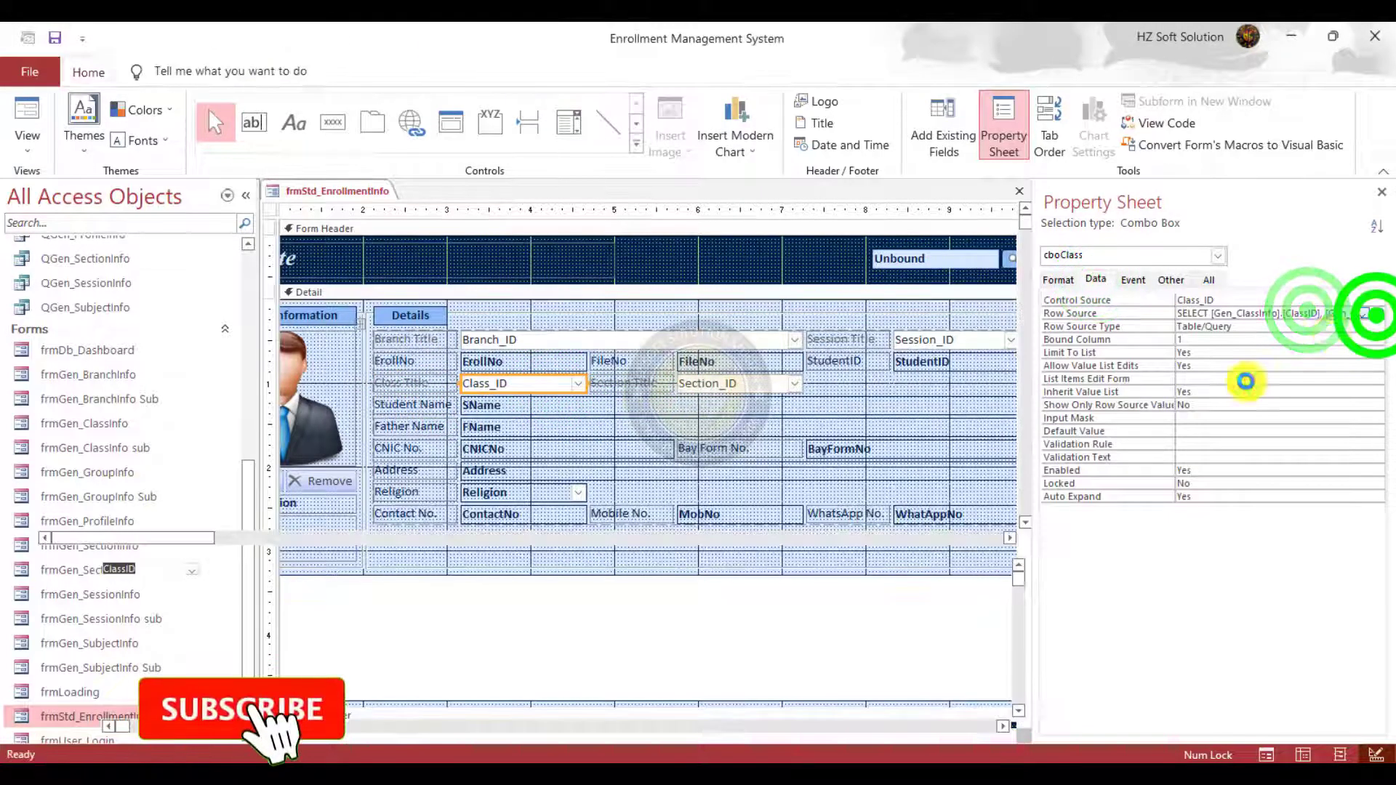
left_click(266, 571)
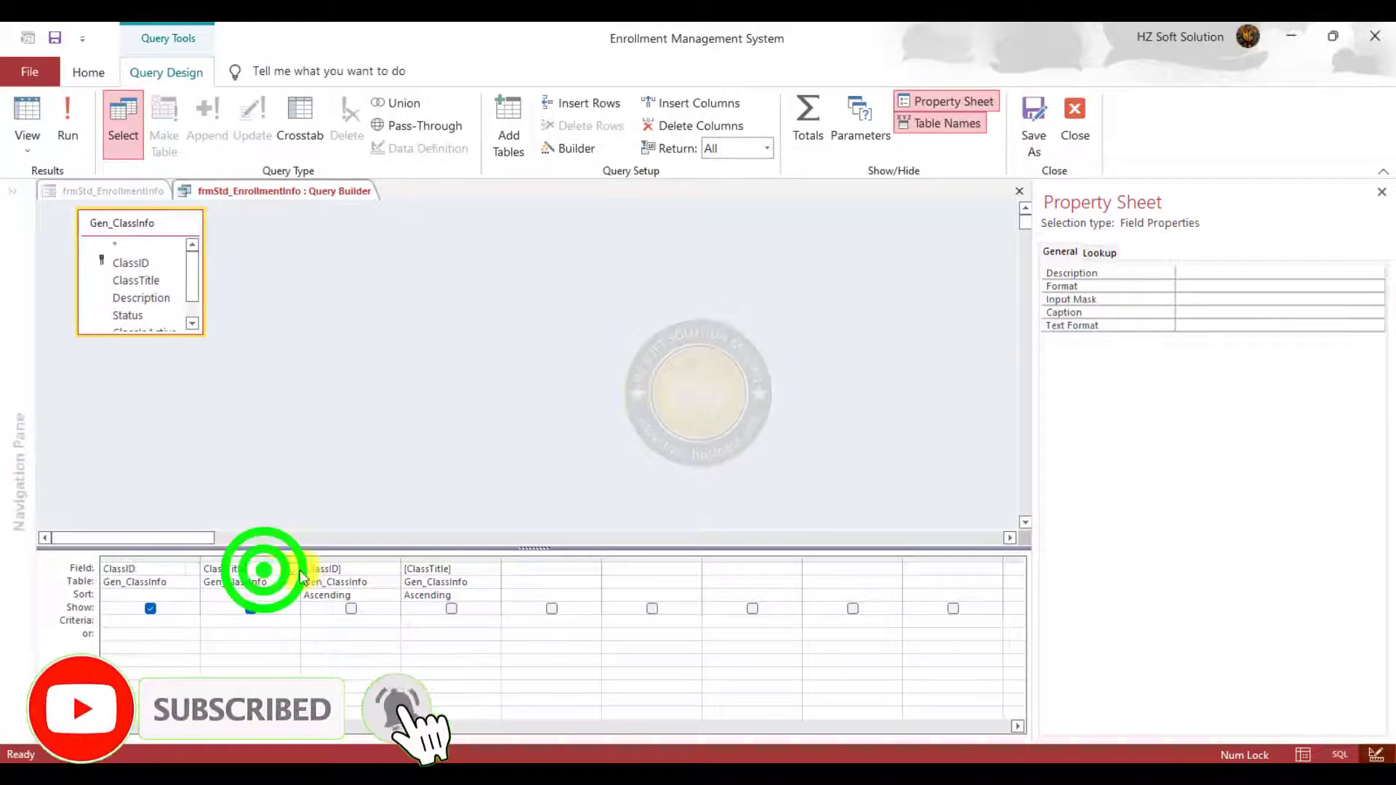
left_click(292, 570)
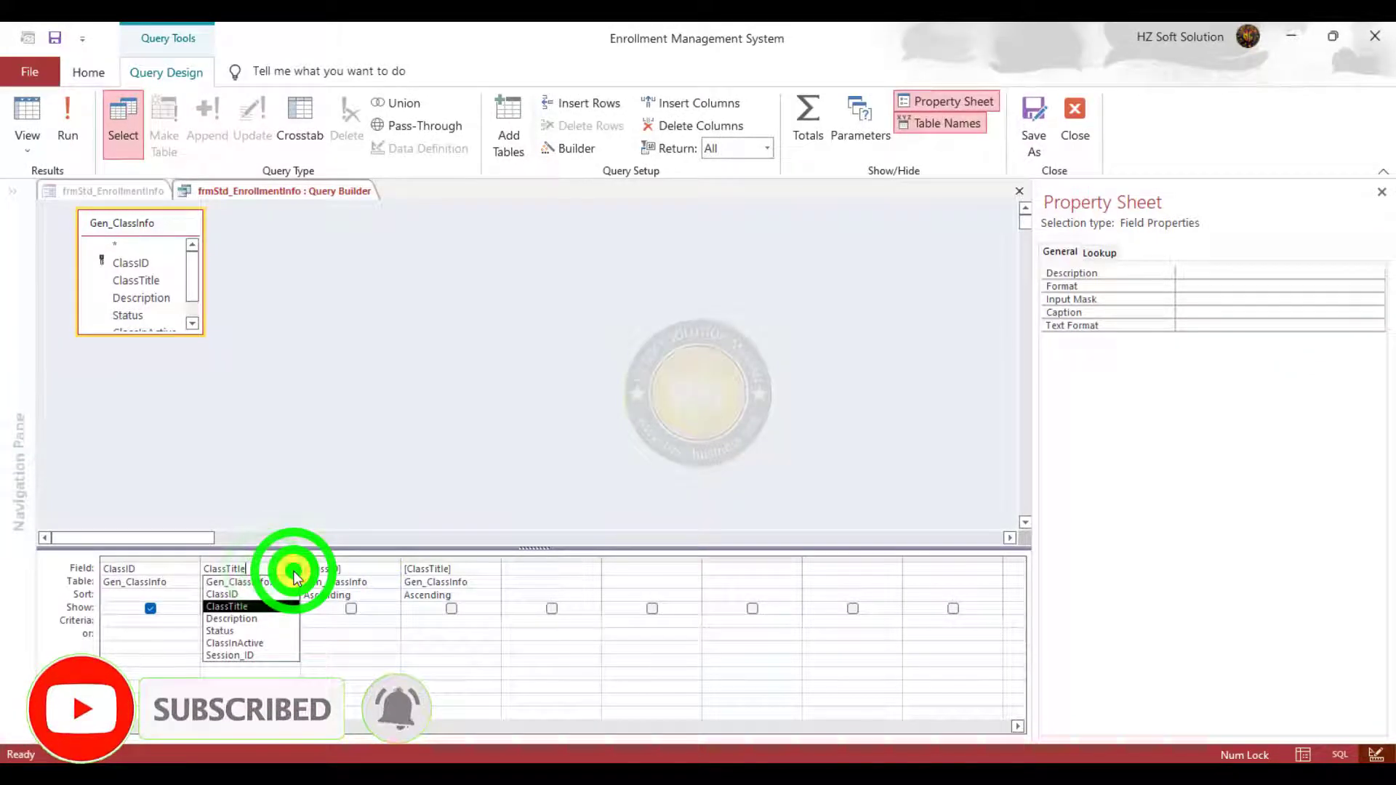
left_click(251, 629)
Replace the ClassTitle sort field with Status in the class row source query, keeping the ascending order
key("ctrl+c")
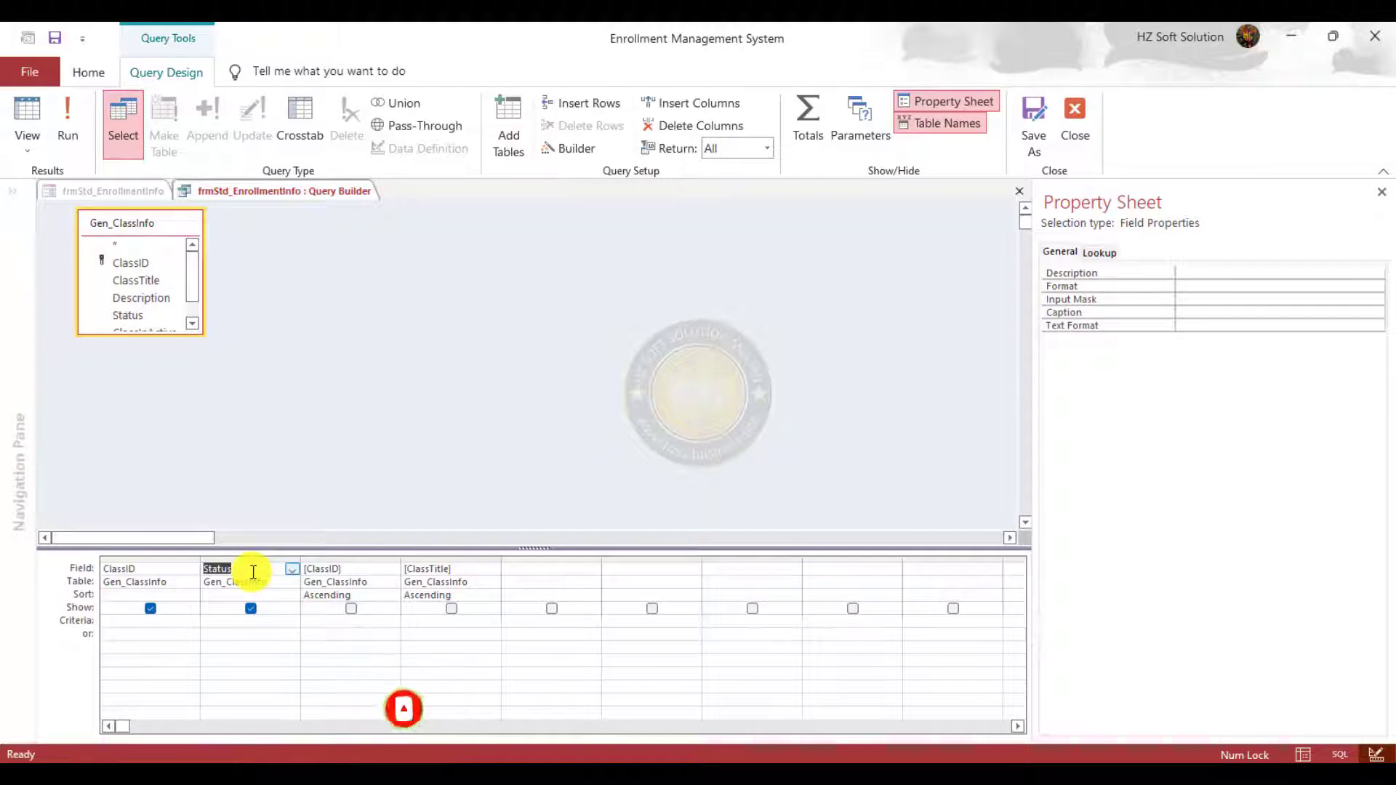
double_click(433, 570)
key("ctrl+v")
left_click(453, 635)
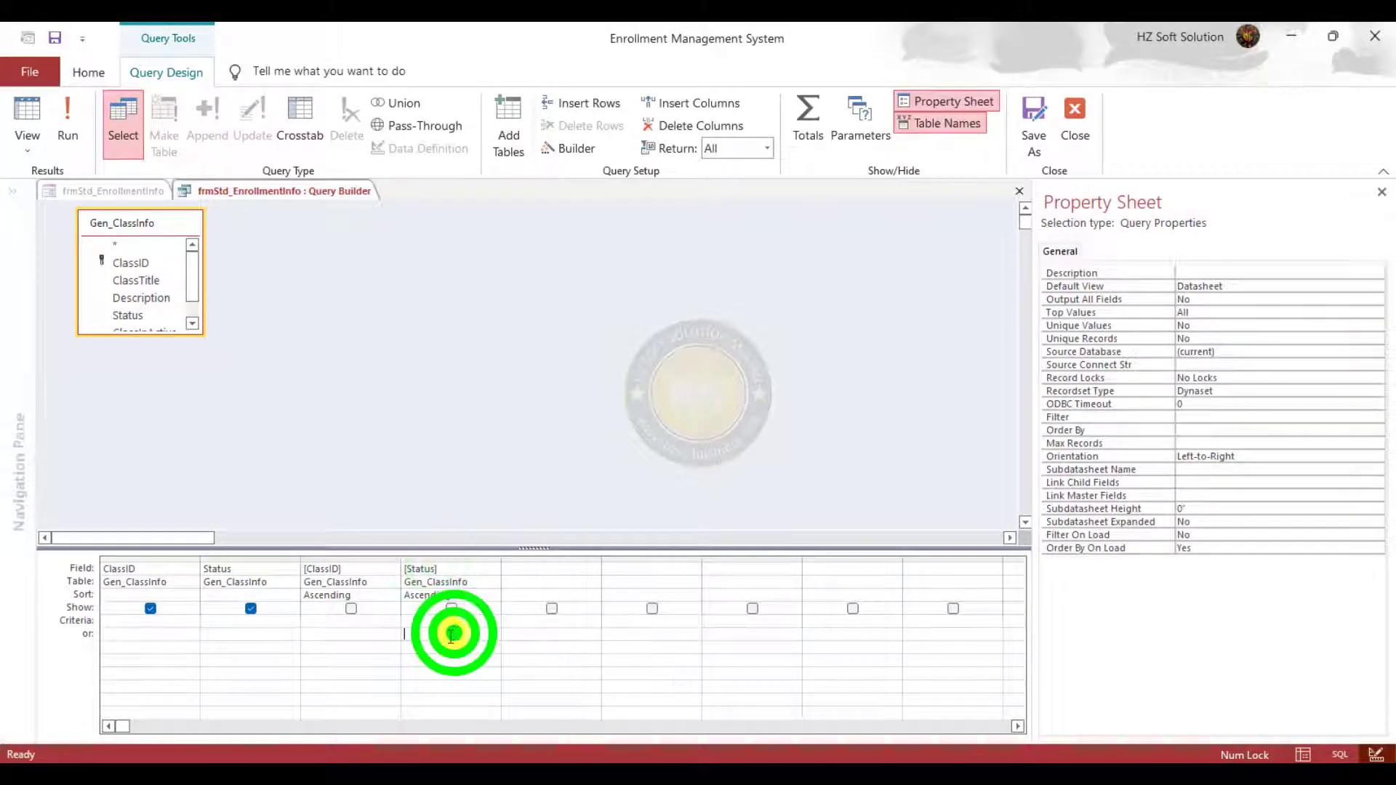
Preview the class query's records, then save it back to the cboClass row source and save the form
left_click(64, 115)
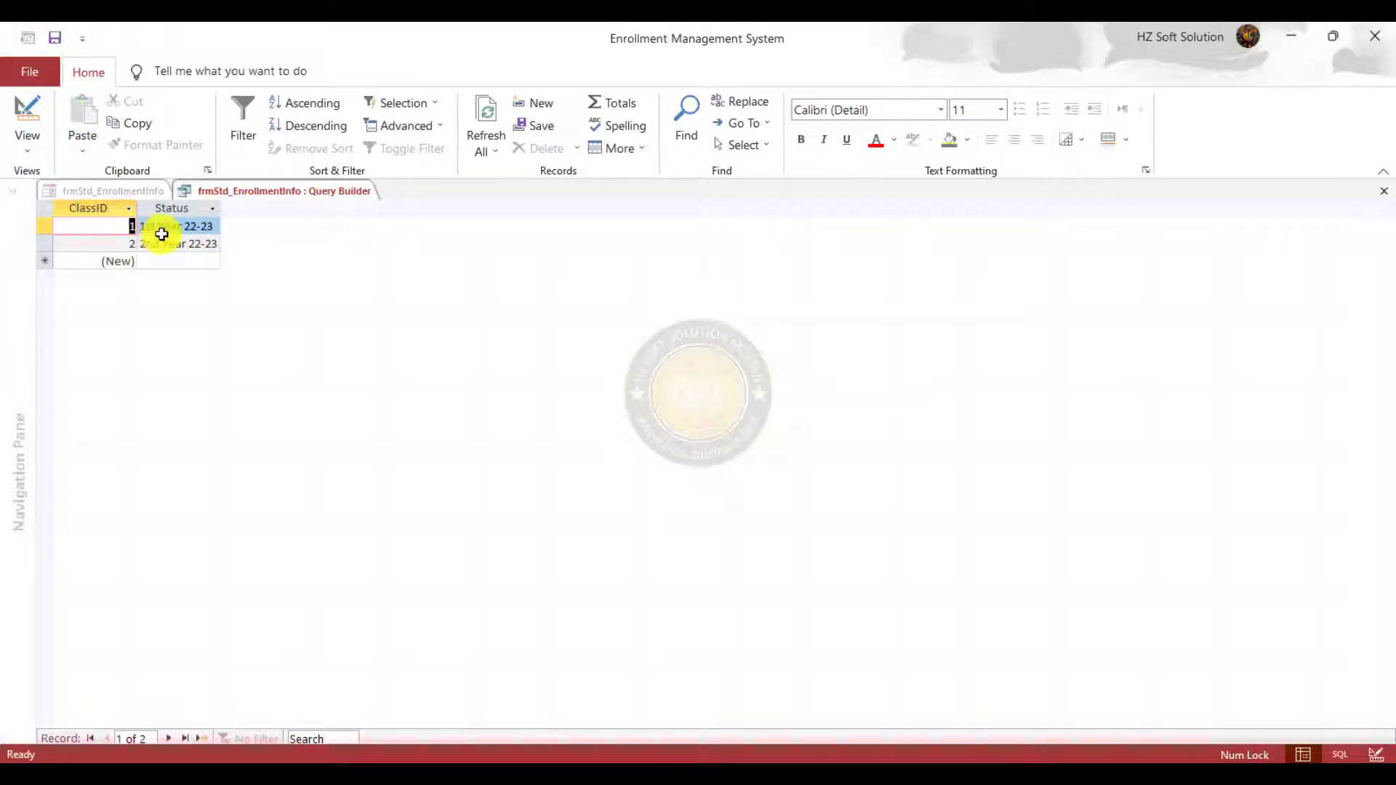
left_click(54, 39)
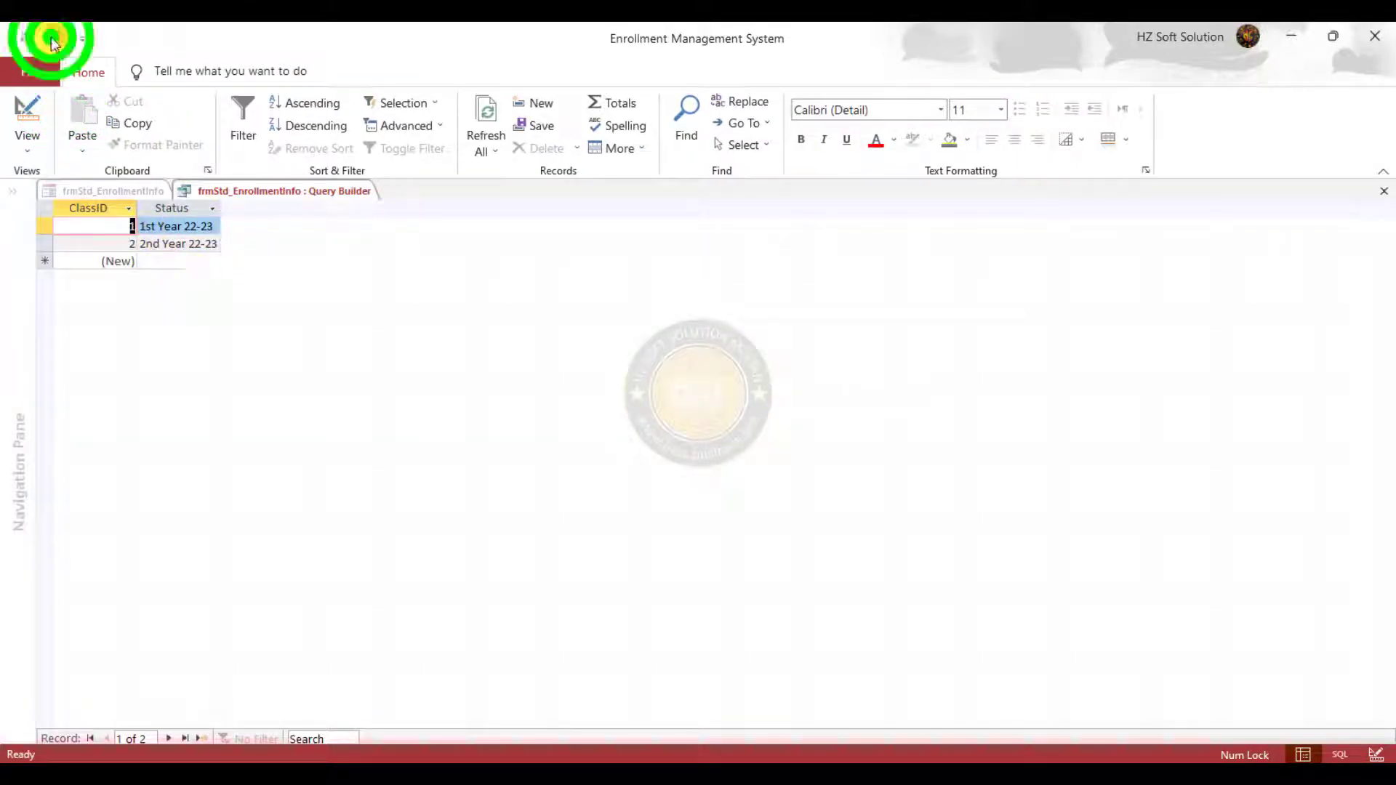
left_click(1384, 190)
left_click(55, 40)
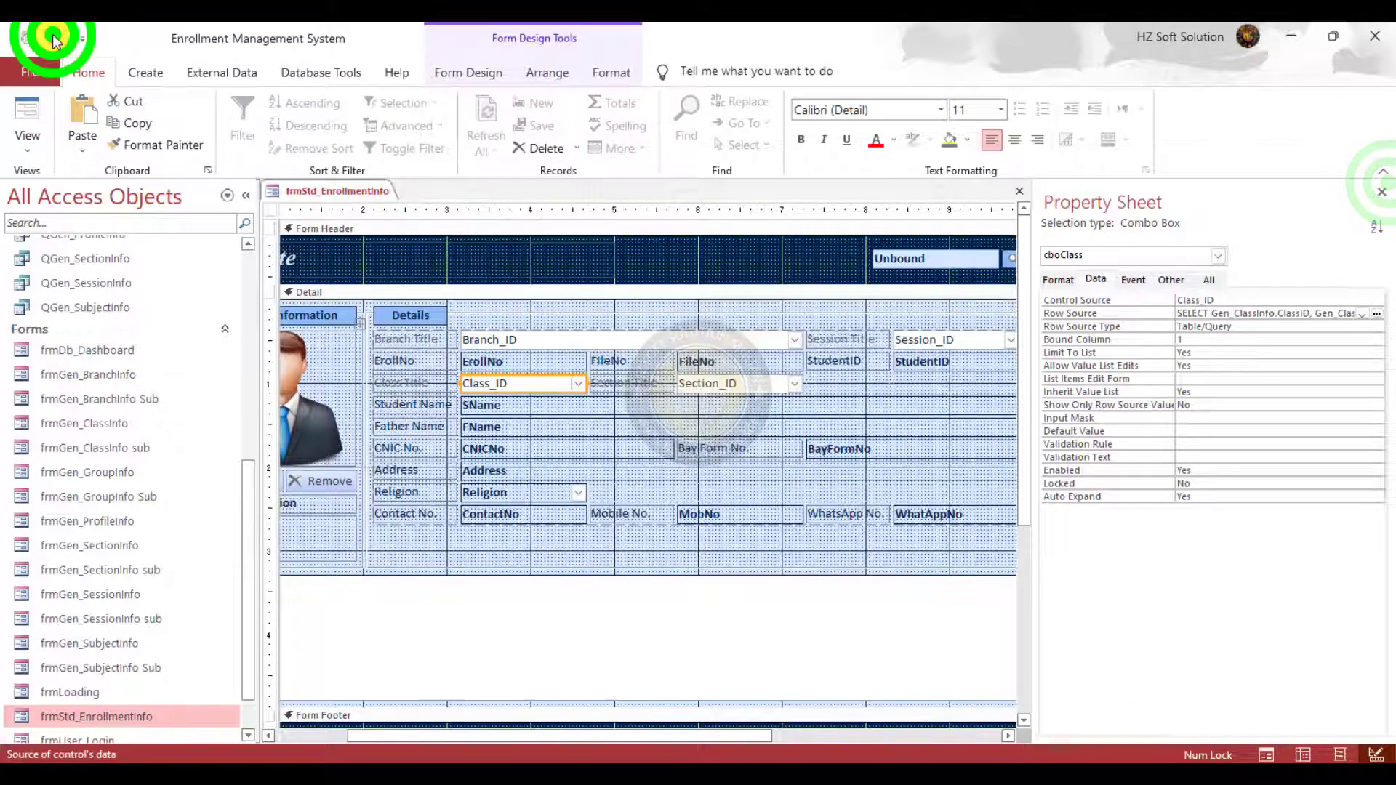
left_click(635, 549)
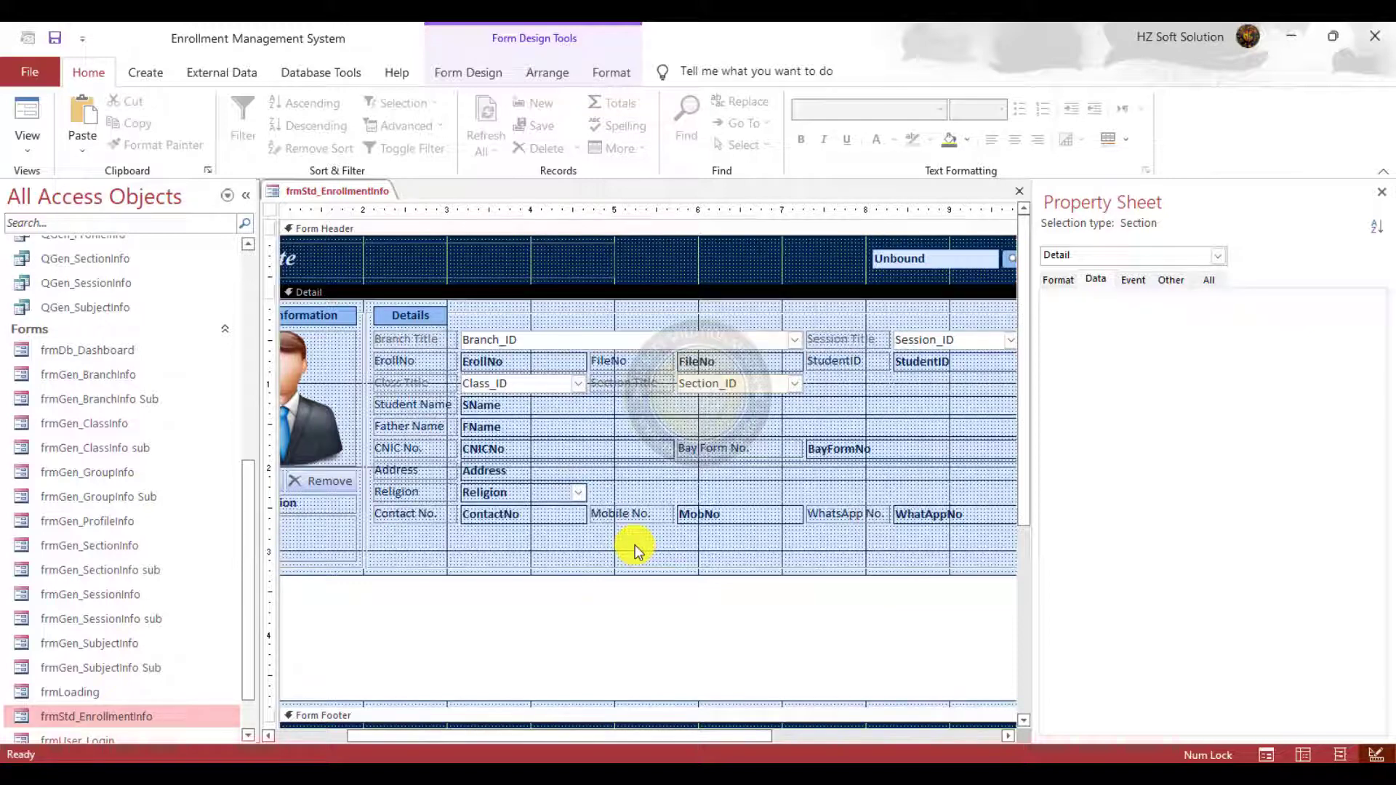
left_click(54, 37)
Add another combo box below the contact number fields that looks up GroupTitle from the Gen_GroupInfo table
left_click(544, 72)
left_click(610, 72)
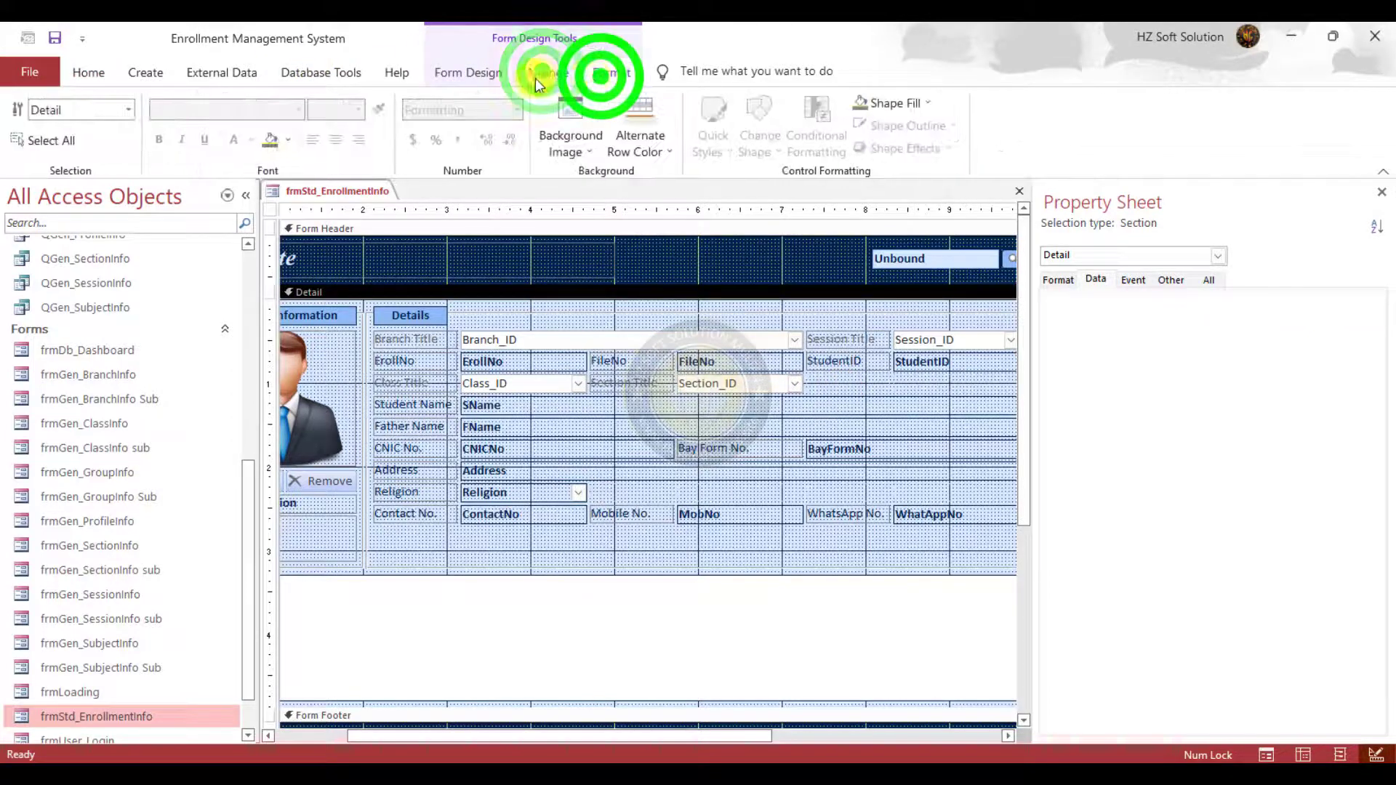
left_click(469, 73)
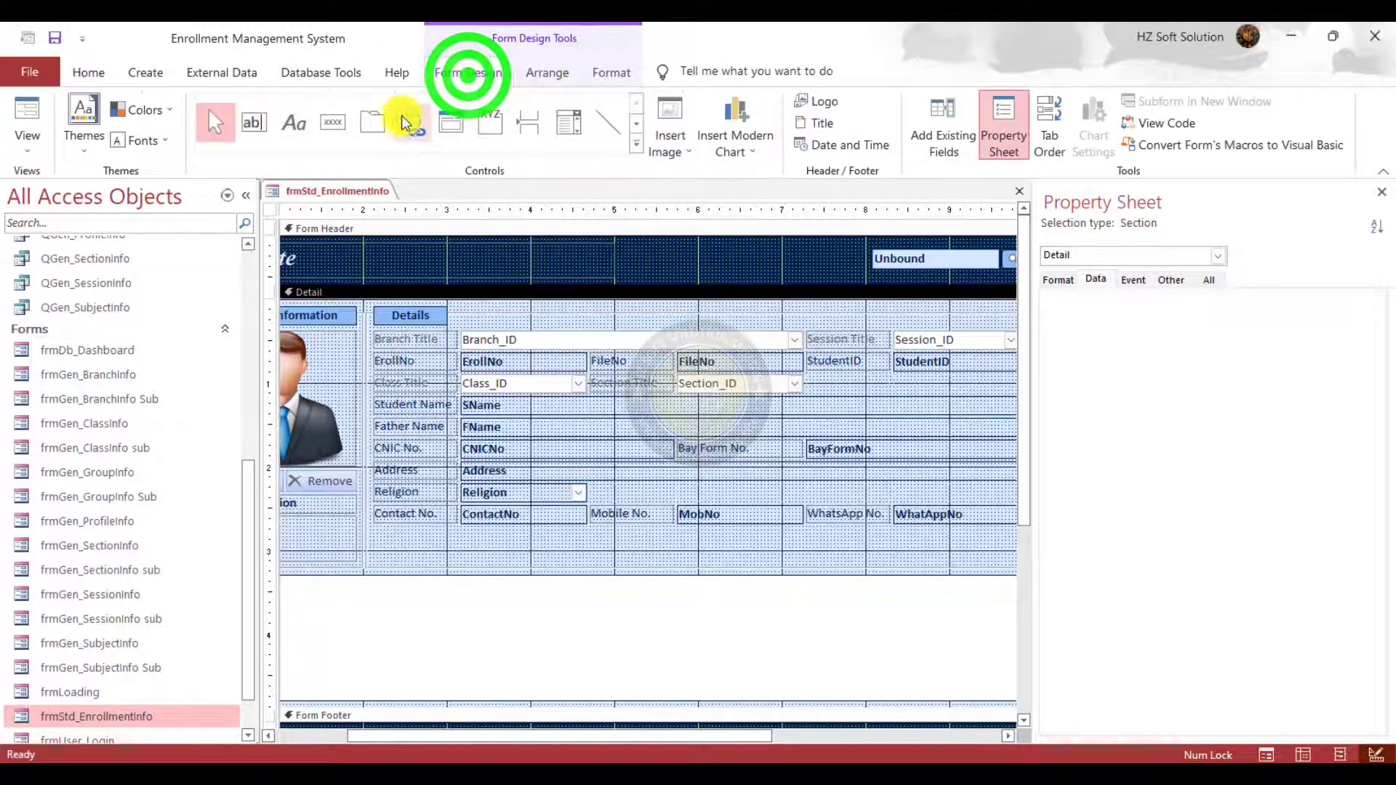
left_click(564, 129)
left_click(622, 529)
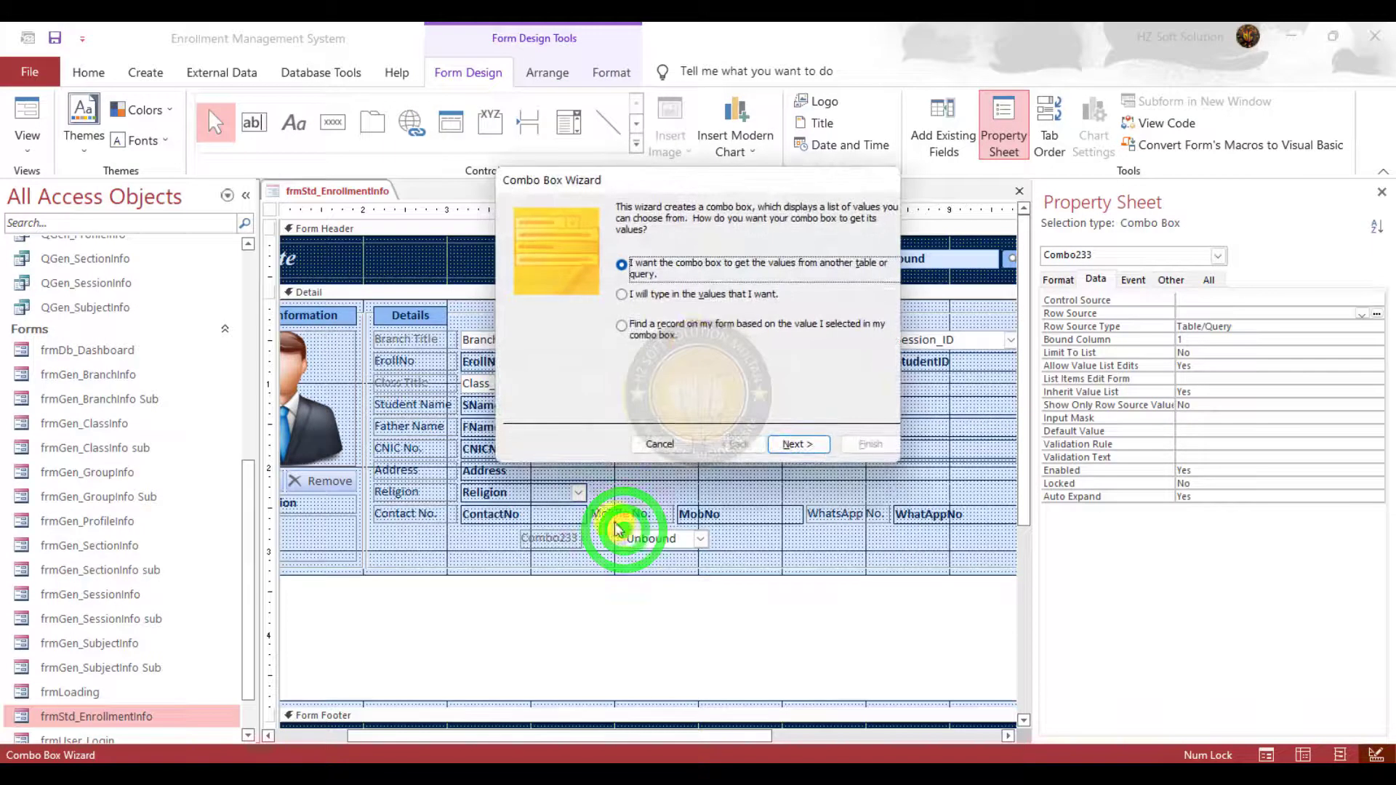
left_click(799, 441)
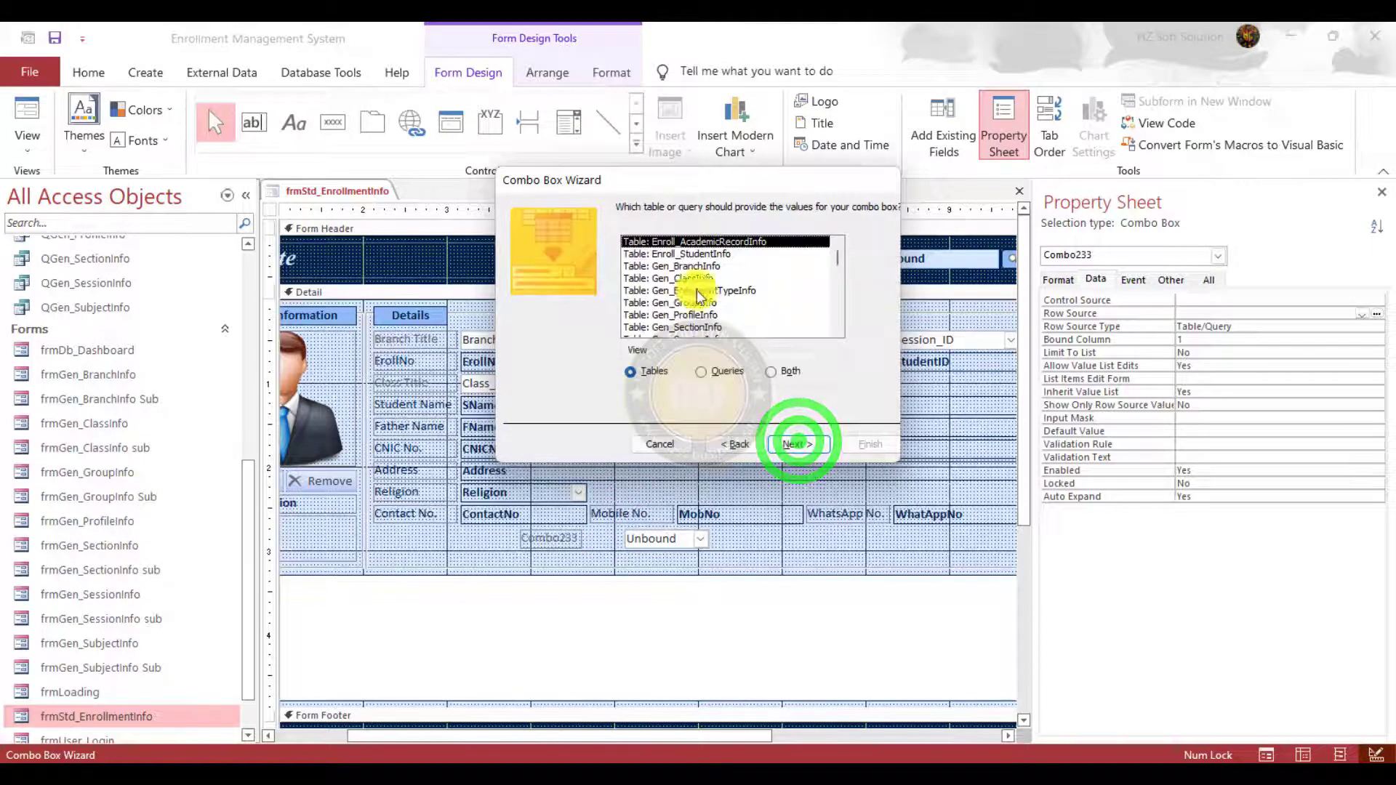
left_click(713, 305)
left_click(798, 444)
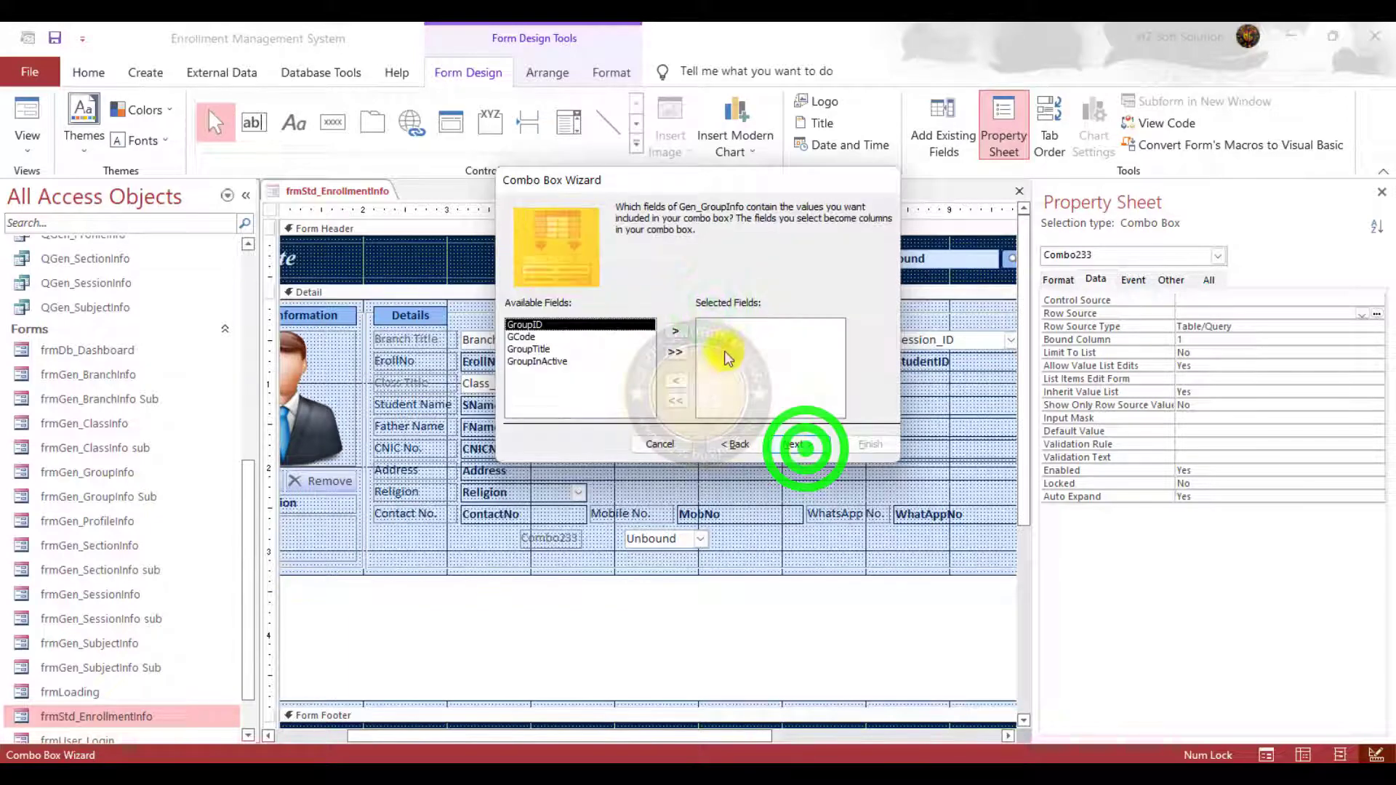
left_click(535, 351)
left_click(680, 329)
left_click(799, 444)
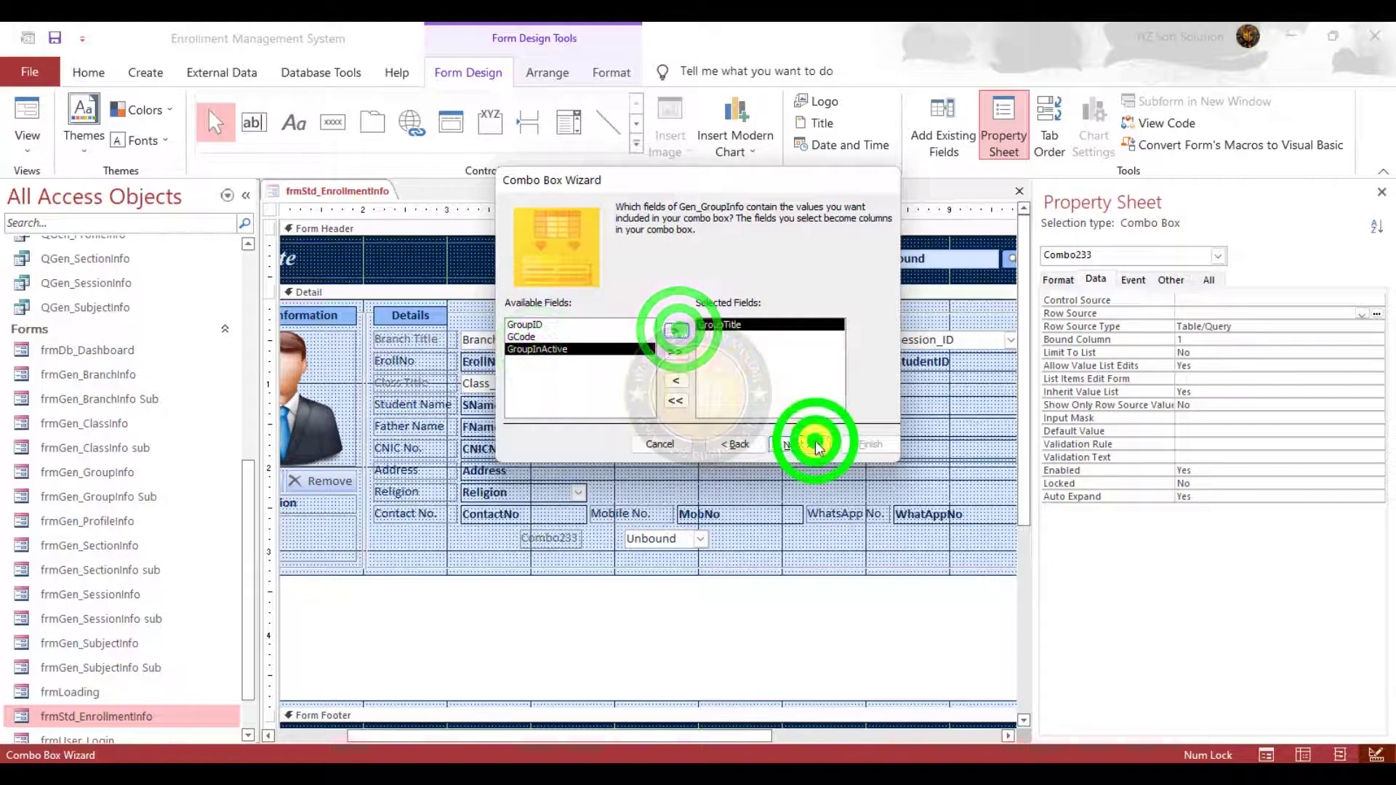
Sort the group combo box's list ascending by GroupID and GroupTitle, keeping the default column layout
left_click(647, 264)
left_click(626, 292)
left_click(625, 294)
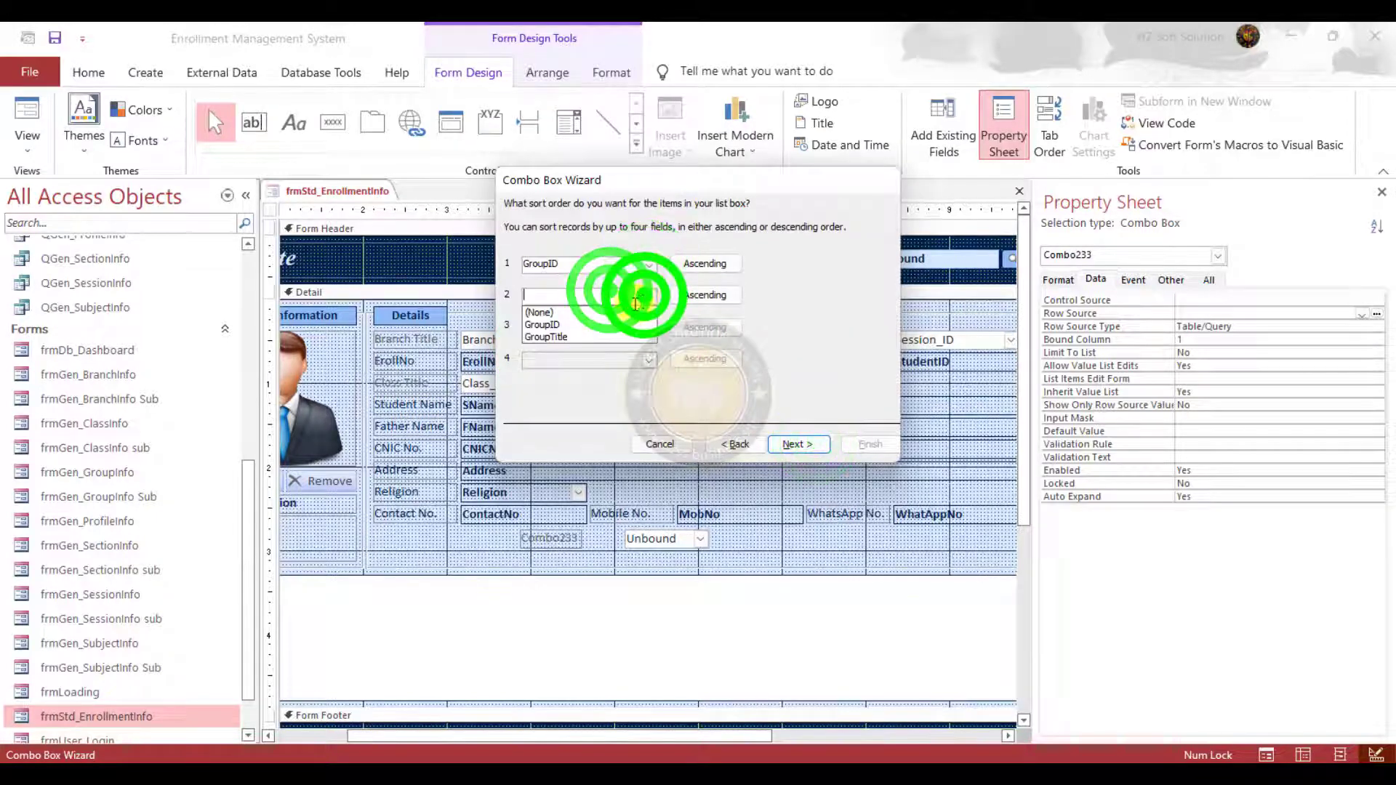
left_click(600, 337)
left_click(806, 444)
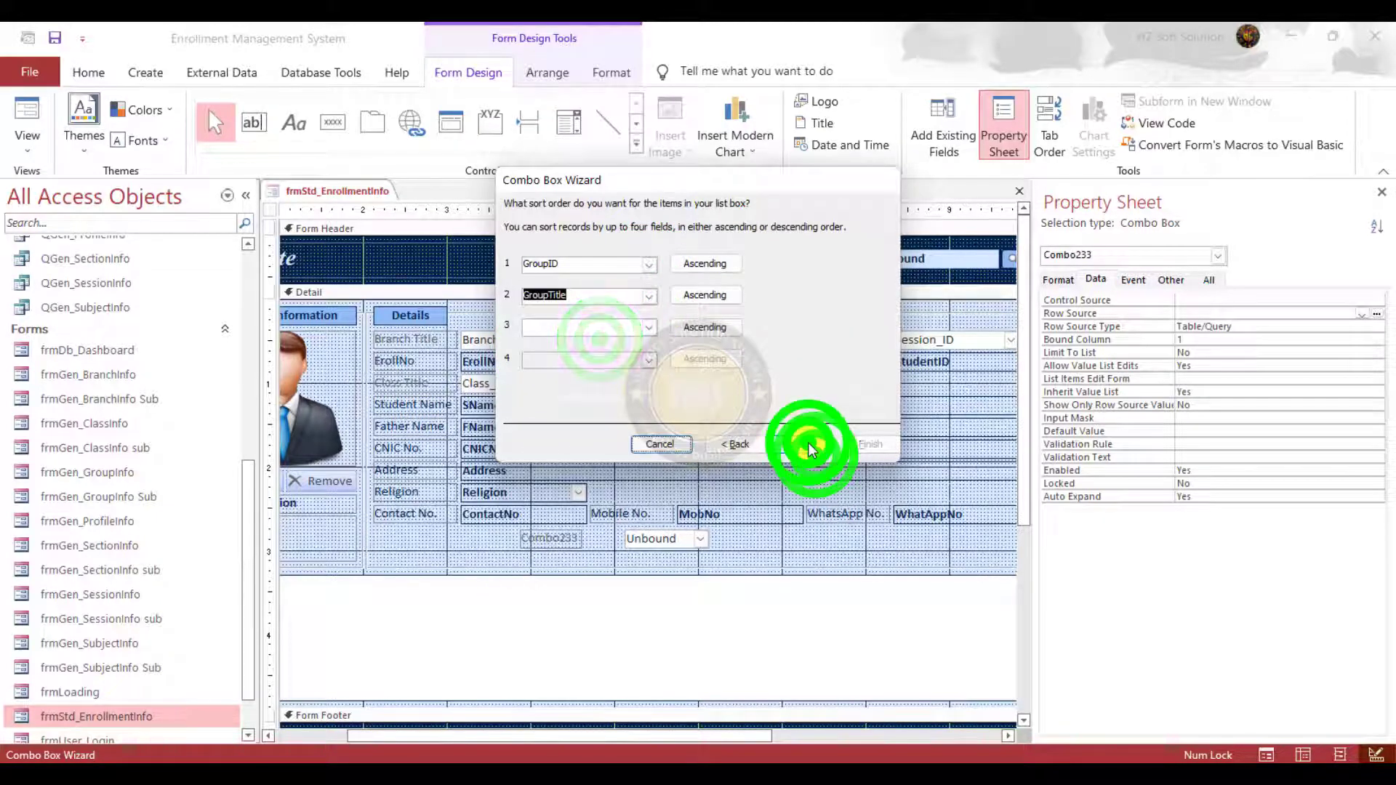
left_click(803, 444)
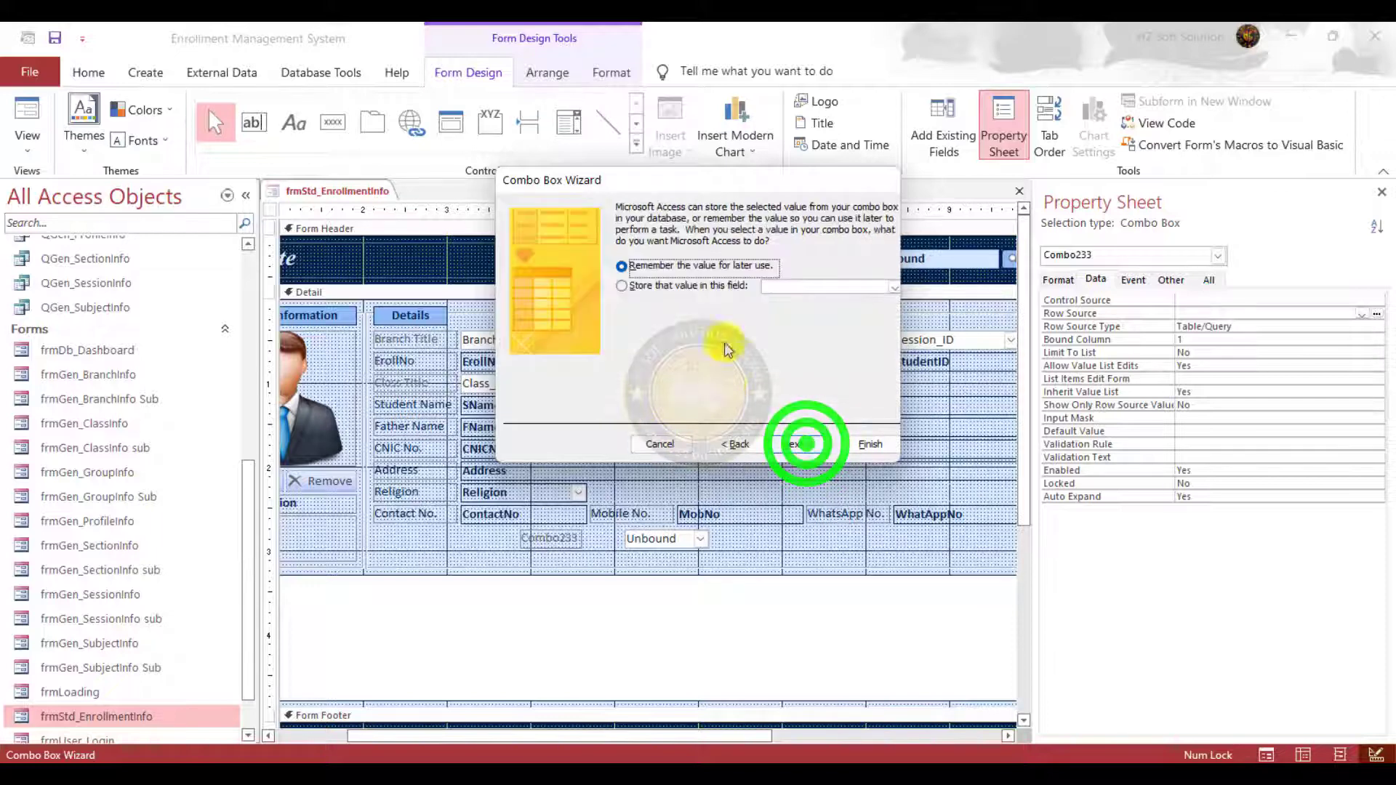
Store the group combo box's value in the Group_ID field, label it Group Title and finish creating it
left_click(892, 285)
scroll(840, 445, "down", 2)
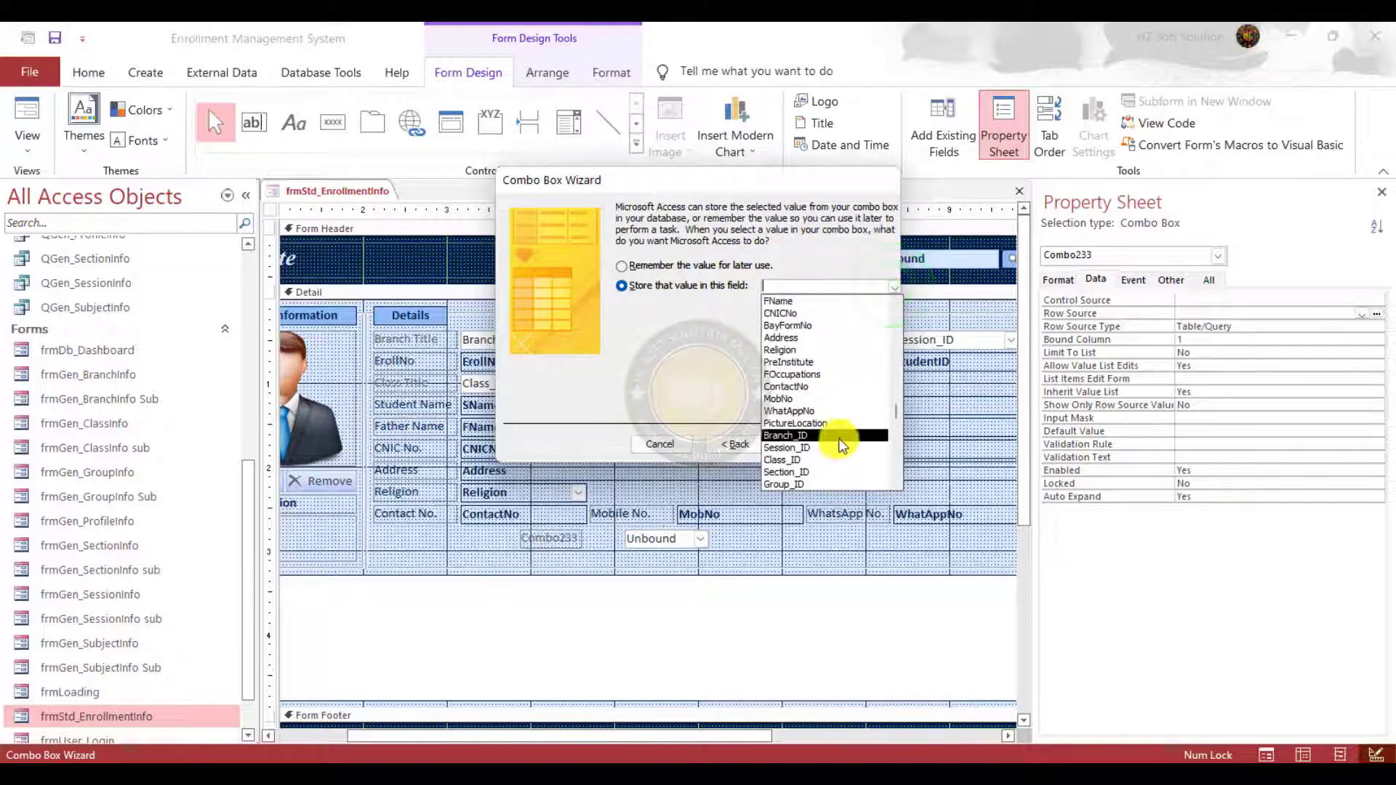
left_click(810, 482)
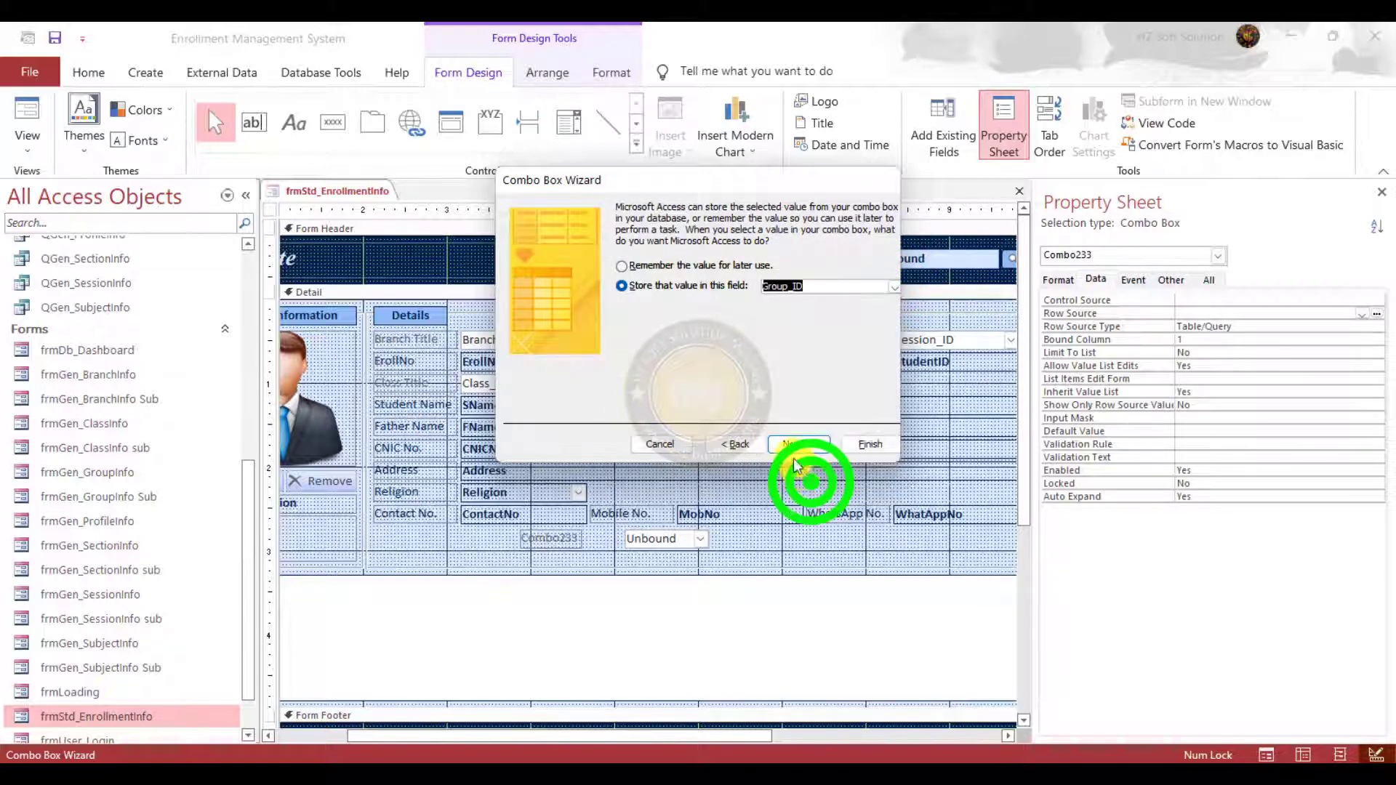
left_click(800, 442)
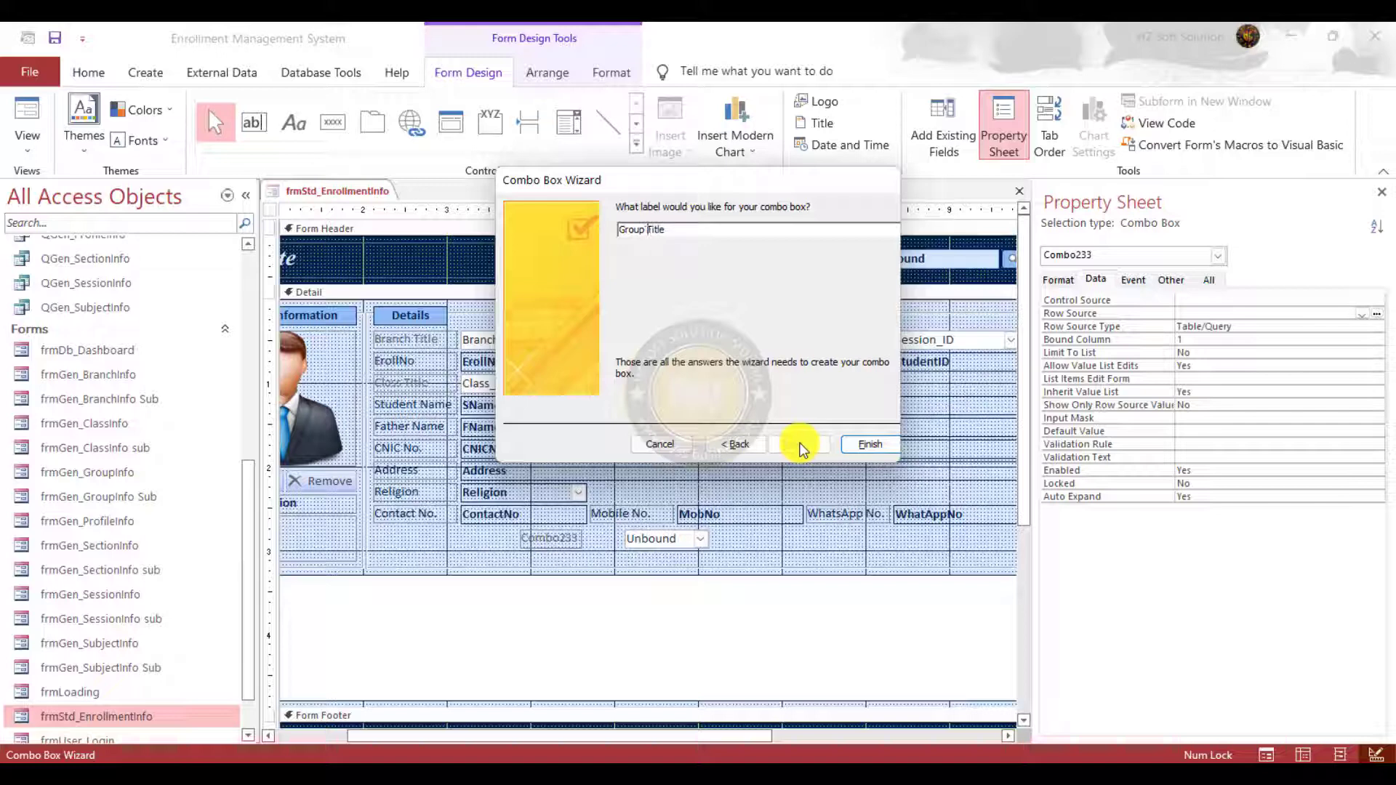
left_click(867, 445)
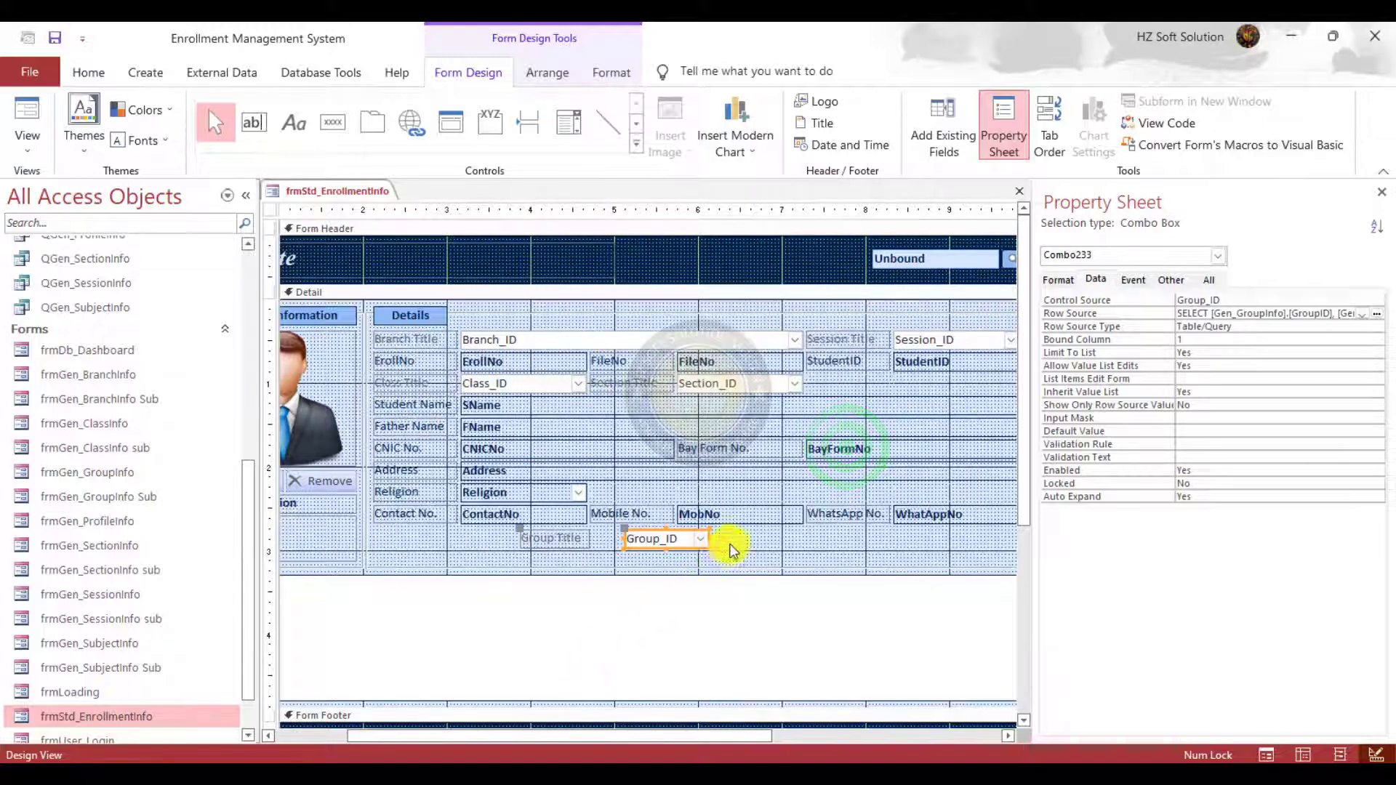
Set the group combo box's control source to cboGroup
left_click(705, 539)
left_click(1229, 300)
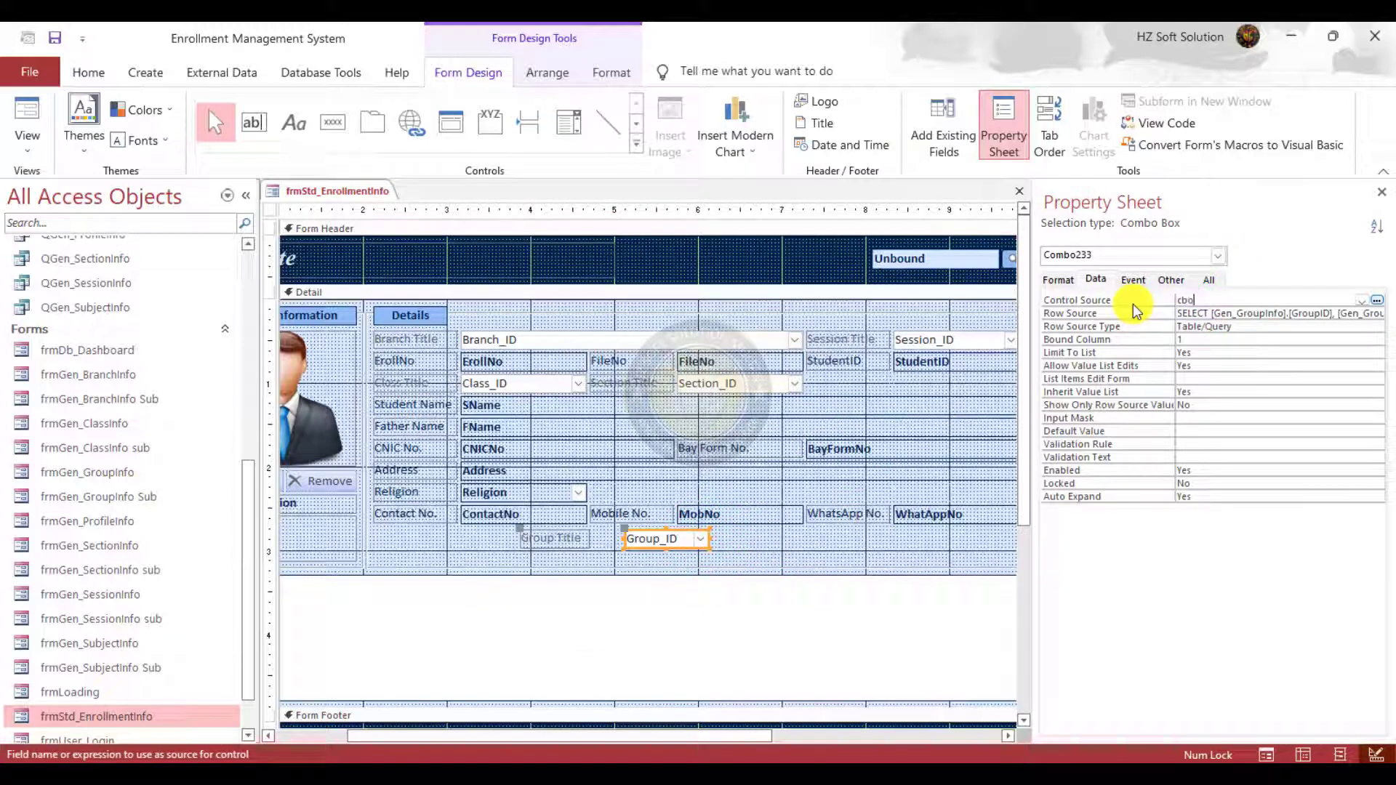
type("Group")
key("Return")
left_click(753, 544)
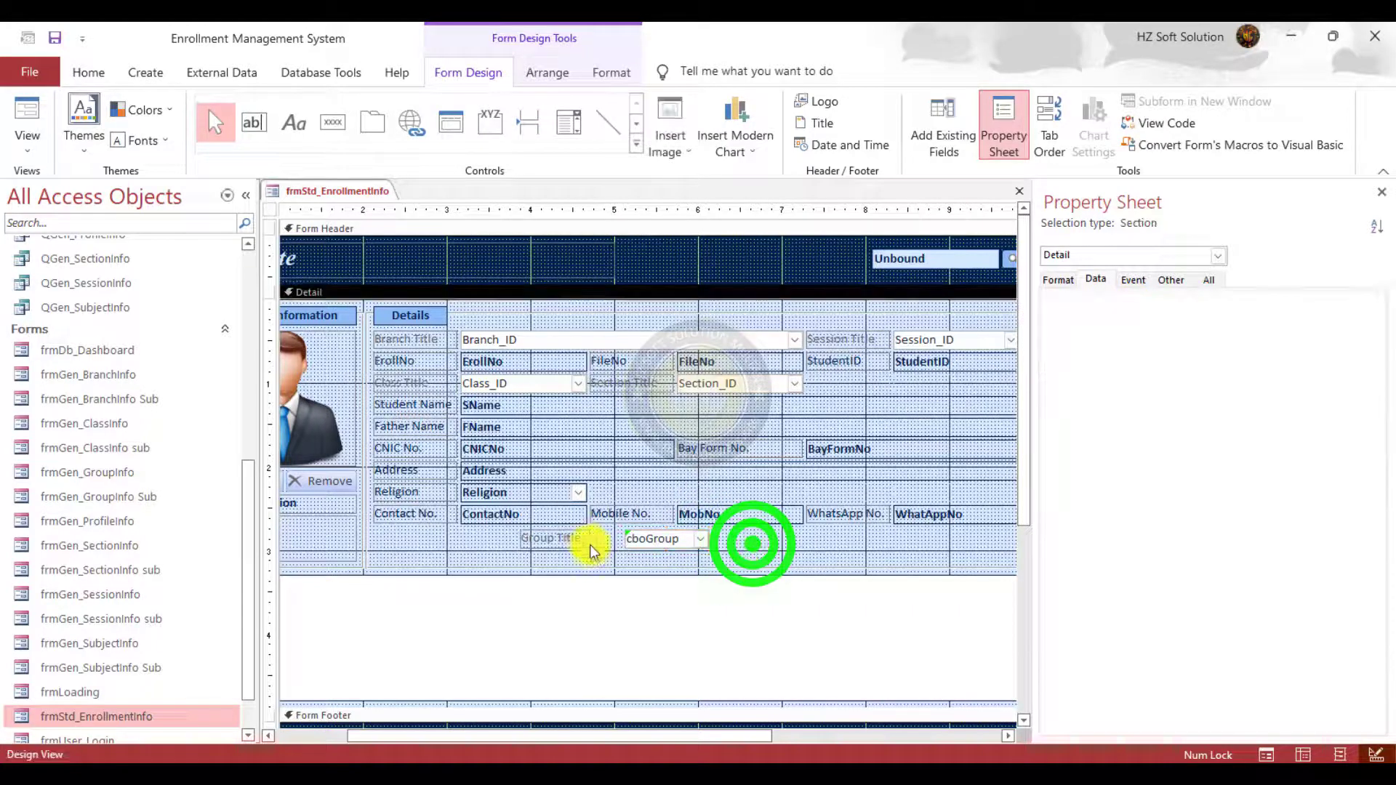
left_click(690, 539)
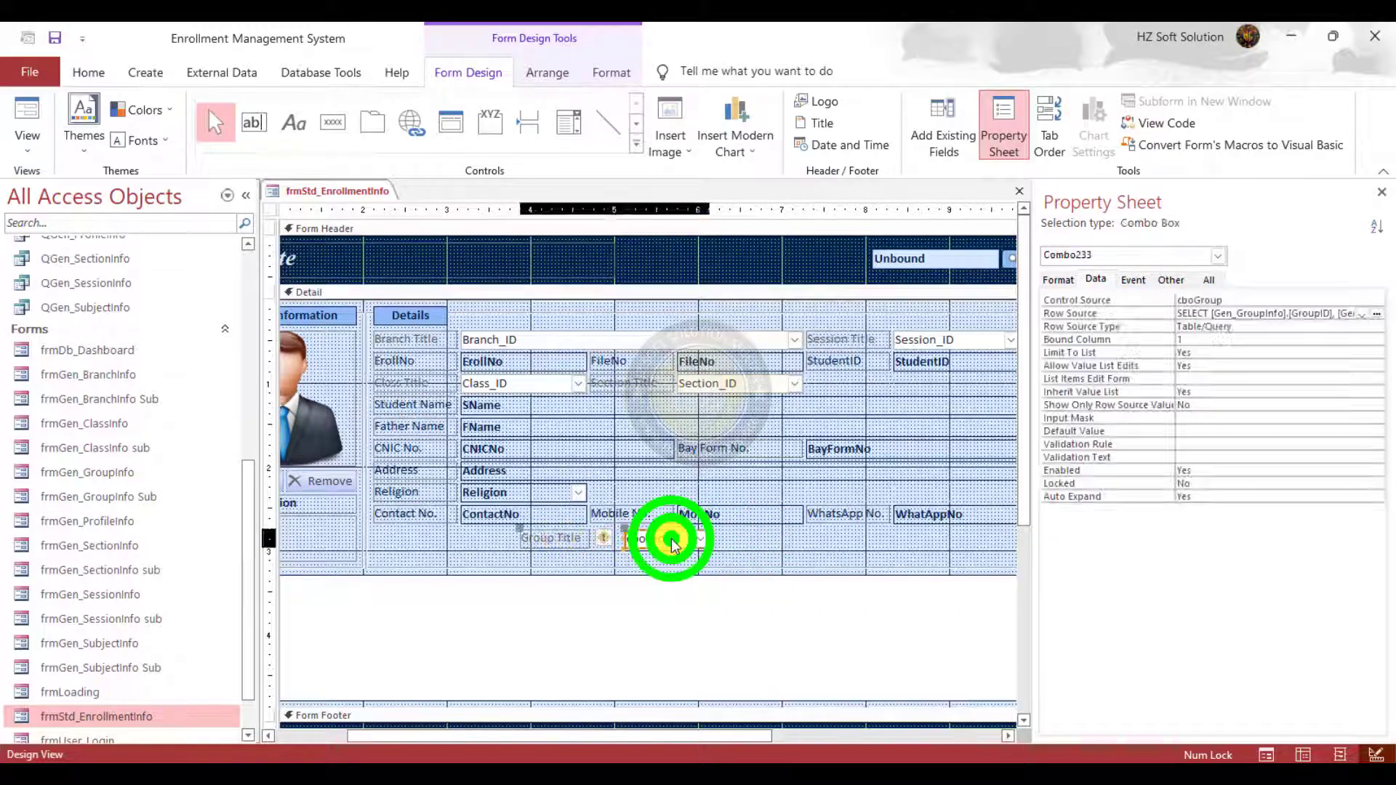
left_click(746, 543)
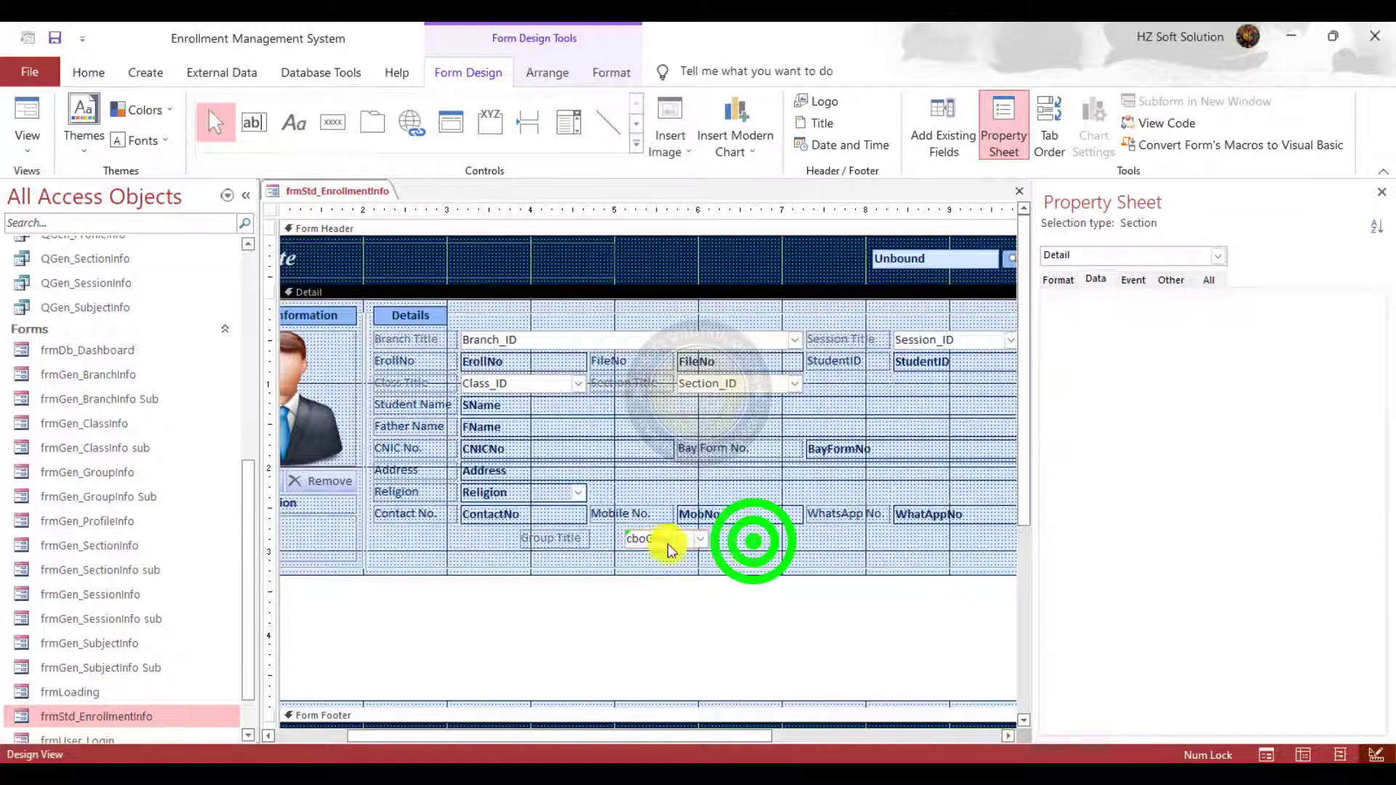
left_click(571, 538)
left_click(782, 538)
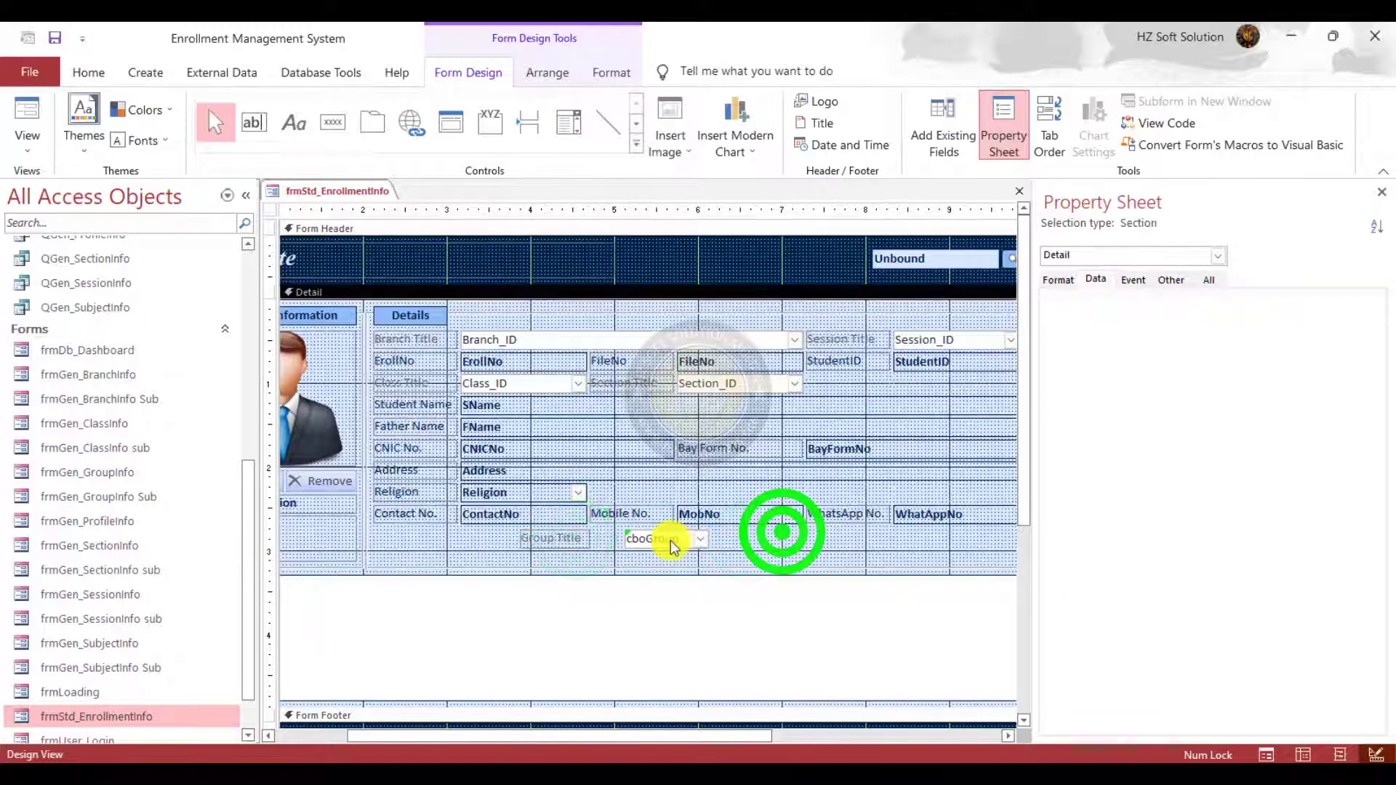
Bind the group combo box's control source back to the Group_ID field
left_click(667, 539)
left_click(1252, 301)
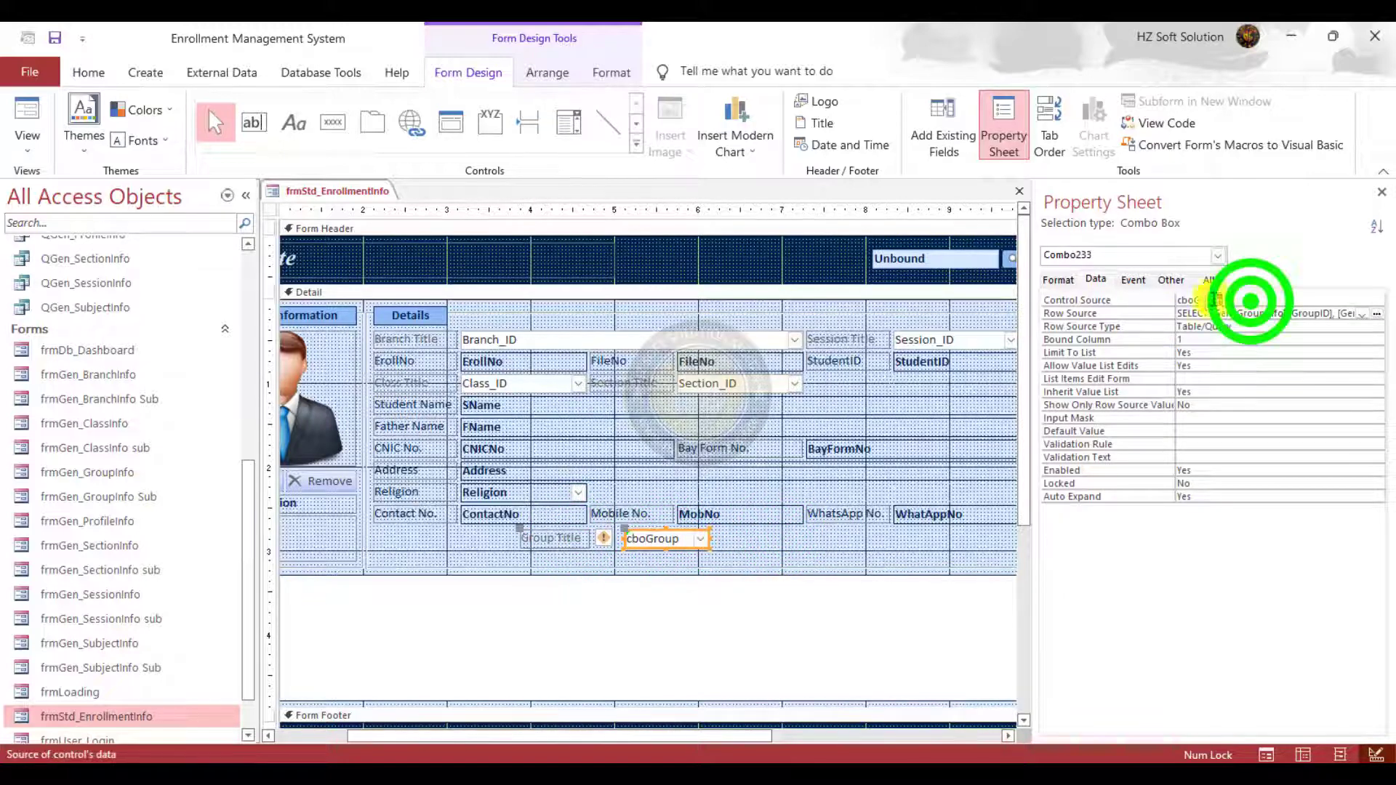
left_click(1367, 301)
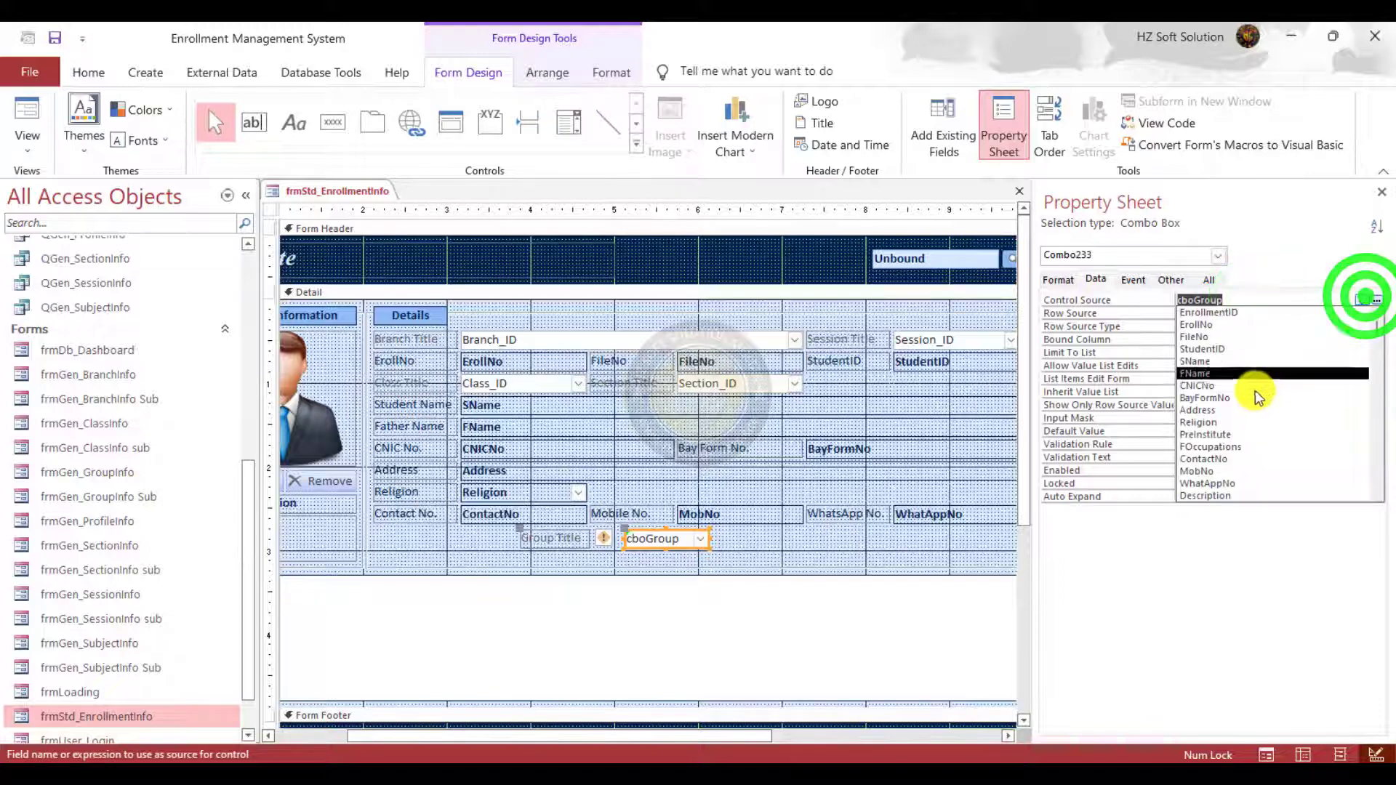
scroll(1263, 458, "down", 3)
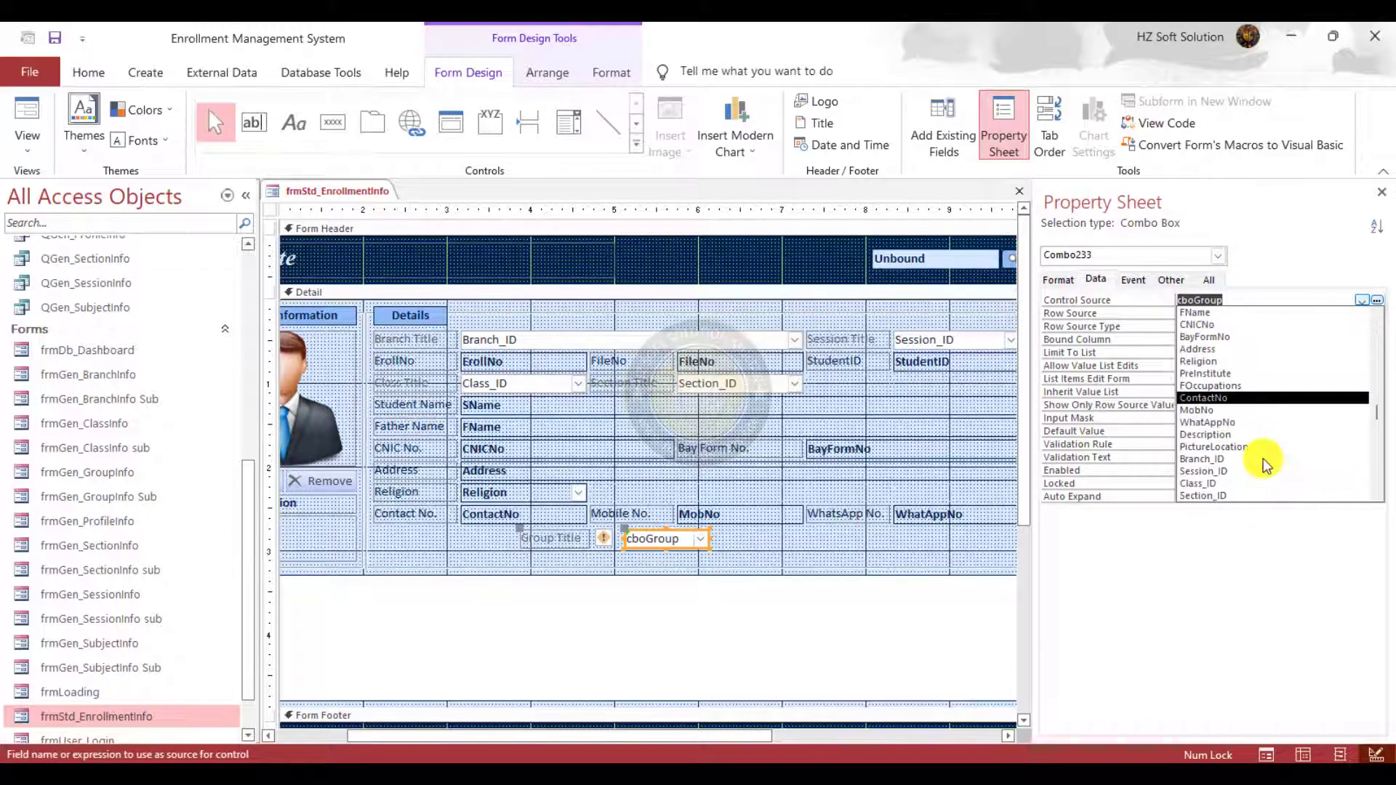
left_click(1225, 481)
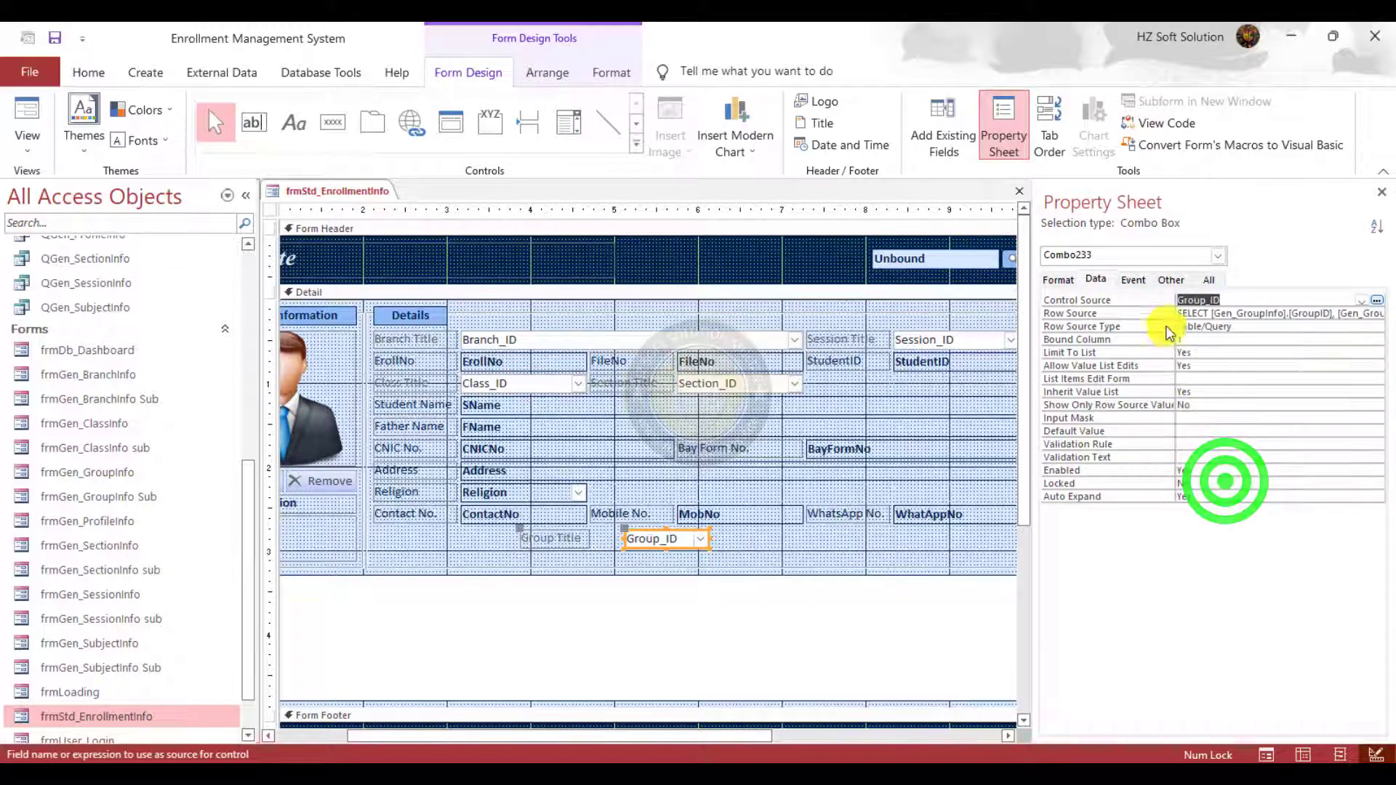
Name the group combo box cboGroup and move it with its label beside the section combo box, beneath StudentID
left_click(1172, 279)
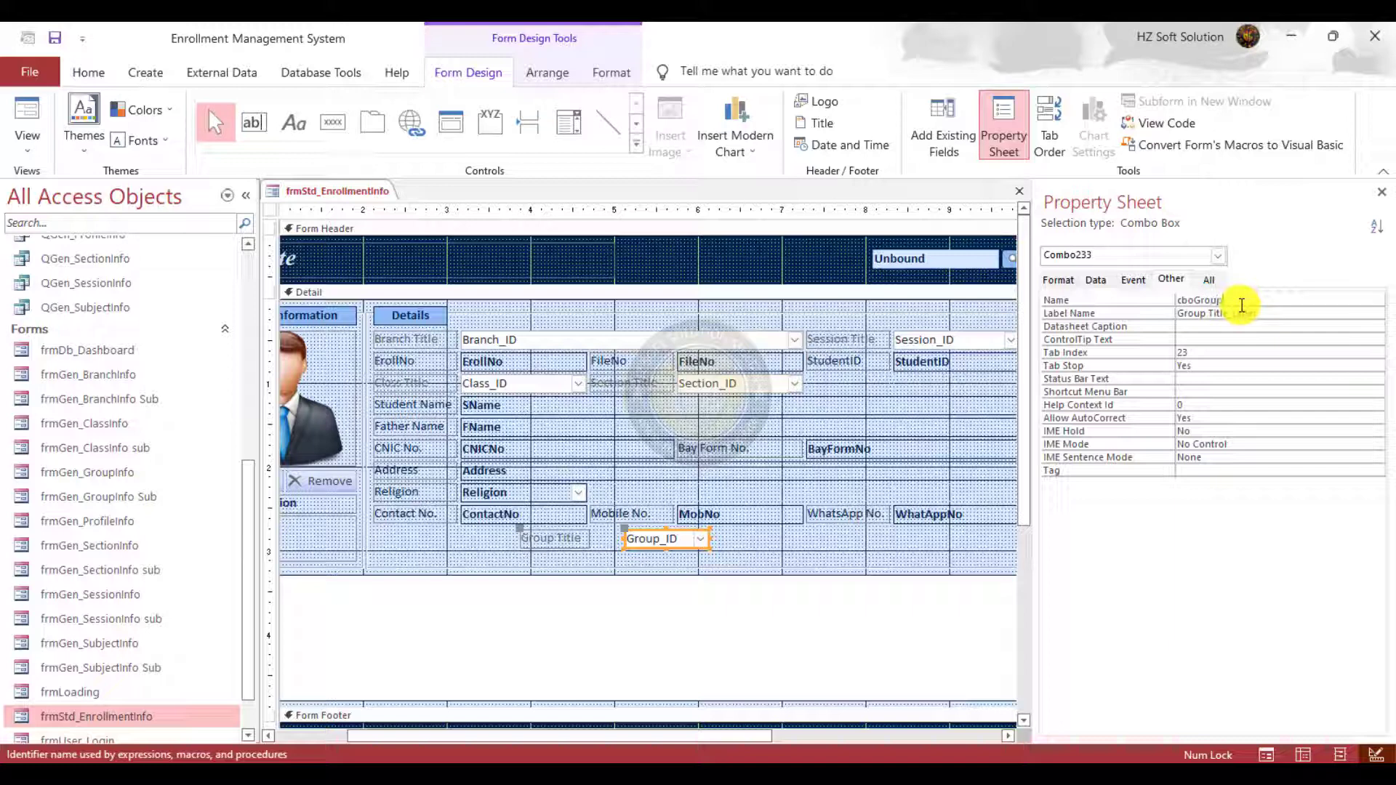
key("Return")
left_click(600, 561)
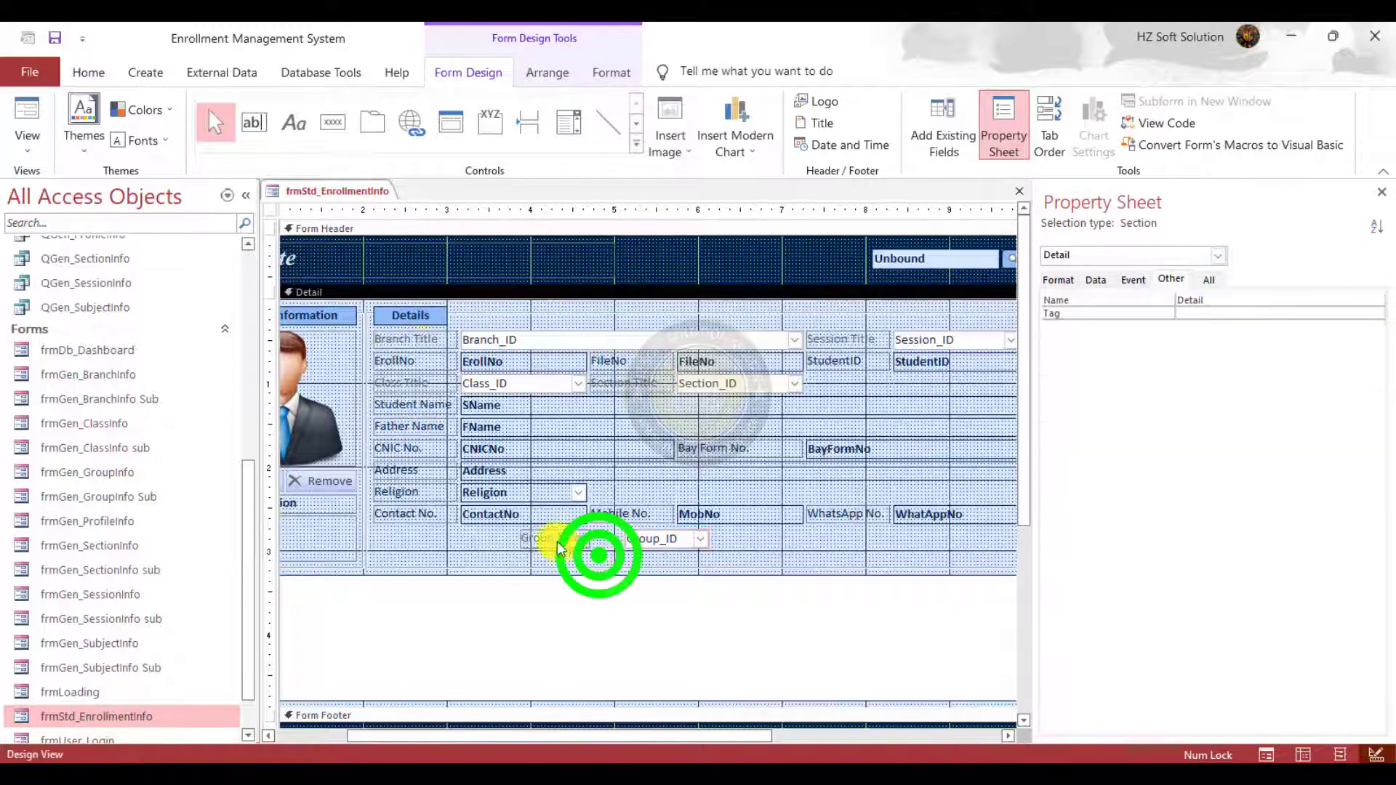
left_click_drag(555, 538, 837, 381)
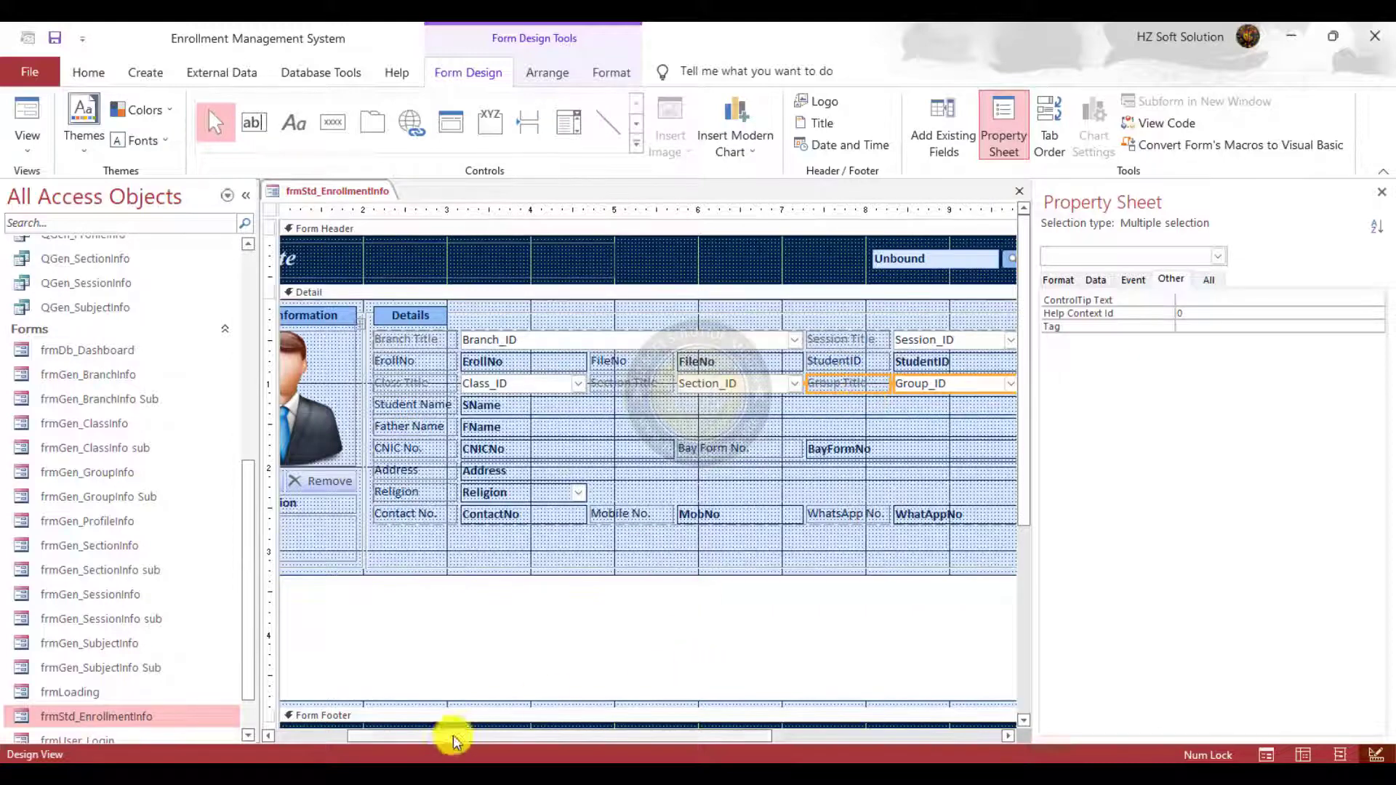
Add a combo box below the Contact No. field that gets its values from the Gen_SubjectInfo table
left_click_drag(391, 736, 352, 723)
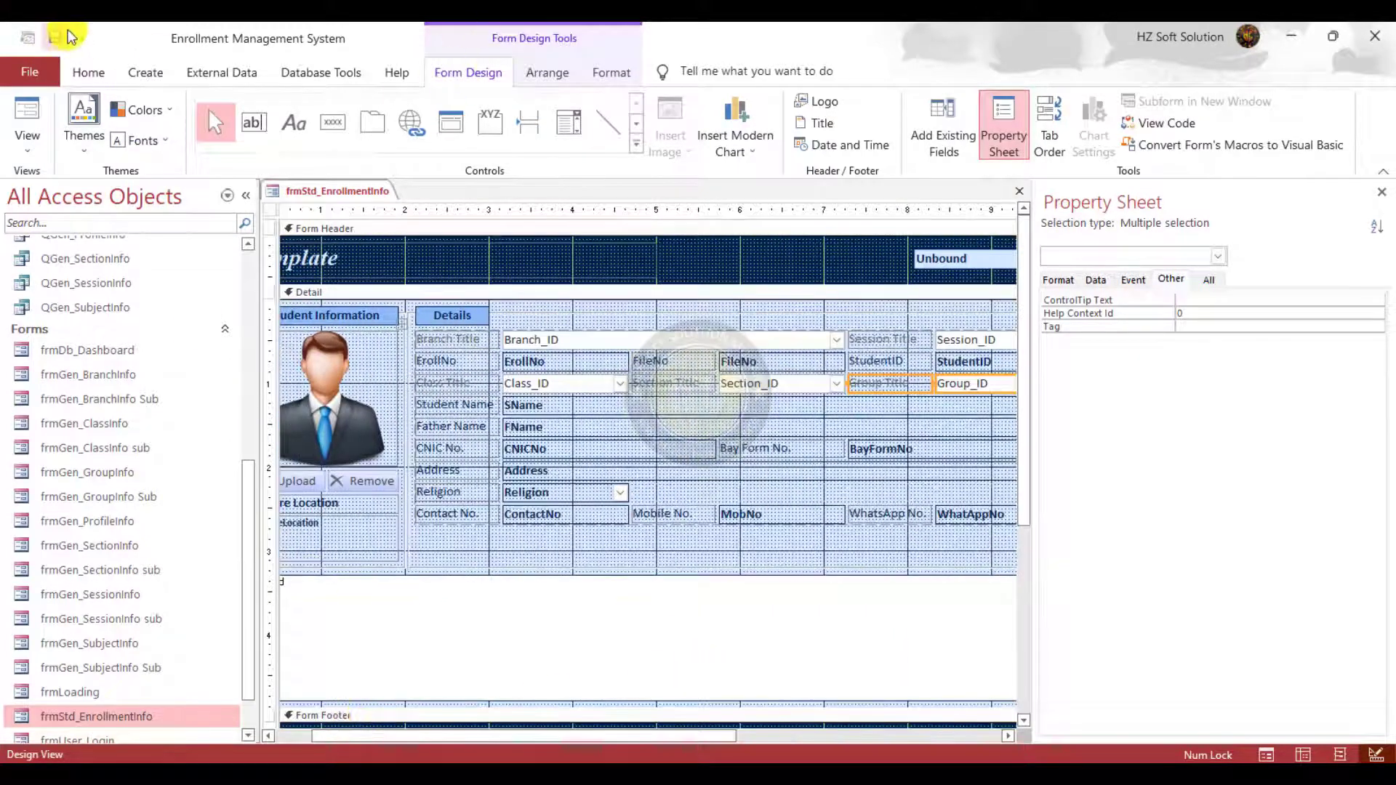
left_click(564, 120)
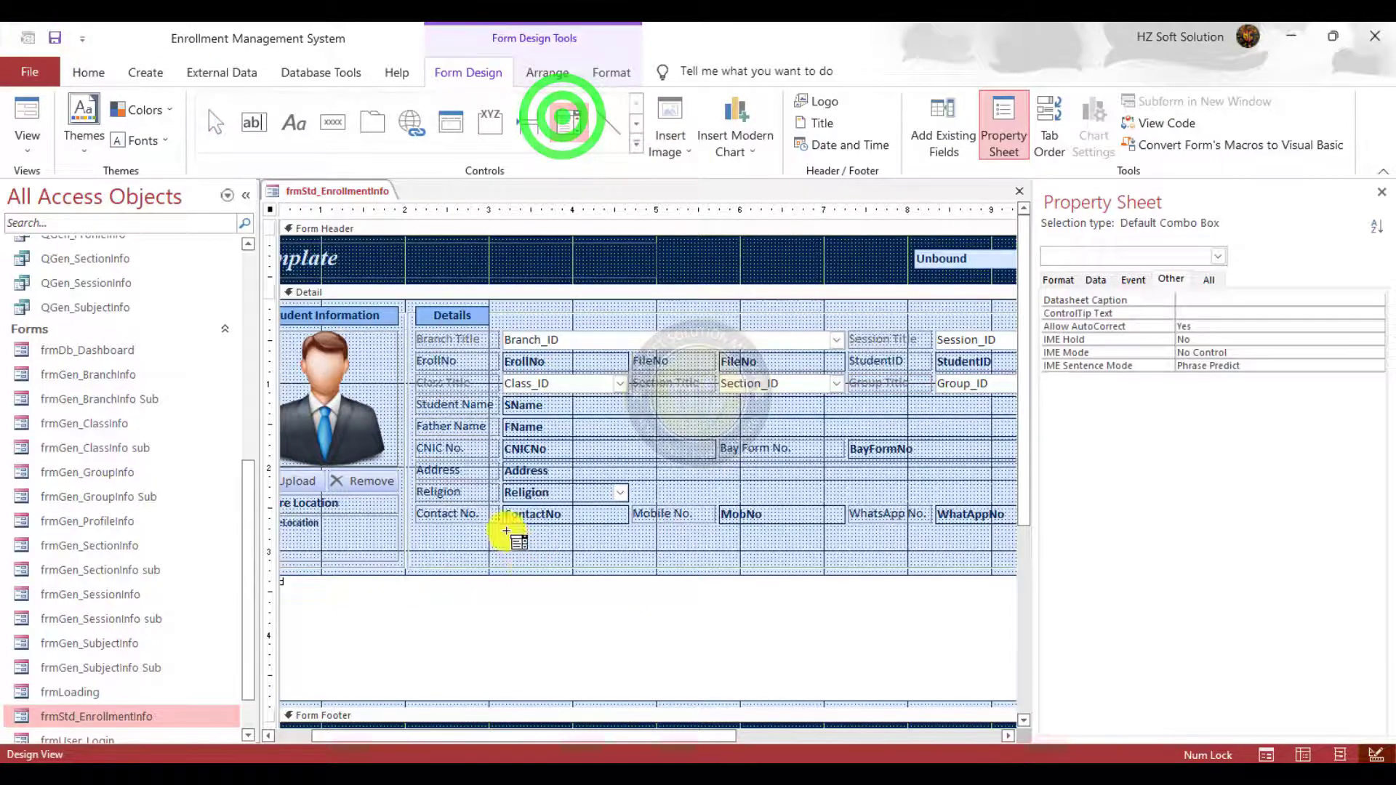
left_click(506, 533)
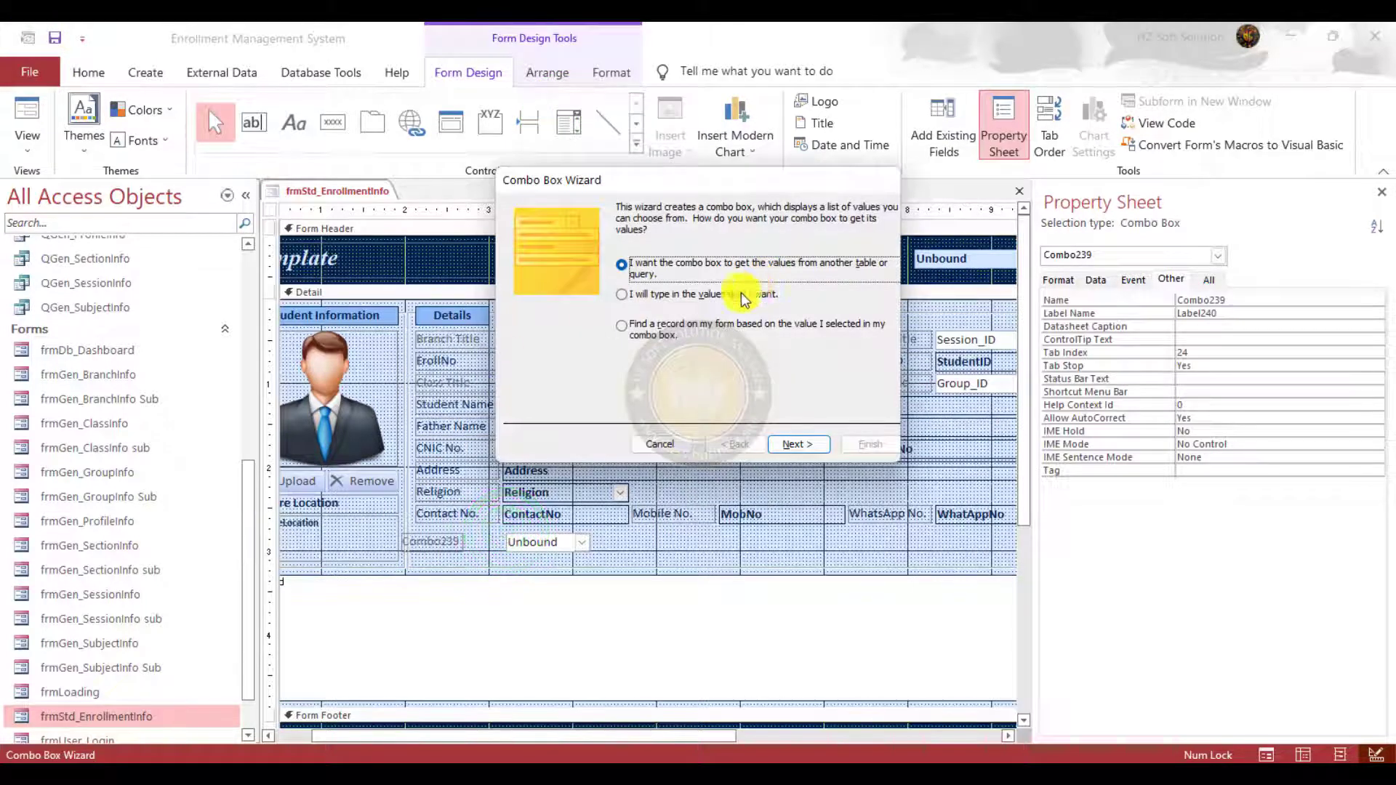
left_click(660, 295)
left_click(659, 267)
left_click(800, 442)
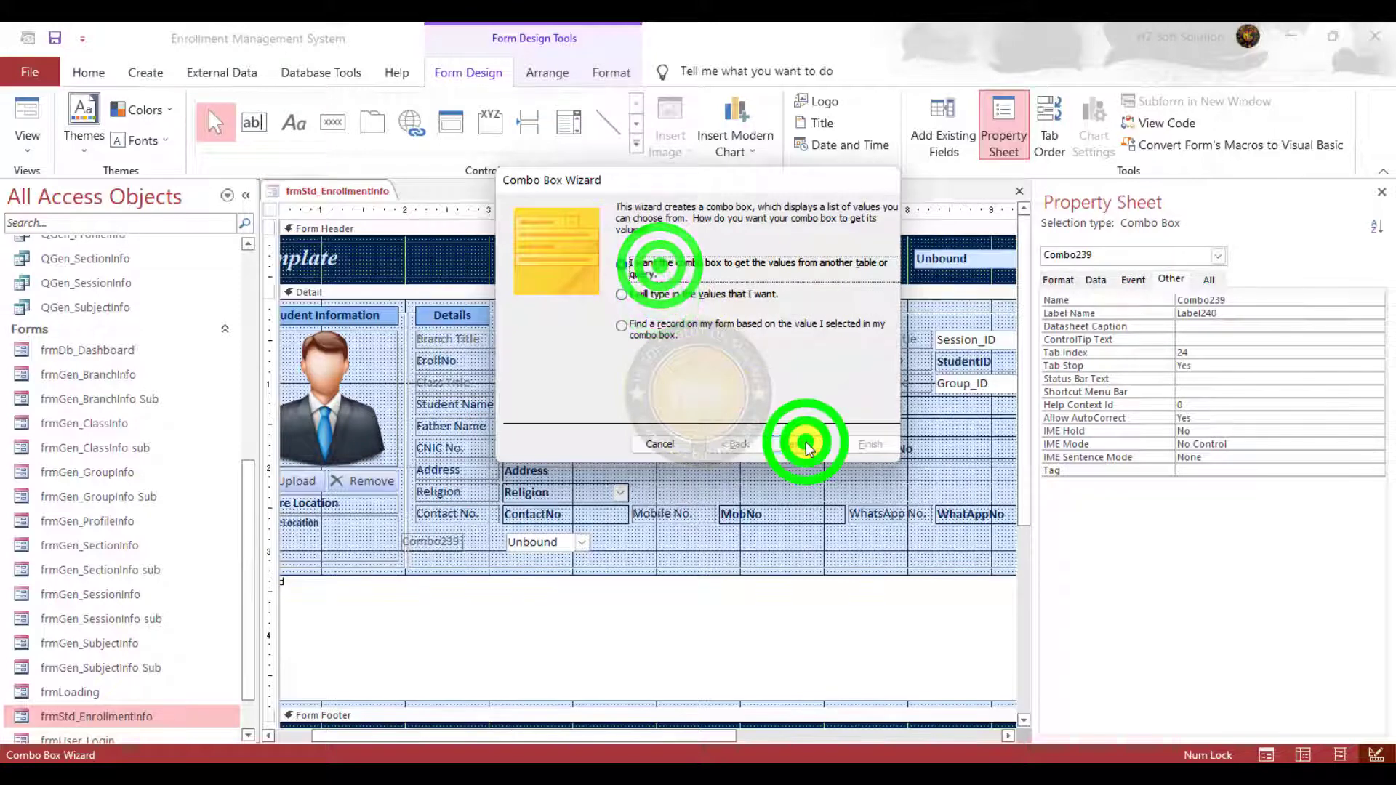
scroll(754, 313, "down", 1)
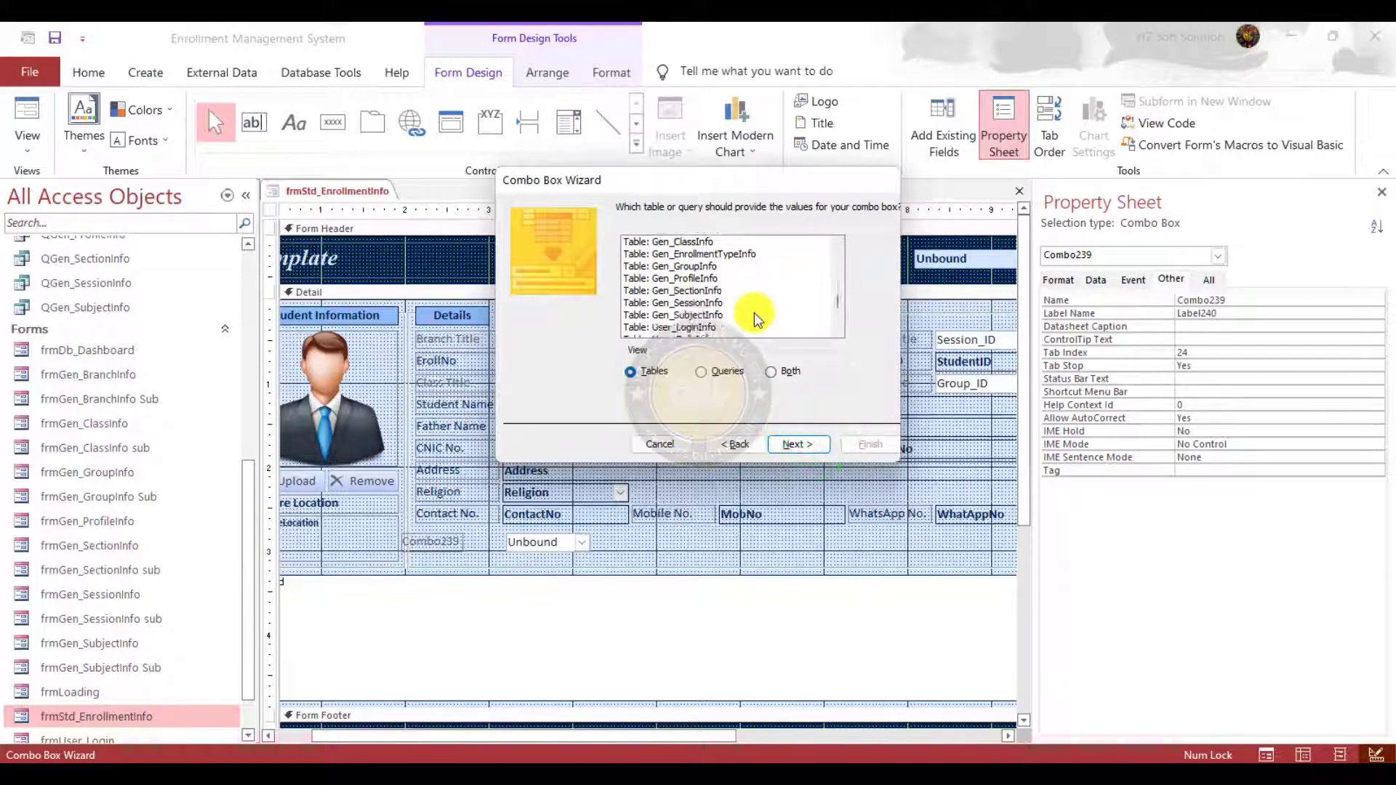
left_click(703, 316)
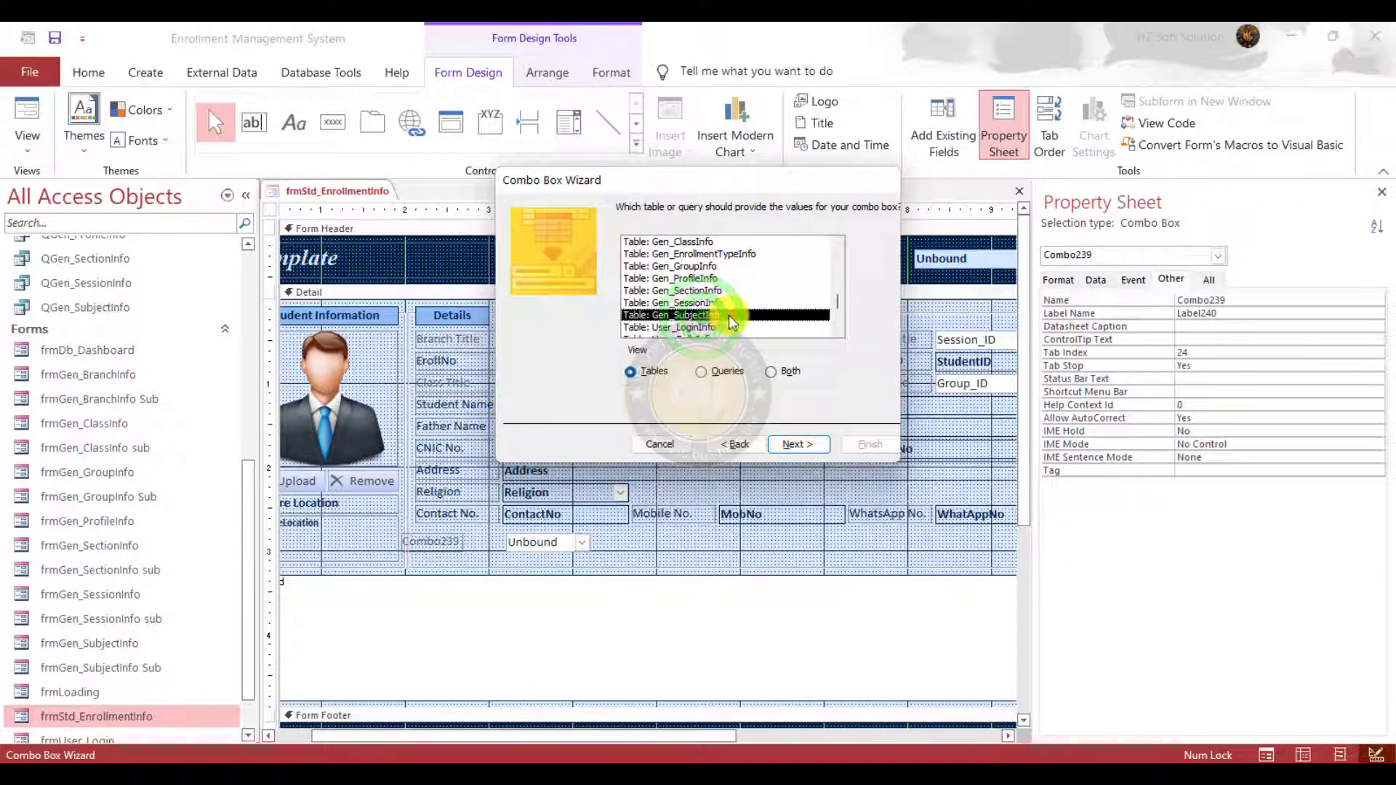
left_click(806, 453)
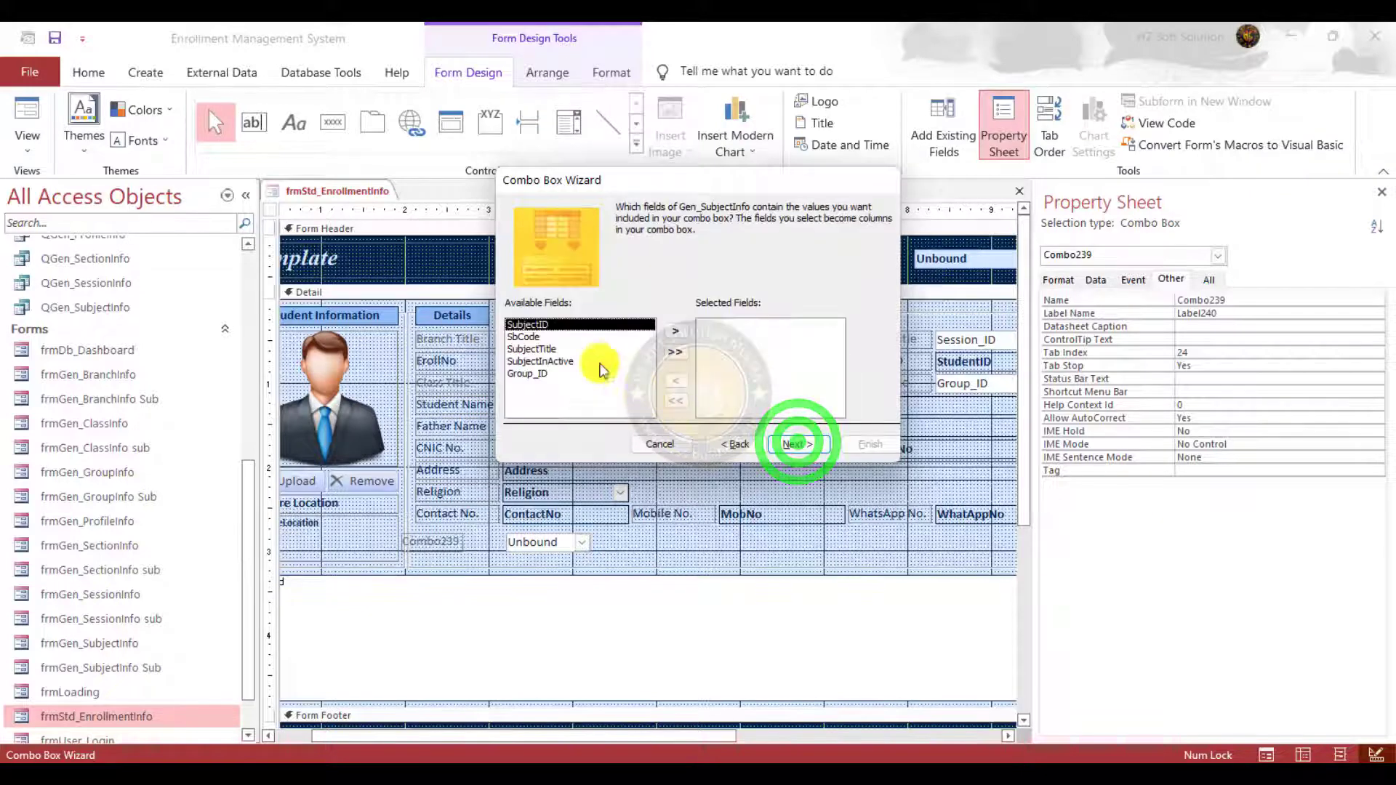
Include the SubjectTitle field and sort ascending by SubjectID and SubjectTitle, keeping the key column hidden
left_click(542, 350)
left_click(675, 331)
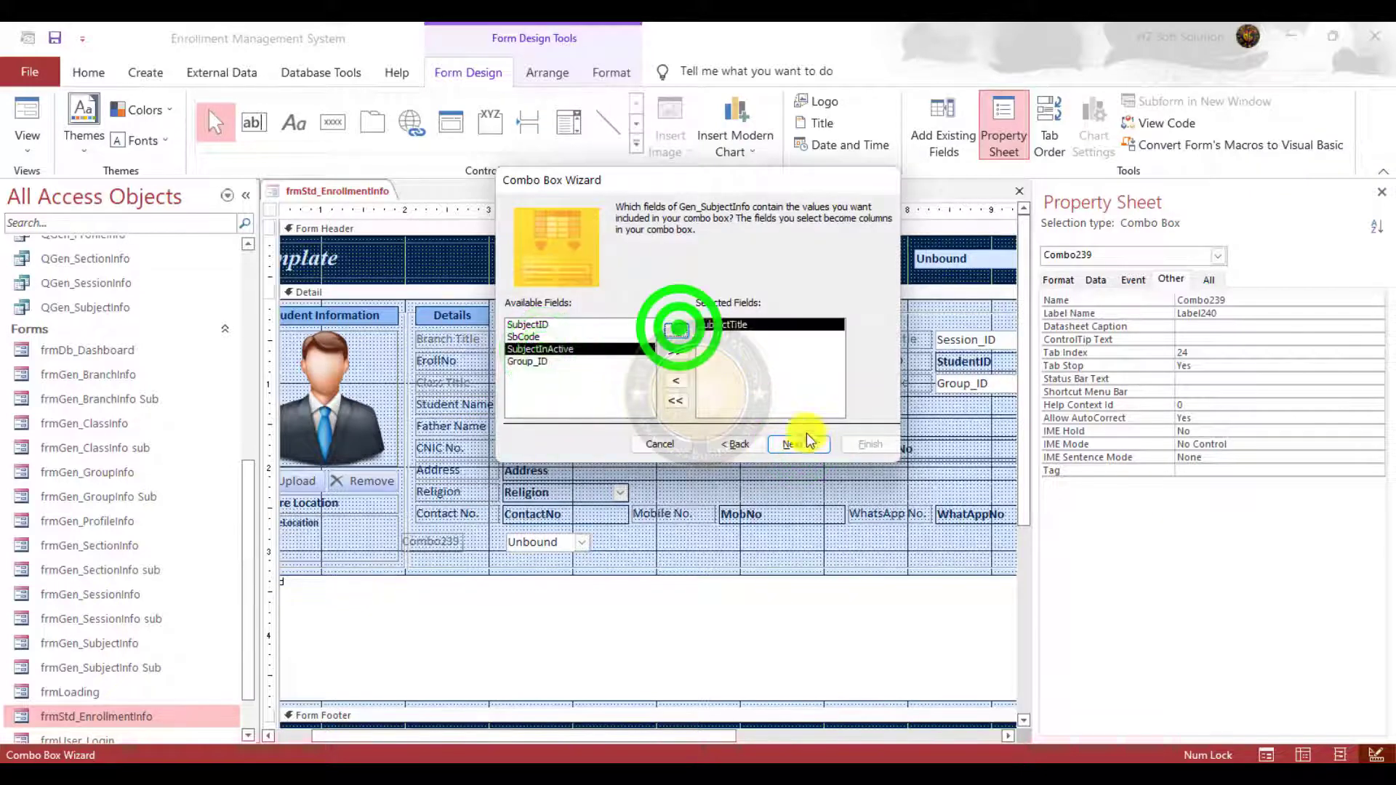
left_click(804, 445)
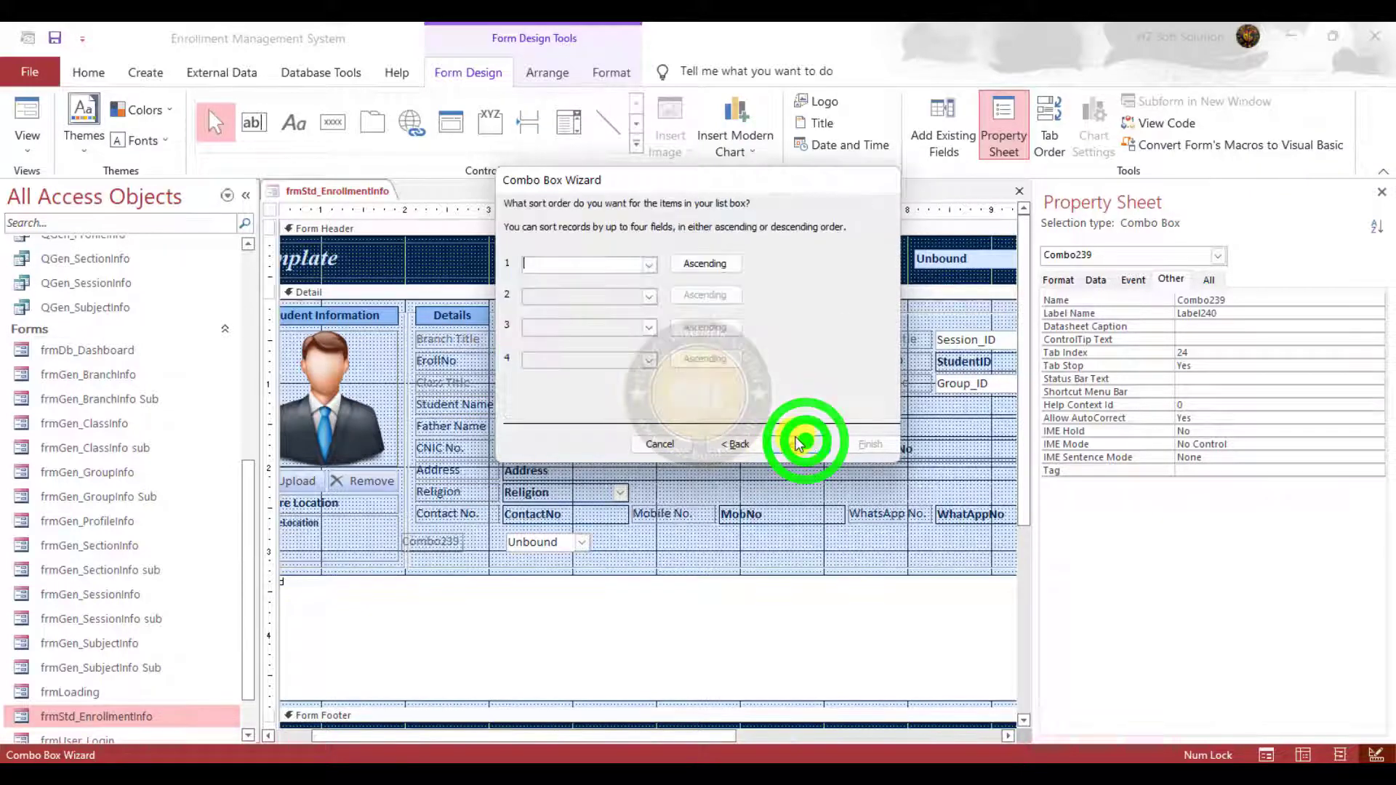
left_click(648, 263)
left_click(600, 293)
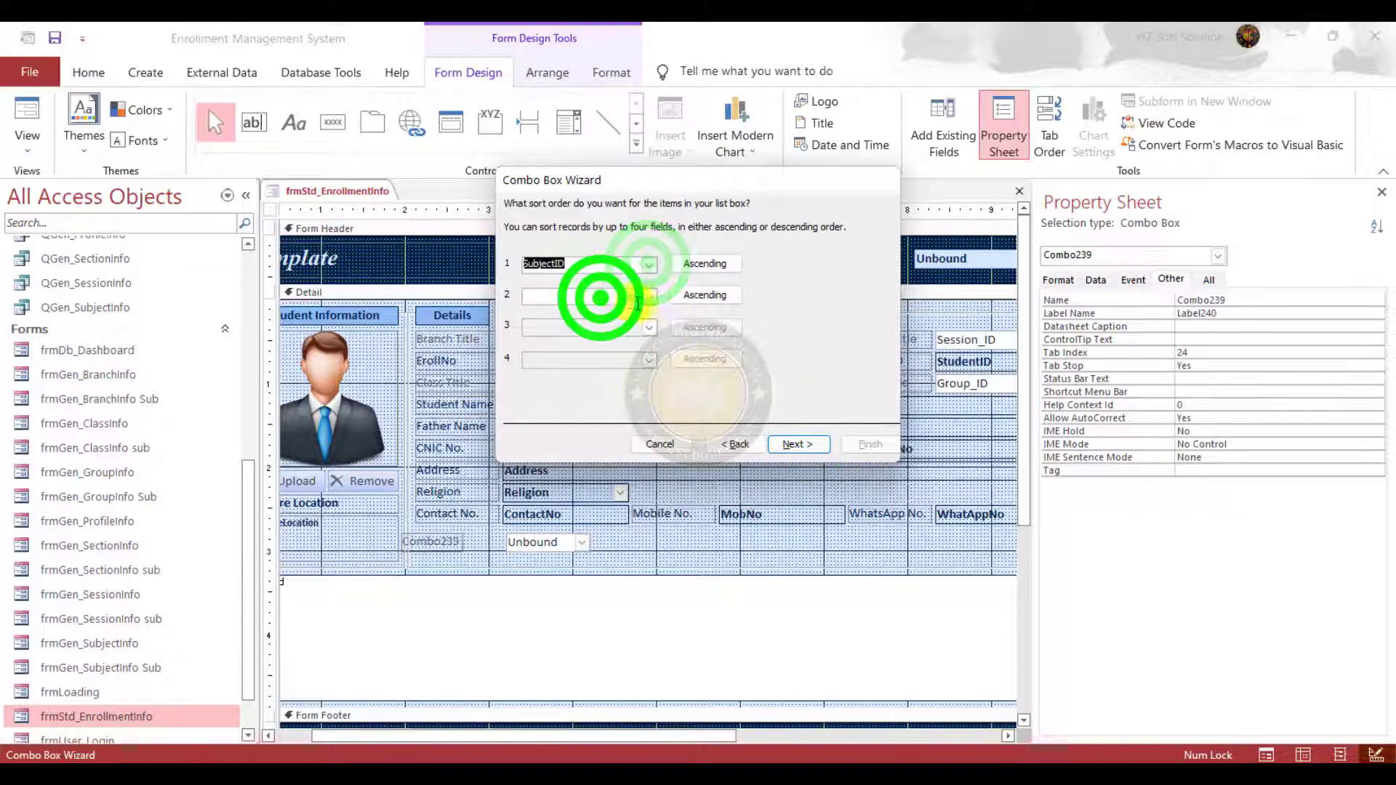
left_click(649, 296)
left_click(605, 331)
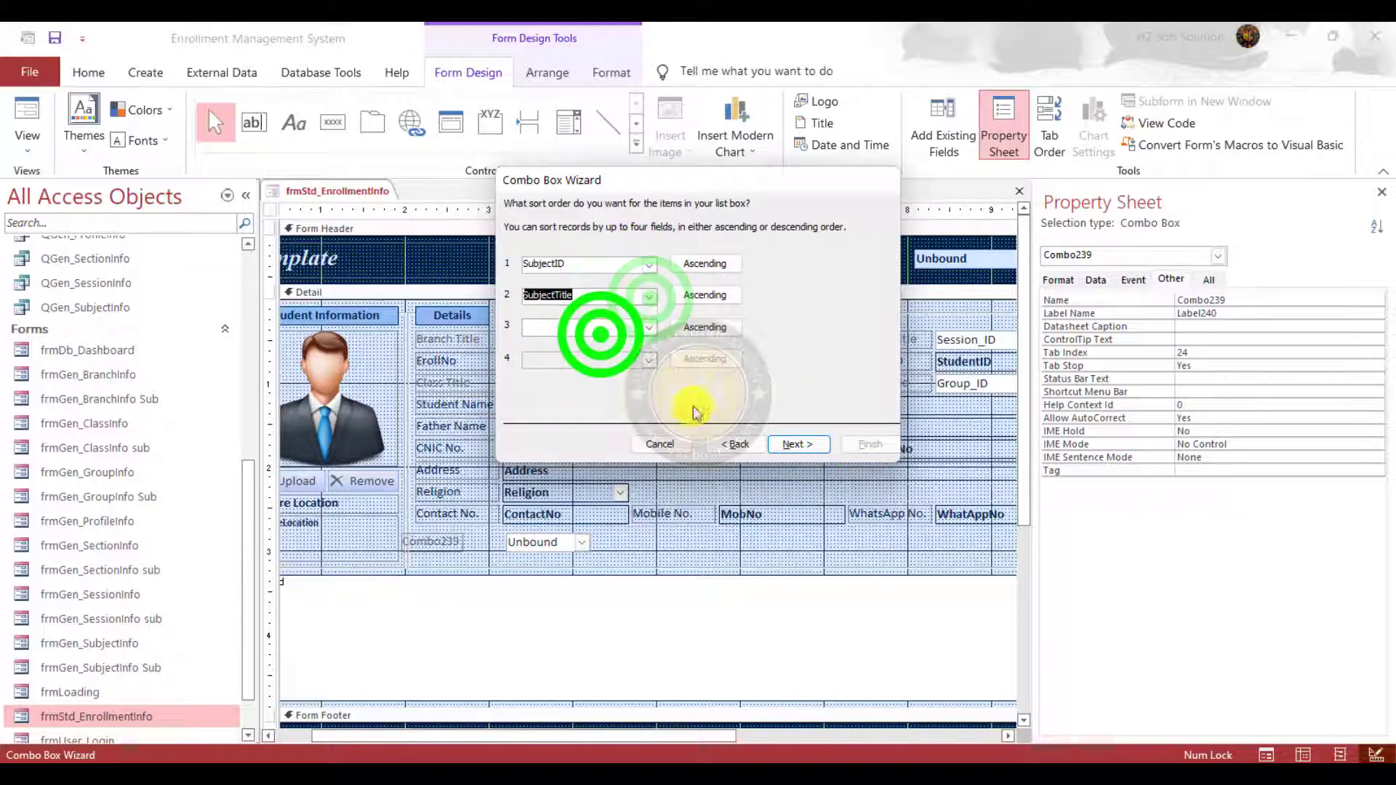
left_click(782, 444)
left_click(795, 444)
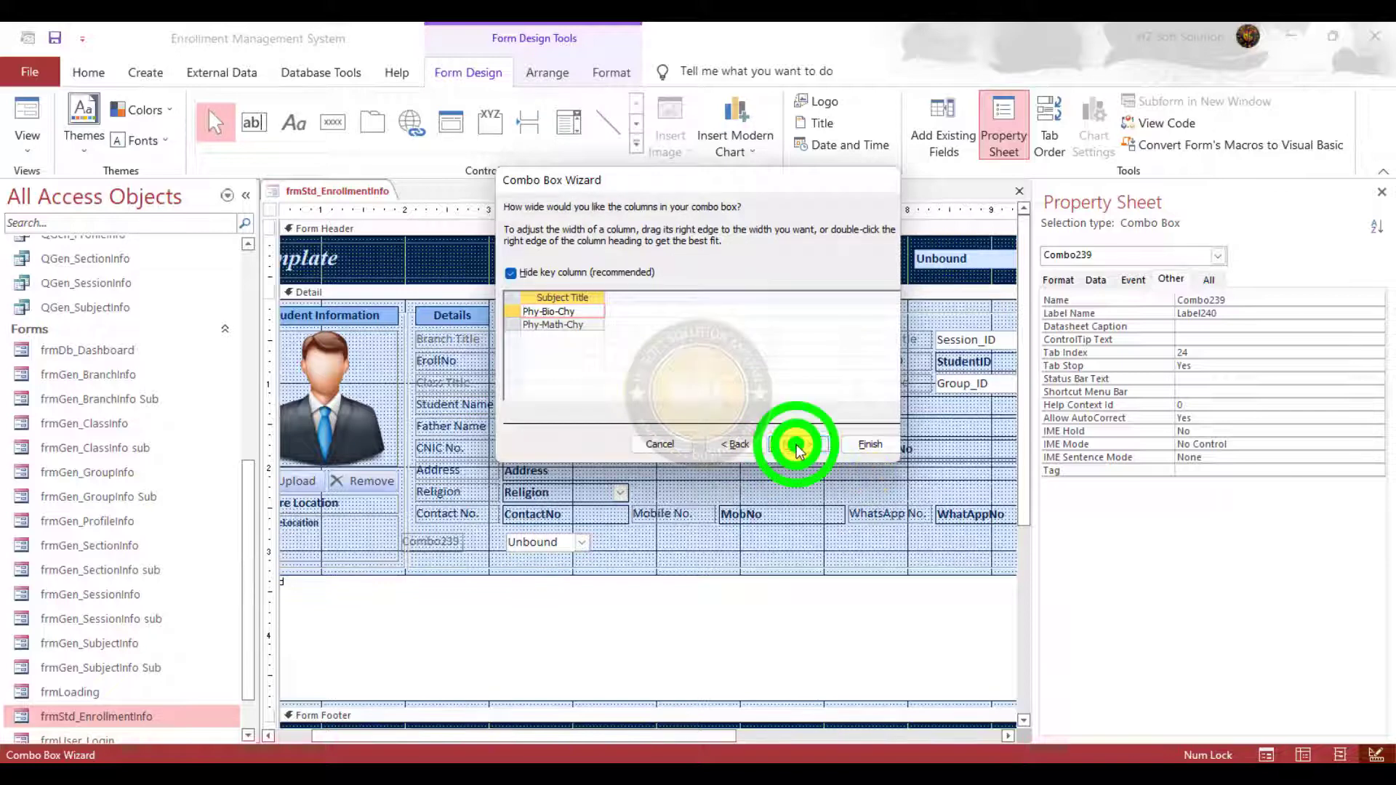
Store the subject combo box's selected value in the Subject_ID field
left_click(738, 285)
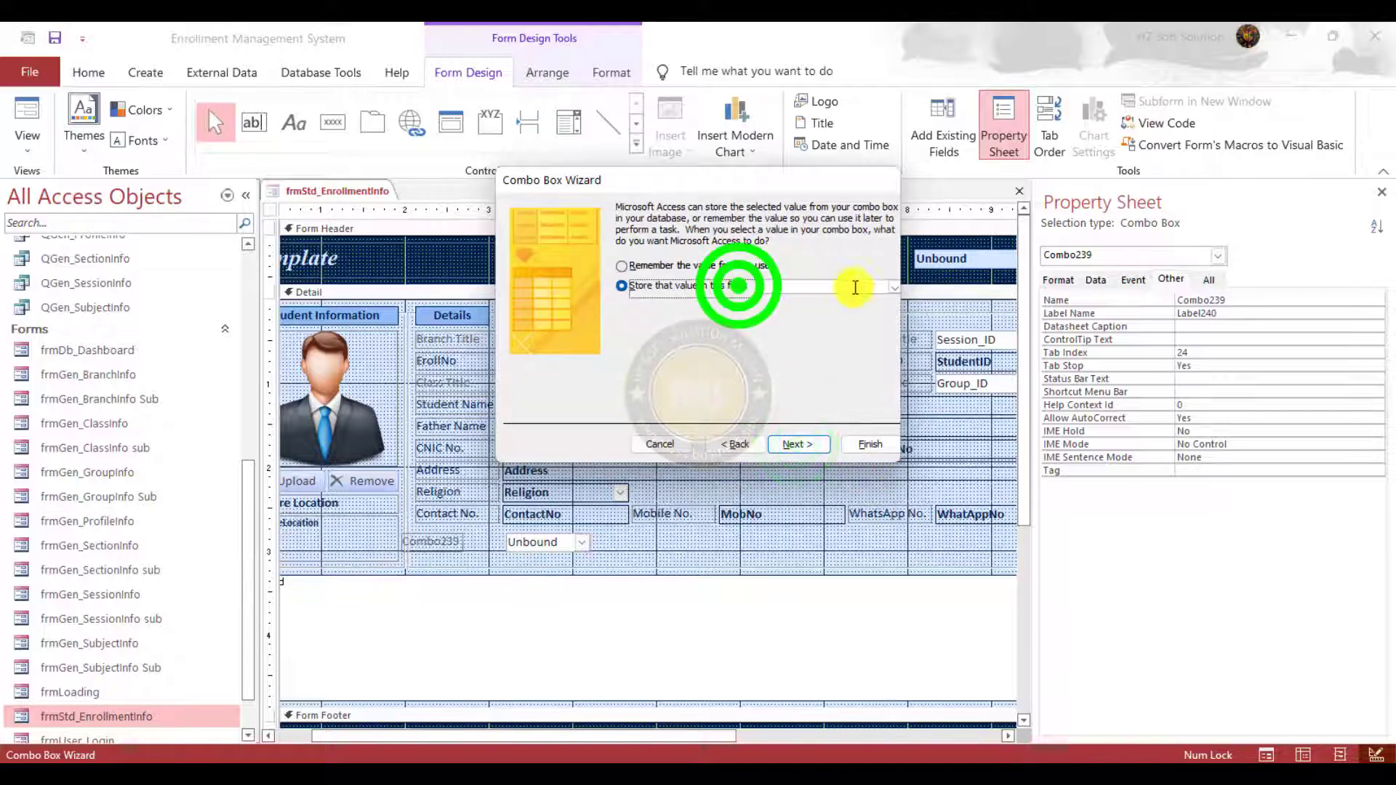
left_click(895, 287)
scroll(833, 486, "down", 3)
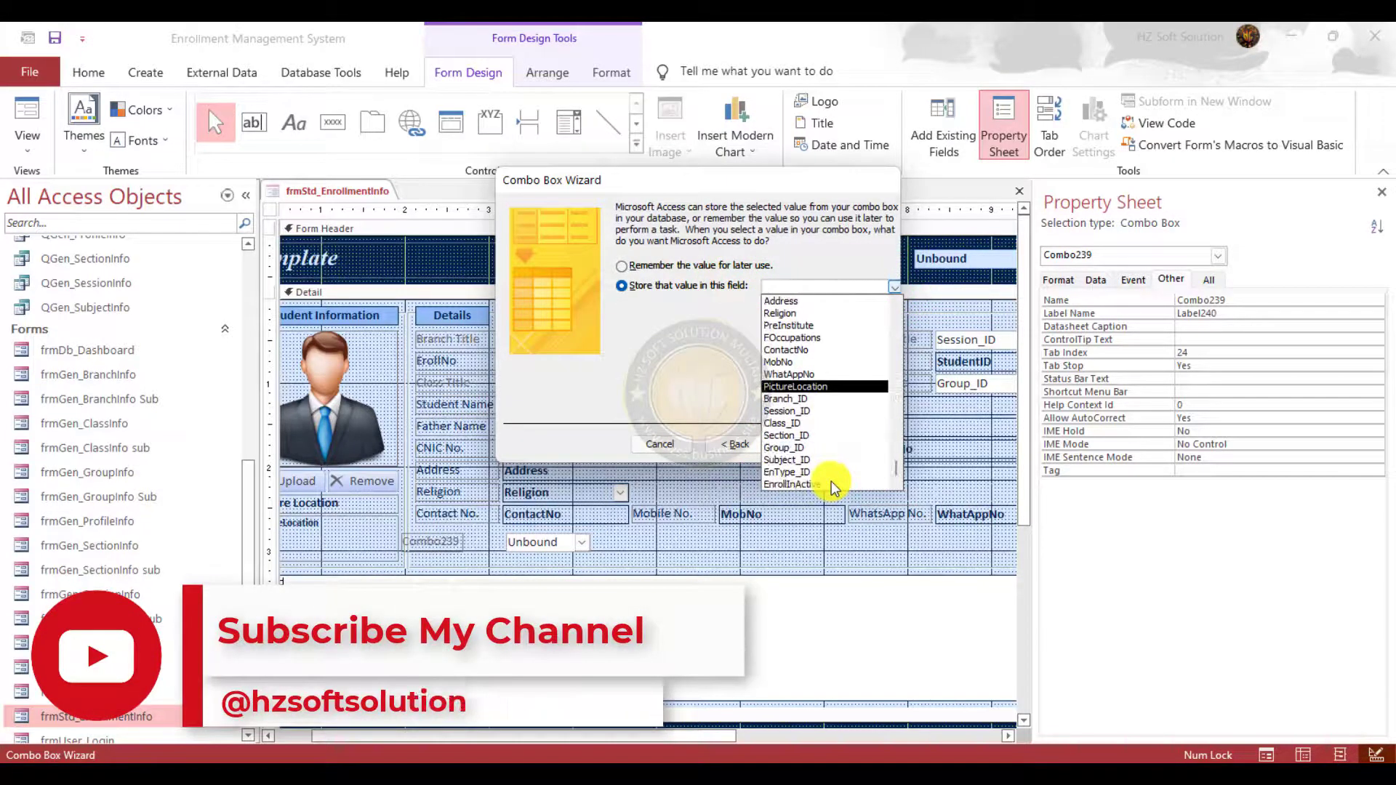
left_click(816, 460)
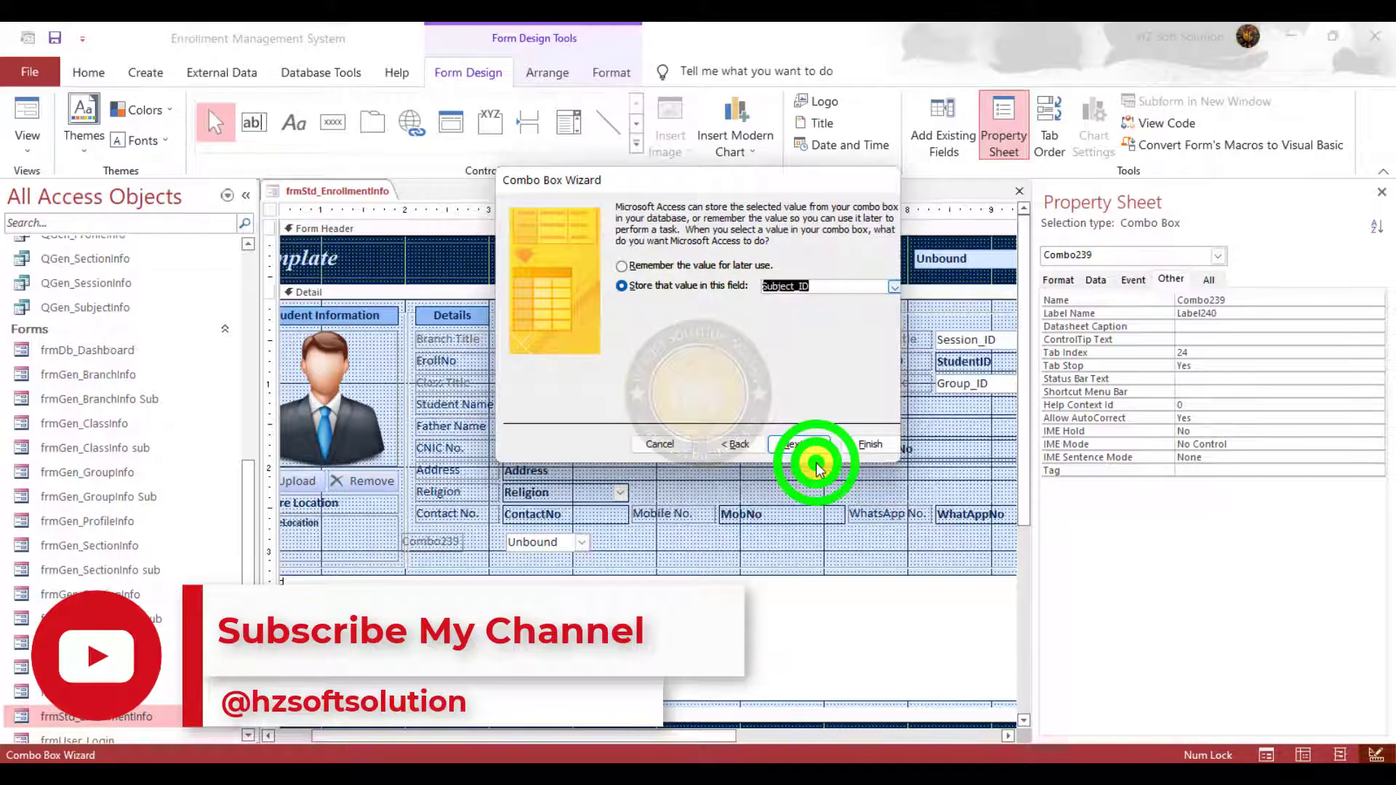
left_click(798, 444)
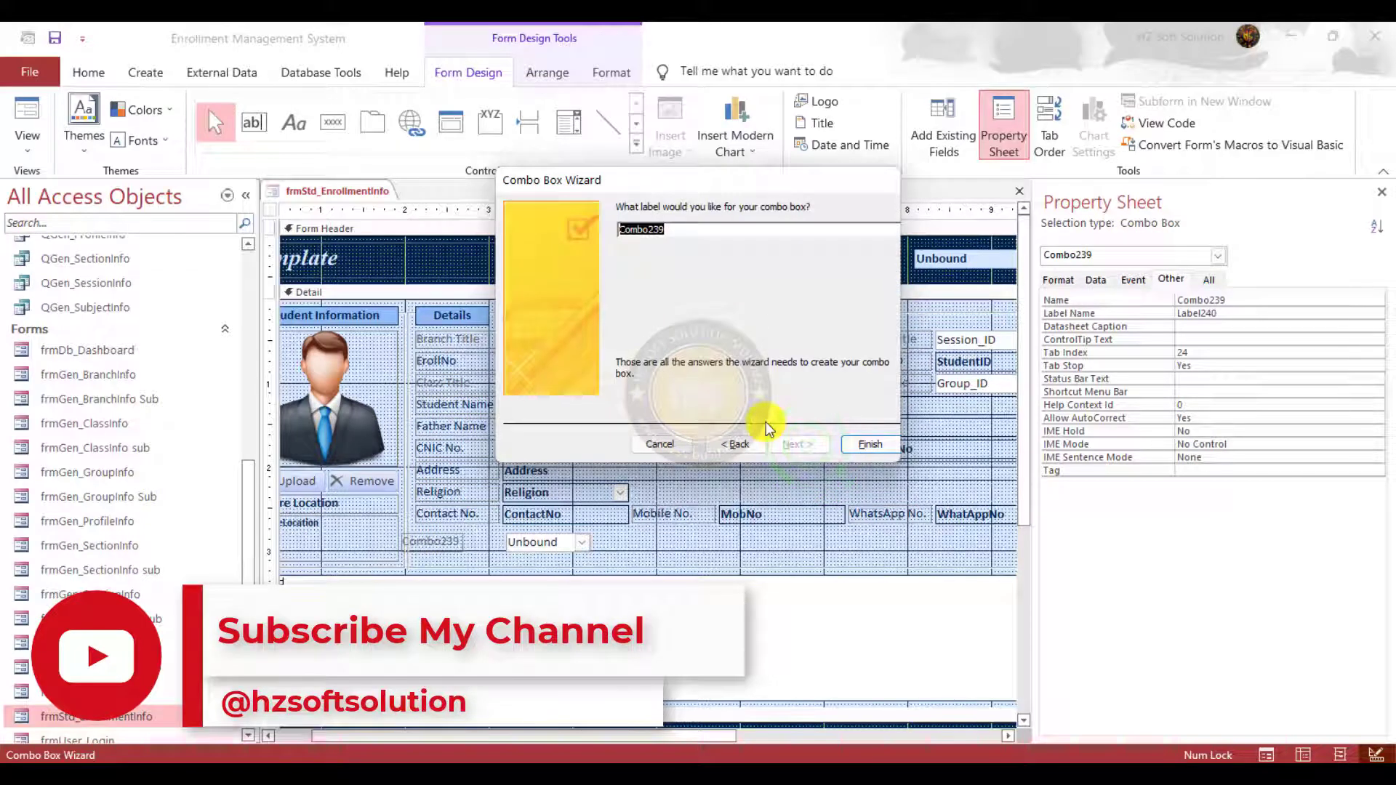
Label the new combo box Subject Title, finish creating it, and name the control cboSubject
type("Subject Title")
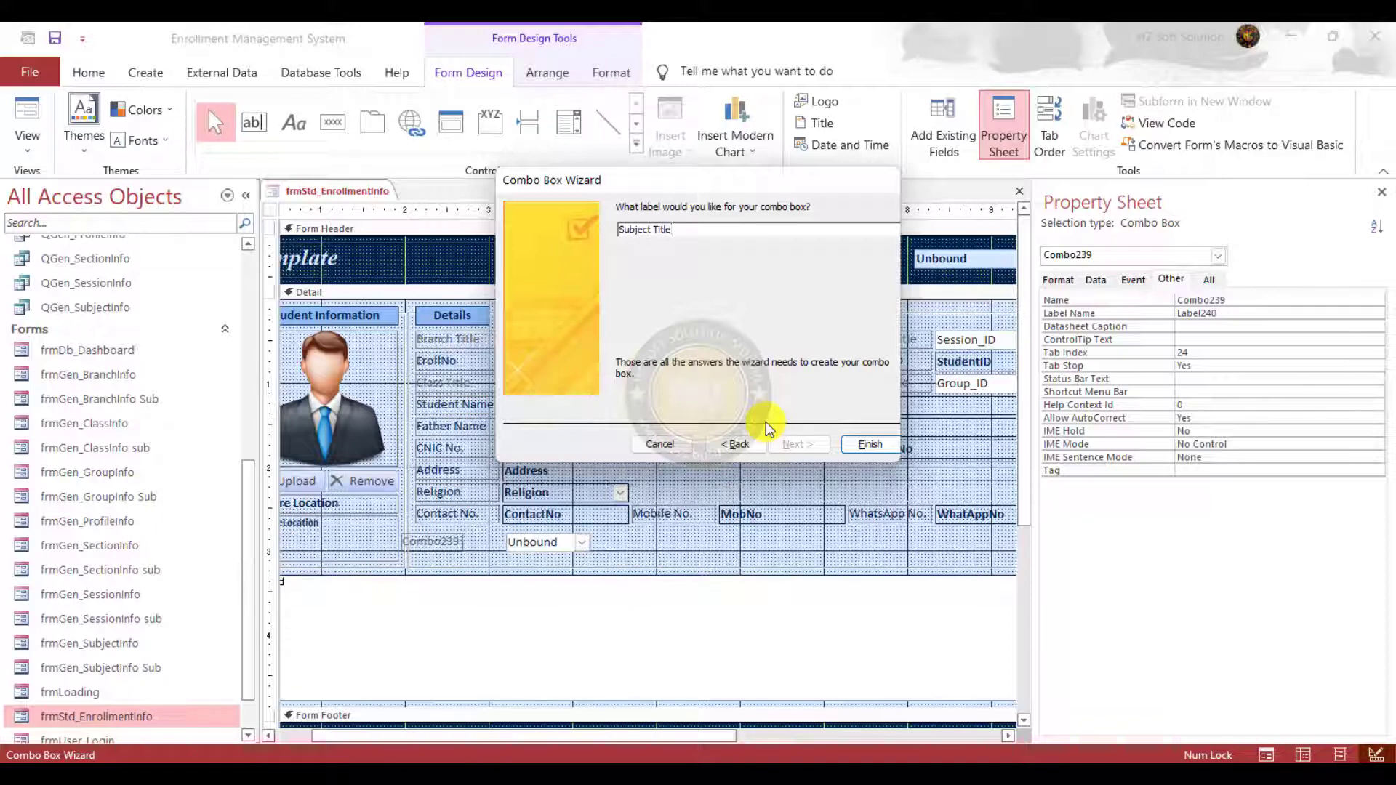
left_click(867, 444)
left_click(609, 556)
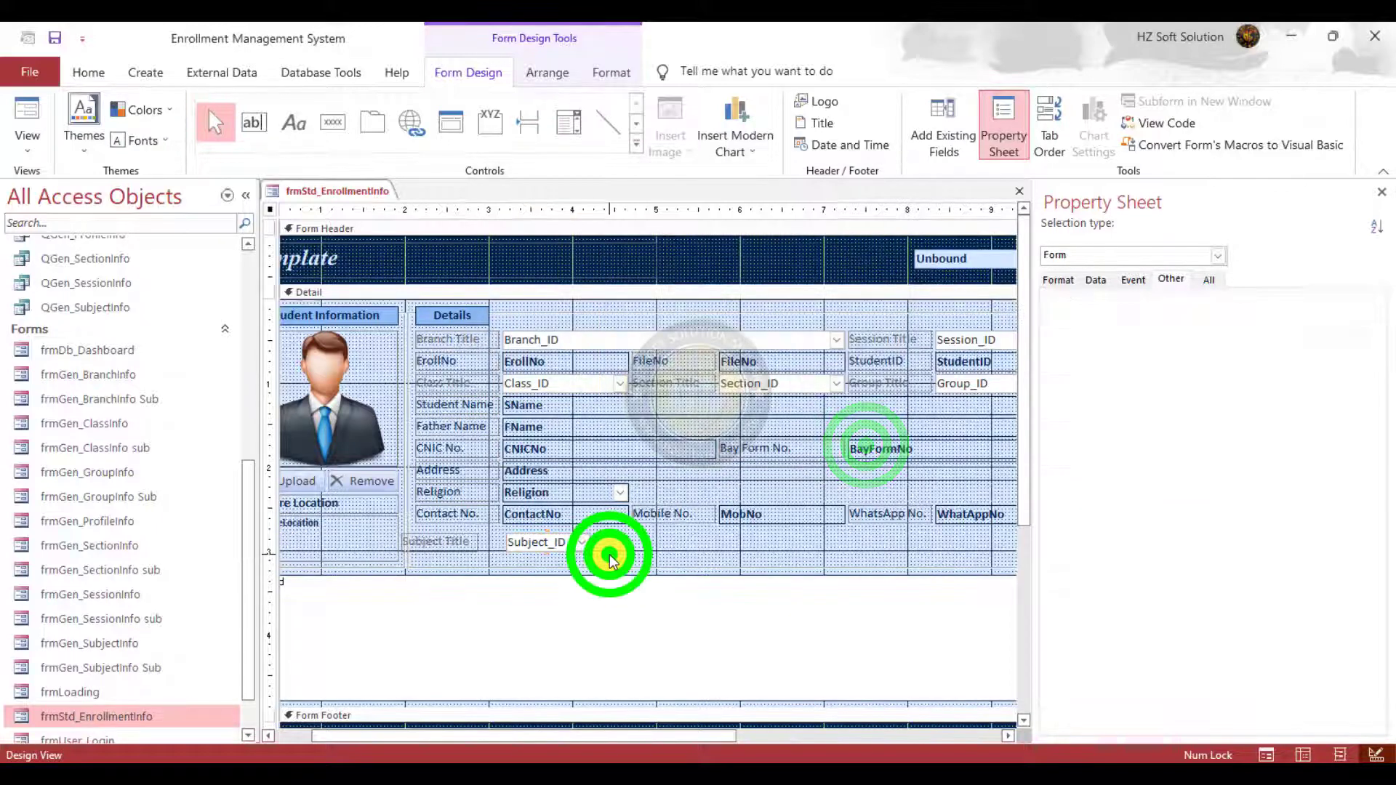
left_click(571, 544)
left_click(1240, 296)
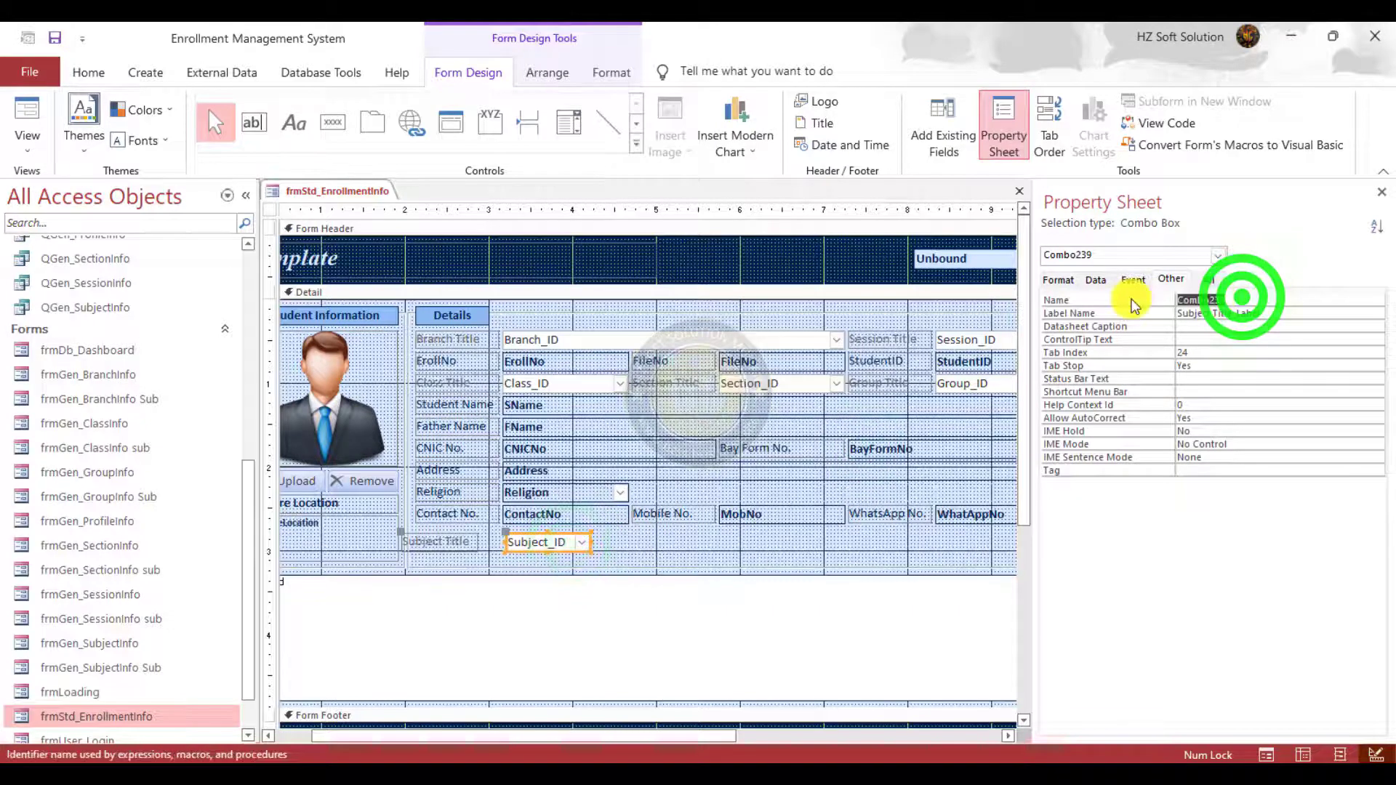
type("cboSu")
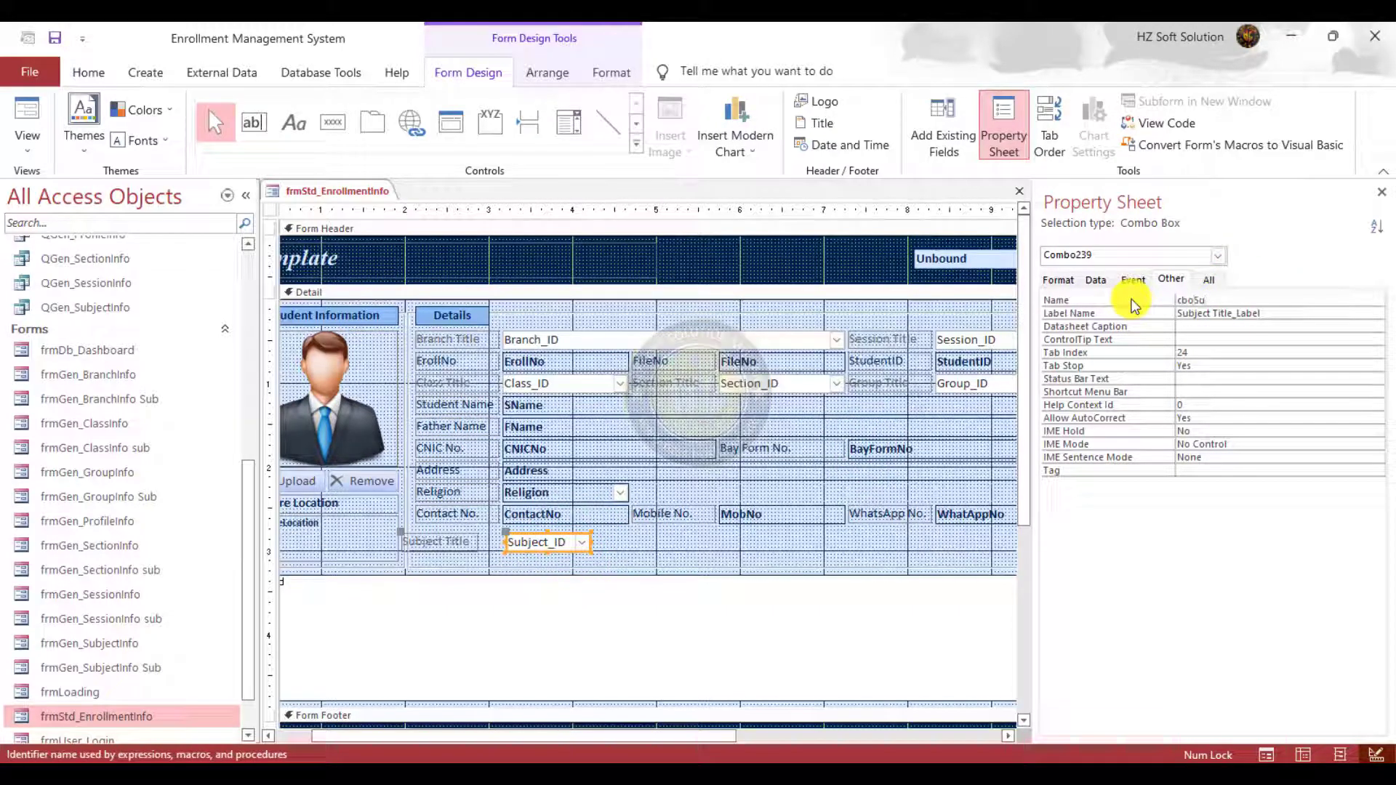
type("bject")
key("Tab")
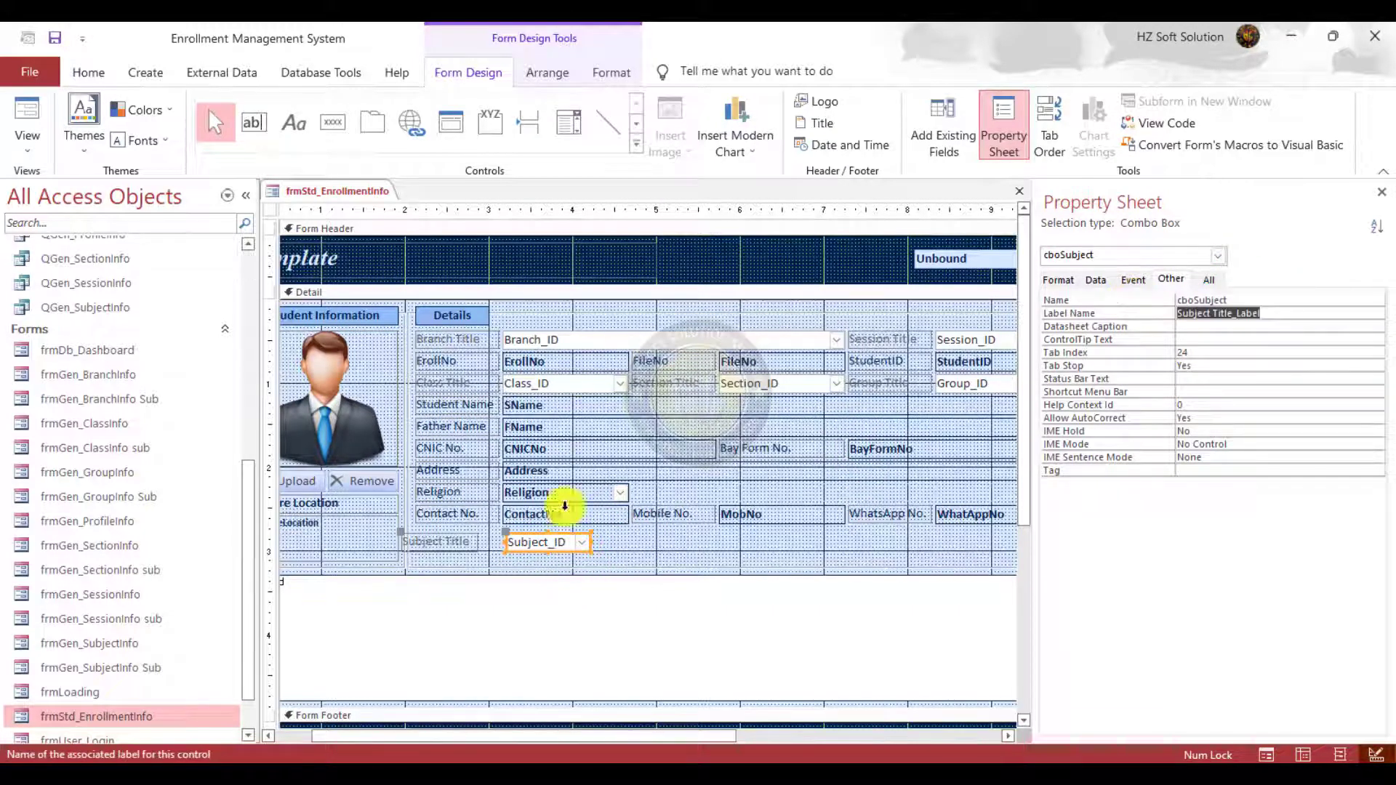
Move the subject combo box with its label into the Details layout, directly beneath the class row
left_click(638, 545)
left_click(443, 543)
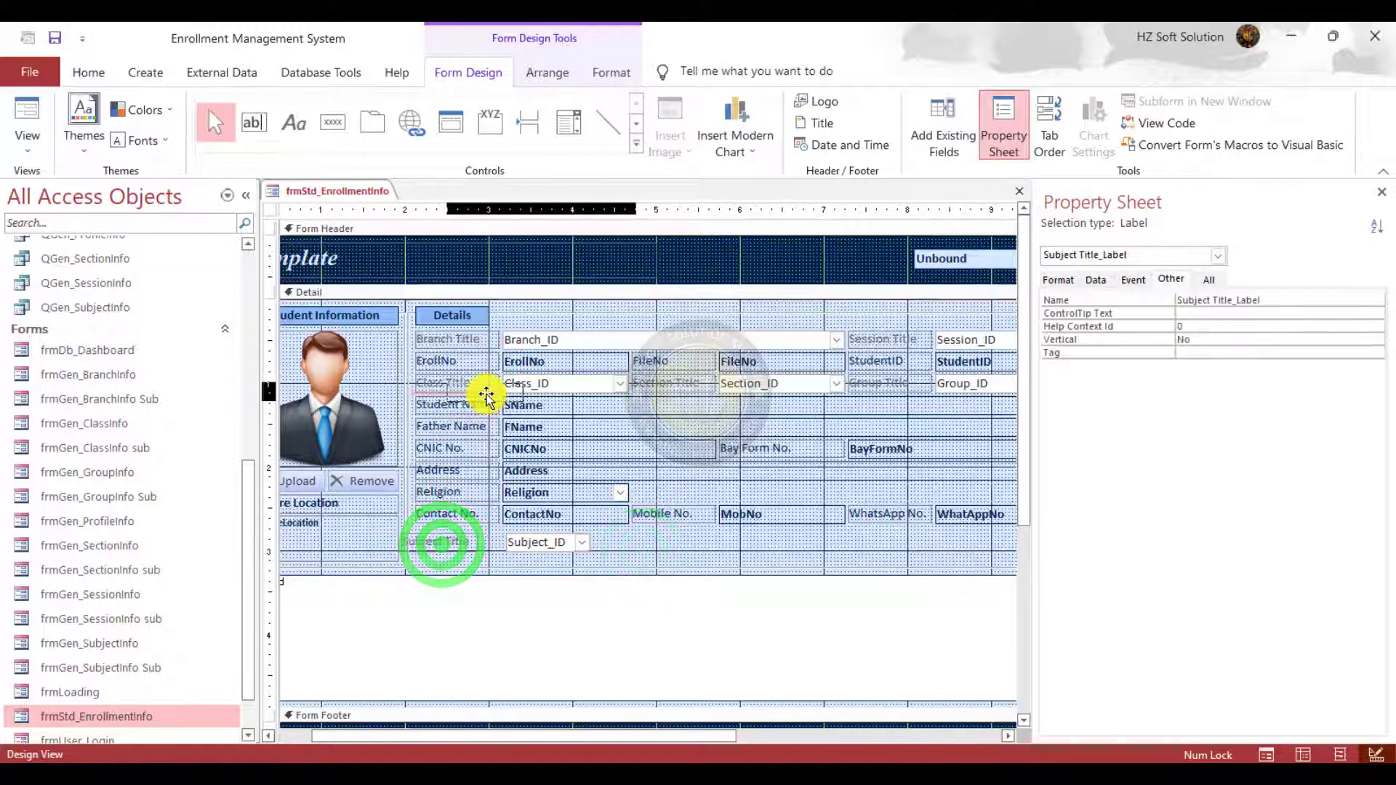
left_click_drag(486, 396, 487, 400)
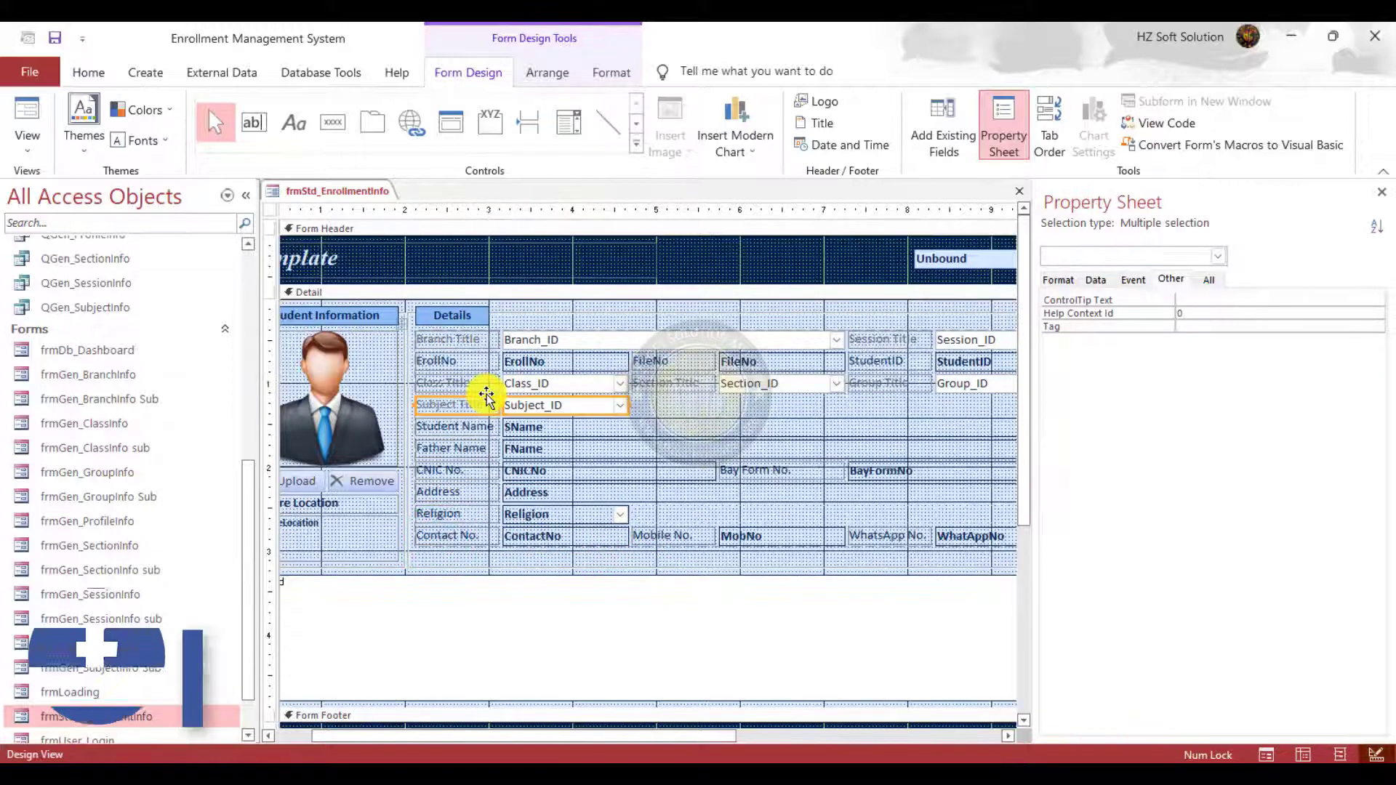
Merge the Subject_ID combo box with the two empty cells beside it in its row
left_click(799, 405)
left_click(675, 405, "shift")
left_click(576, 405, "shift")
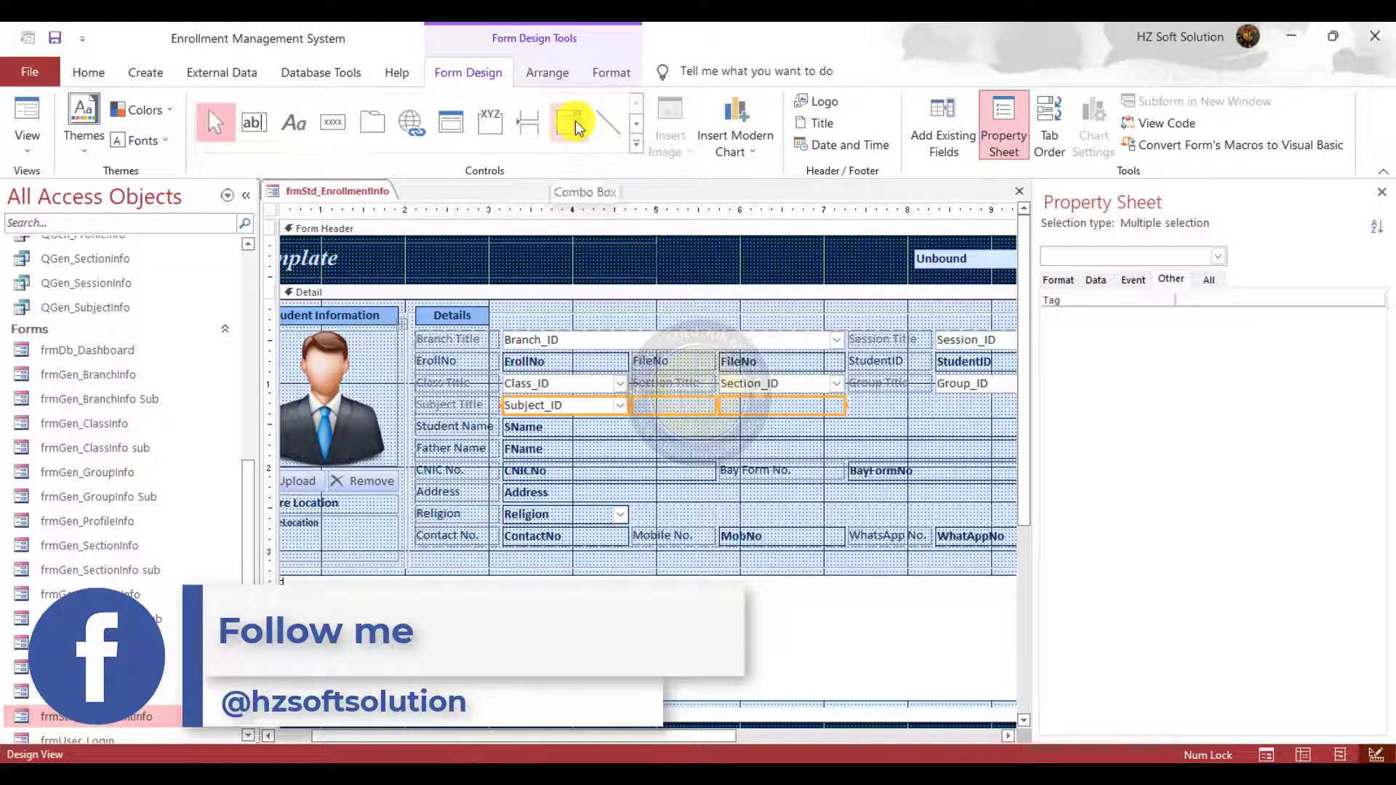
left_click(549, 72)
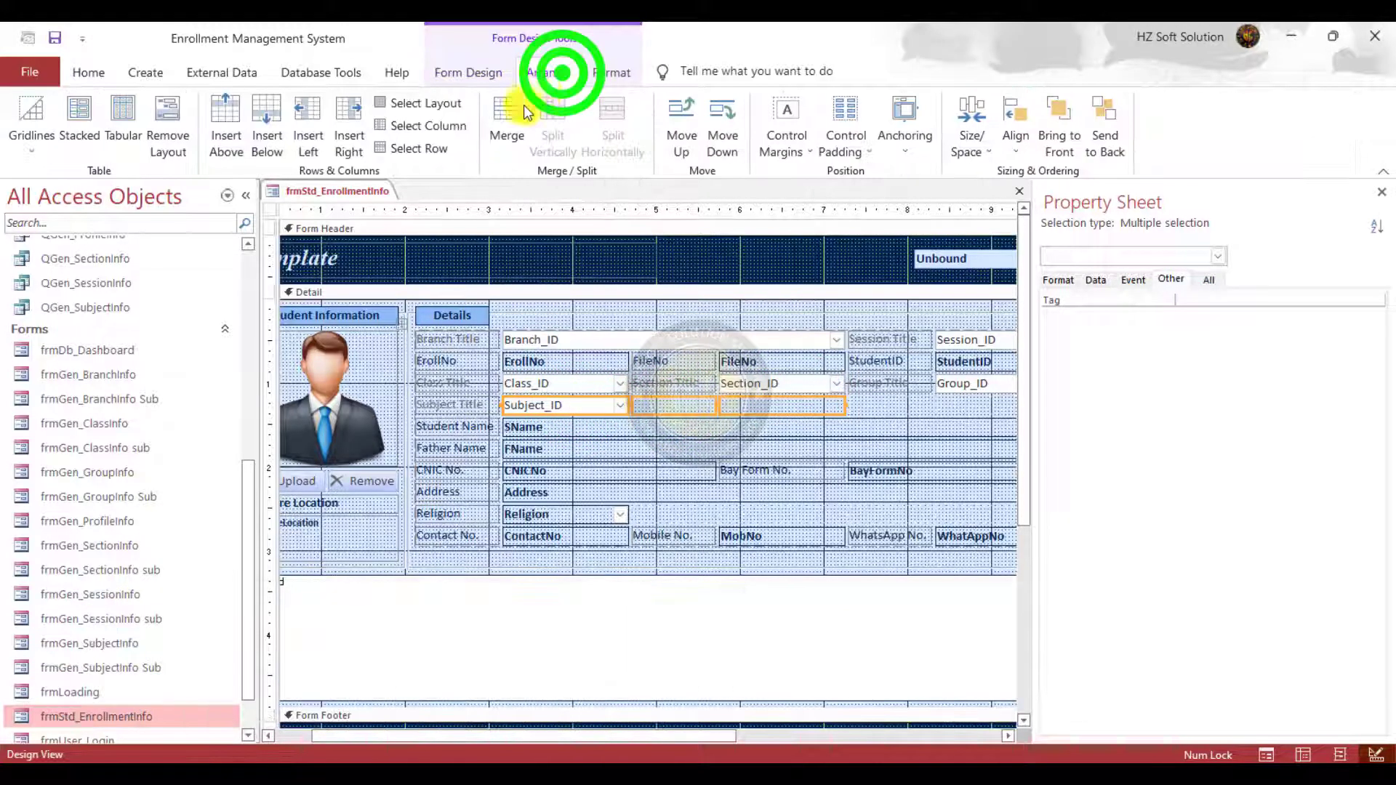
left_click(518, 118)
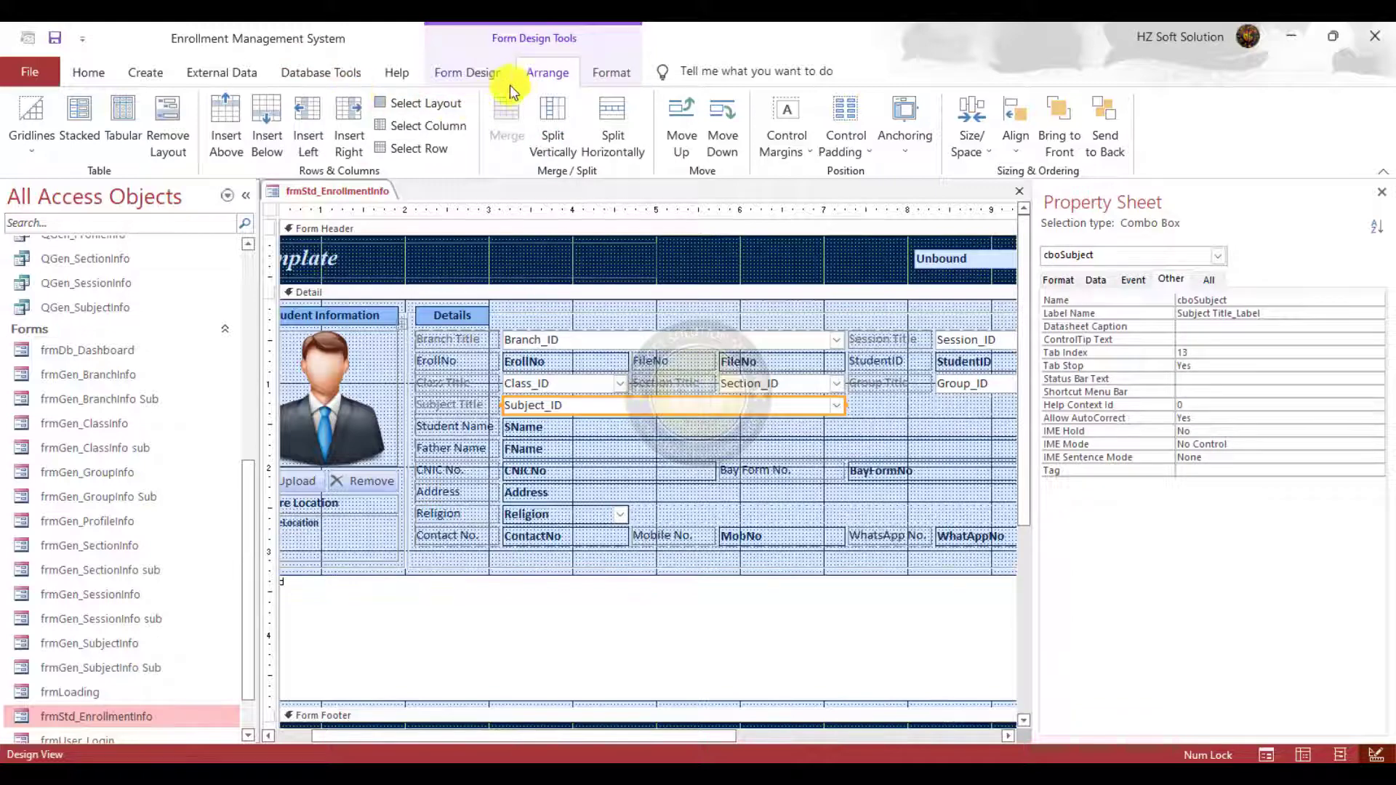
Add a combo box near the Address field that gets its values from the Gen_EnrollmentTypeInfo table
left_click(487, 71)
left_click(576, 122)
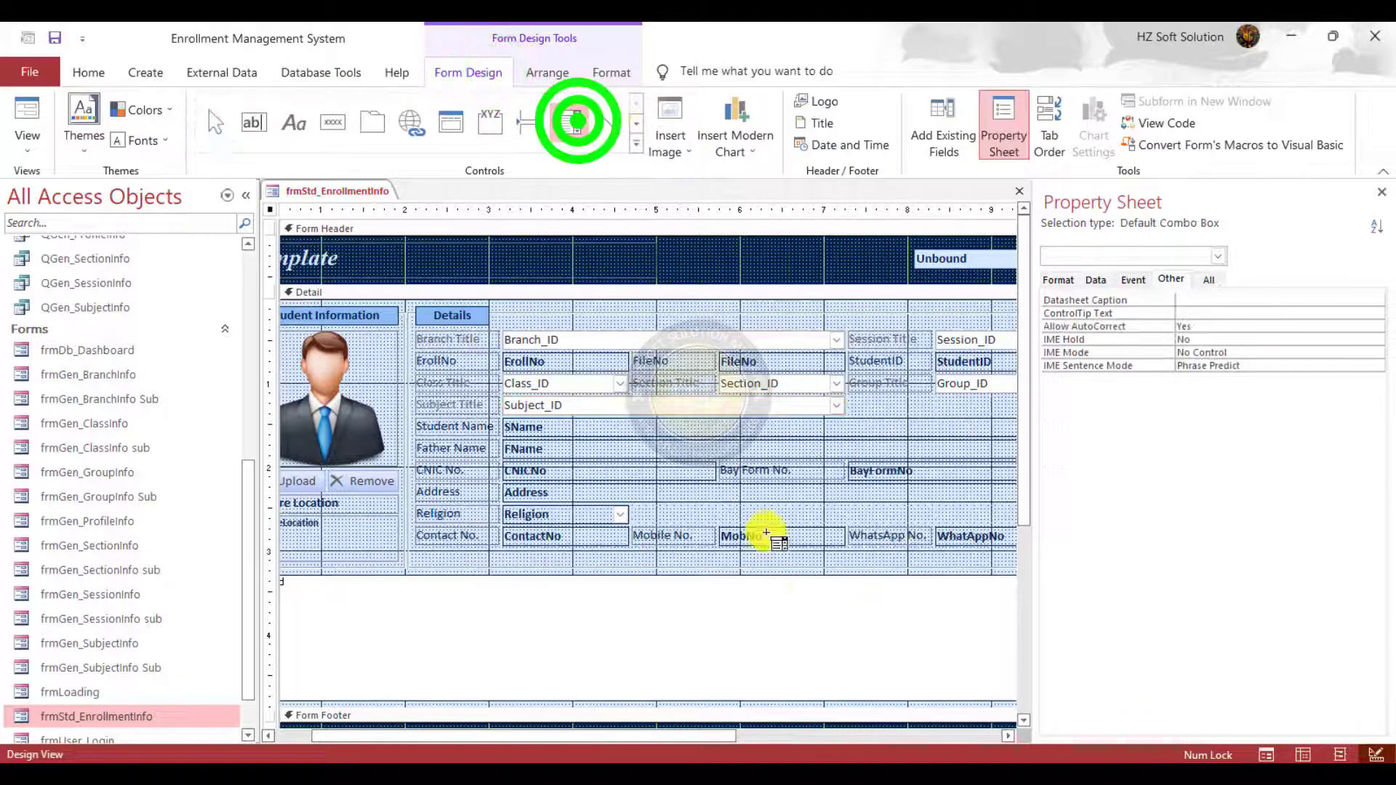
left_click(723, 494)
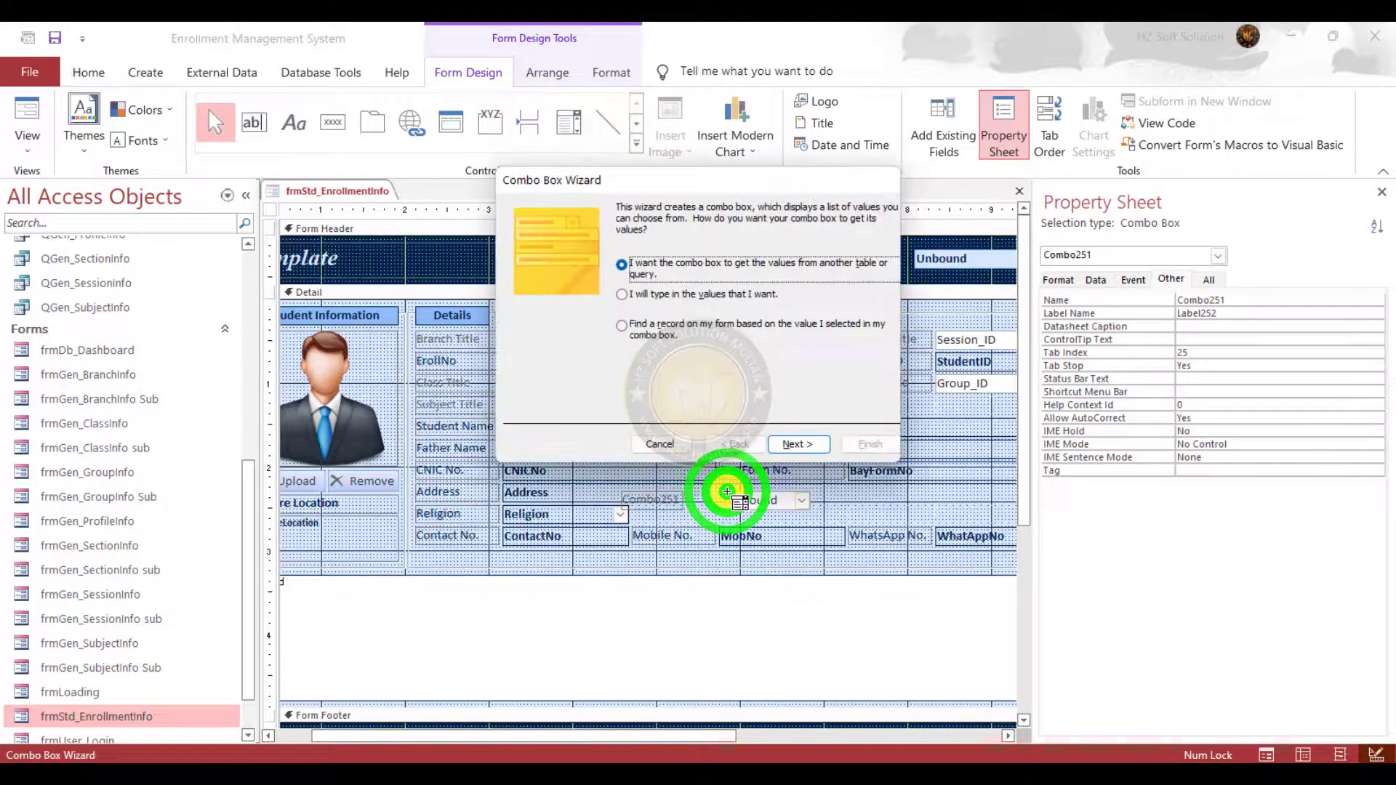
left_click(797, 443)
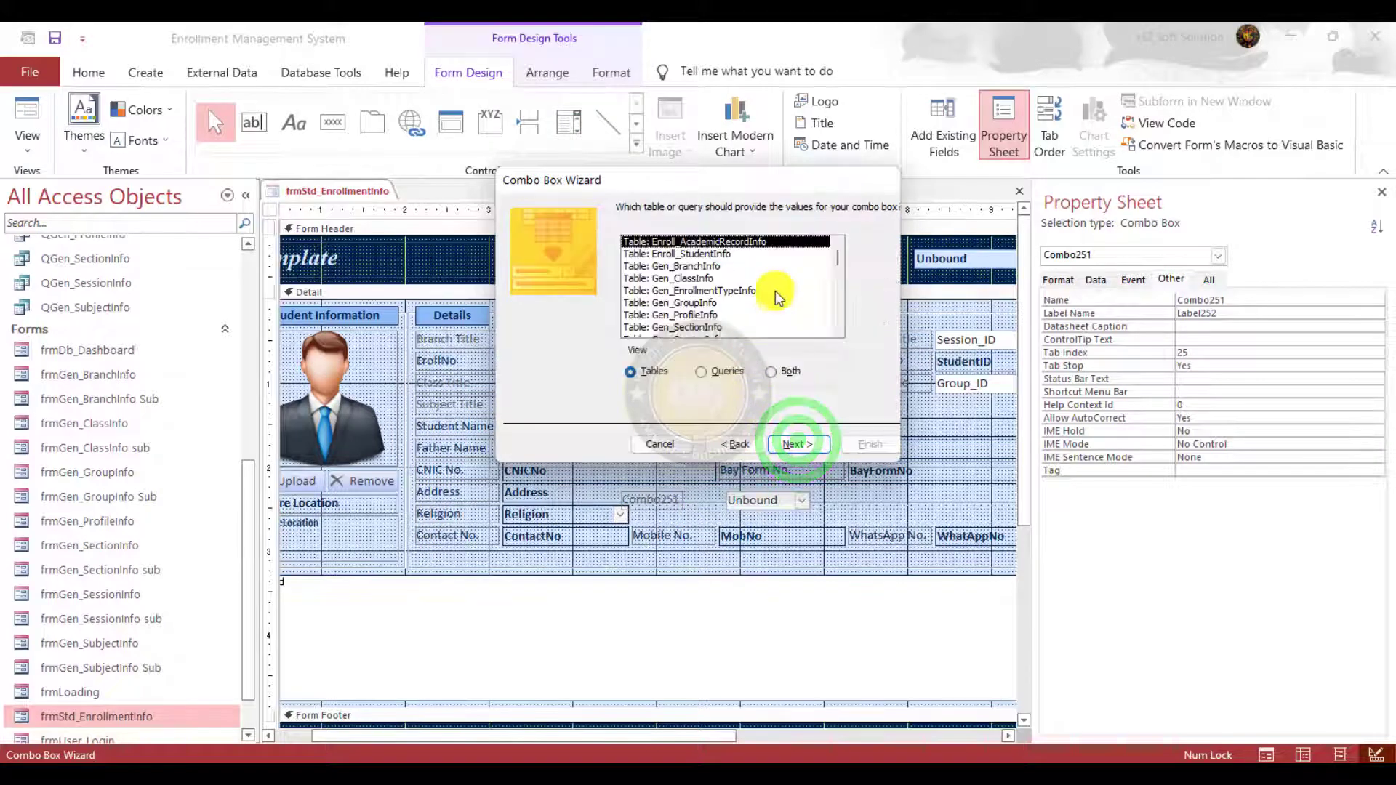
scroll(769, 287, "down", 1)
left_click(739, 256)
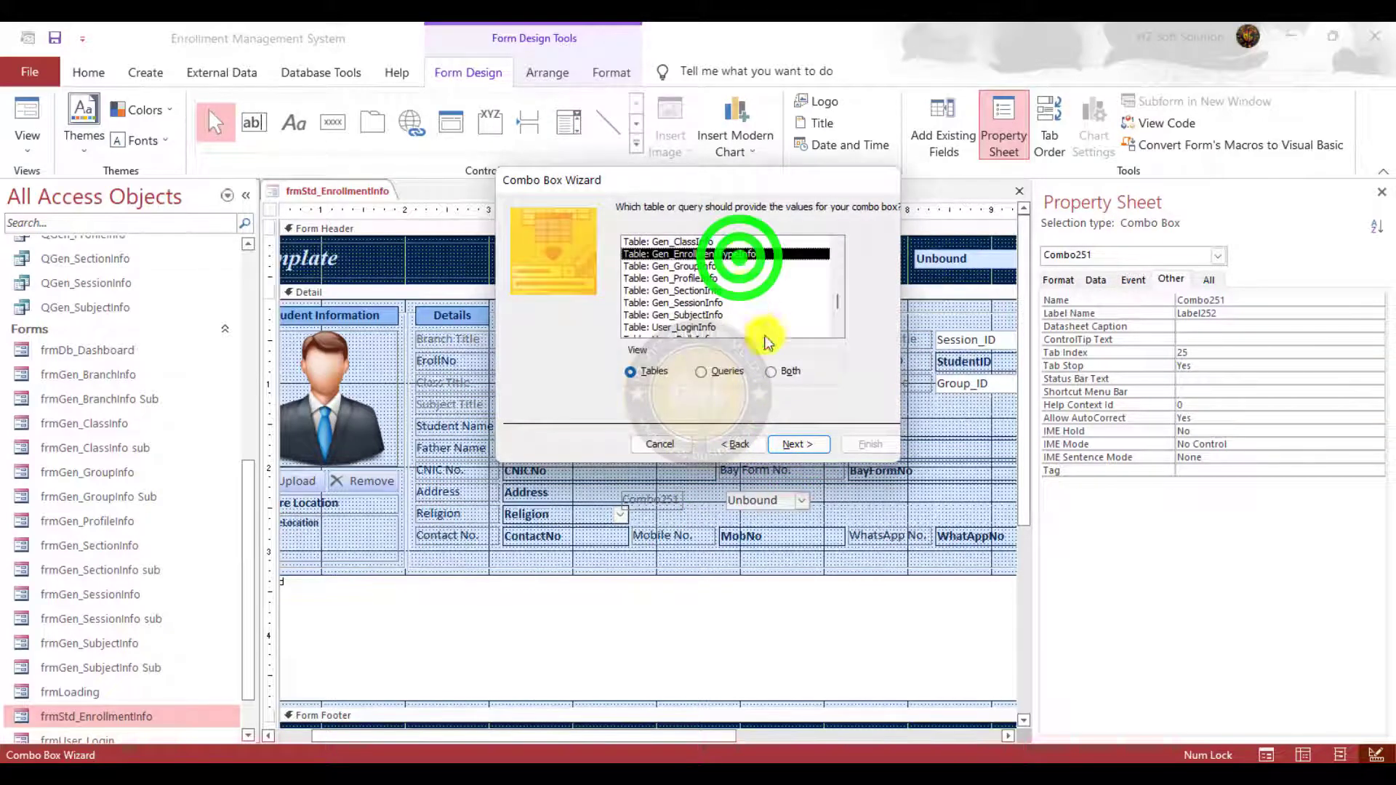
left_click(798, 444)
Include the EnrollmentTypeTitle field, sort ascending by EnTypeID and EnrollmentTypeTitle, and widen the column slightly, keeping the key column hidden
left_click(574, 337)
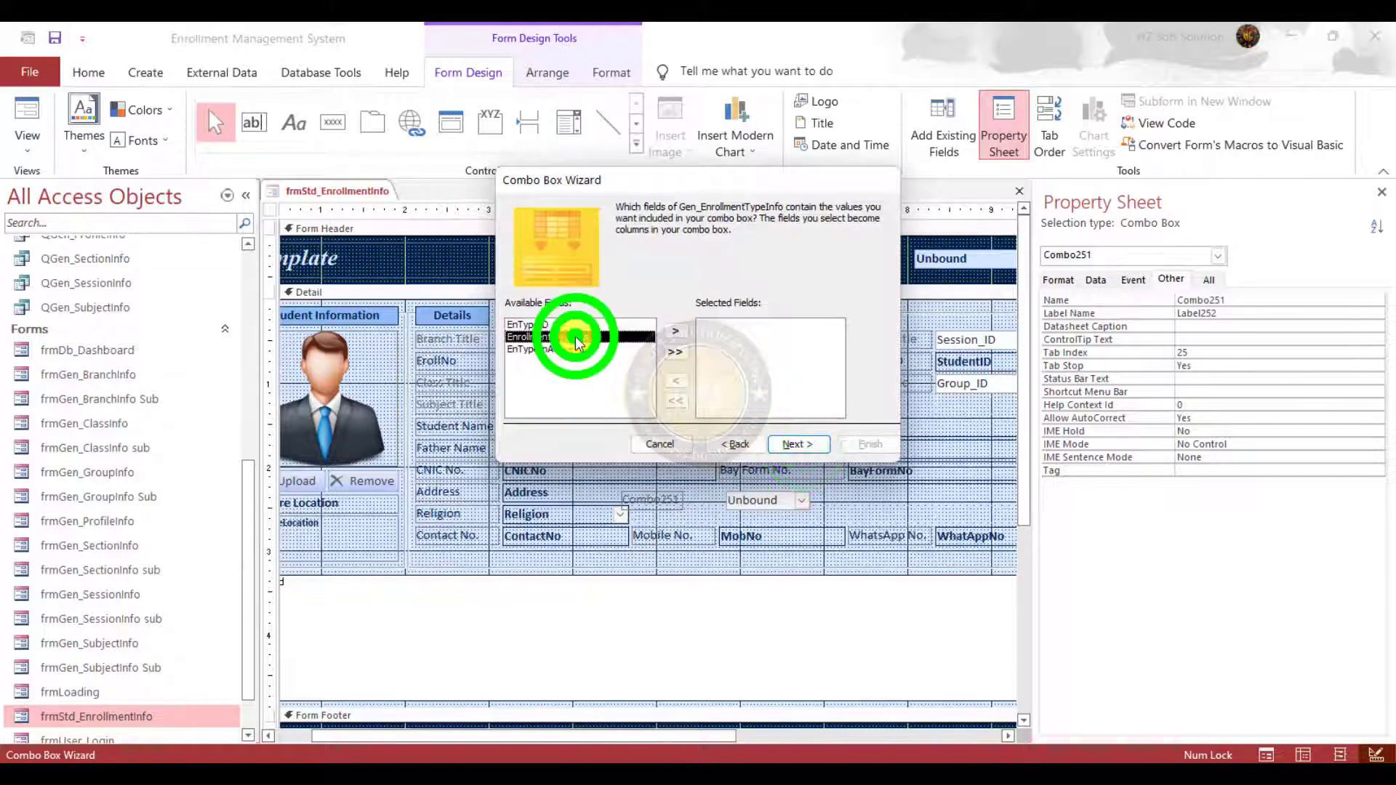
left_click(676, 331)
left_click(798, 444)
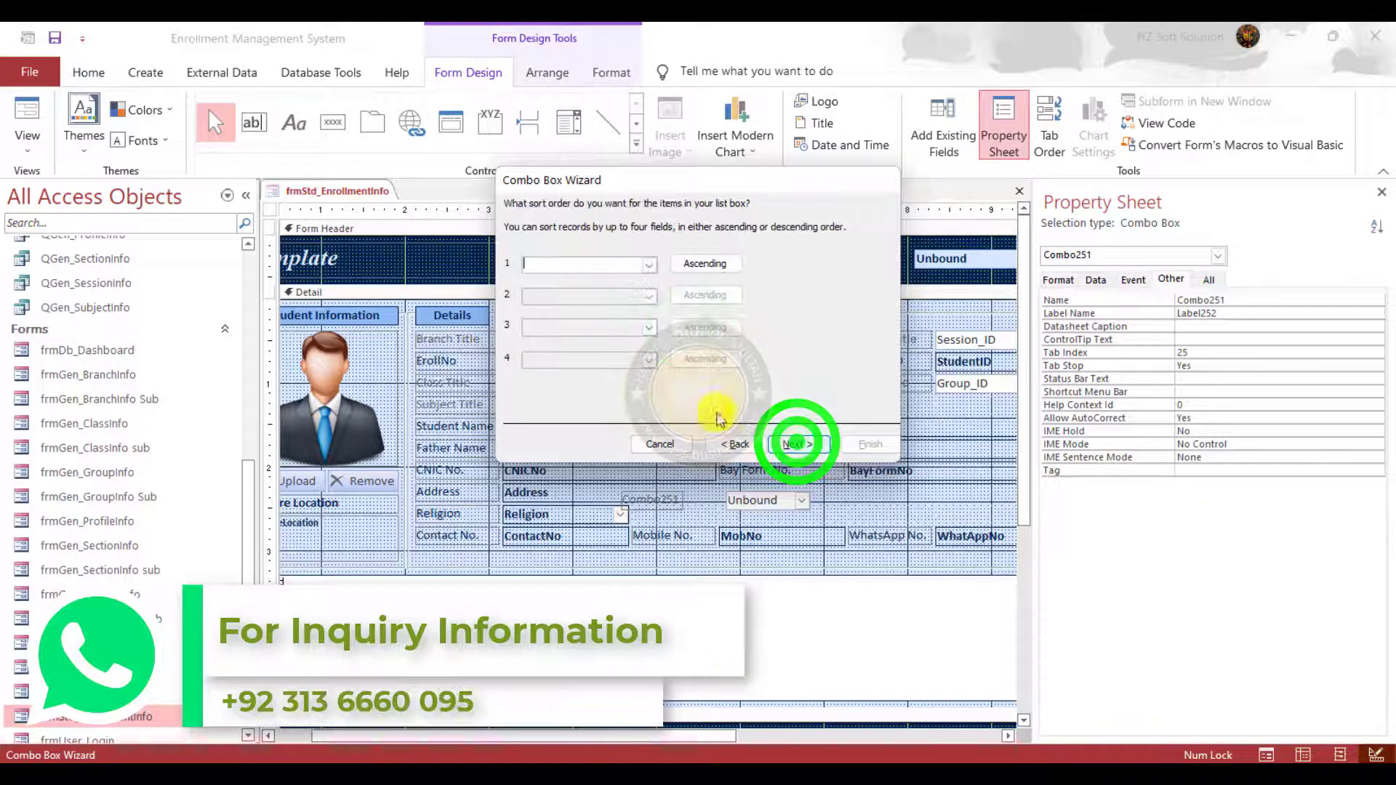
left_click(649, 263)
left_click(611, 294)
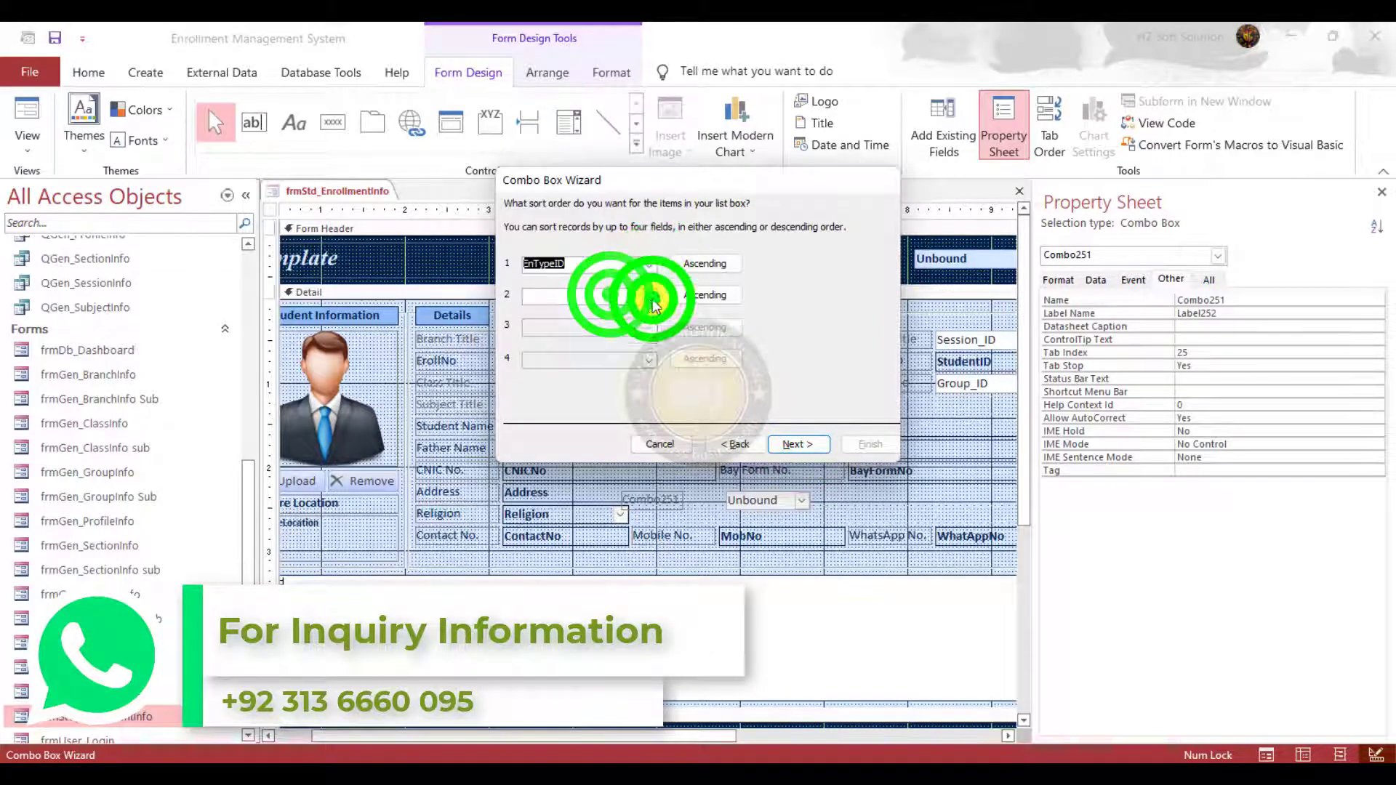
left_click(649, 296)
left_click(594, 335)
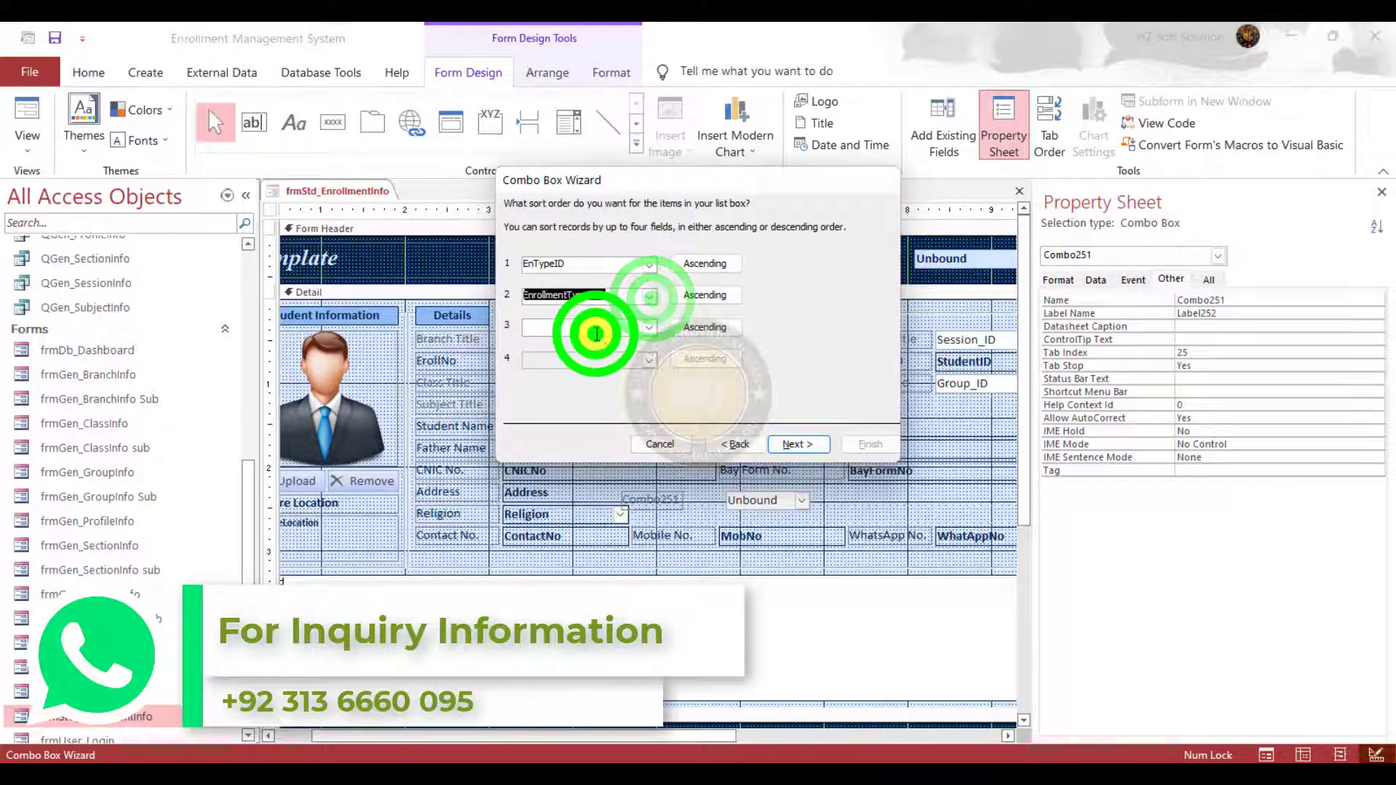
left_click(794, 444)
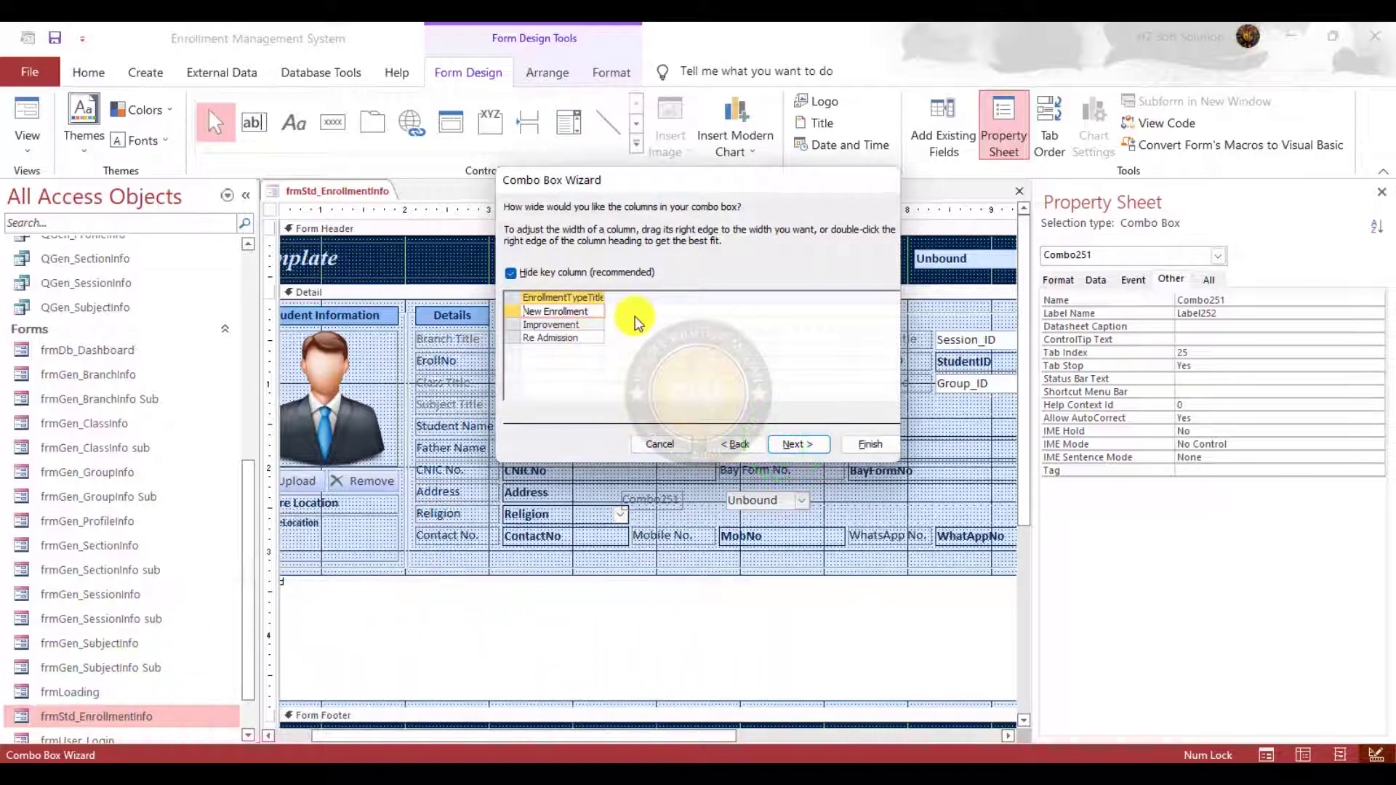
left_click_drag(603, 293, 614, 302)
left_click(795, 444)
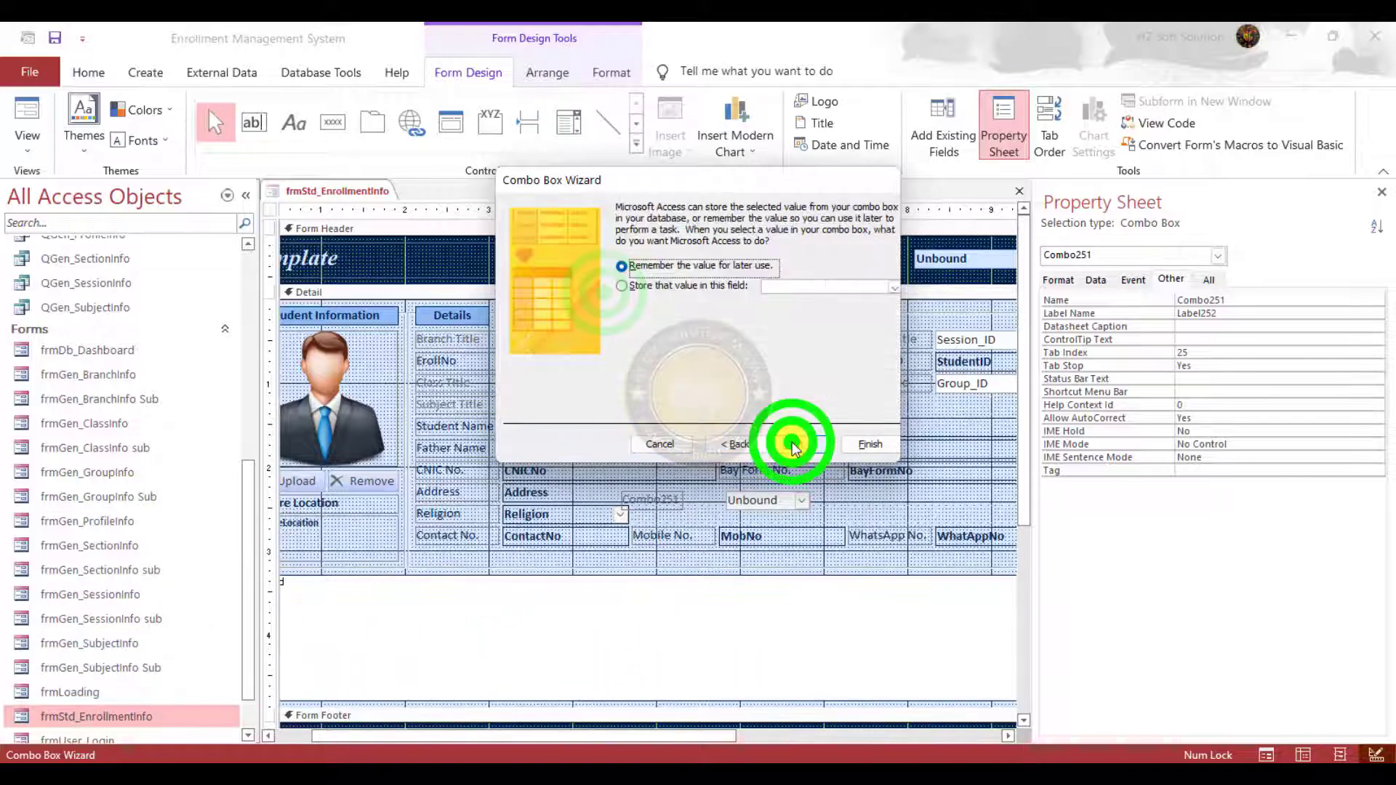
Store the combo box's selected value in the EnType_ID field and label it Enrollment Type
left_click(706, 289)
left_click(887, 289)
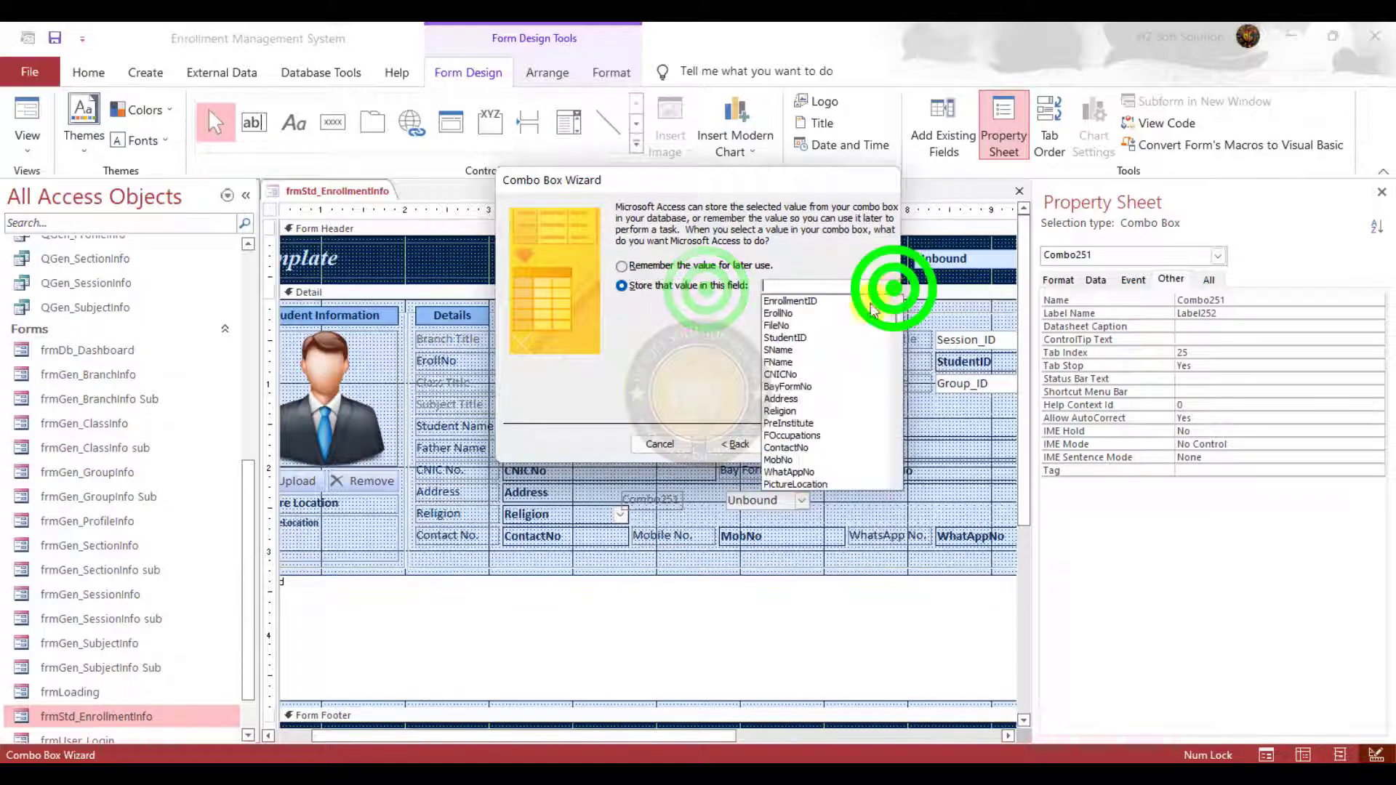
scroll(844, 454, "down", 2)
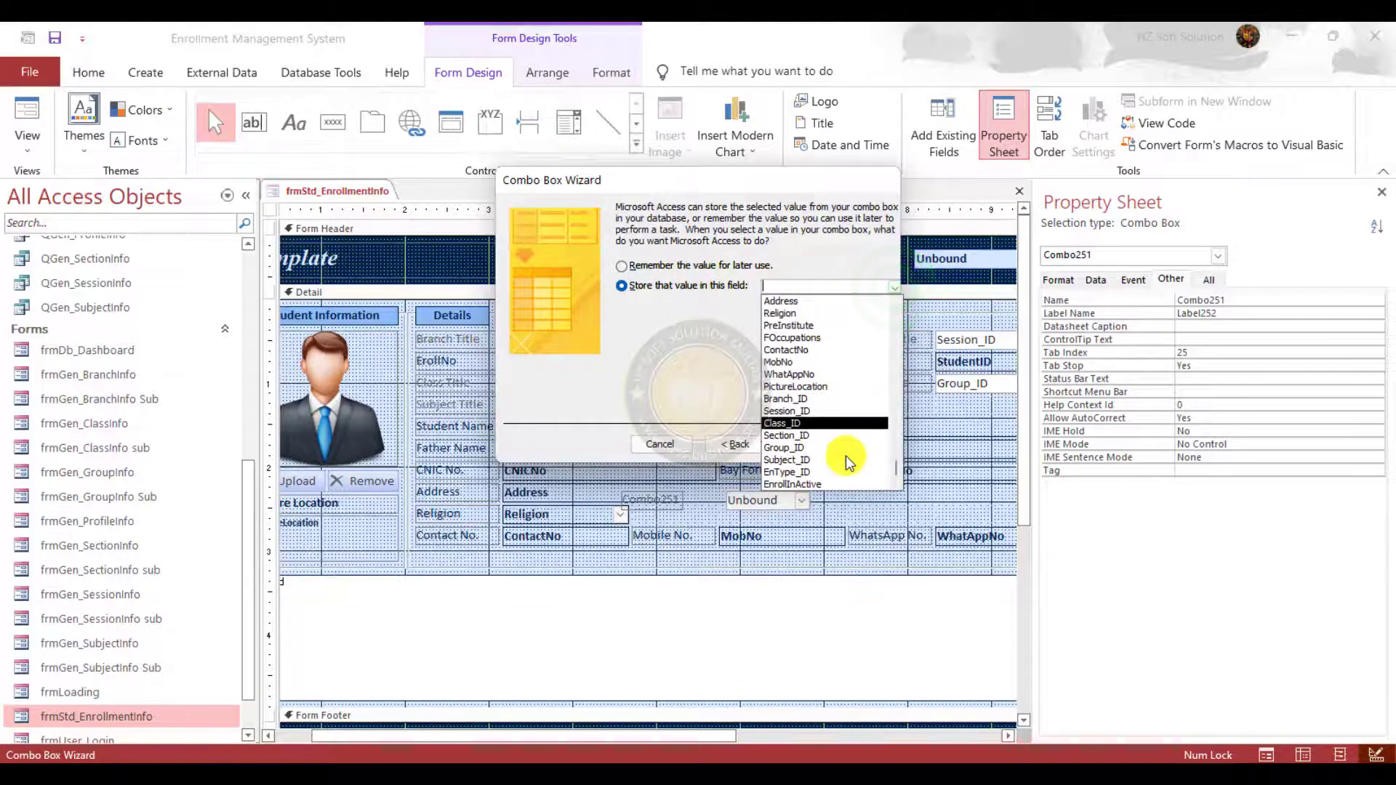
left_click(806, 473)
left_click(808, 445)
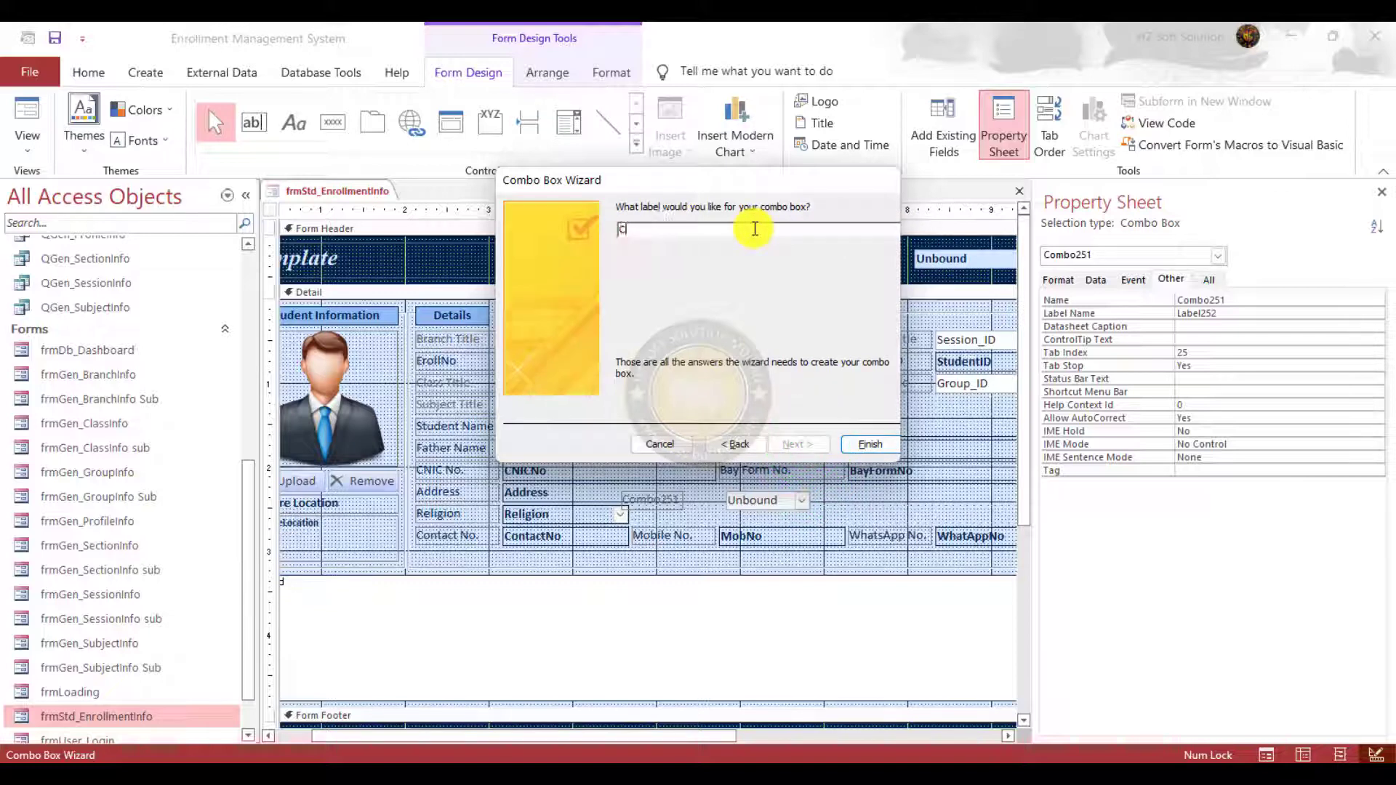
type("Enrollment Type")
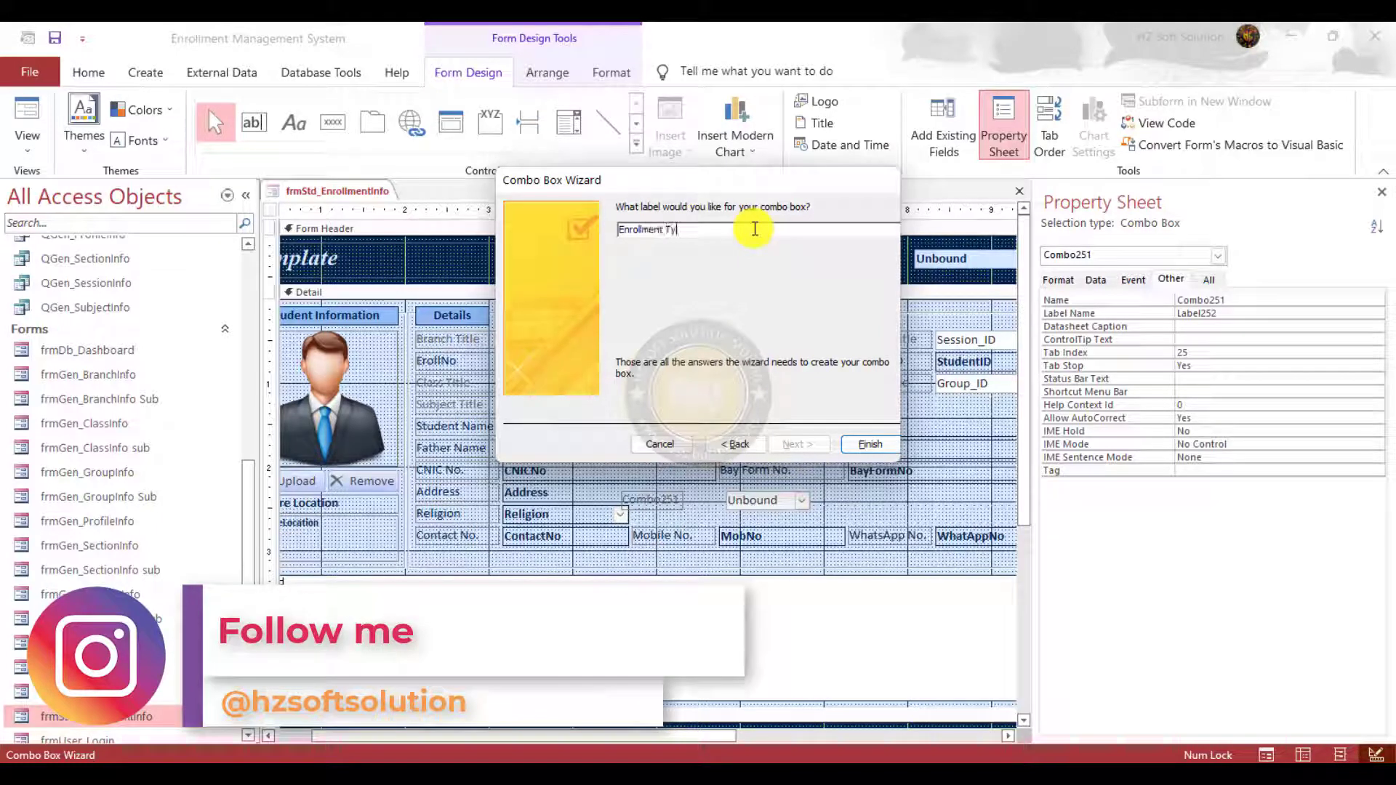
left_click(869, 444)
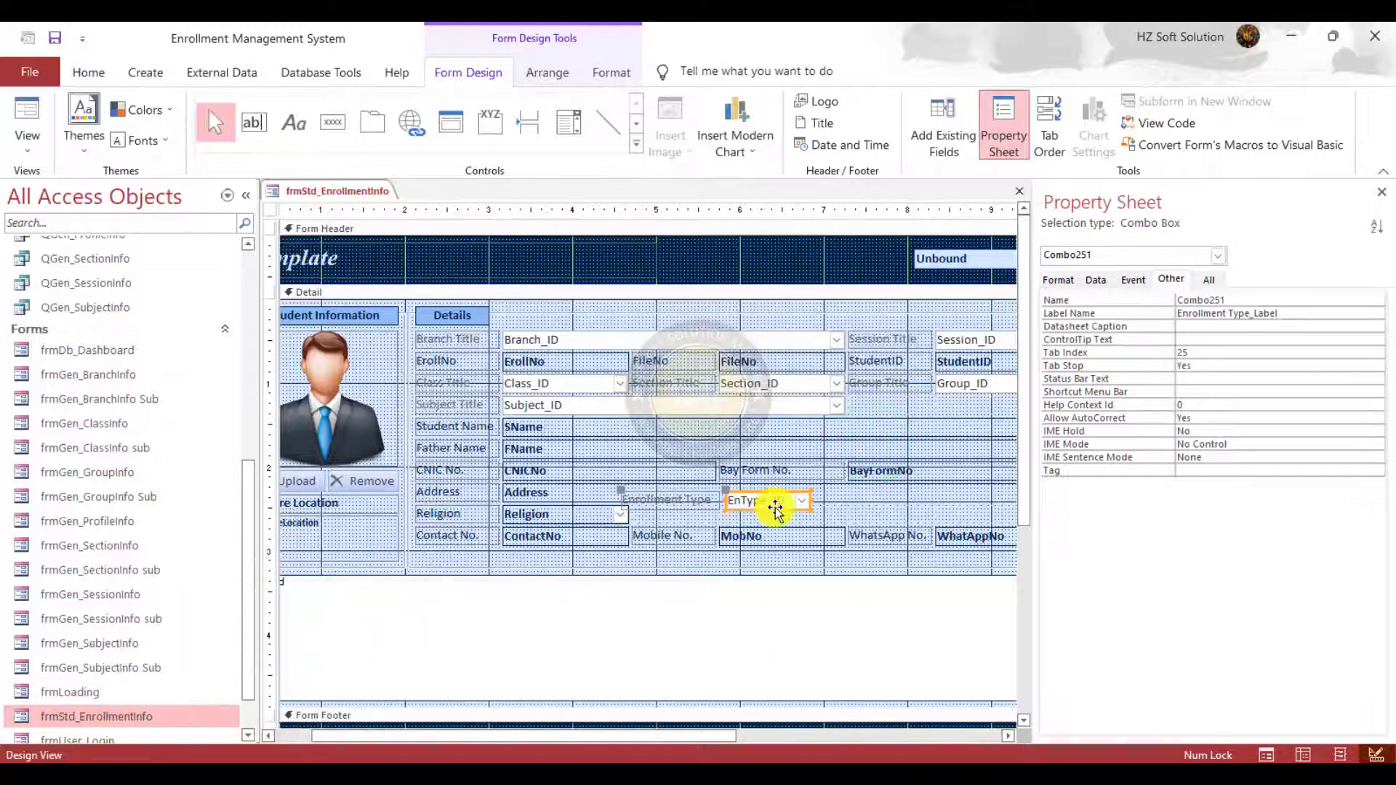
Name the enrollment type combo box cboEnrollmentType
double_click(1277, 294)
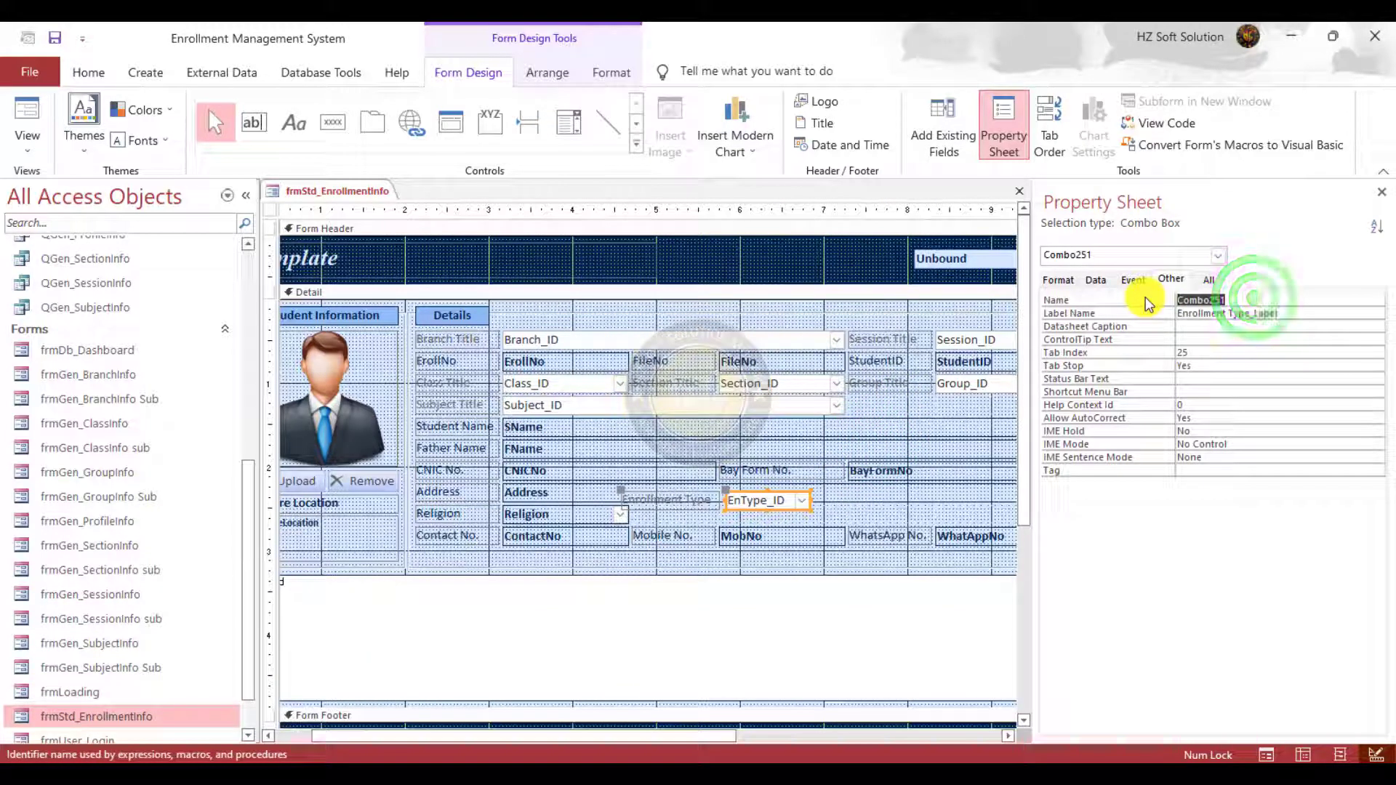
type("cbo")
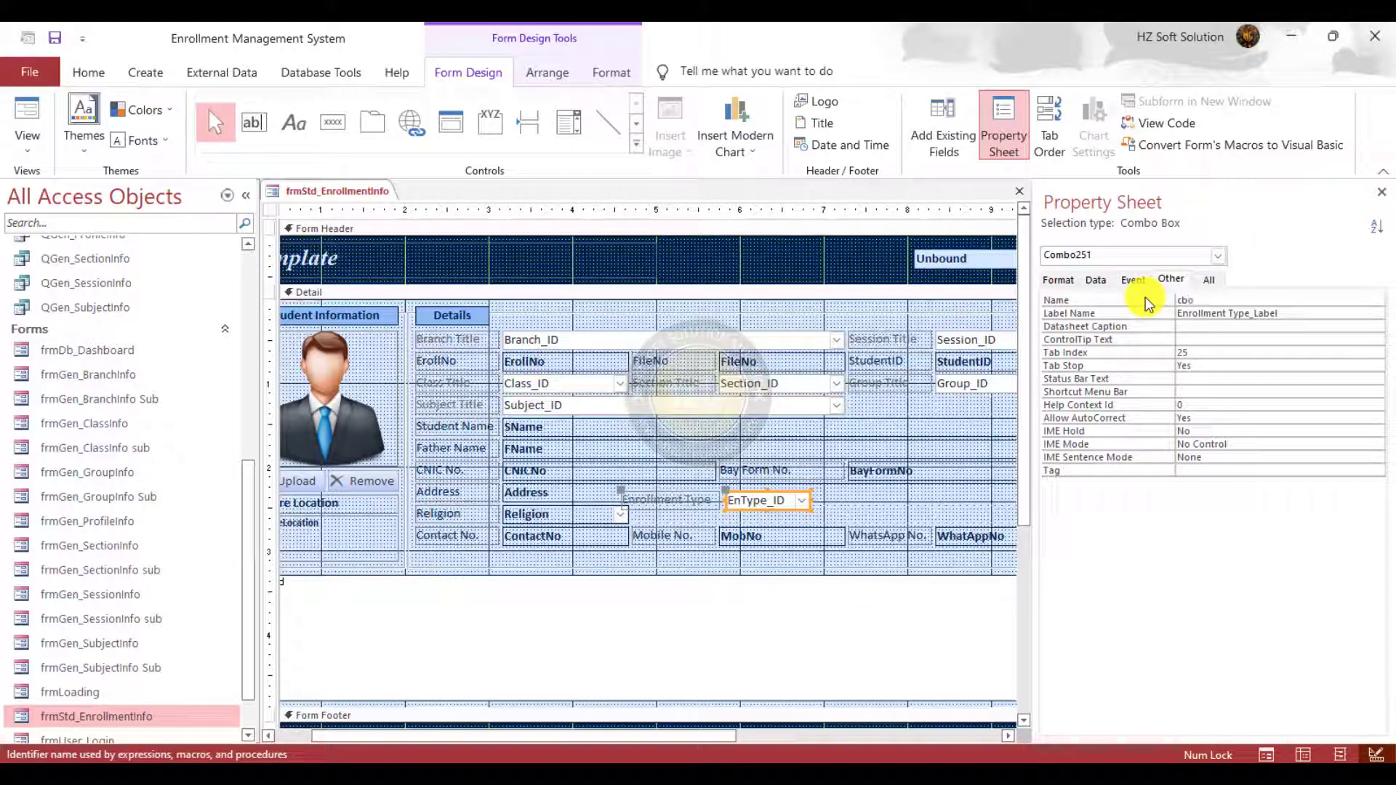
type("Enroll")
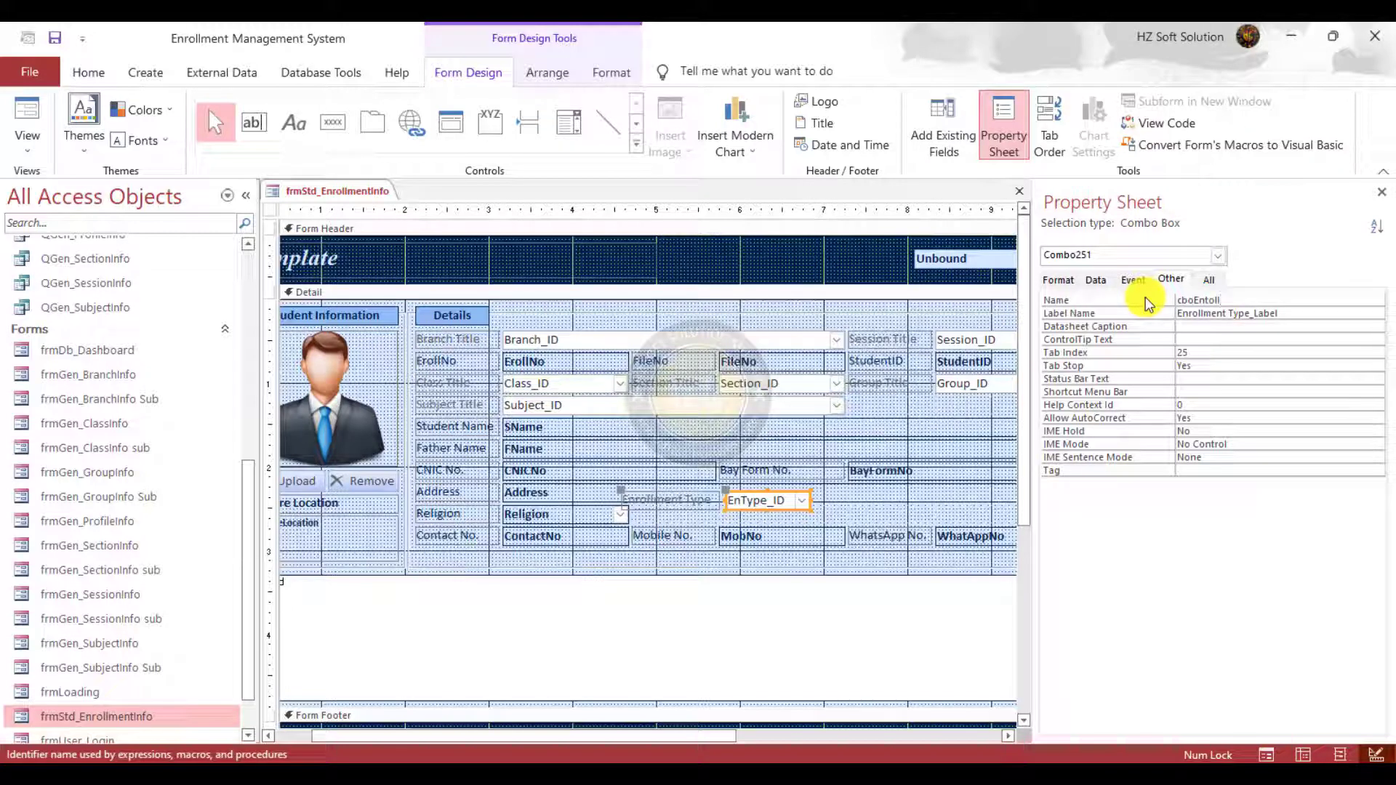
key("BackSpace")
key("BackSpace")
key("BackSpace")
key("BackSpace")
type("rollmentType")
key("Return")
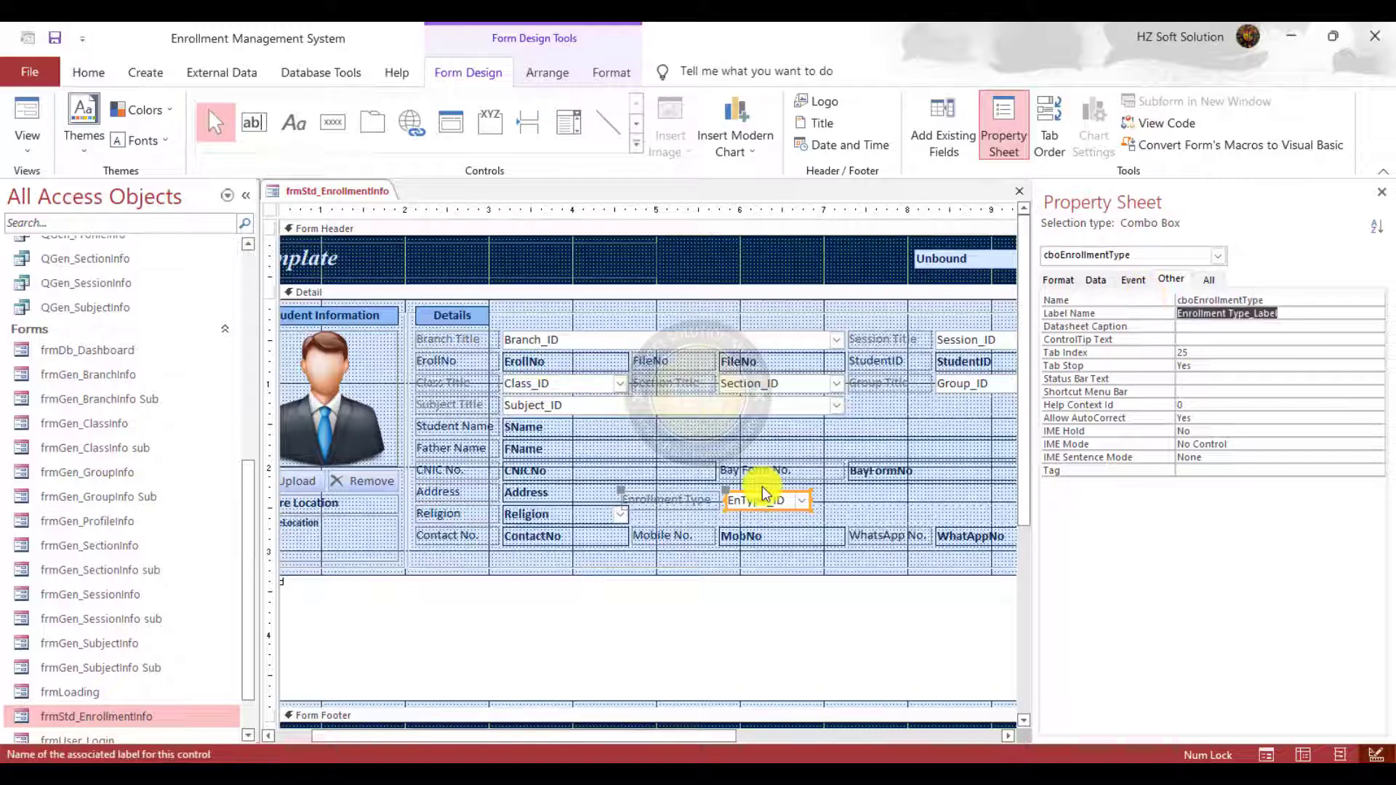
Move the enrollment type combo box with its label beside the subject combo box, beneath Group_ID, and save the form
left_click(818, 553)
left_click(692, 499)
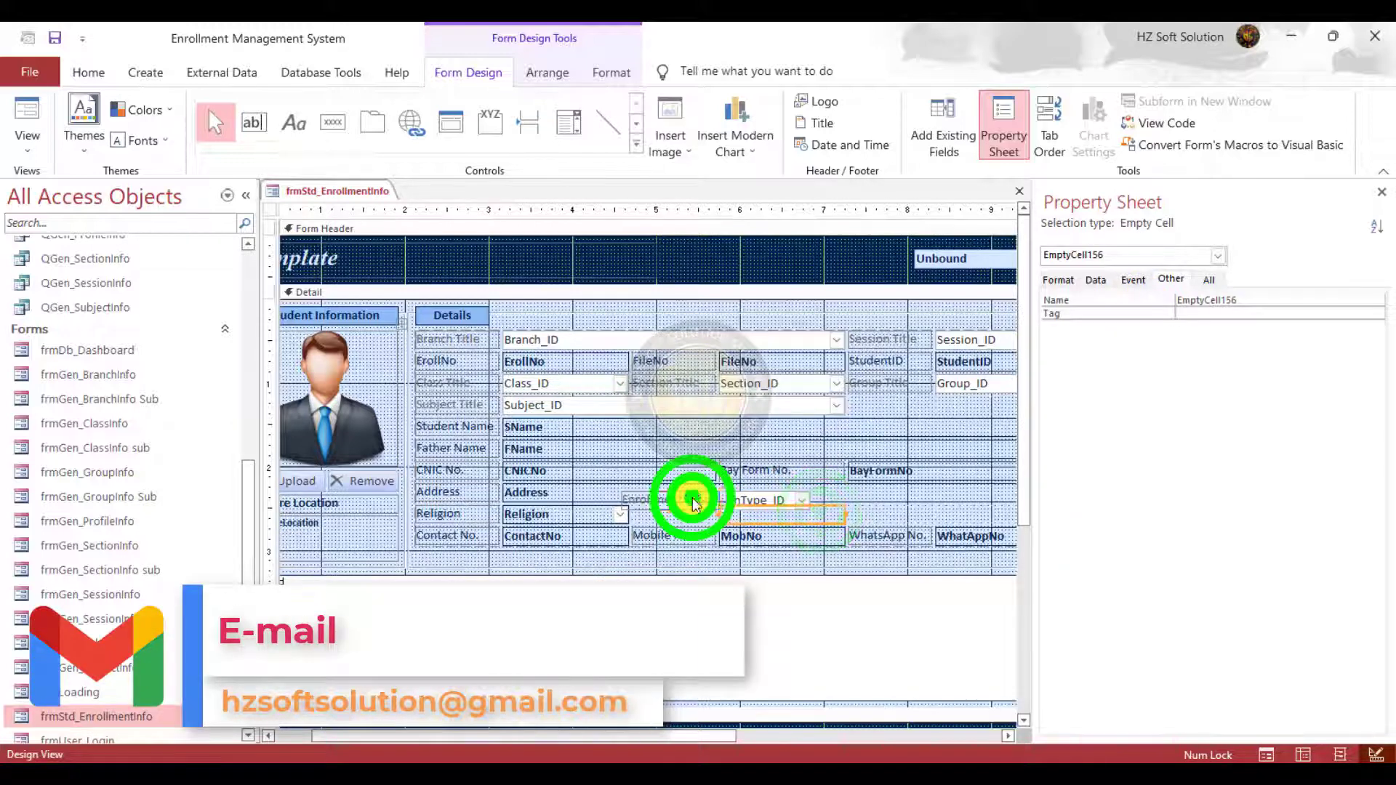
left_click_drag(707, 497, 882, 405)
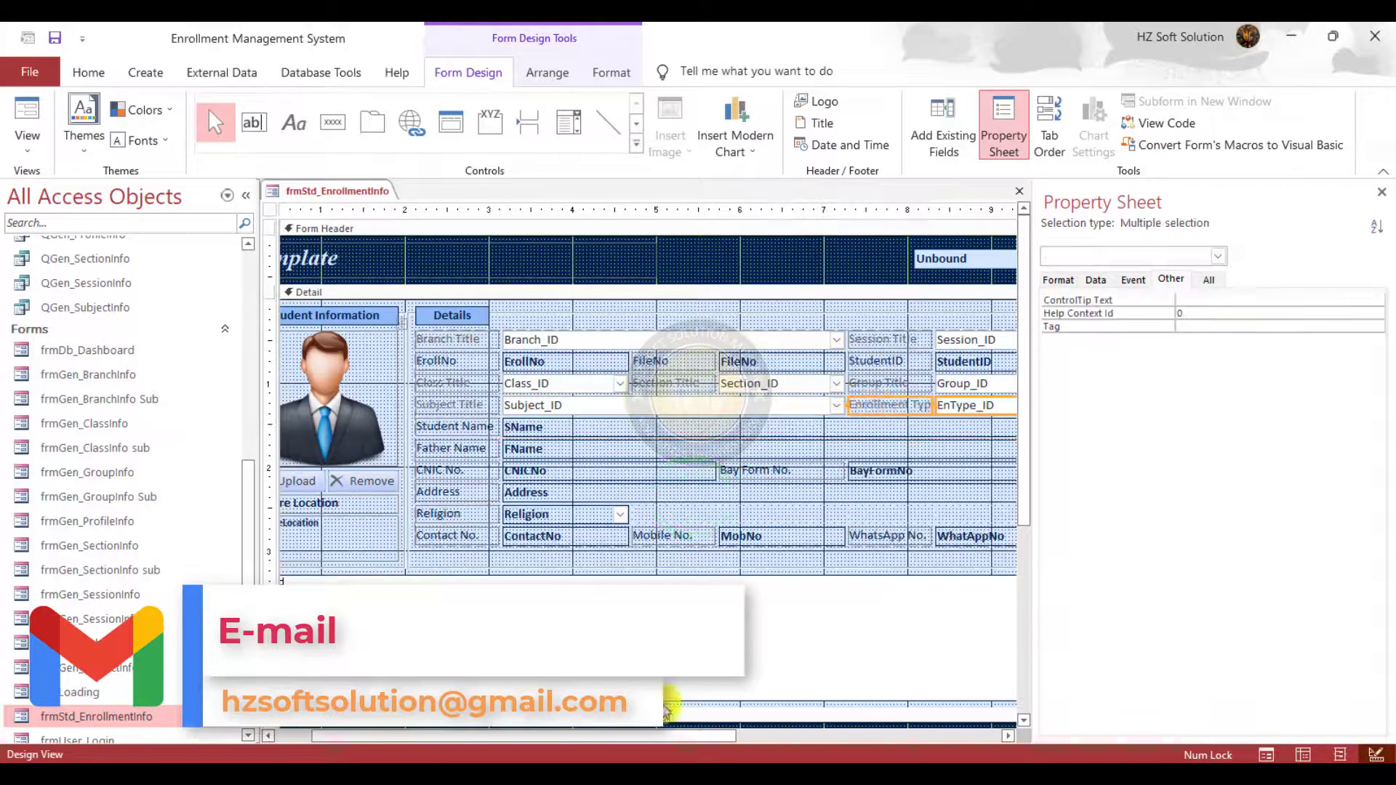
left_click(56, 37)
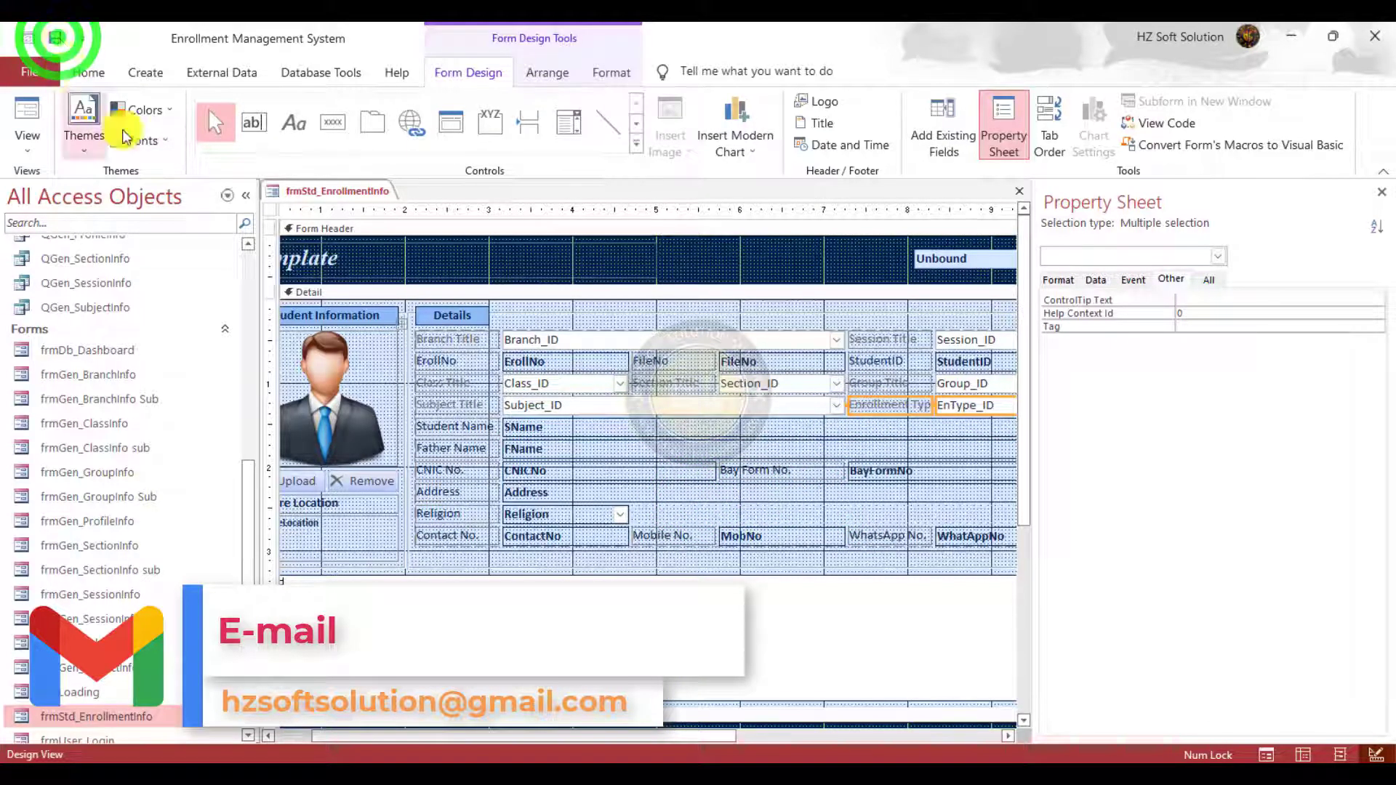
Collapse the Navigation Pane, display the enrollment form in Form View, and check the choices in the class and section combo boxes
left_click(246, 195)
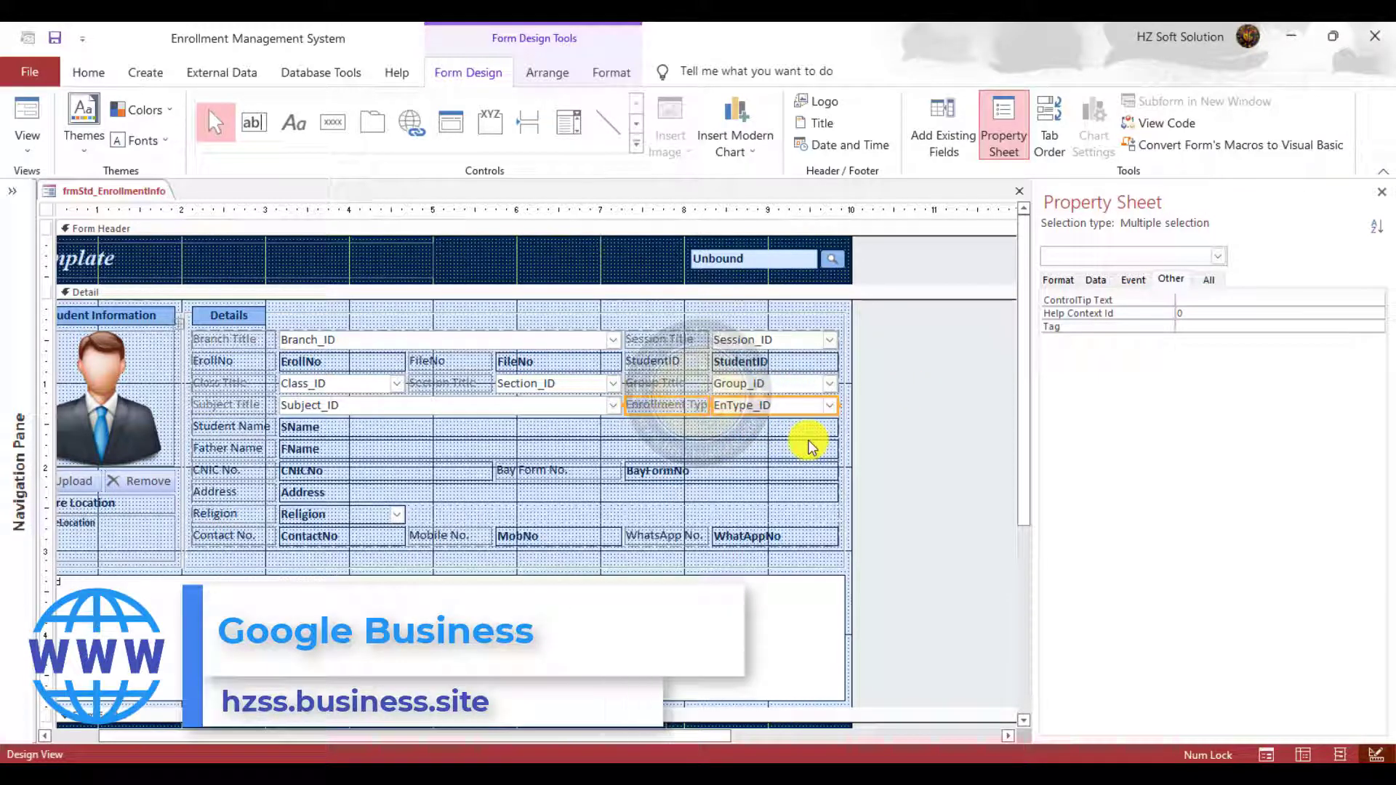
left_click(26, 109)
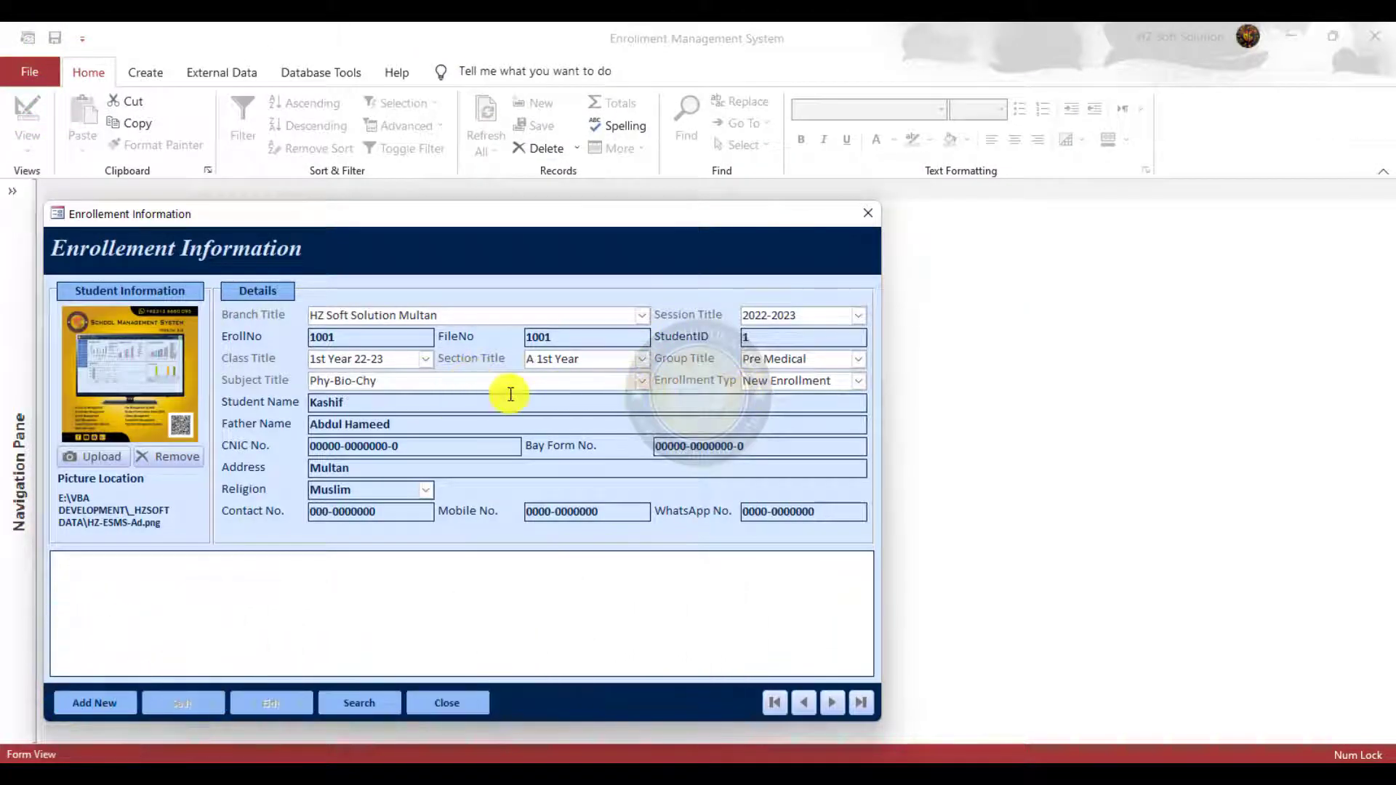
left_click(422, 357)
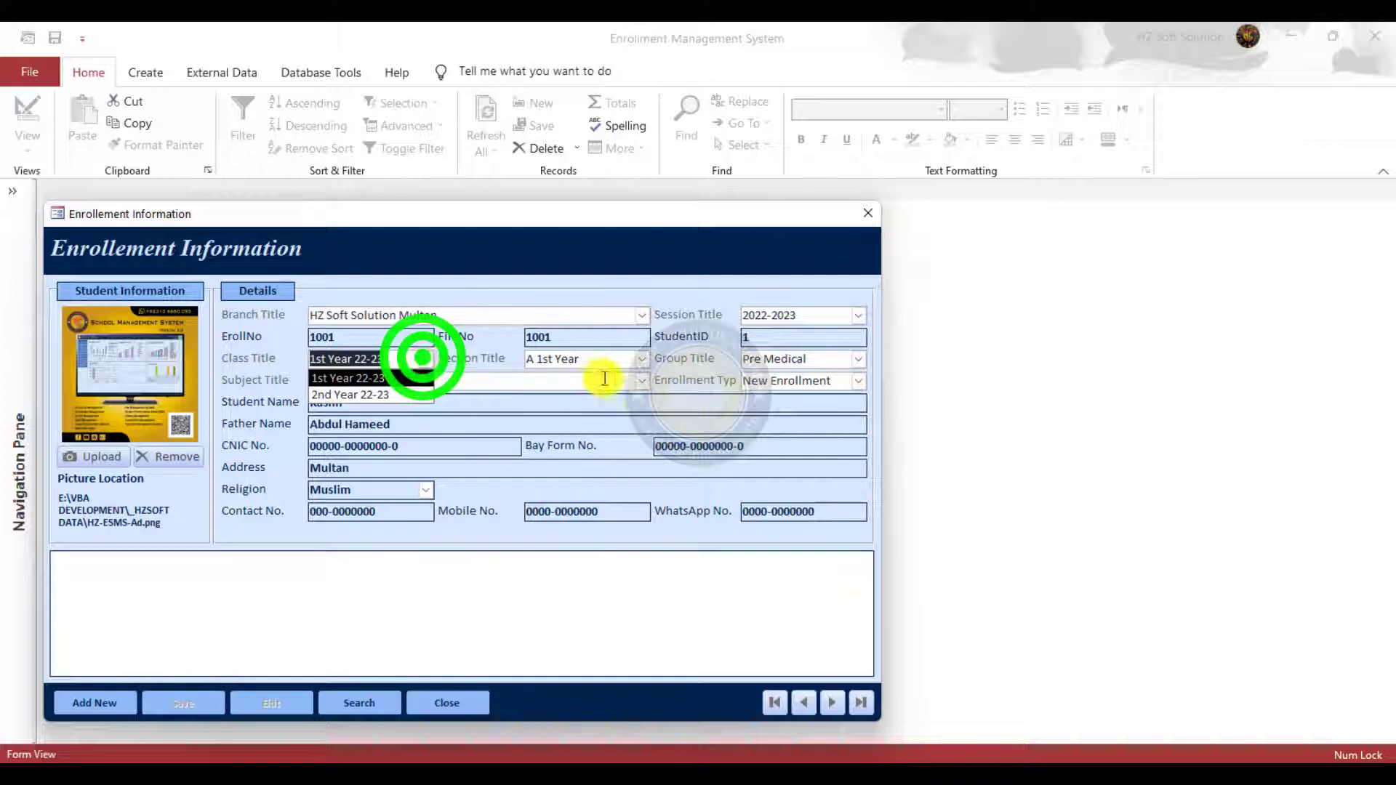
left_click(643, 360)
left_click(643, 360)
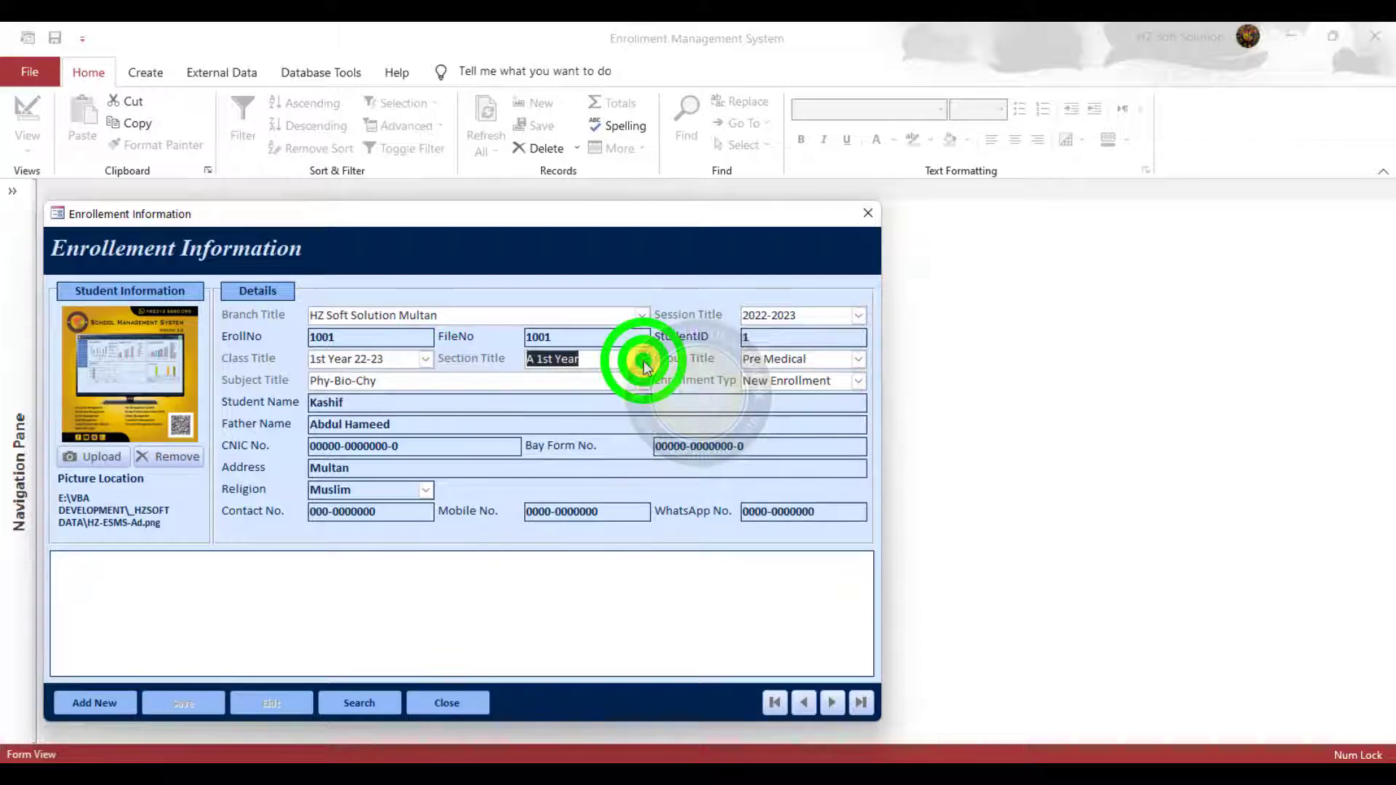
left_click(643, 360)
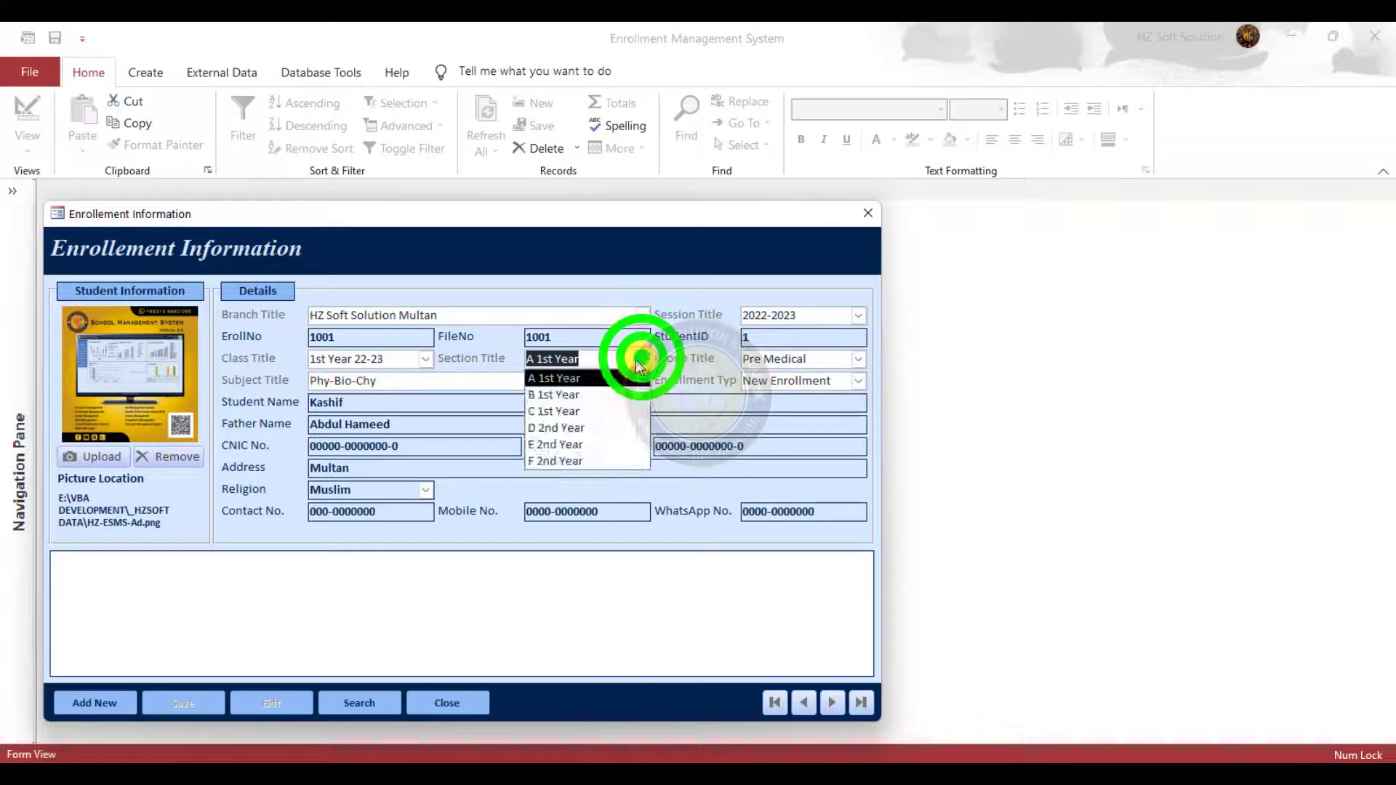
left_click(639, 360)
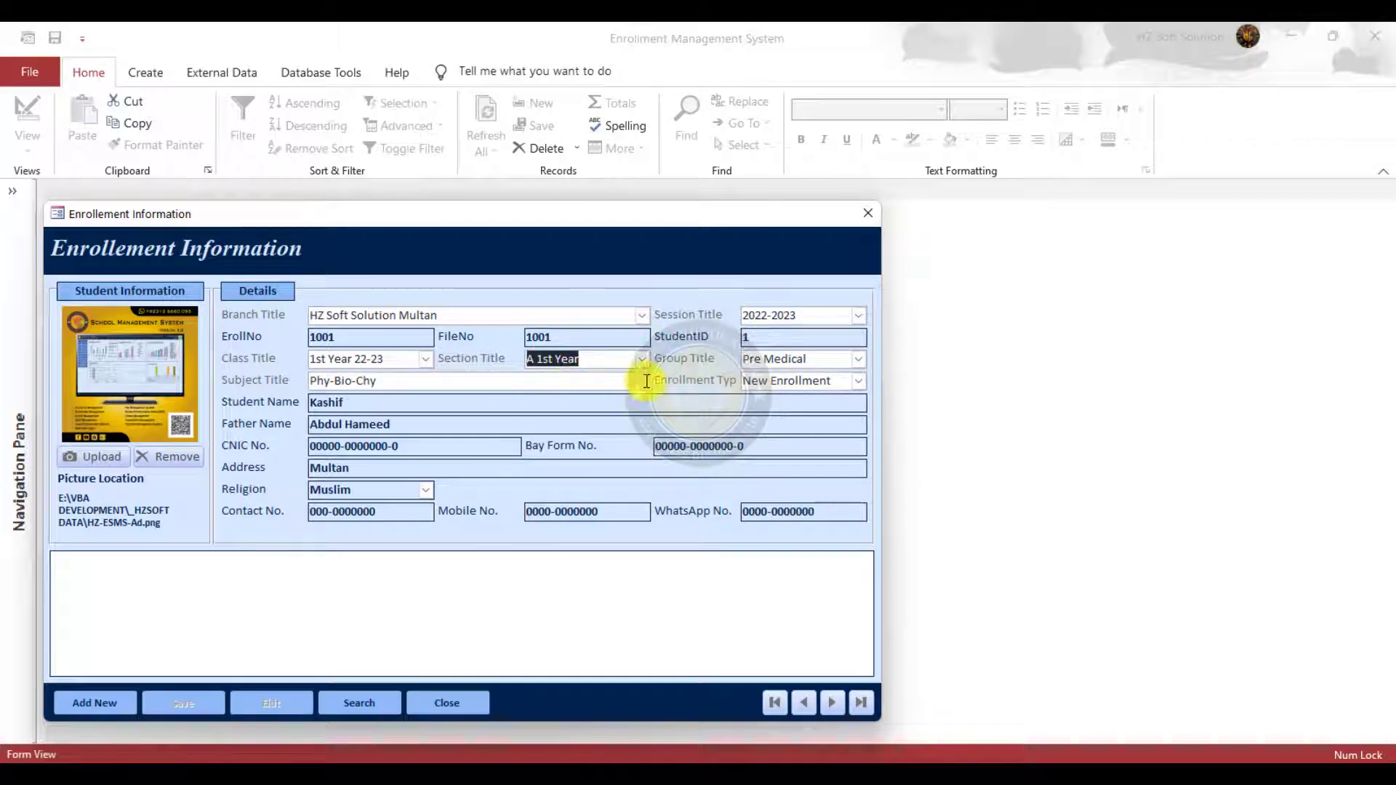
Check the choices in the group, enrollment type and subject combo boxes without changing the record
left_click(860, 359)
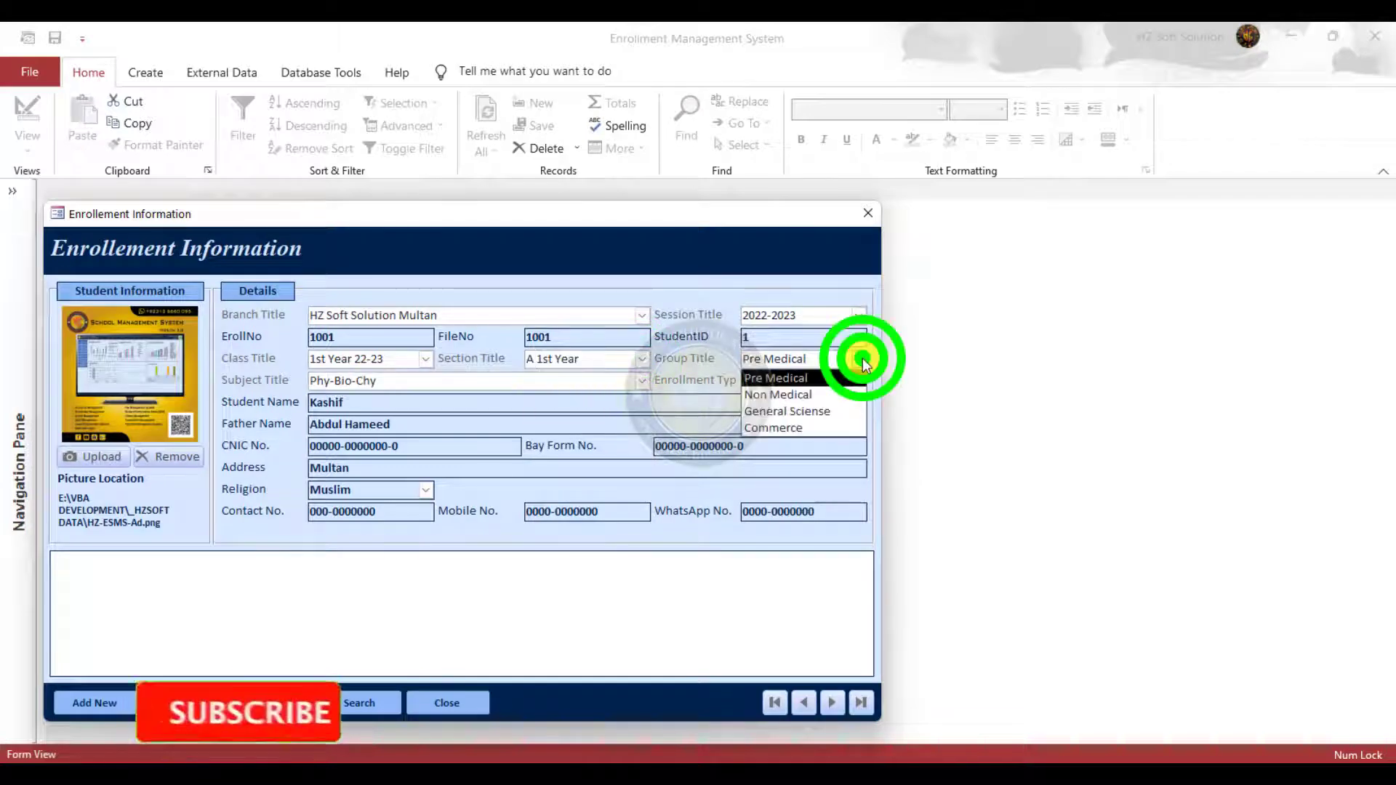
left_click(858, 358)
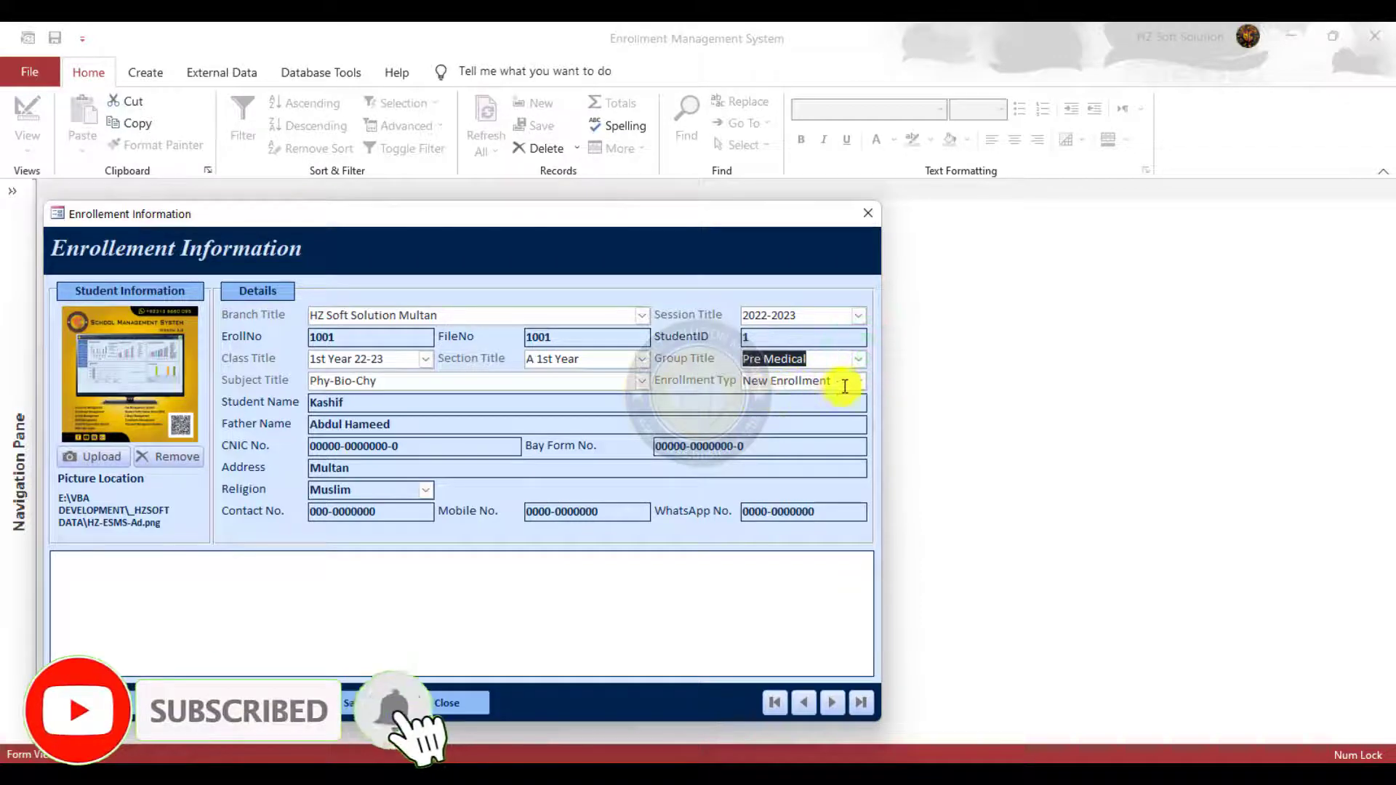
left_click(859, 381)
left_click(861, 382)
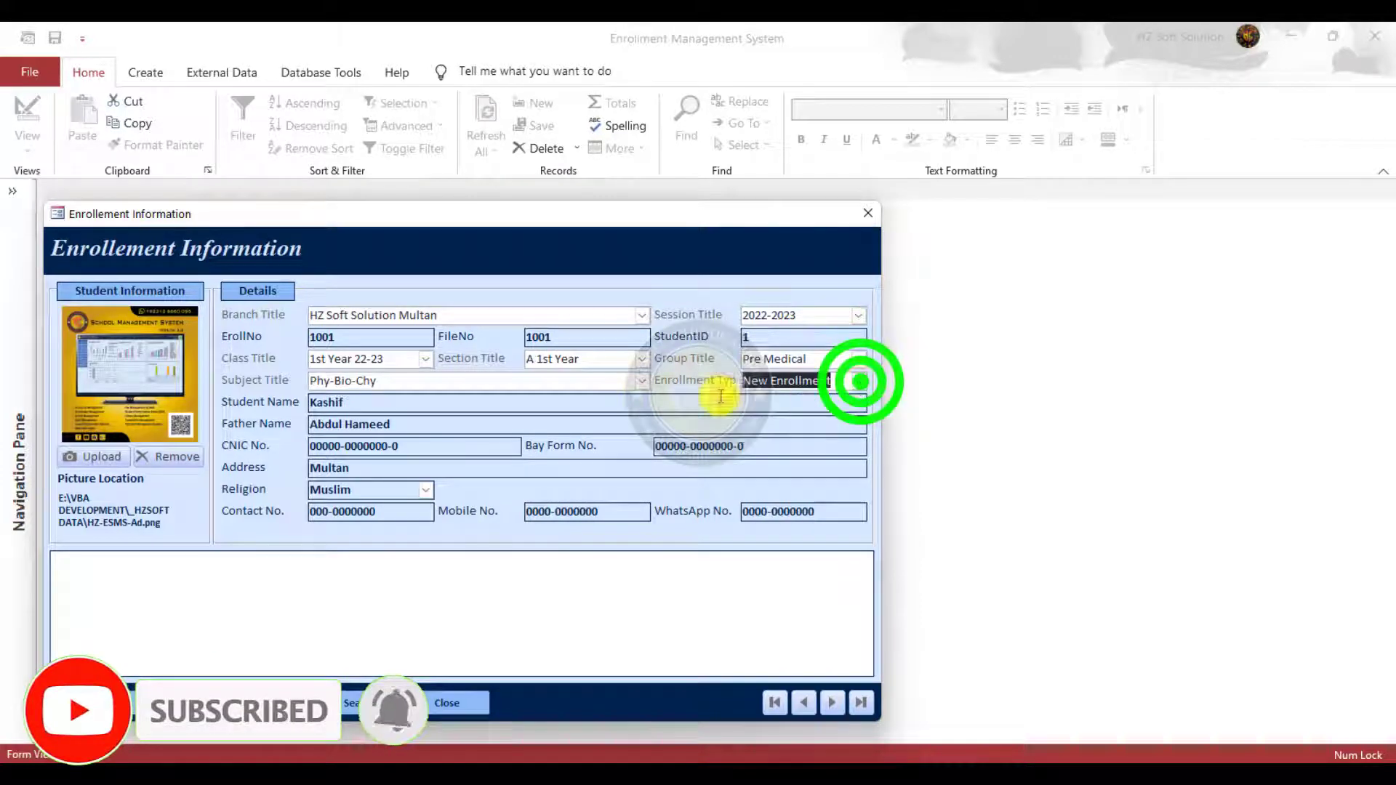
left_click(644, 381)
left_click(645, 381)
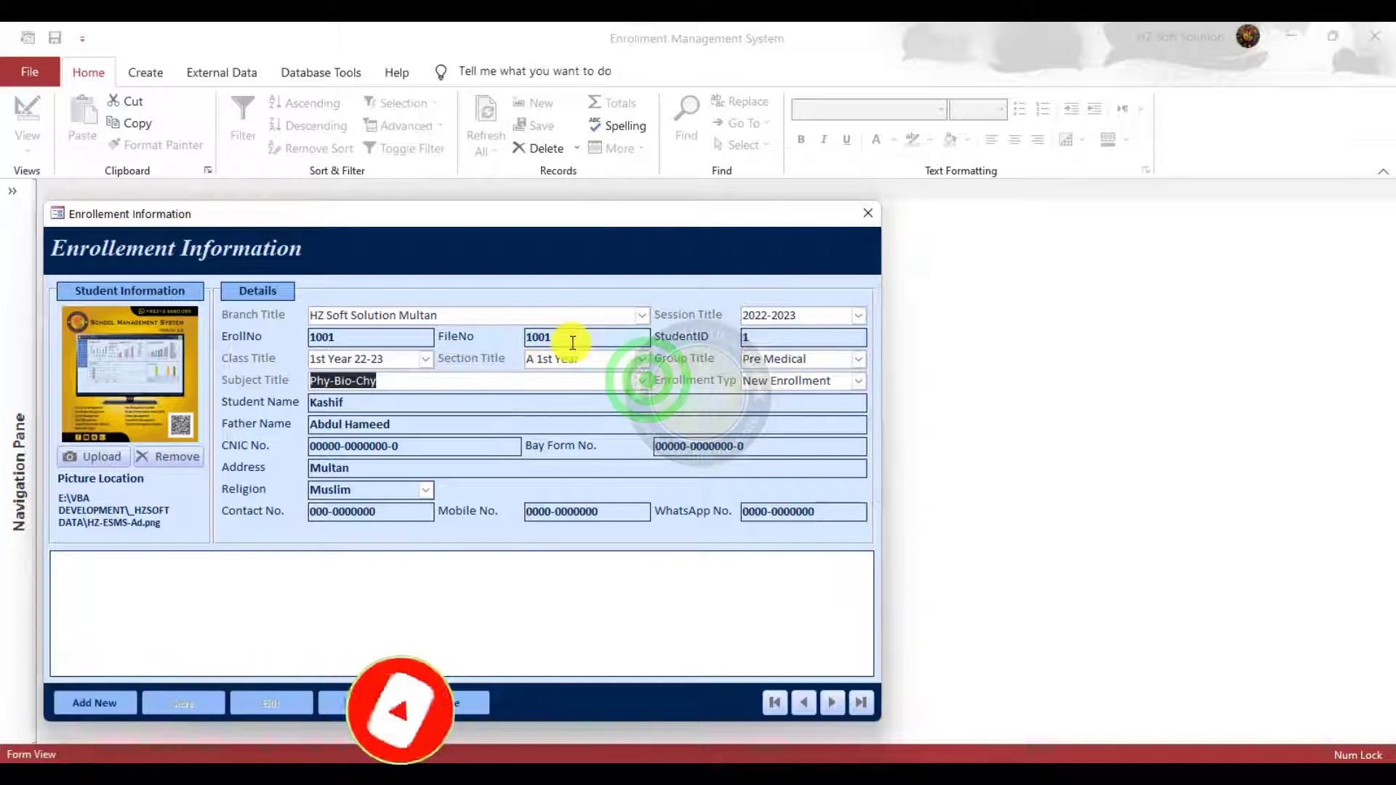